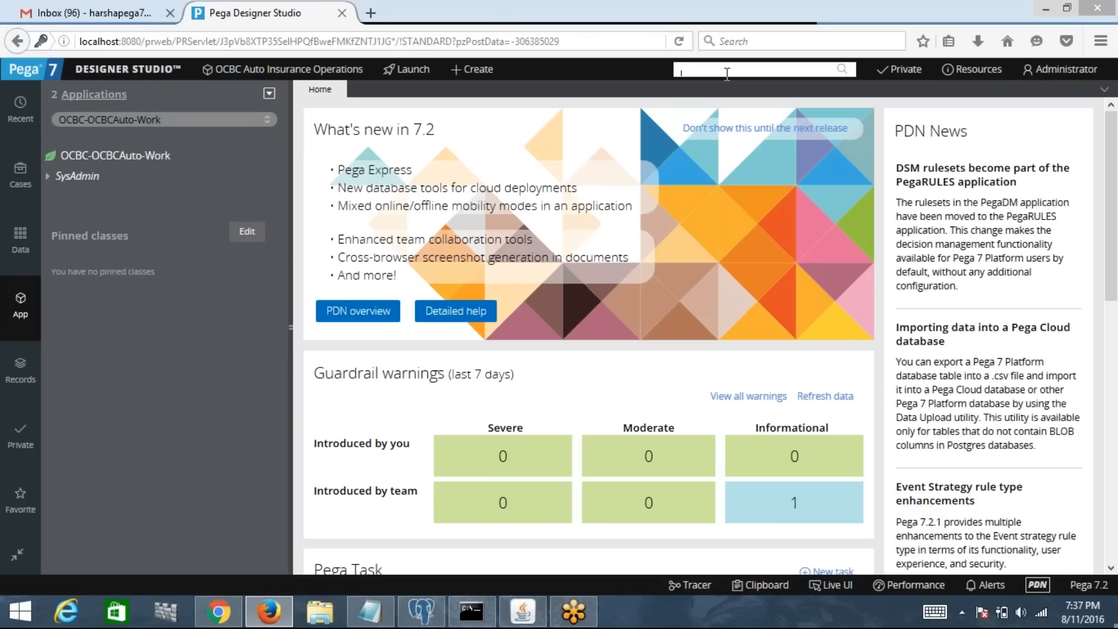
Step: Search the application's rules for pyTelephone, open and close that property, then clear the search
{"action": "left_click", "coordinate": [724, 20]}
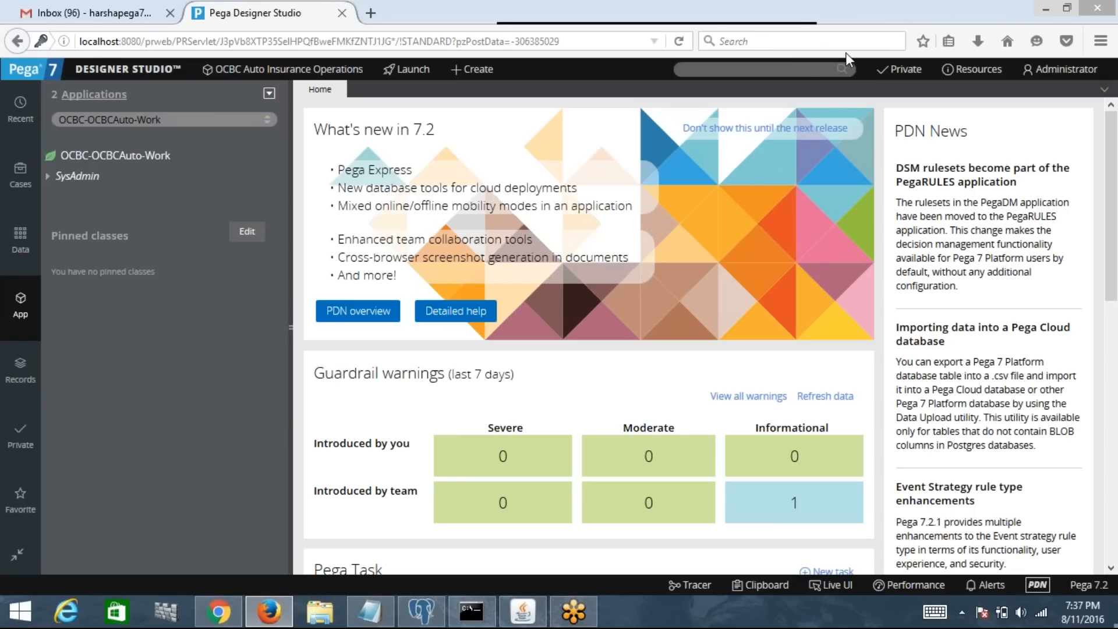
{"action": "left_click", "coordinate": [799, 70]}
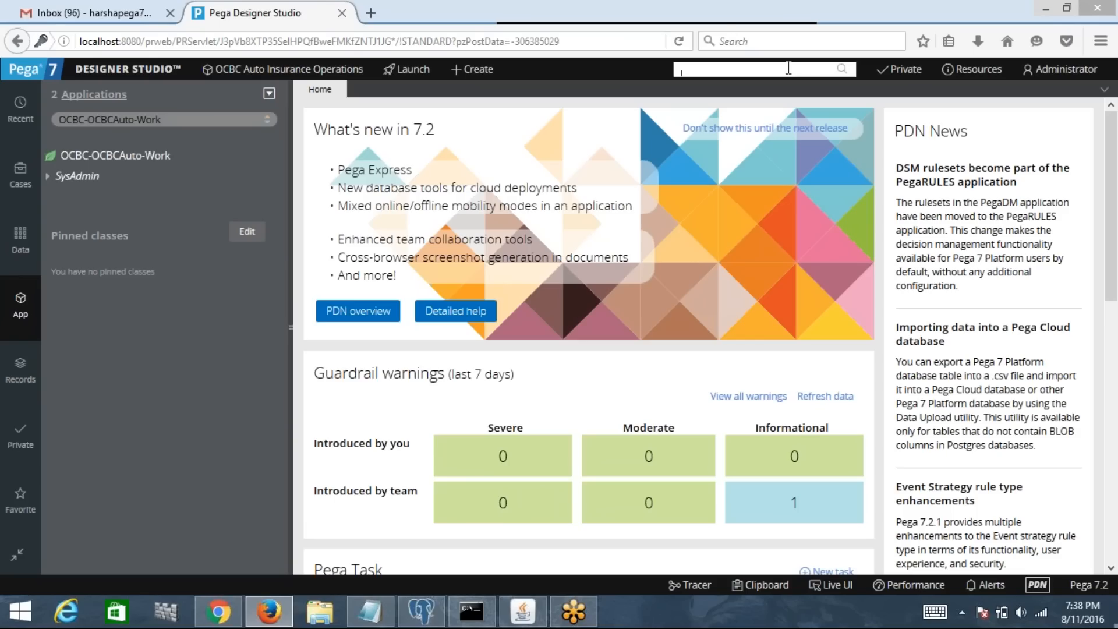
{"action": "left_click", "coordinate": [720, 14]}
{"action": "left_click", "coordinate": [783, 70]}
{"action": "type", "text": ":pytelephone"}
{"action": "key", "text": "Return"}
{"action": "left_click", "coordinate": [755, 118]}
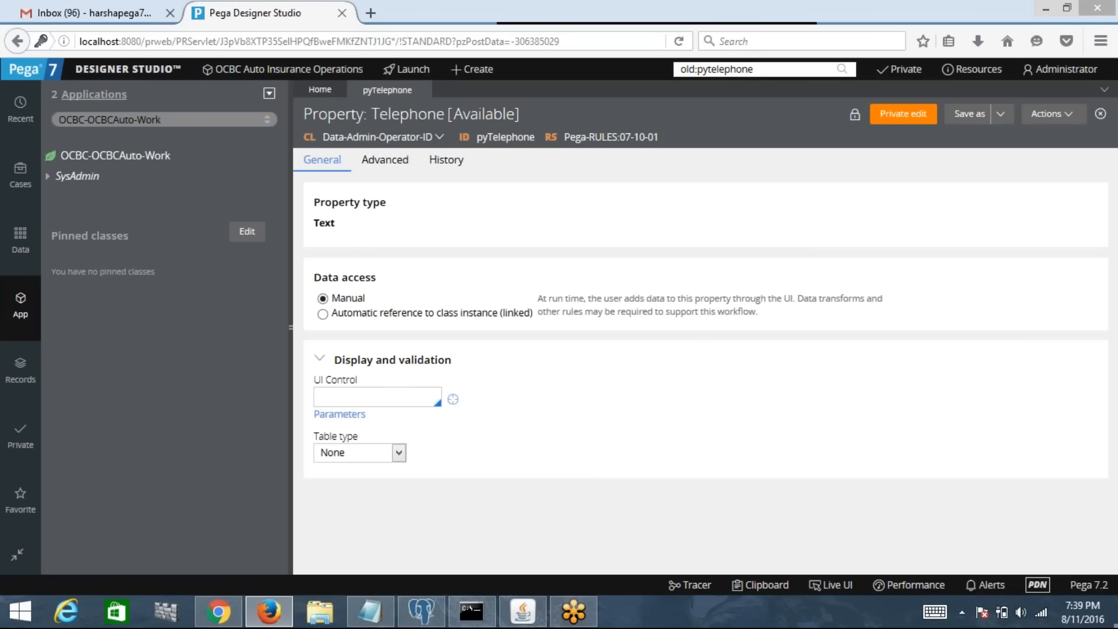
{"action": "left_click", "coordinate": [425, 90]}
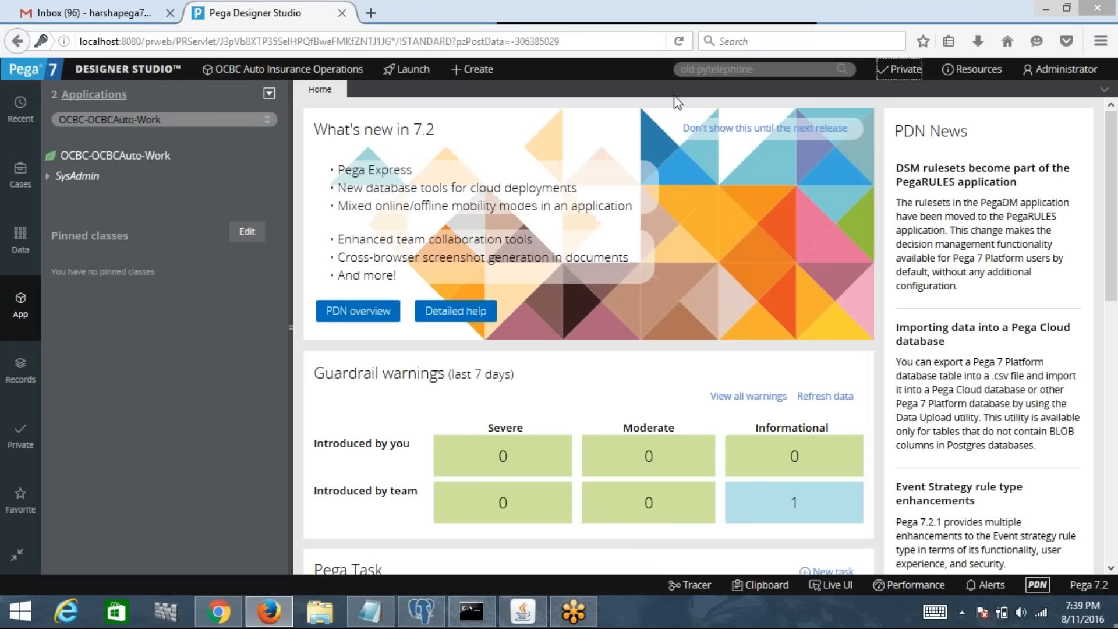
{"action": "double_click", "coordinate": [725, 67]}
{"action": "key", "text": "BackSpace"}
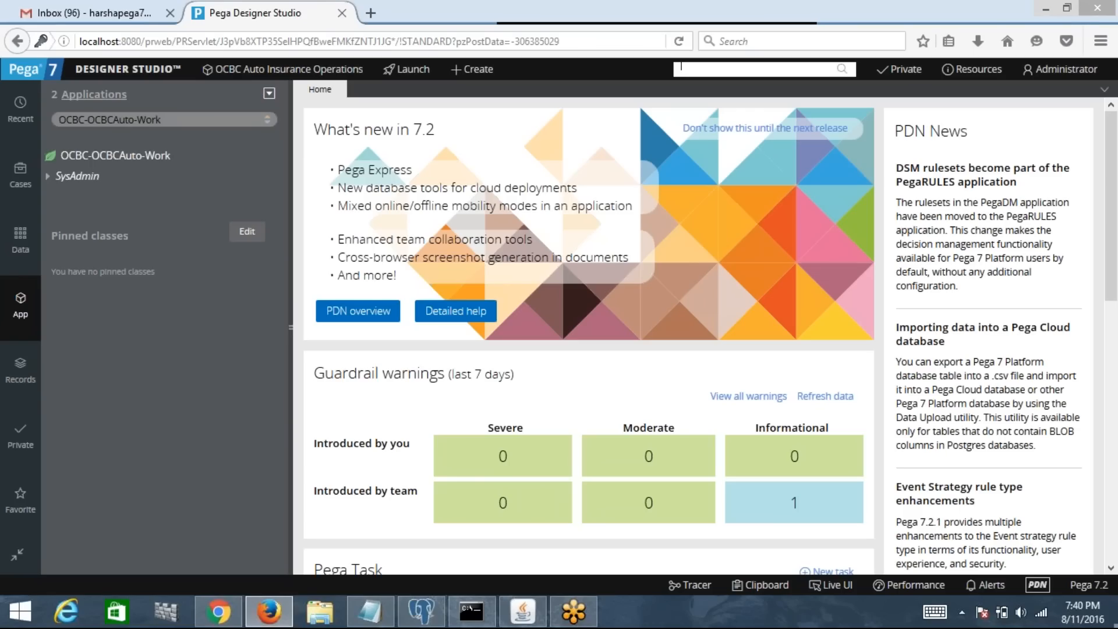
Step: Delete all of the old notes in Notepad
{"action": "left_click", "coordinate": [371, 611]}
{"action": "left_click_drag", "start_coordinate": [256, 358], "coordinate": [572, 354]}
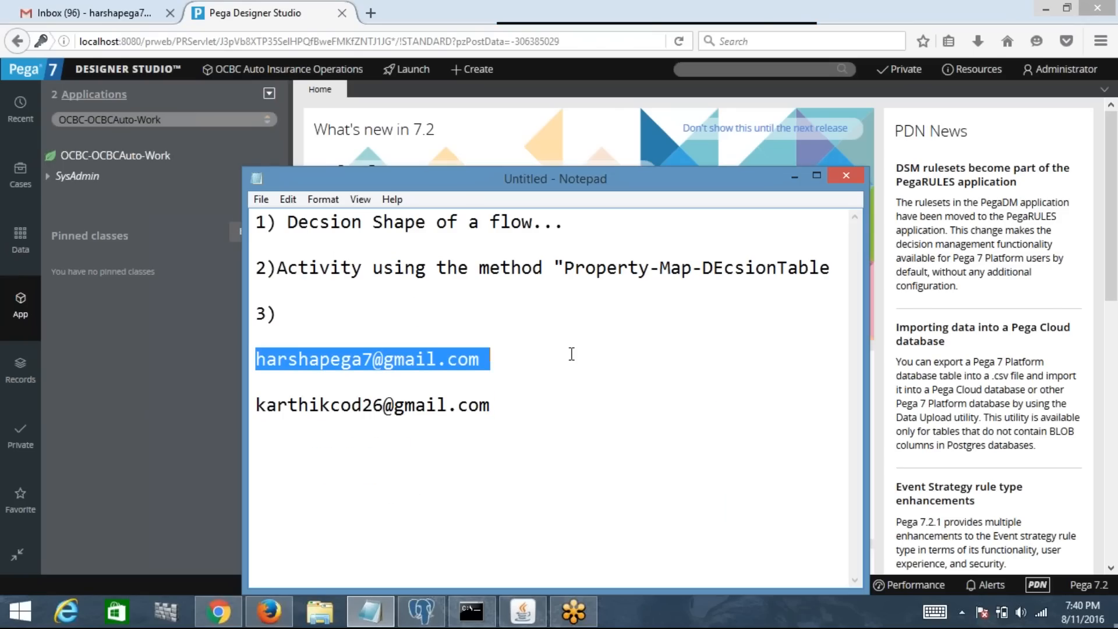
{"action": "left_click", "coordinate": [532, 449]}
{"action": "key", "text": "ctrl+a"}
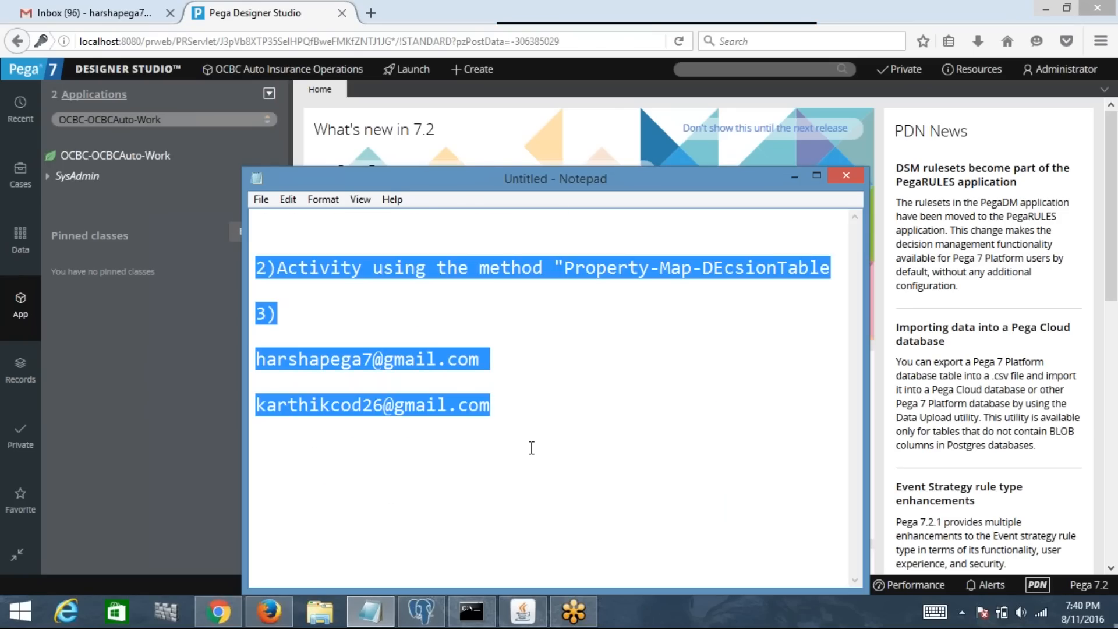
{"action": "key", "text": "Delete"}
Step: Write 'Step 1 :- Identify and Create All the required properties.'
{"action": "type", "text": "1)"}
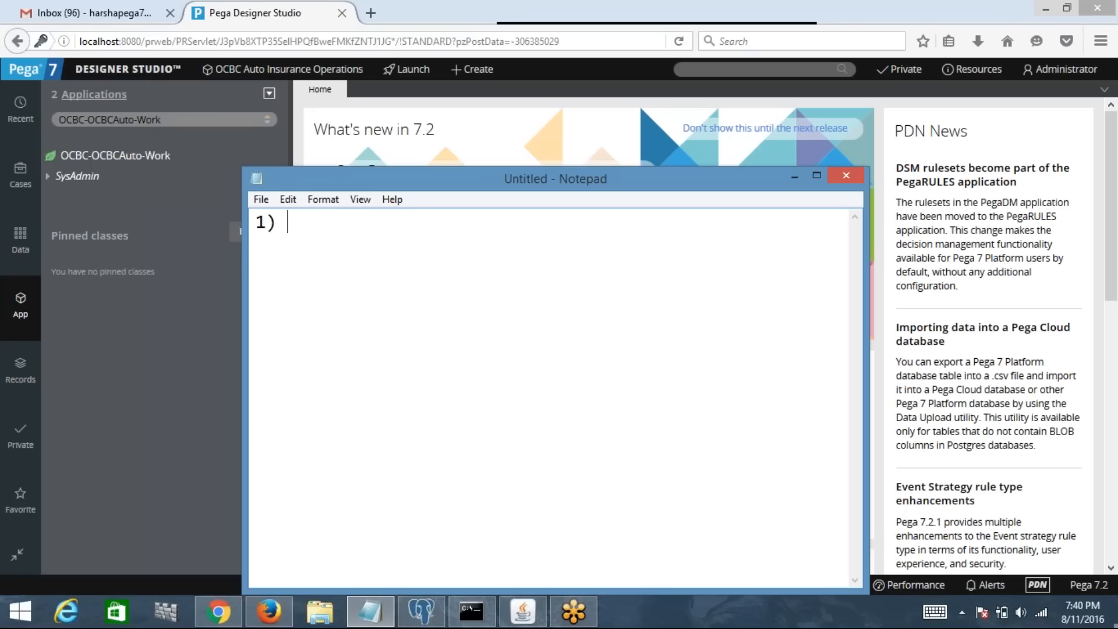
{"action": "key", "text": "ctrl+a"}
{"action": "type", "text": "Step 1 :-"}
{"action": "type", "text": "Ident"}
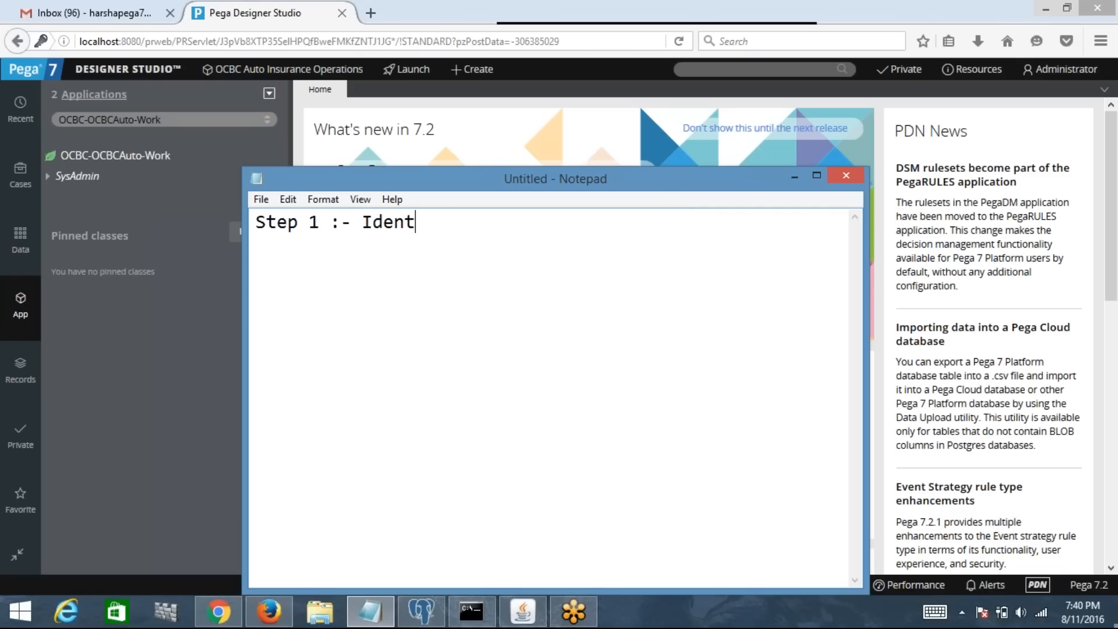
{"action": "type", "text": "ify and Cr"}
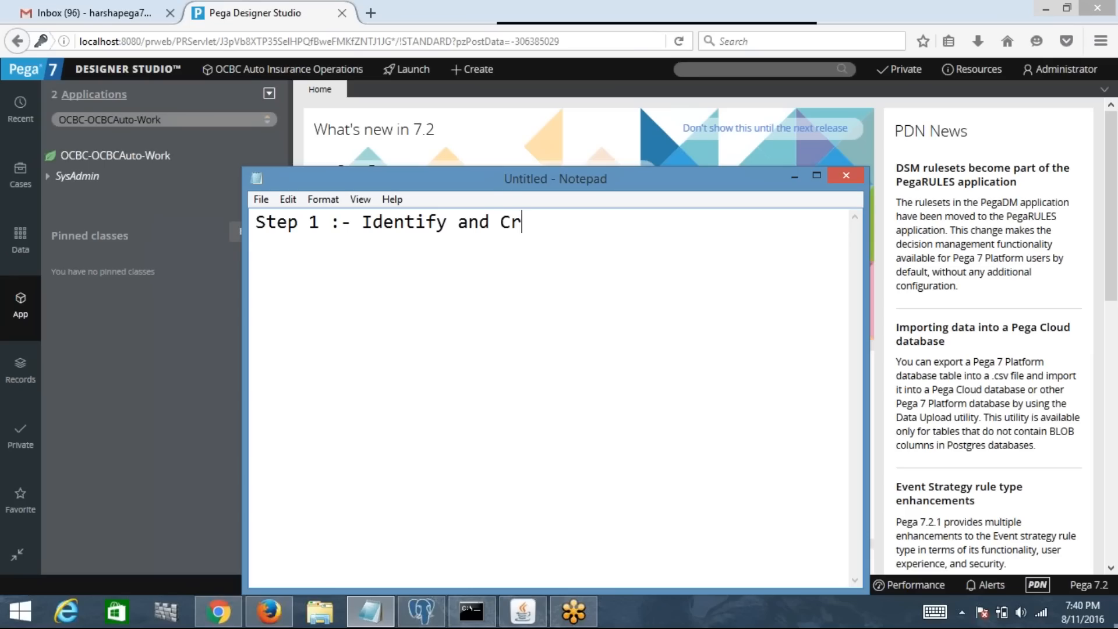
{"action": "type", "text": "eate All"}
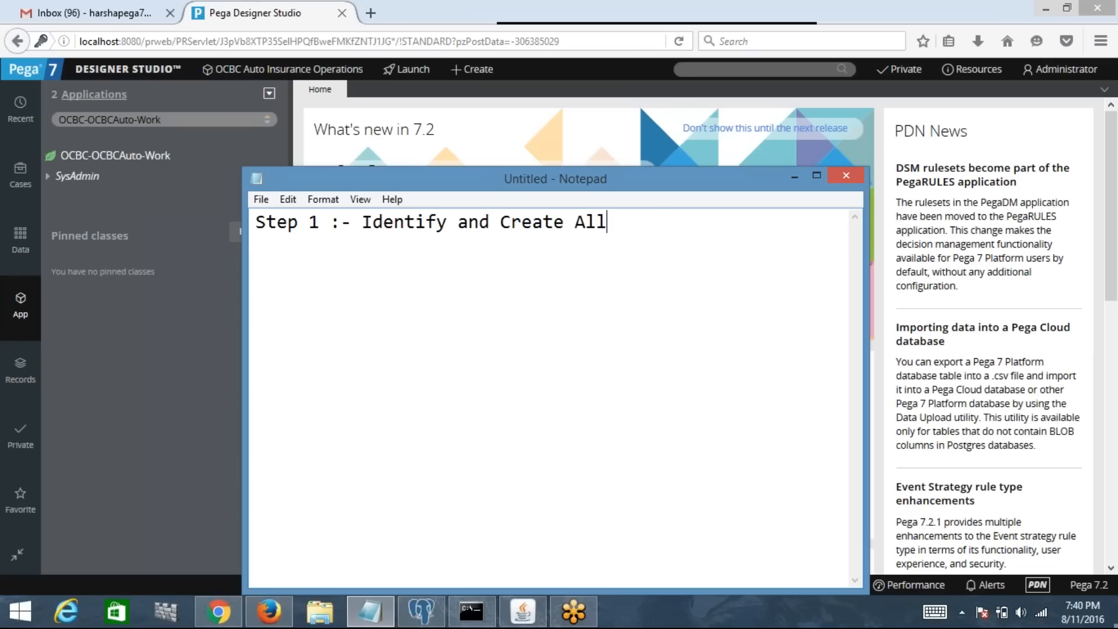
{"action": "type", "text": " the required"}
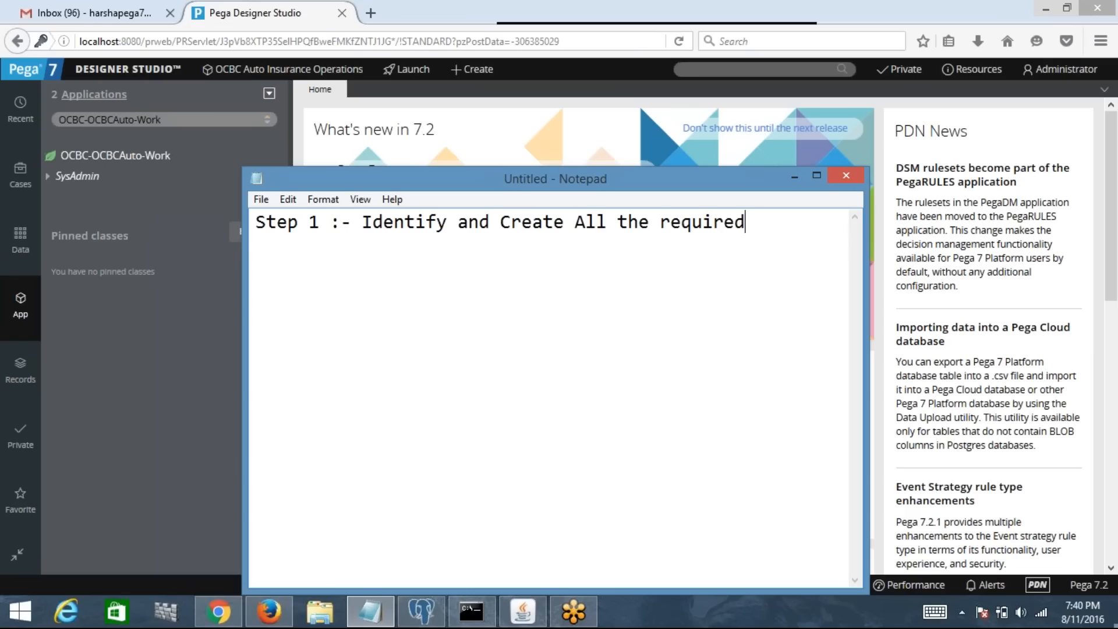
{"action": "type", "text": " properties."}
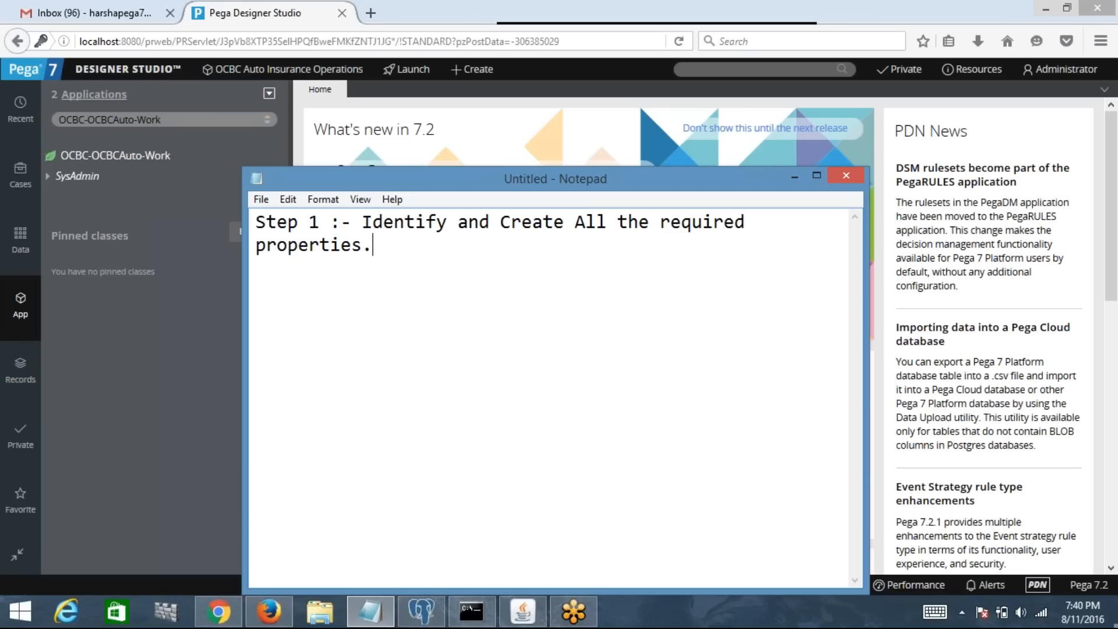
{"action": "key", "text": "Return"}
{"action": "key", "text": "Return"}
Step: Add Step 2 about creating a 'Section' and dropping properties onto its layouts, then maximize Notepad
{"action": "type", "text": "Step 2 :- De"}
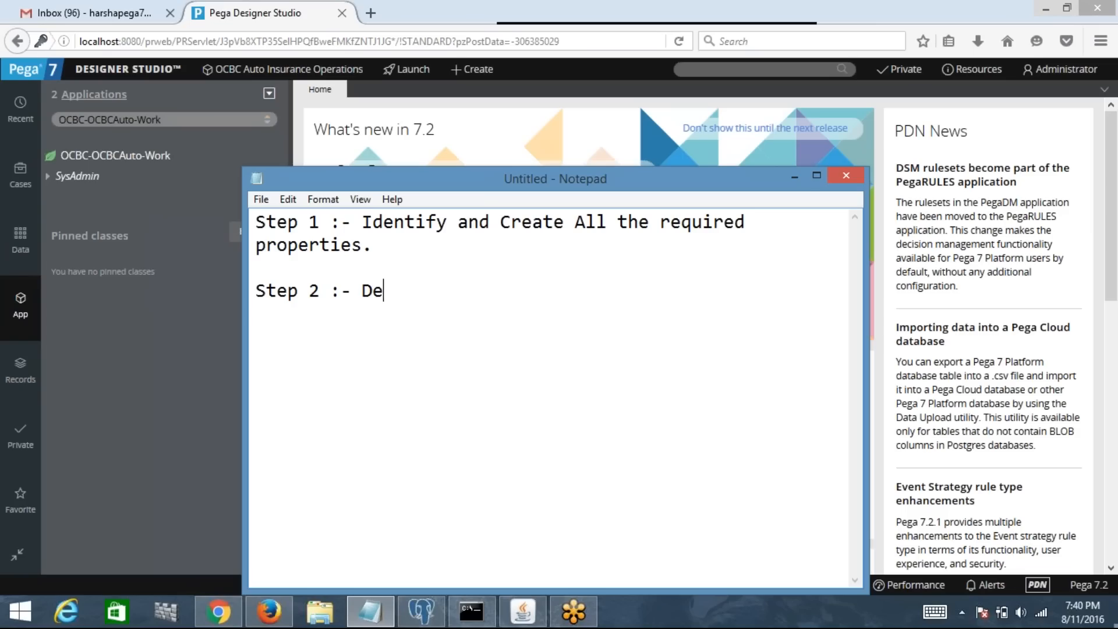
{"action": "type", "text": "sign UI by create"}
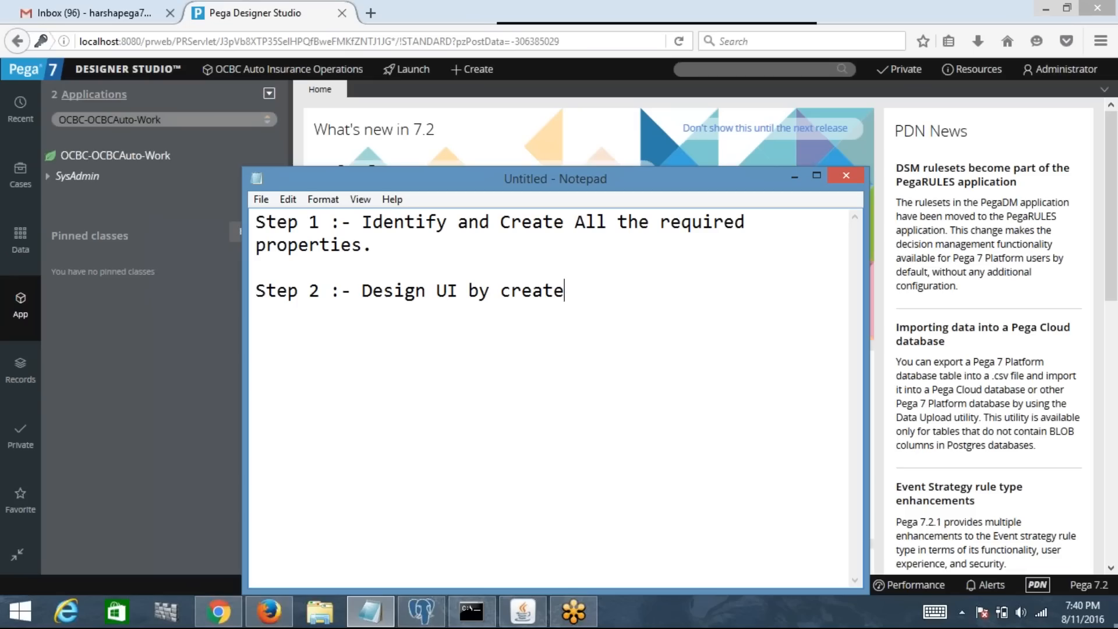
{"action": "key", "text": "BackSpace"}
{"action": "type", "text": "ing Section'"}
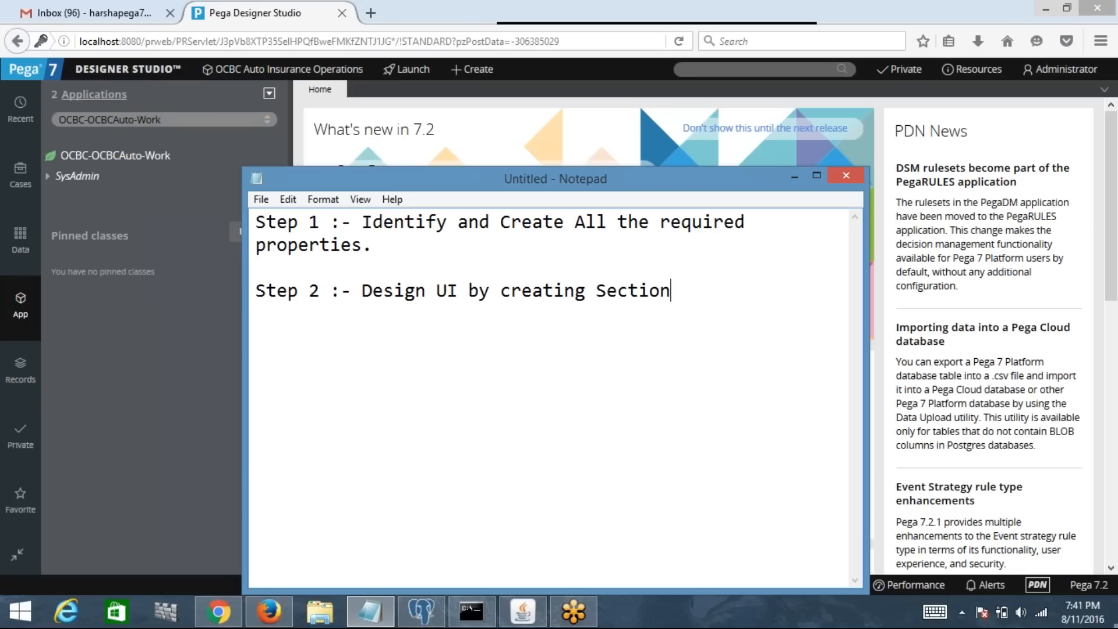
{"action": "key", "text": "Left"}
{"action": "key", "text": "Left"}
{"action": "key", "text": "Left"}
{"action": "key", "text": "Left"}
{"action": "key", "text": "Left"}
{"action": "key", "text": "Left"}
{"action": "key", "text": "Left"}
{"action": "key", "text": "Left"}
{"action": "type", "text": "'"}
{"action": "left_click", "coordinate": [715, 289]}
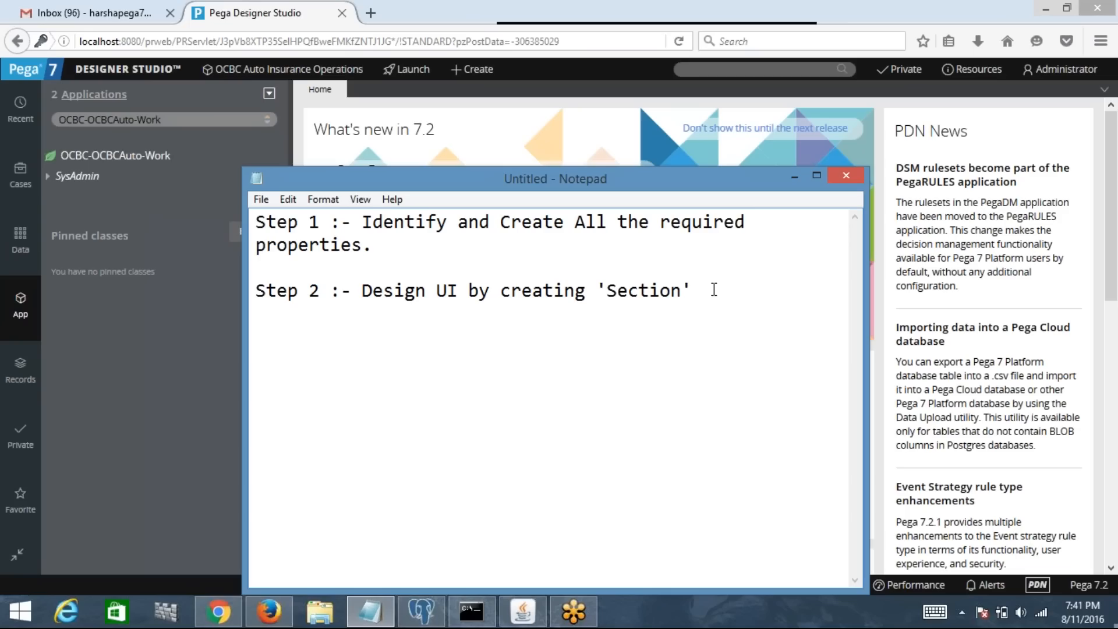
{"action": "type", "text": ", drap and drop the "}
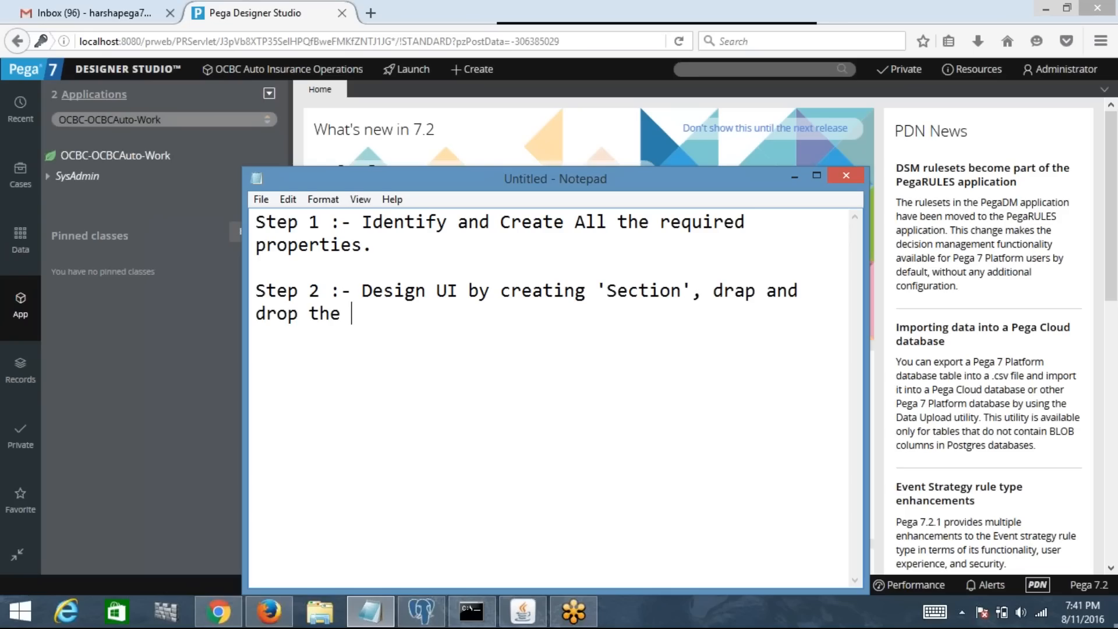
{"action": "type", "text": "above created "}
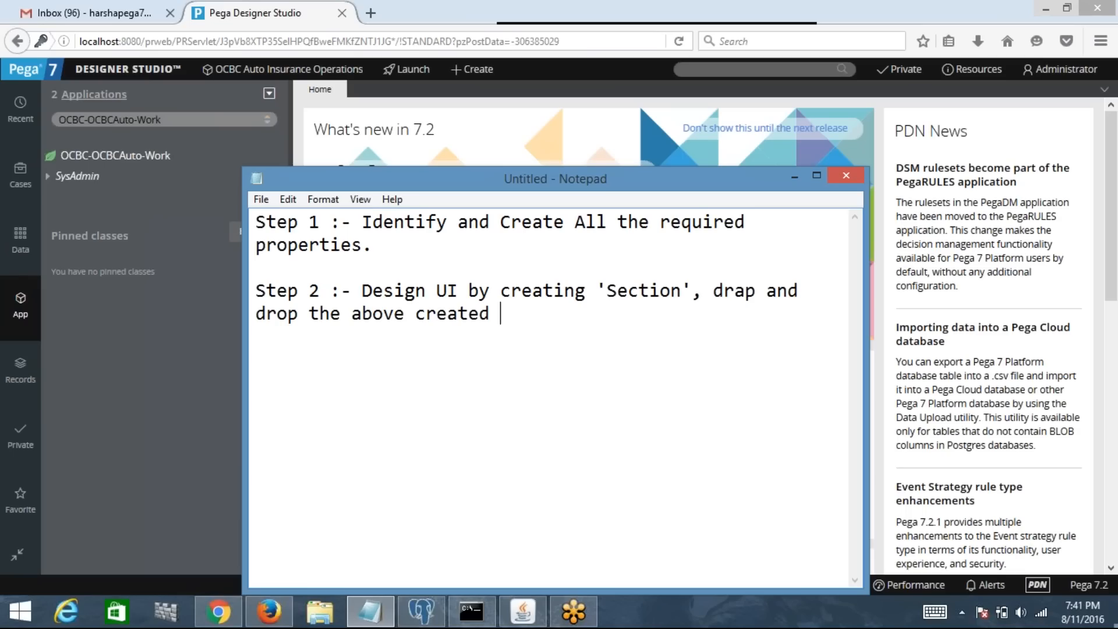
{"action": "type", "text": "properties on"}
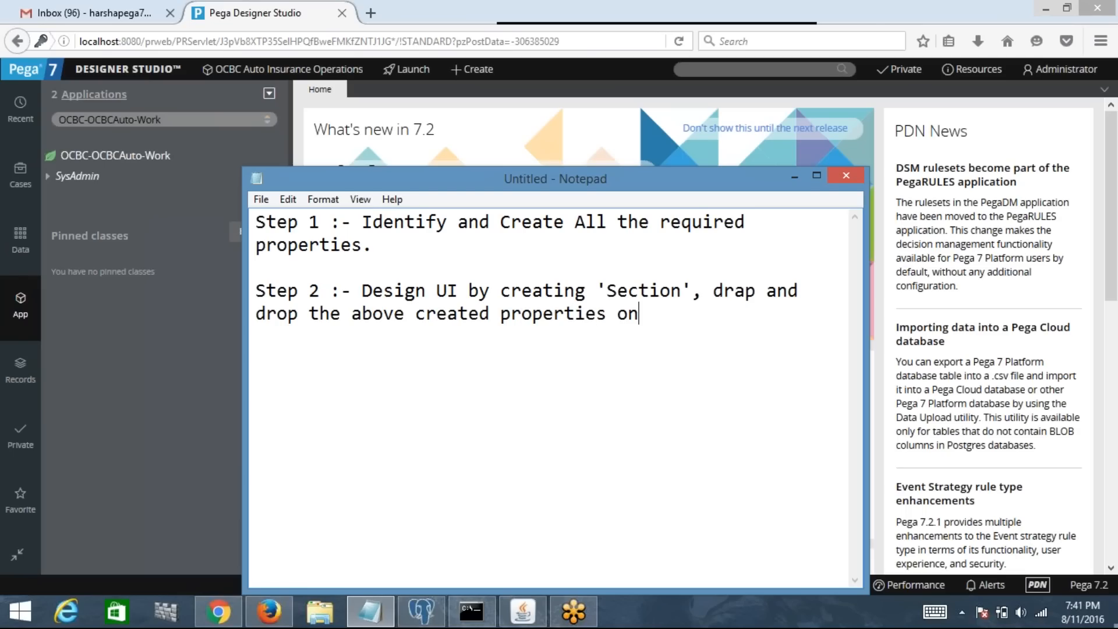
{"action": "type", "text": "to the ayours"}
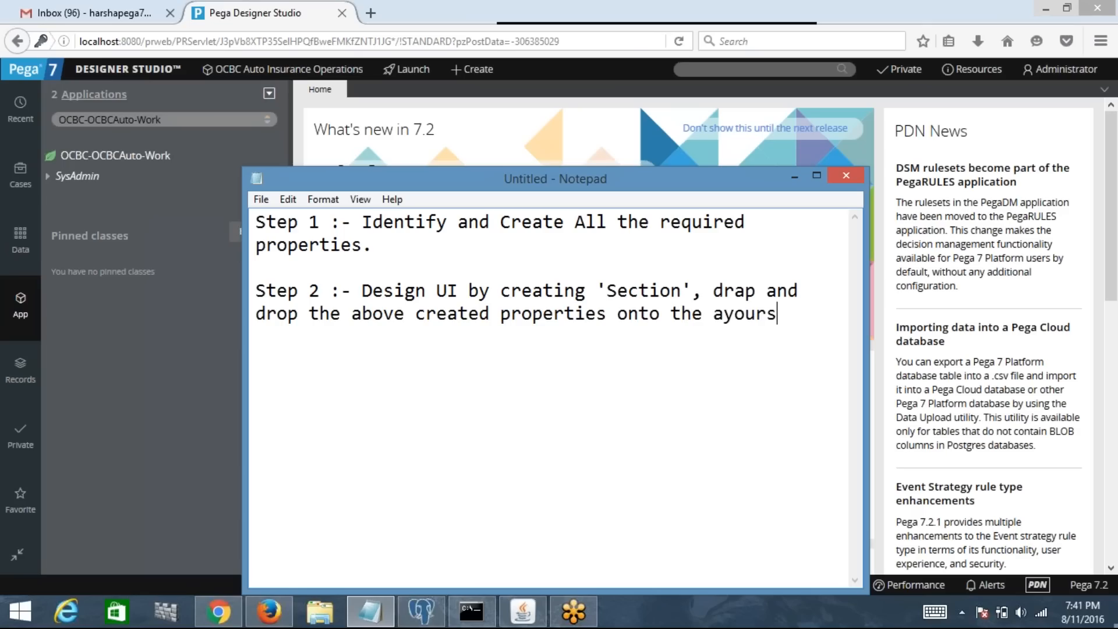
{"action": "key", "text": "BackSpace"}
{"action": "key", "text": "BackSpace"}
{"action": "key", "text": "BackSpace"}
{"action": "key", "text": "BackSpace"}
{"action": "key", "text": "BackSpace"}
{"action": "key", "text": "BackSpace"}
{"action": "type", "text": "lay"}
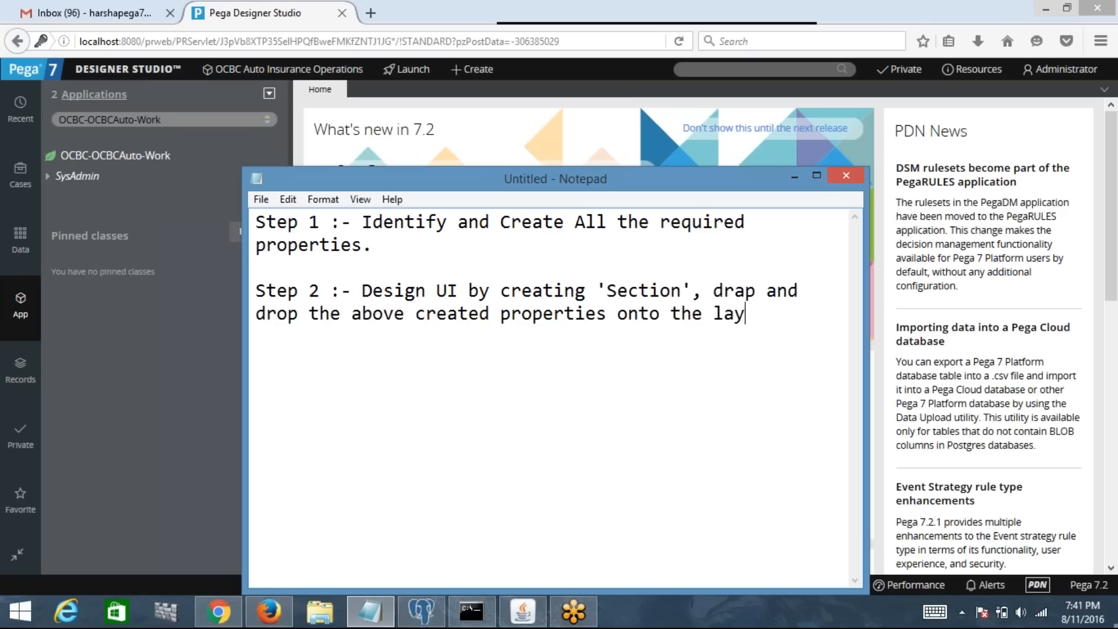
{"action": "type", "text": "outs of s"}
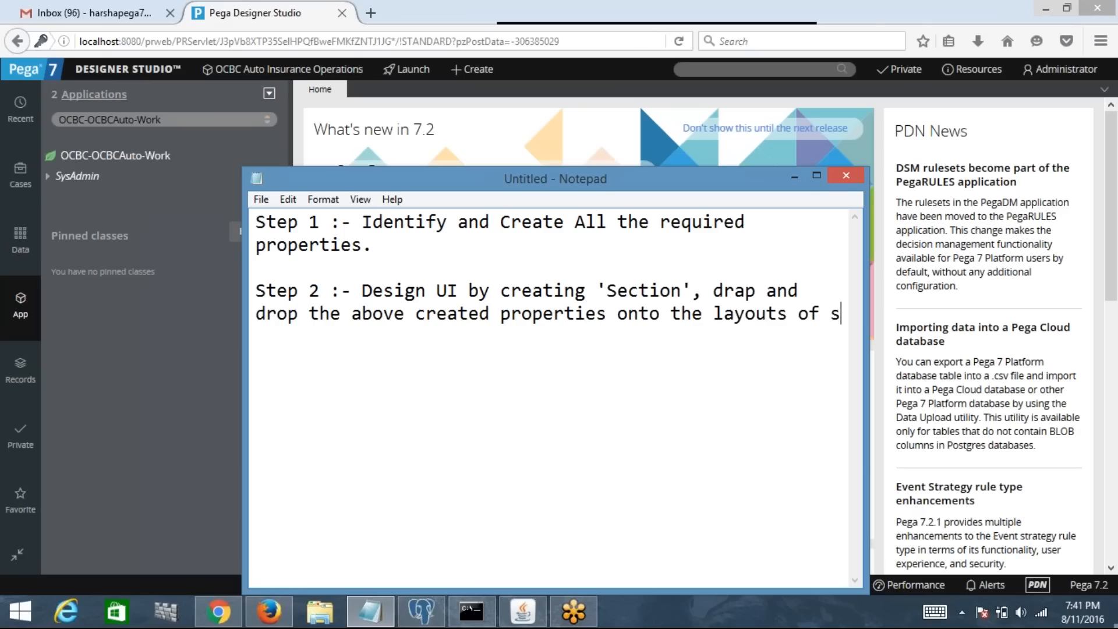
{"action": "type", "text": "ection."}
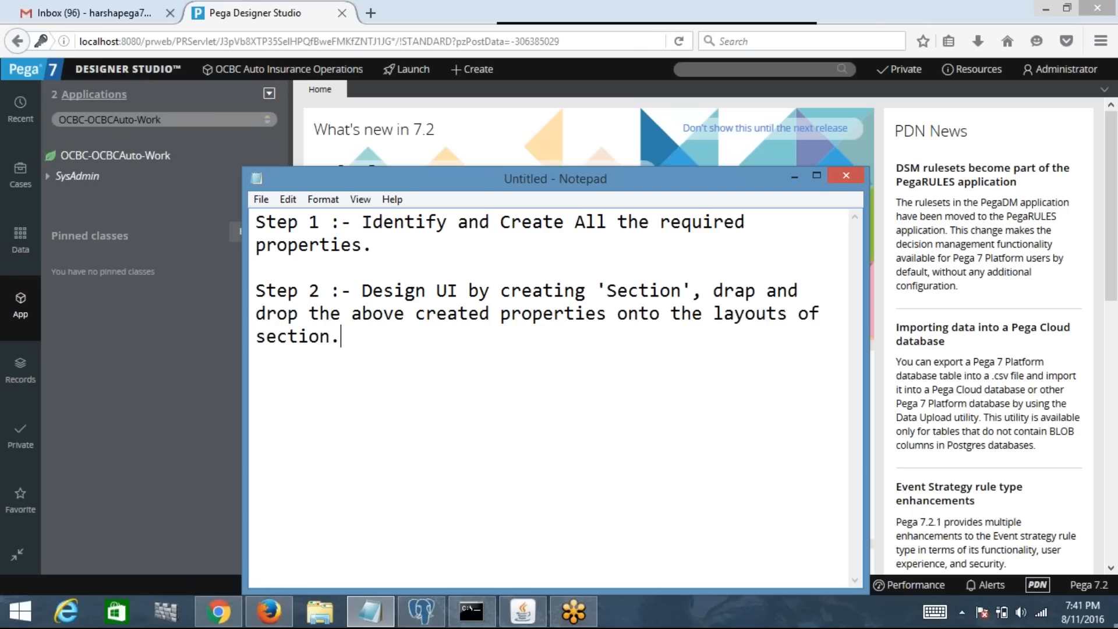
{"action": "left_click", "coordinate": [817, 176]}
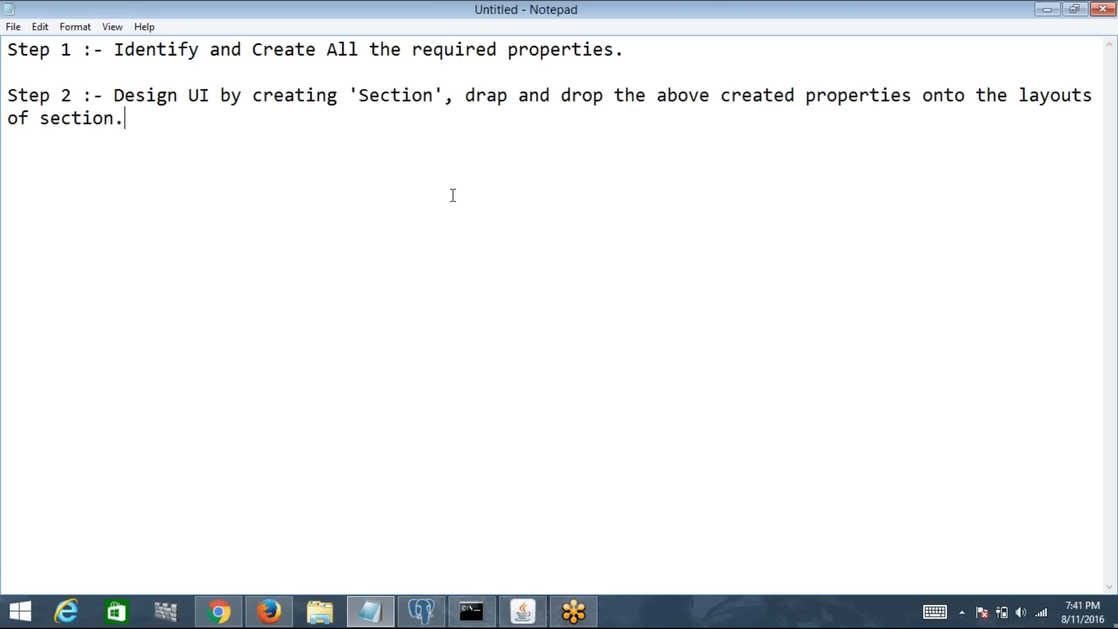
Step: Search Google for speech recognition software, open Dragon NaturallySpeaking, and return to Designer Studio
{"action": "left_click", "coordinate": [230, 615]}
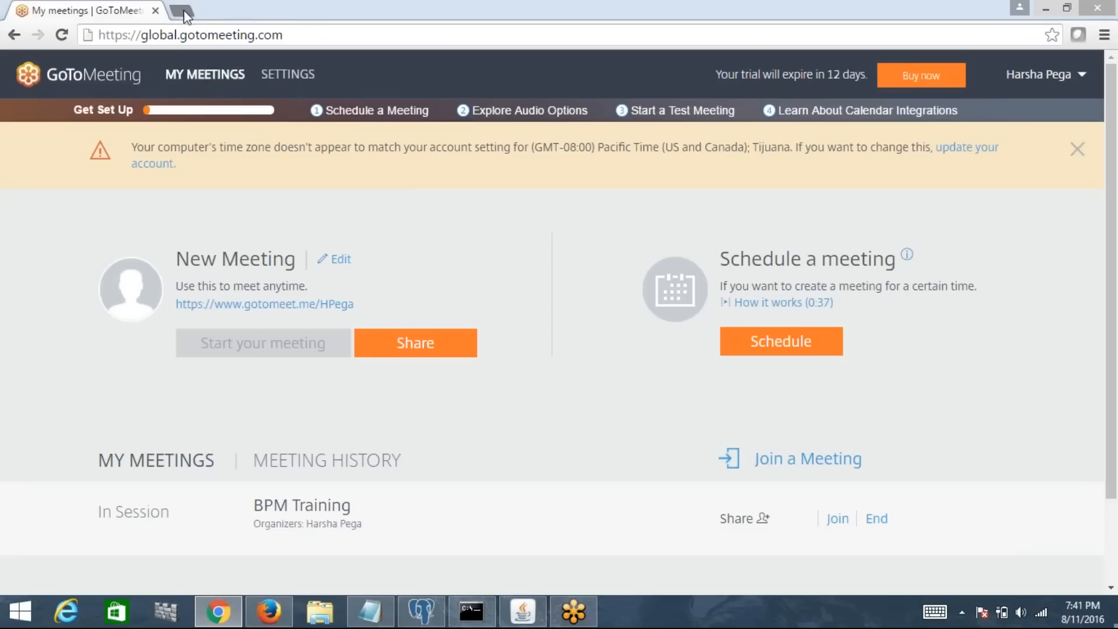
{"action": "left_click", "coordinate": [183, 10]}
{"action": "type", "text": "speech re"}
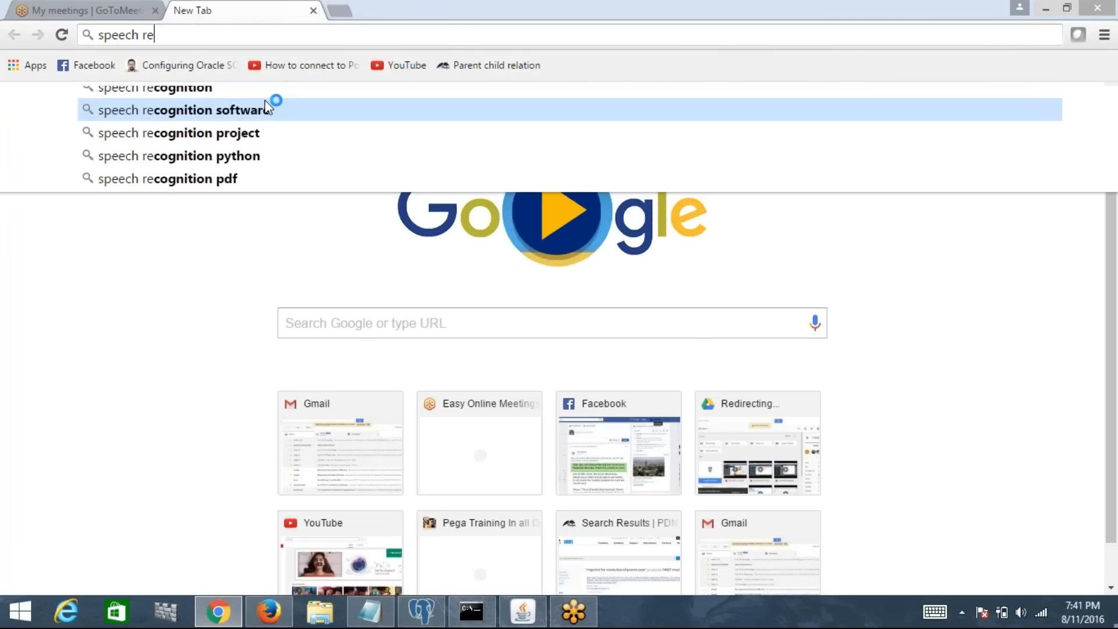
{"action": "left_click", "coordinate": [266, 108]}
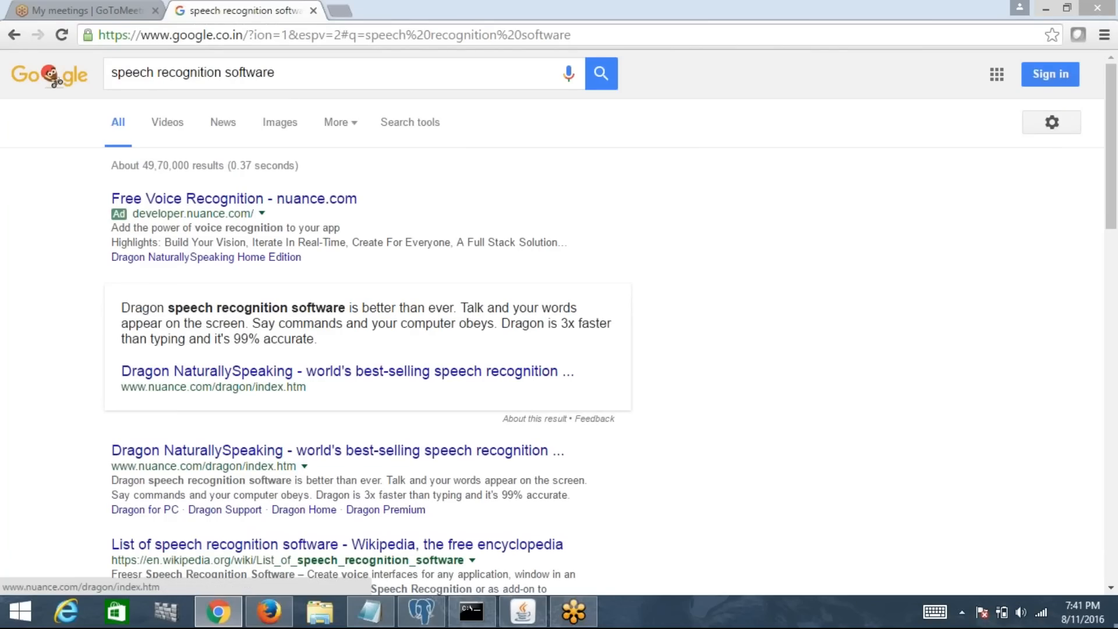
{"action": "left_click", "coordinate": [290, 77]}
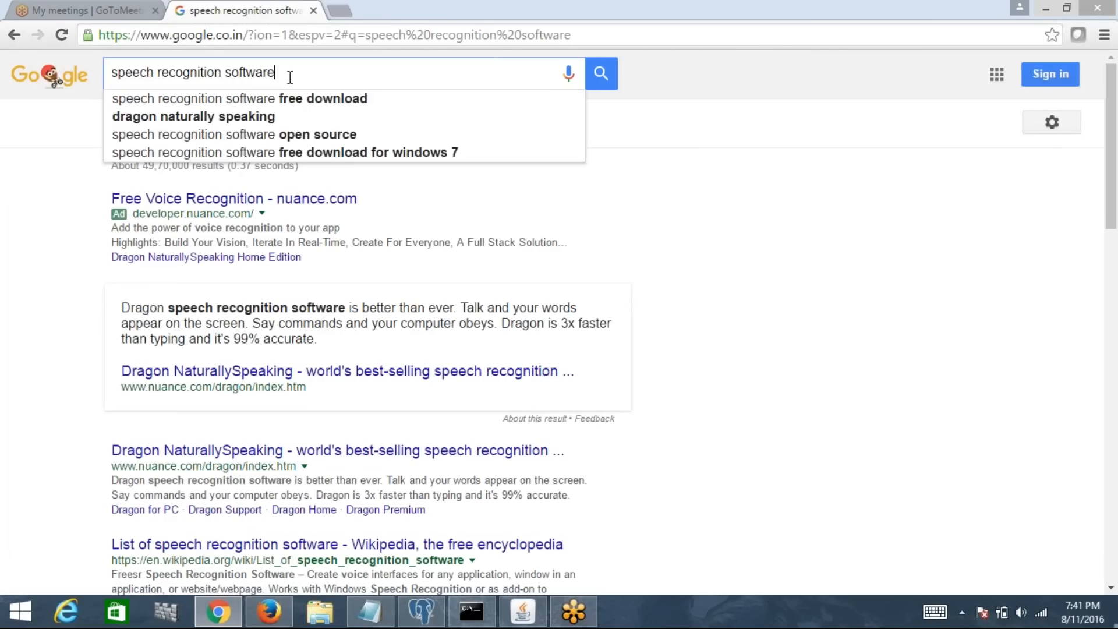
{"action": "type", "text": "goo"}
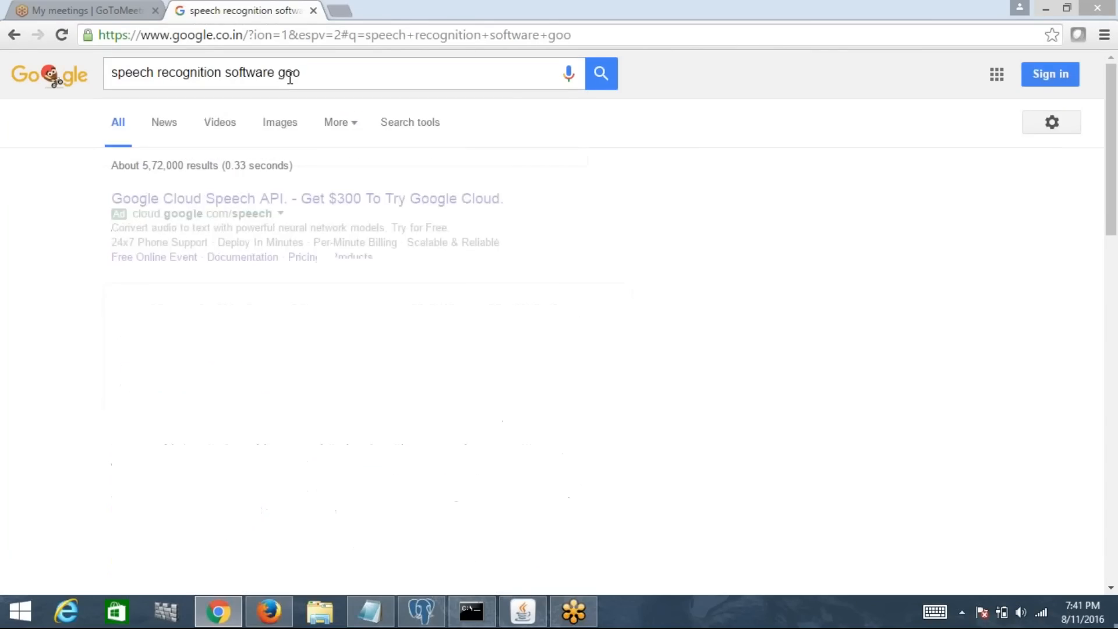
{"action": "key", "text": "BackSpace"}
{"action": "key", "text": "BackSpace"}
{"action": "key", "text": "BackSpace"}
{"action": "key", "text": "BackSpace"}
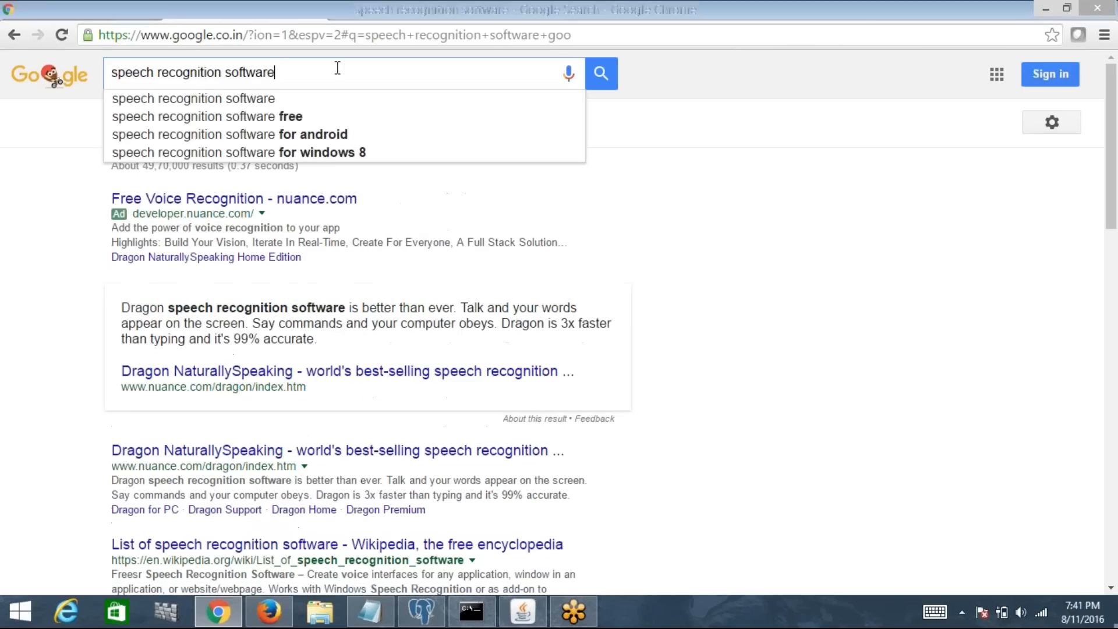
{"action": "key", "text": "Return"}
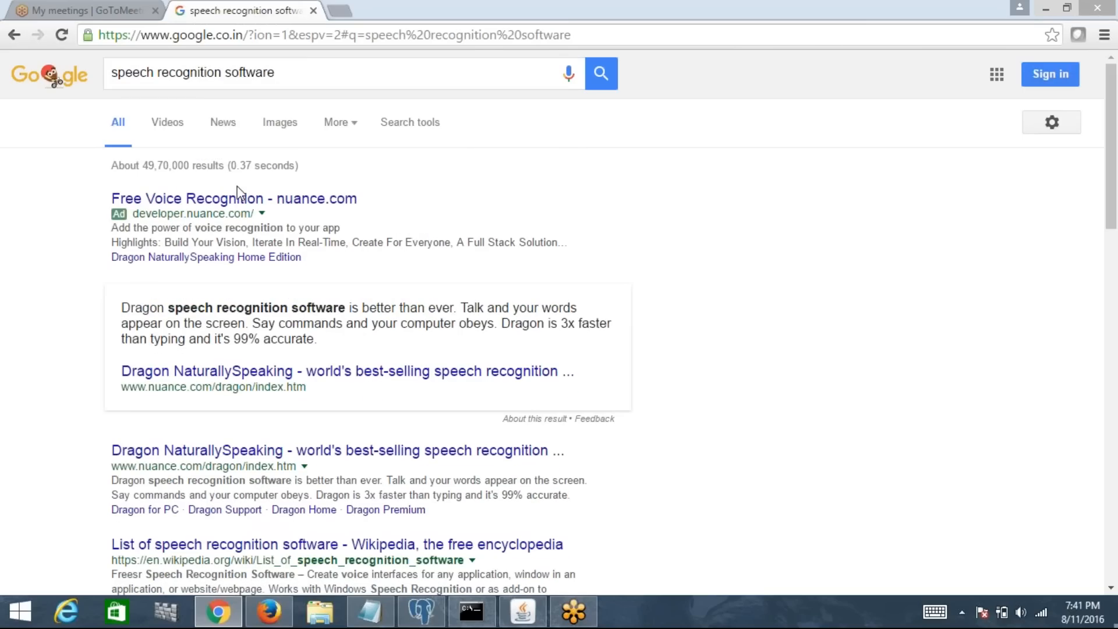
{"action": "left_click", "coordinate": [257, 458]}
{"action": "left_click", "coordinate": [274, 618]}
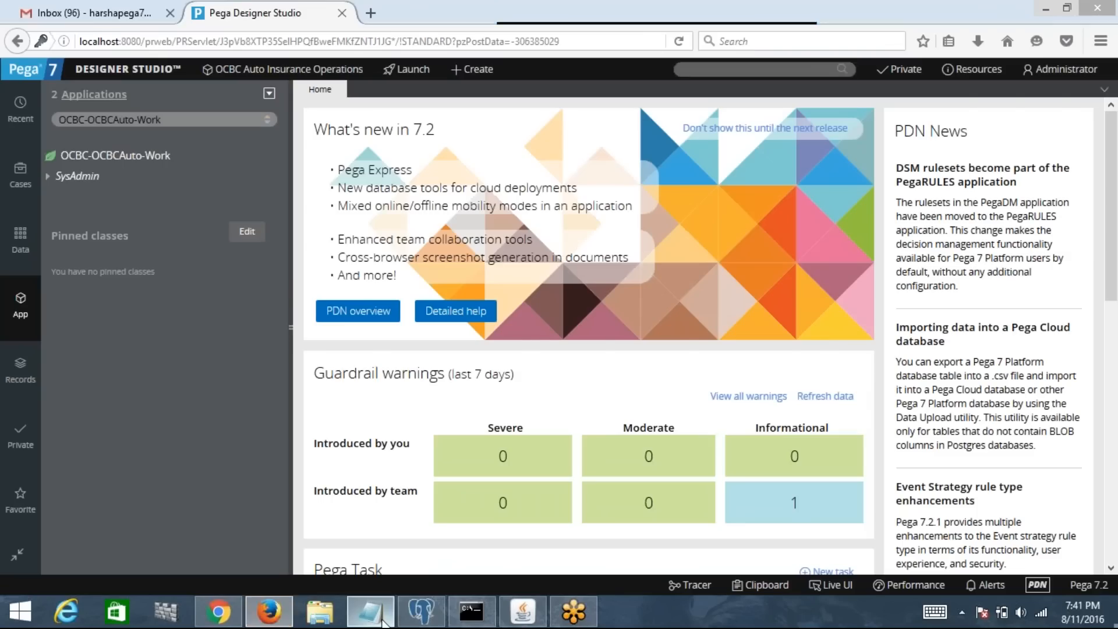
Step: Add a 'Step 3 :-' line below Step 2 in the Notepad notes
{"action": "left_click", "coordinate": [381, 620]}
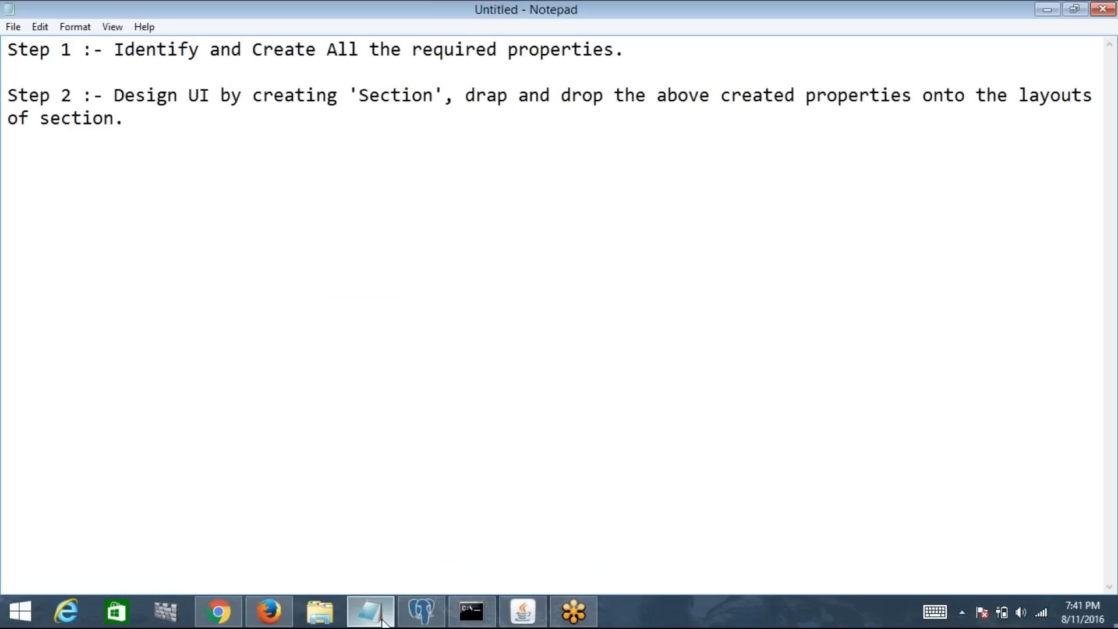
{"action": "key", "text": "Return"}
{"action": "key", "text": "Return"}
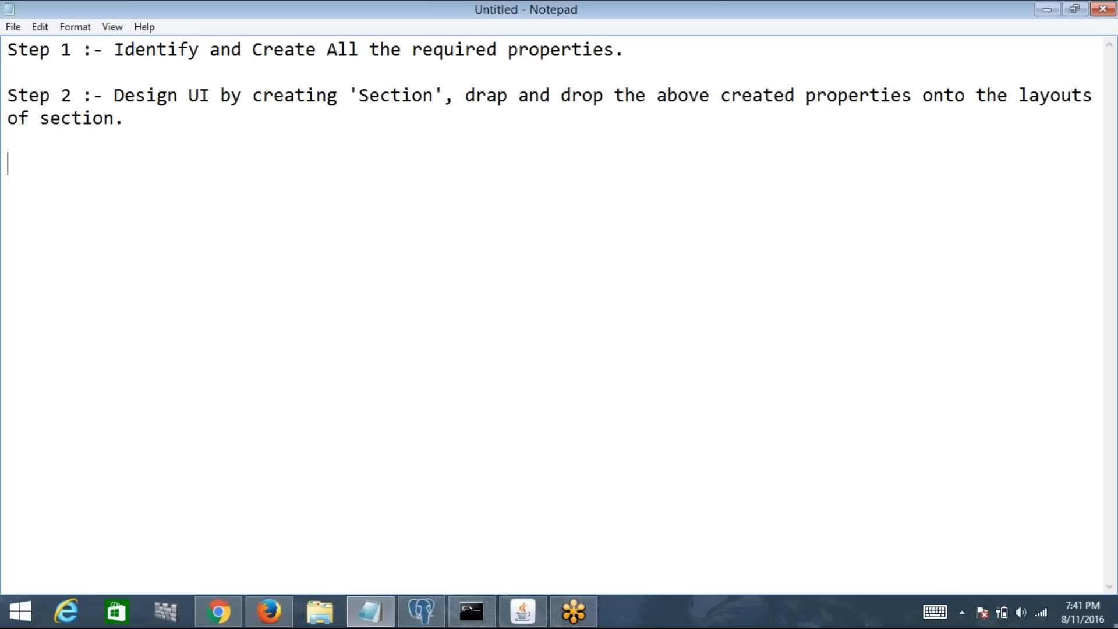
{"action": "type", "text": "Step 3 :-"}
{"action": "left_click", "coordinate": [271, 617]}
{"action": "left_click", "coordinate": [270, 617]}
Step: Rerun the search with 'online' added, try Speechnotes, then open the Dictation site
{"action": "left_click", "coordinate": [220, 619]}
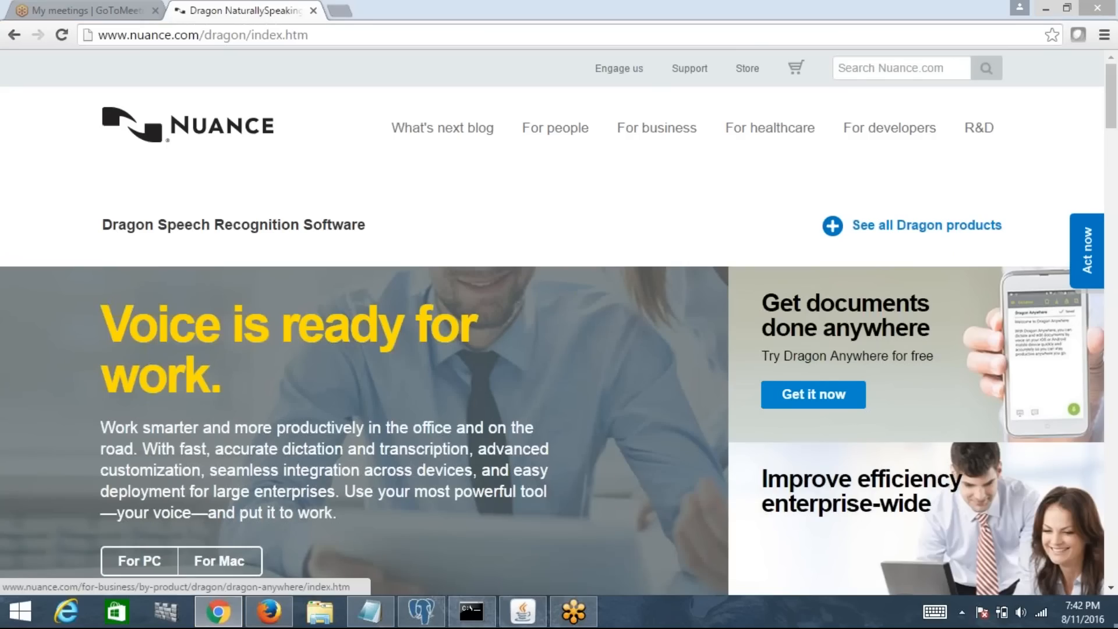
{"action": "left_click", "coordinate": [14, 35]}
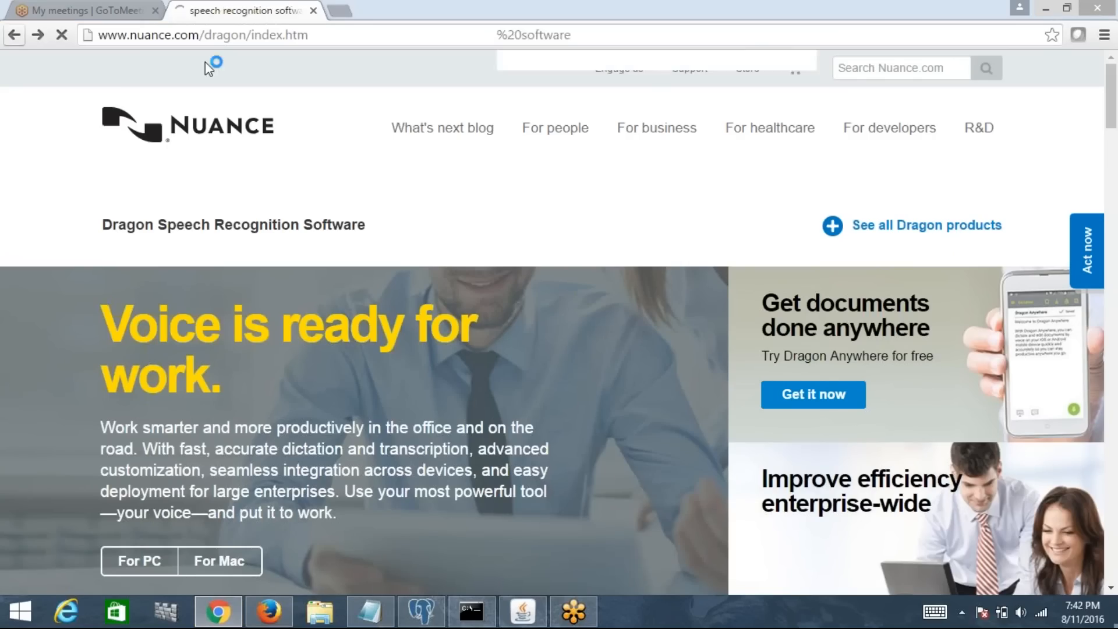
{"action": "left_click", "coordinate": [302, 79]}
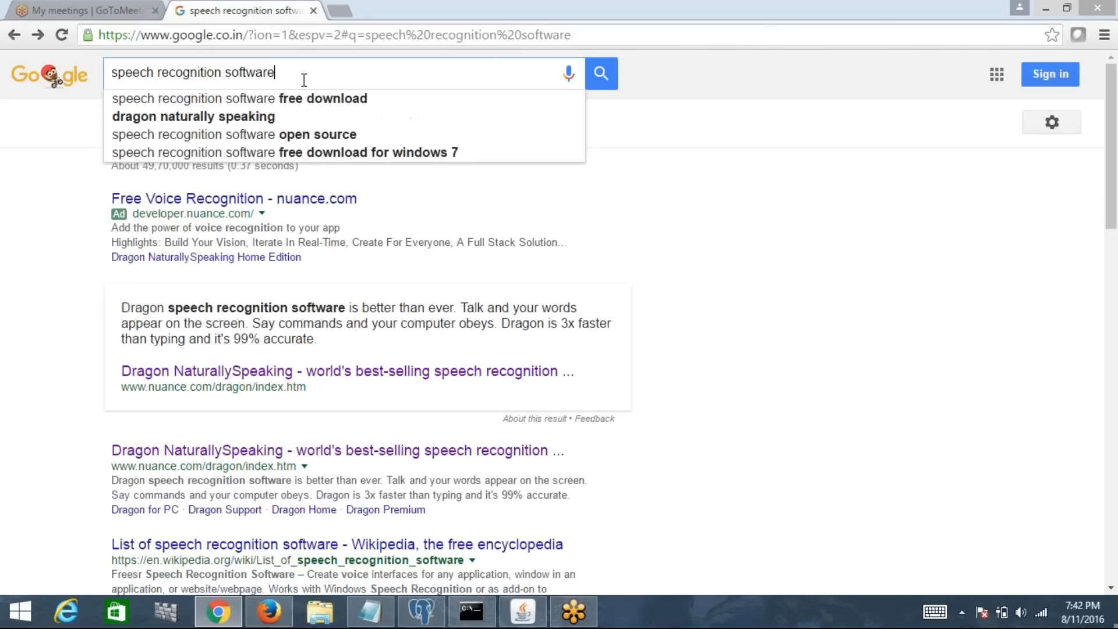
{"action": "type", "text": "online"}
{"action": "key", "text": "Return"}
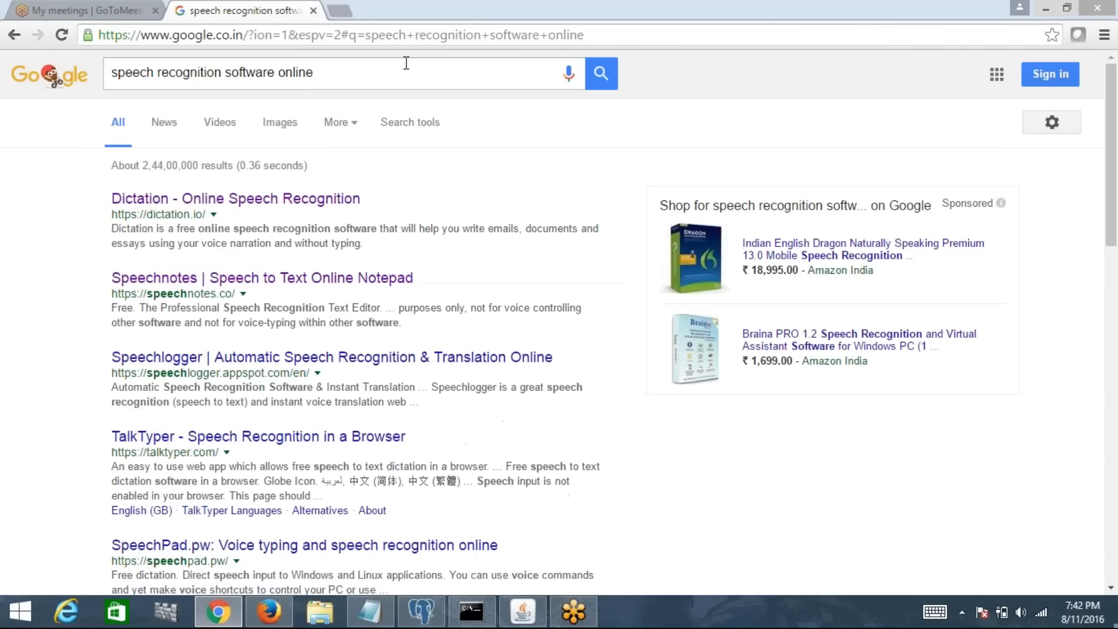
{"action": "left_click", "coordinate": [262, 278]}
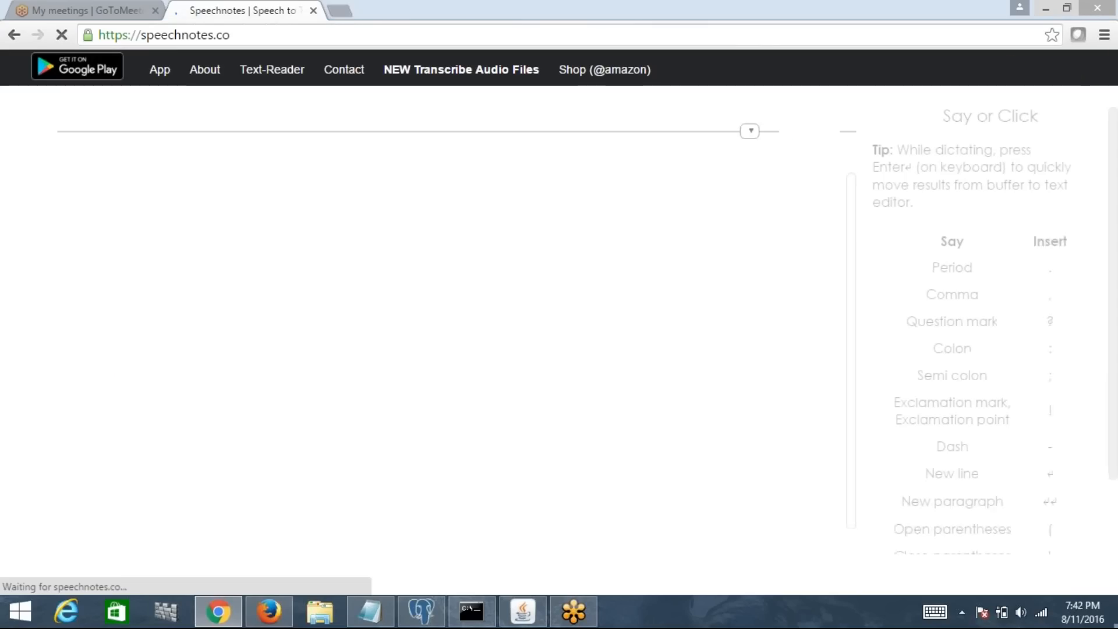
{"action": "left_click", "coordinate": [14, 35]}
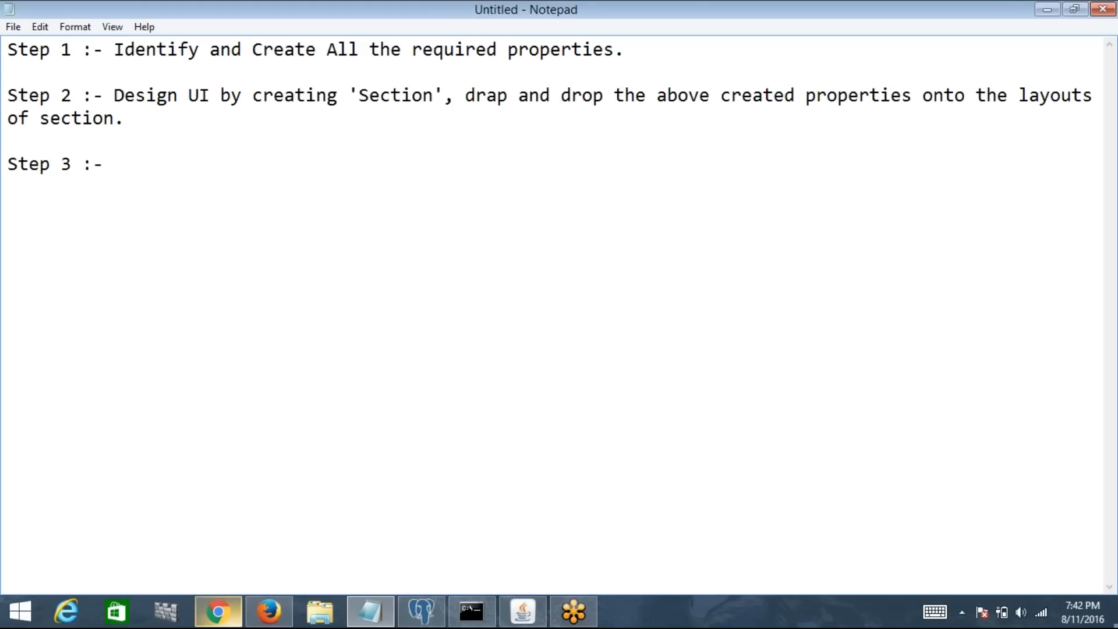
{"action": "left_click", "coordinate": [268, 613]}
{"action": "left_click", "coordinate": [239, 616]}
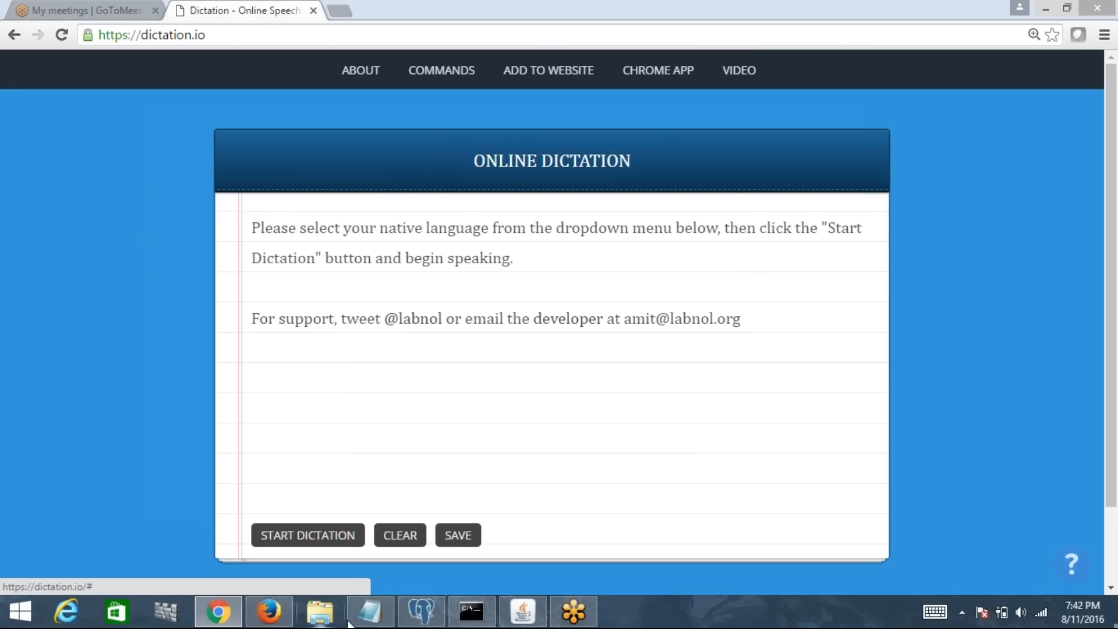
Step: Dictate the assignment-shape sentence, correcting 'floor' to 'flow' and ending with 'shape.'
{"action": "left_click", "coordinate": [371, 613]}
{"action": "left_click", "coordinate": [371, 613]}
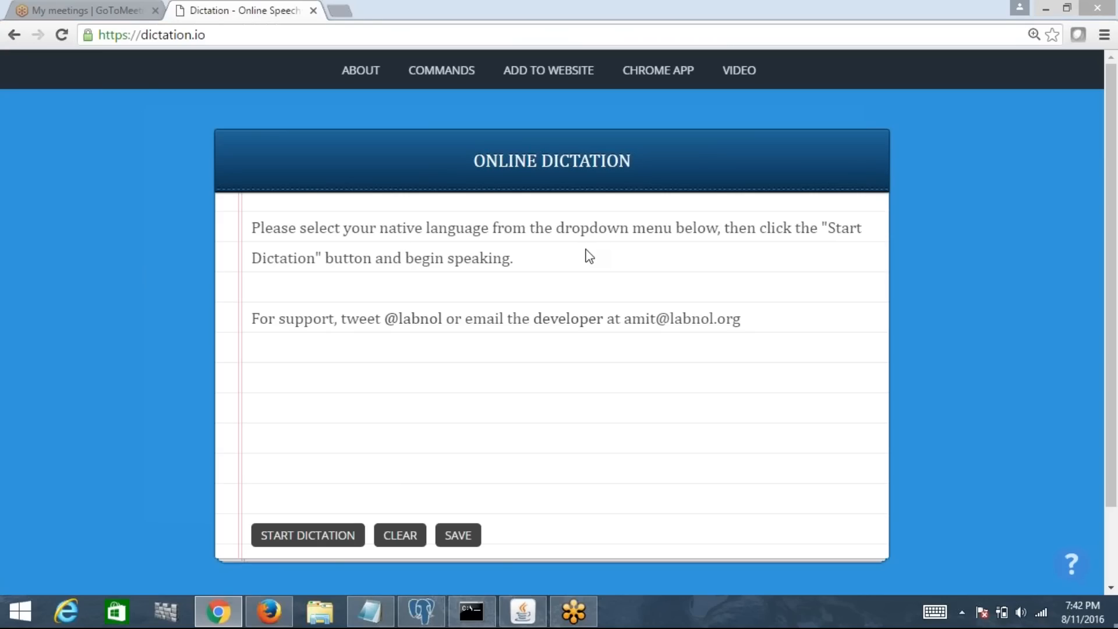
{"action": "left_click", "coordinate": [330, 547]}
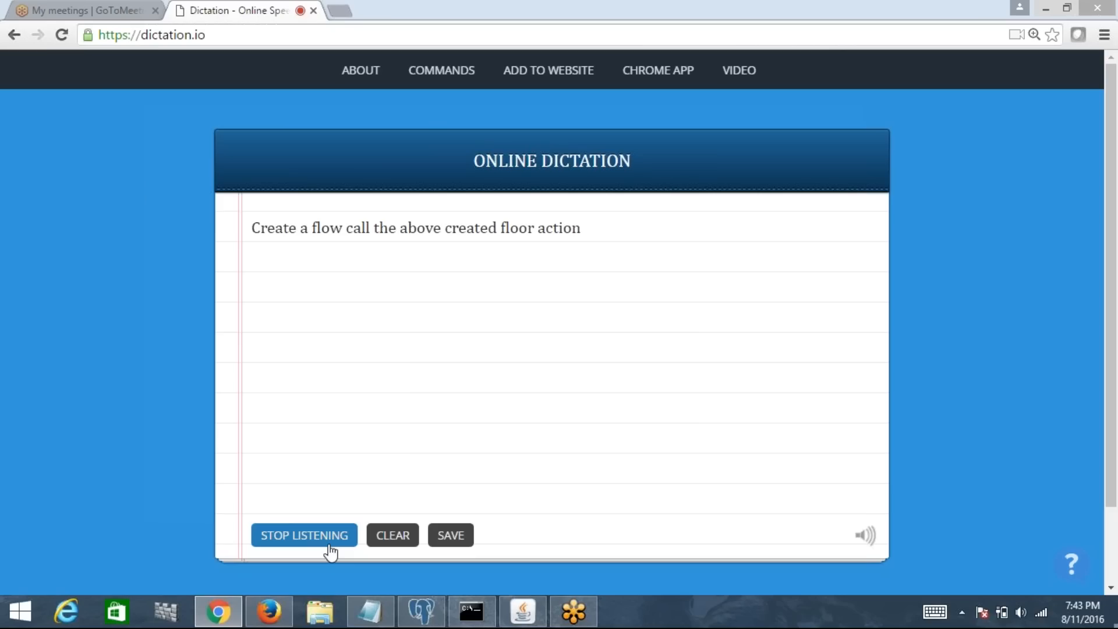
{"action": "left_click", "coordinate": [536, 228]}
{"action": "key", "text": "BackSpace"}
{"action": "key", "text": "BackSpace"}
{"action": "type", "text": "w"}
{"action": "key", "text": "End"}
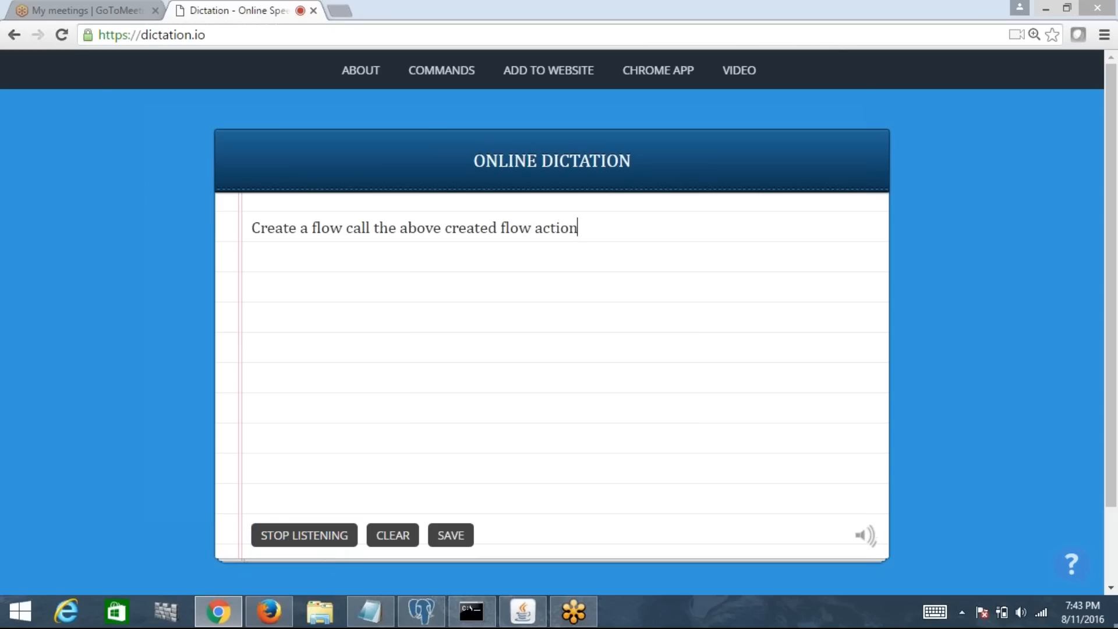
{"action": "type", "text": ","}
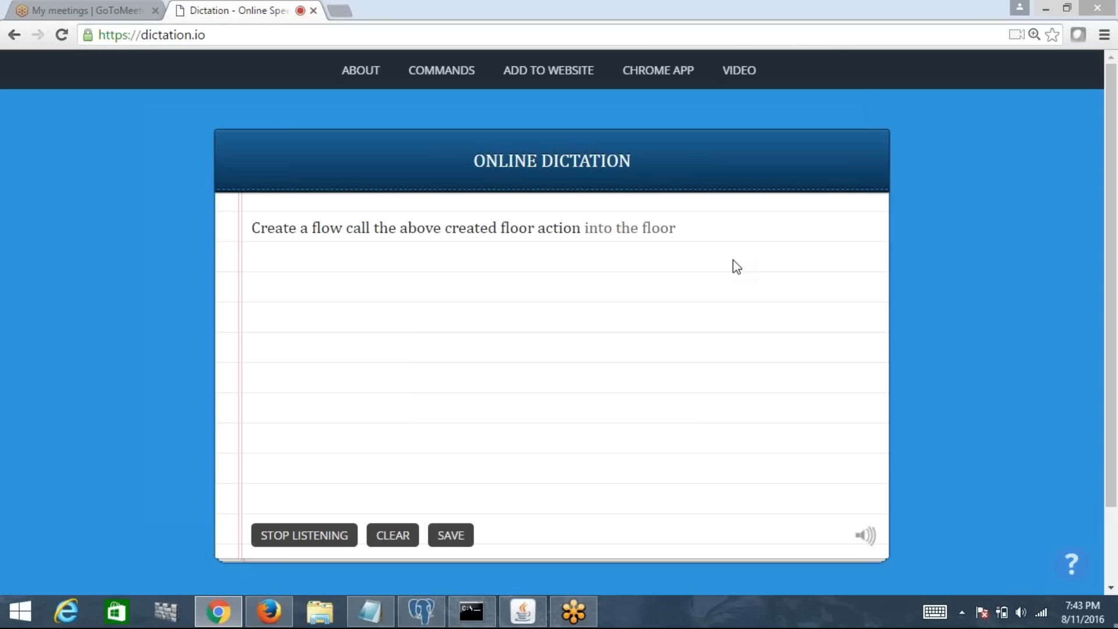
{"action": "key", "text": "BackSpace"}
{"action": "key", "text": "BackSpace"}
{"action": "type", "text": "w"}
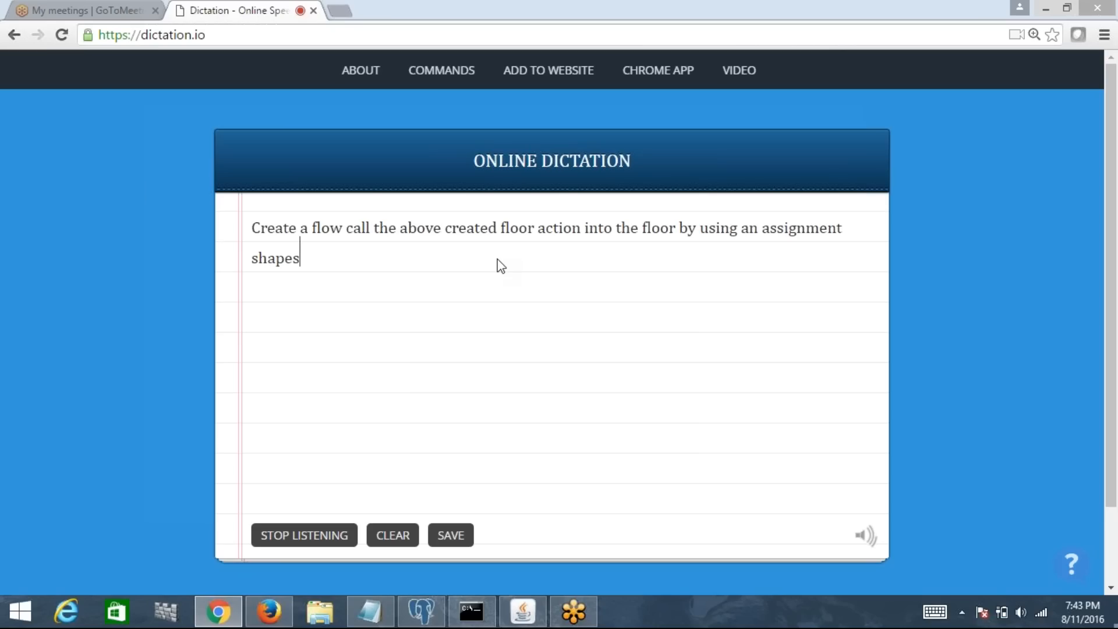
{"action": "key", "text": "BackSpace"}
{"action": "type", "text": "."}
{"action": "left_click", "coordinate": [322, 528]}
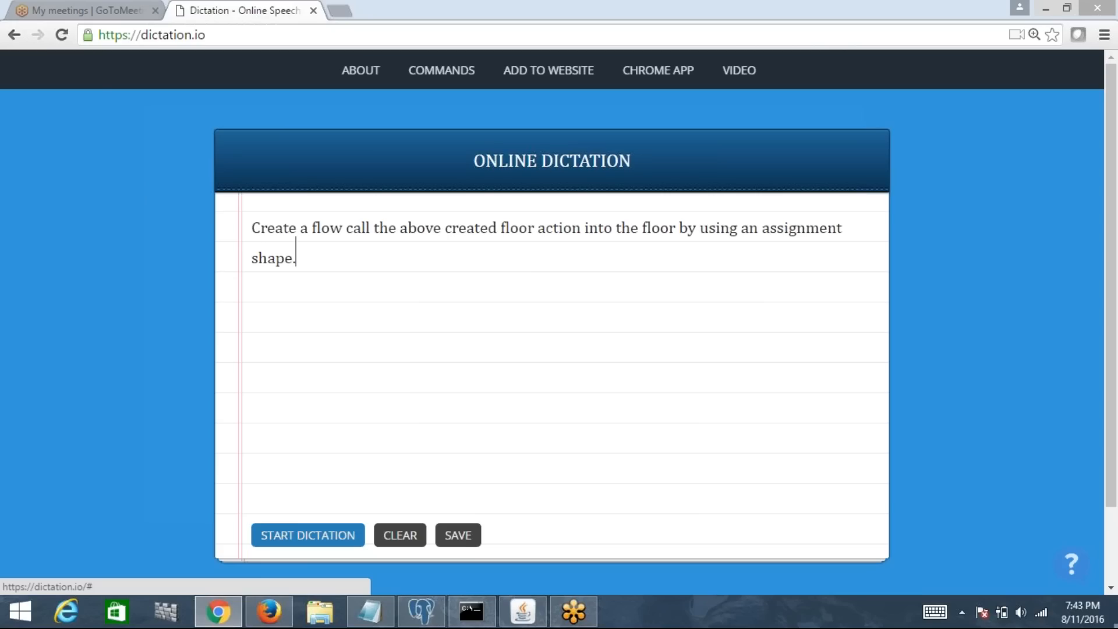
Step: Resume dictation, fixing 'floor' to 'flow' and deleting the misheard 'creative...objects' phrase
{"action": "left_click", "coordinate": [322, 530]}
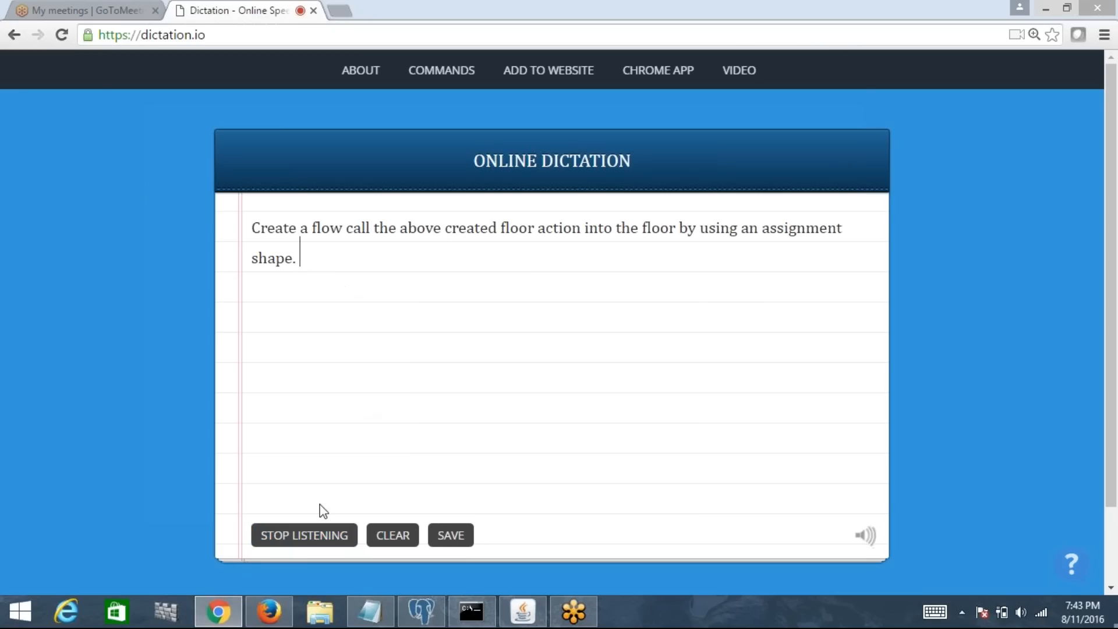
{"action": "left_click", "coordinate": [323, 535]}
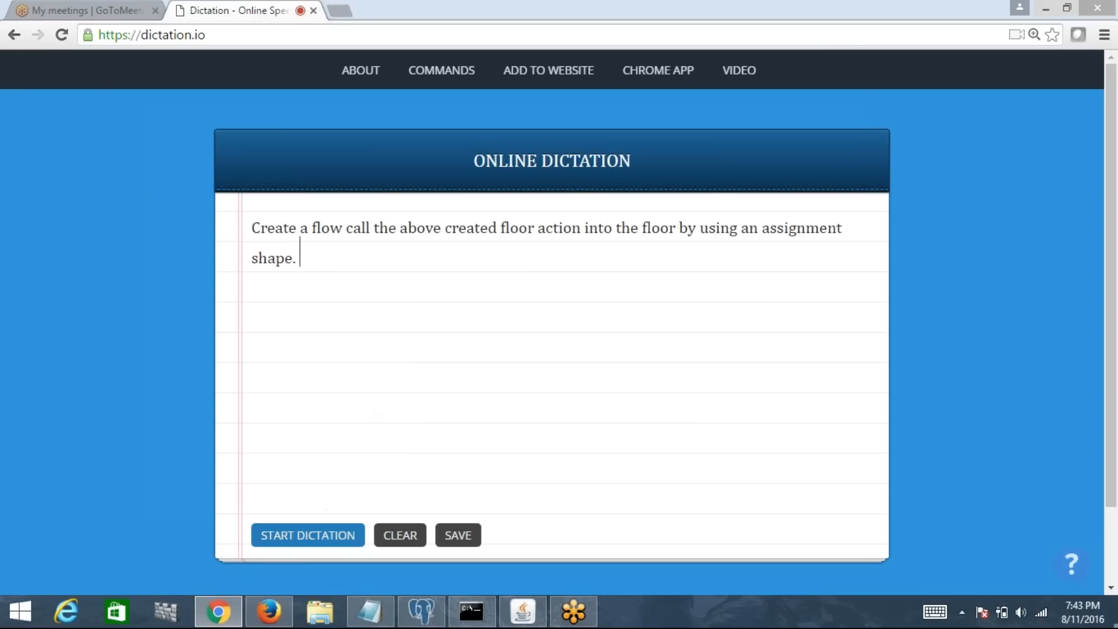
{"action": "left_click", "coordinate": [338, 541]}
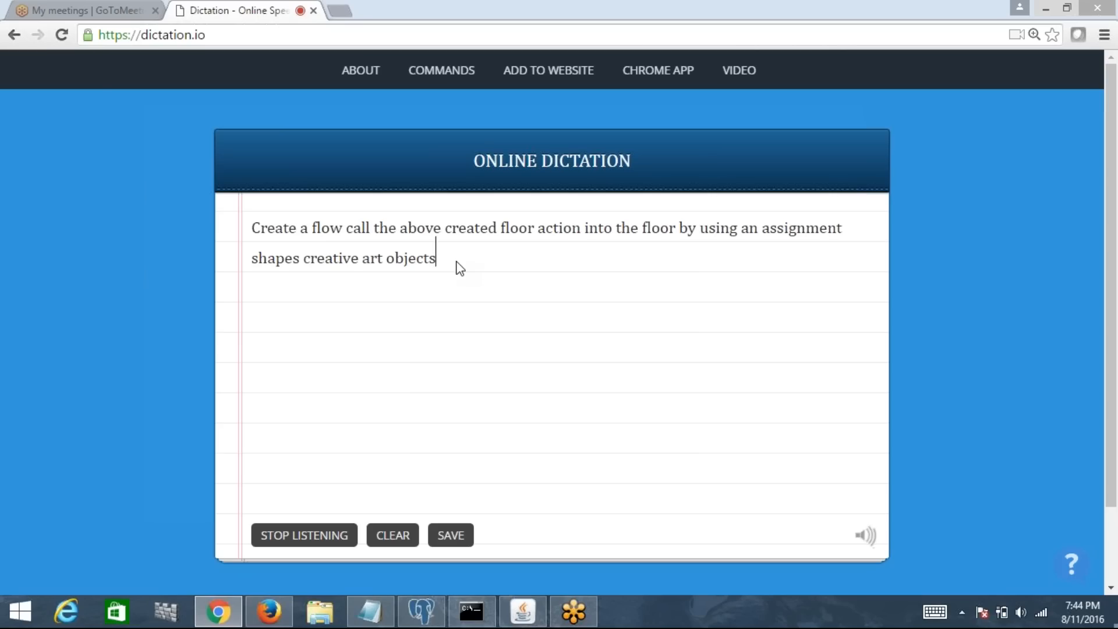
{"action": "key", "text": "BackSpace"}
{"action": "key", "text": "BackSpace"}
{"action": "key", "text": "BackSpace"}
{"action": "key", "text": "BackSpace"}
{"action": "key", "text": "BackSpace"}
{"action": "key", "text": "BackSpace"}
{"action": "key", "text": "BackSpace"}
{"action": "key", "text": "BackSpace"}
{"action": "key", "text": "BackSpace"}
{"action": "key", "text": "BackSpace"}
{"action": "key", "text": "BackSpace"}
{"action": "key", "text": "BackSpace"}
{"action": "key", "text": "BackSpace"}
{"action": "key", "text": "BackSpace"}
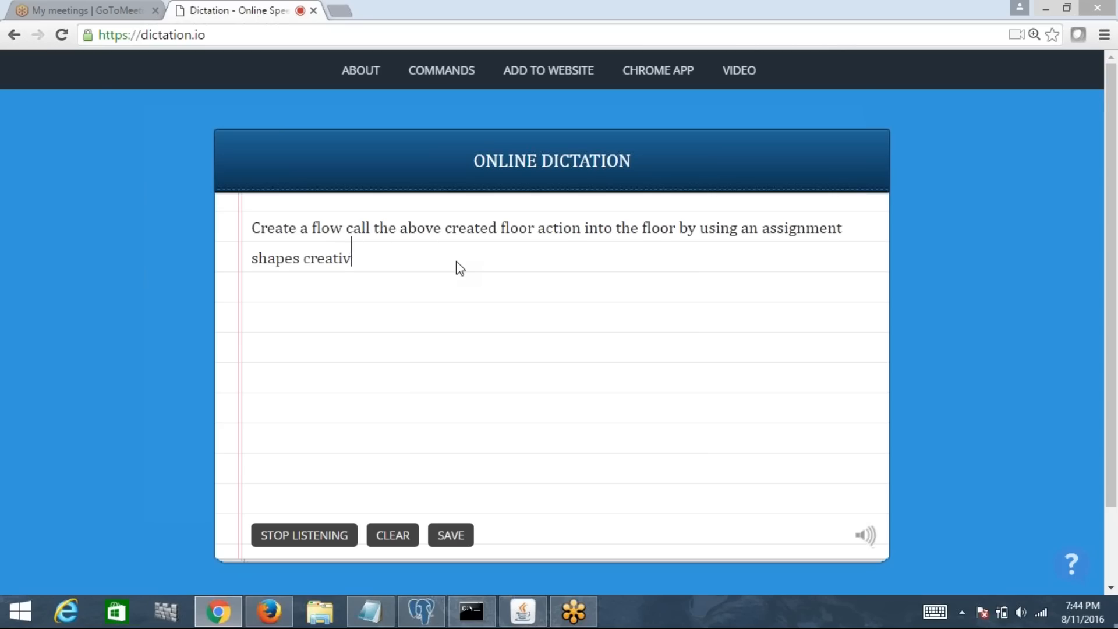
{"action": "key", "text": "BackSpace"}
{"action": "key", "text": "BackSpace"}
{"action": "key", "text": "BackSpace"}
{"action": "key", "text": "BackSpace"}
{"action": "key", "text": "BackSpace"}
{"action": "key", "text": "BackSpace"}
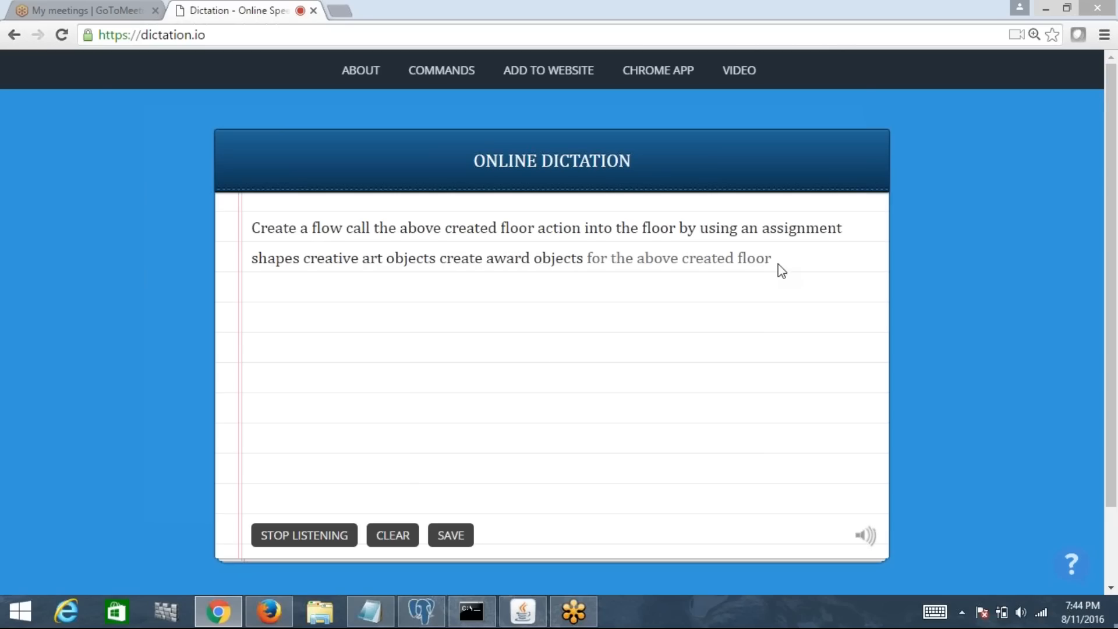
{"action": "key", "text": "BackSpace"}
{"action": "key", "text": "BackSpace"}
{"action": "type", "text": "w"}
{"action": "left_click_drag", "start_coordinate": [303, 258], "coordinate": [591, 260]}
{"action": "key", "text": "BackSpace"}
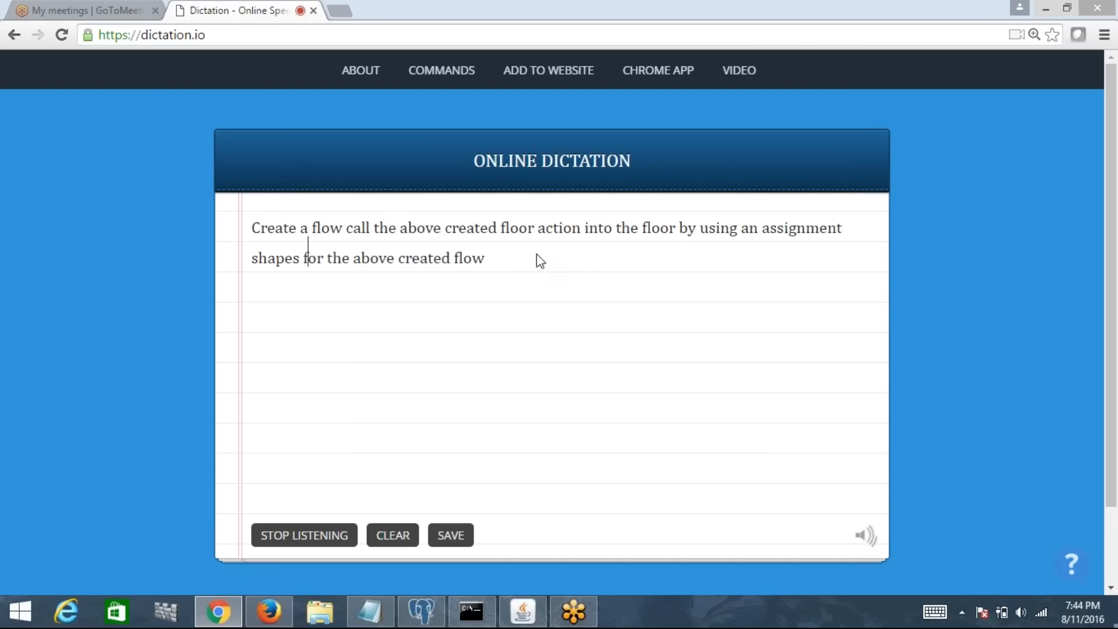
{"action": "left_click", "coordinate": [522, 259]}
Step: Clear the pad, run a short test dictation, erase it, and close the Dictation tab
{"action": "left_click", "coordinate": [292, 545]}
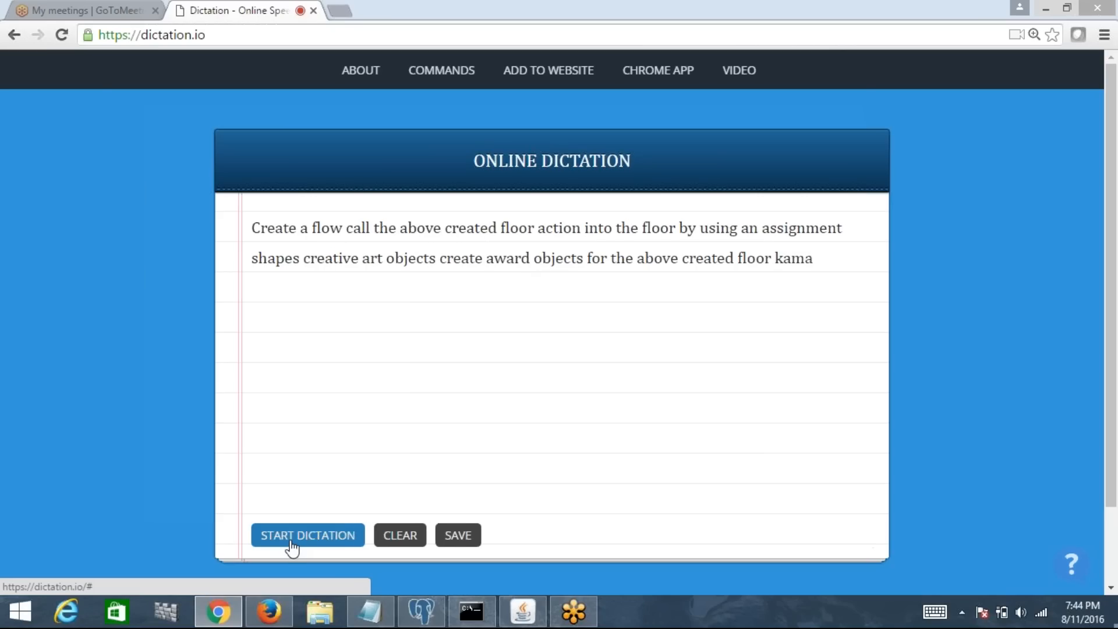
{"action": "left_click", "coordinate": [292, 544]}
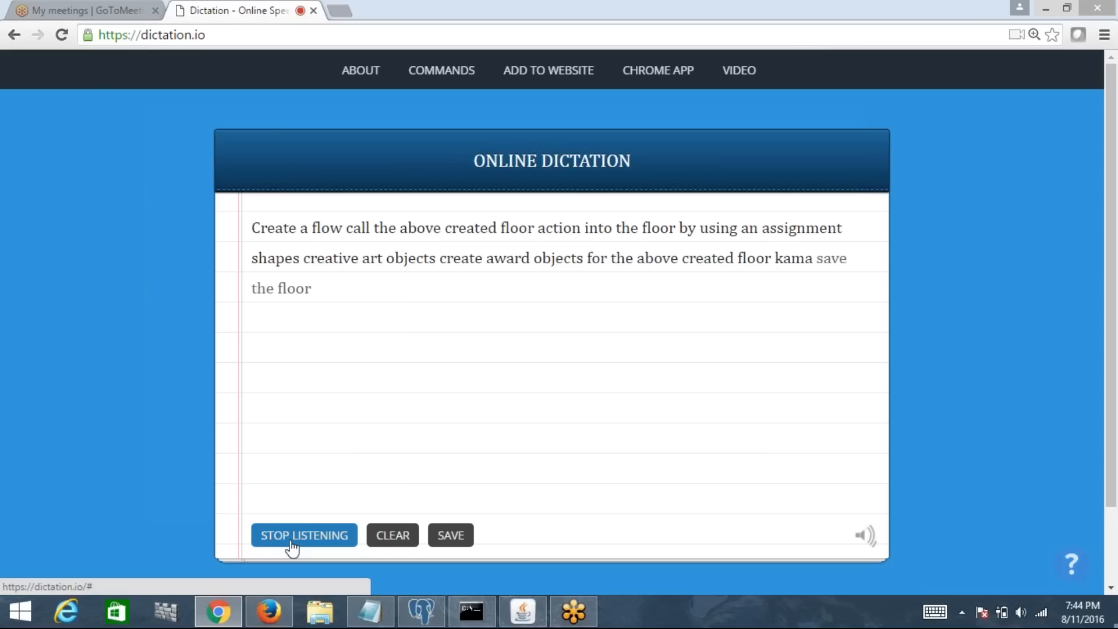
{"action": "left_click", "coordinate": [411, 543]}
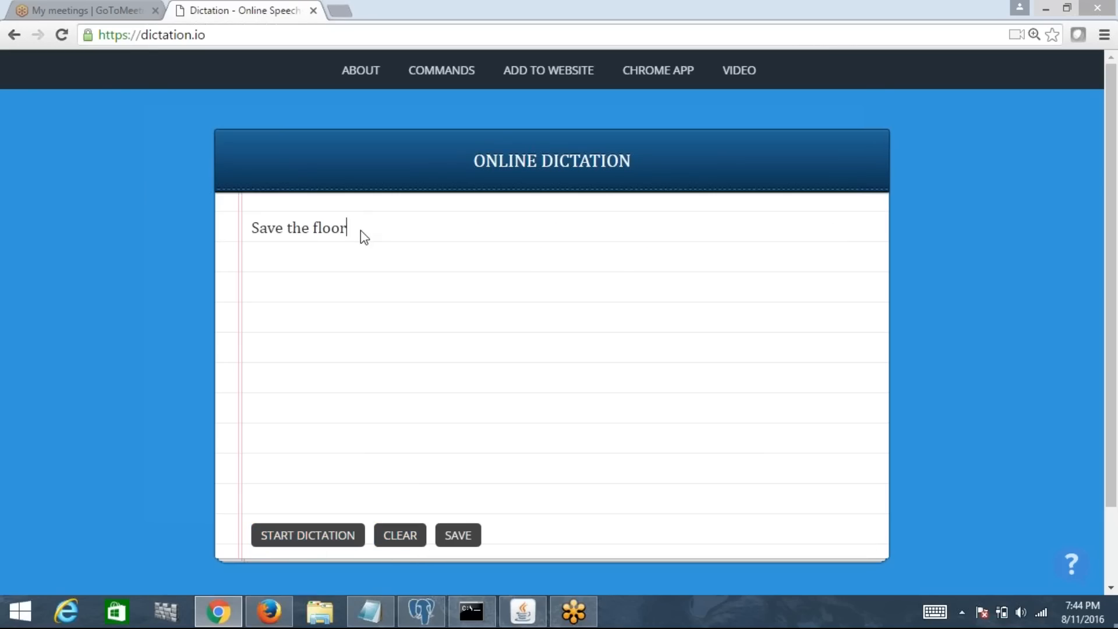
{"action": "key", "text": "BackSpace"}
{"action": "key", "text": "BackSpace"}
{"action": "key", "text": "BackSpace"}
{"action": "key", "text": "BackSpace"}
{"action": "key", "text": "BackSpace"}
{"action": "key", "text": "BackSpace"}
{"action": "key", "text": "BackSpace"}
{"action": "key", "text": "BackSpace"}
{"action": "key", "text": "BackSpace"}
{"action": "key", "text": "BackSpace"}
{"action": "key", "text": "BackSpace"}
{"action": "key", "text": "BackSpace"}
{"action": "key", "text": "BackSpace"}
{"action": "key", "text": "BackSpace"}
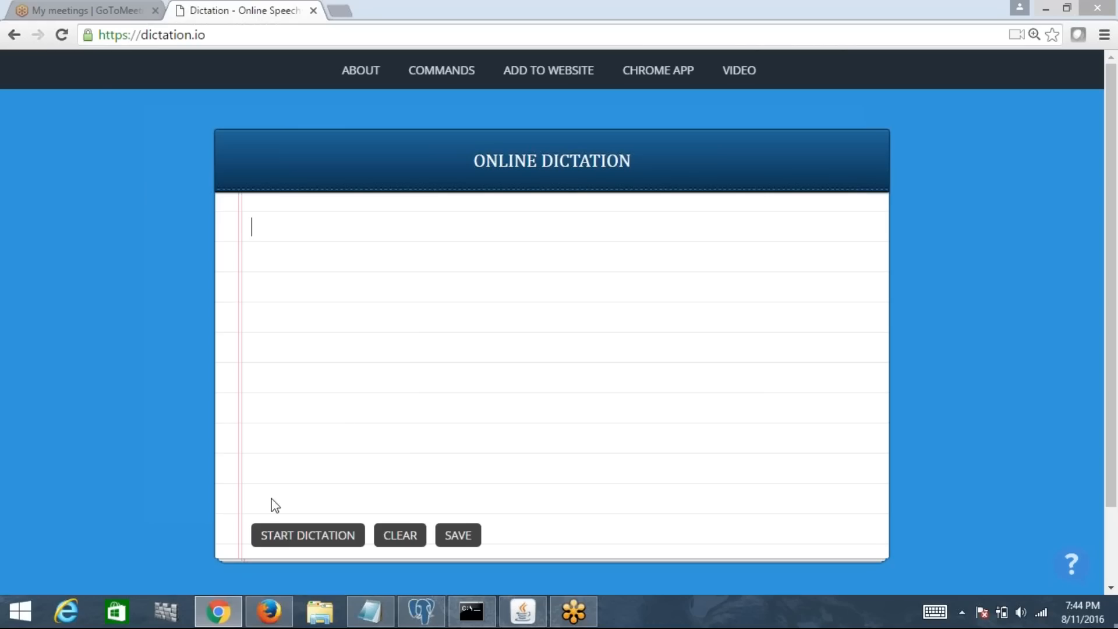
{"action": "left_click", "coordinate": [289, 537]}
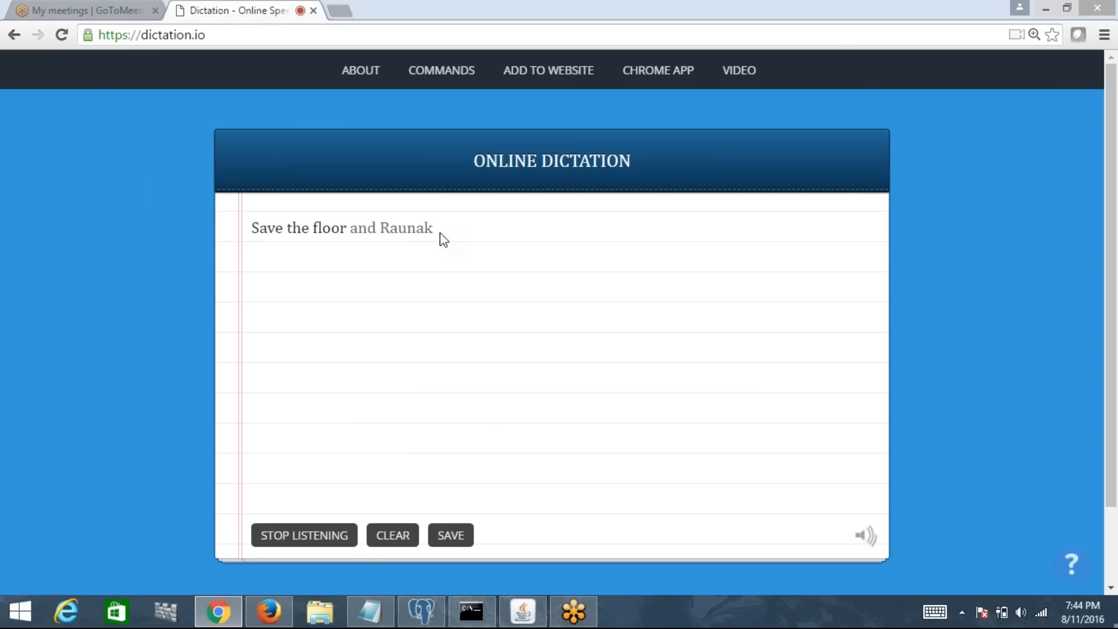
{"action": "left_click", "coordinate": [318, 535]}
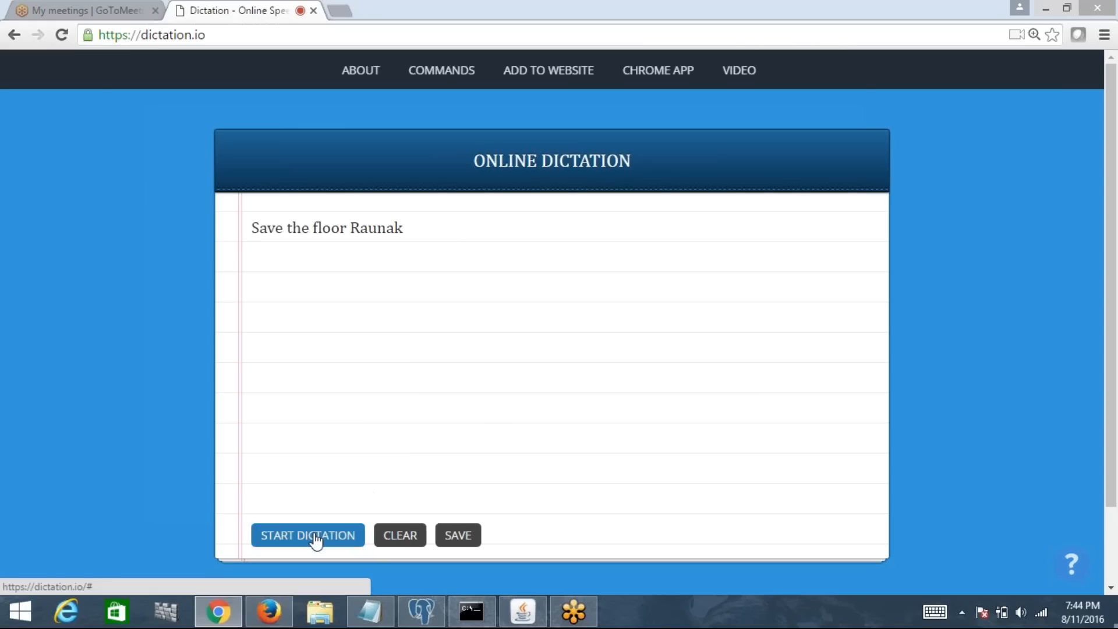
{"action": "left_click", "coordinate": [403, 538]}
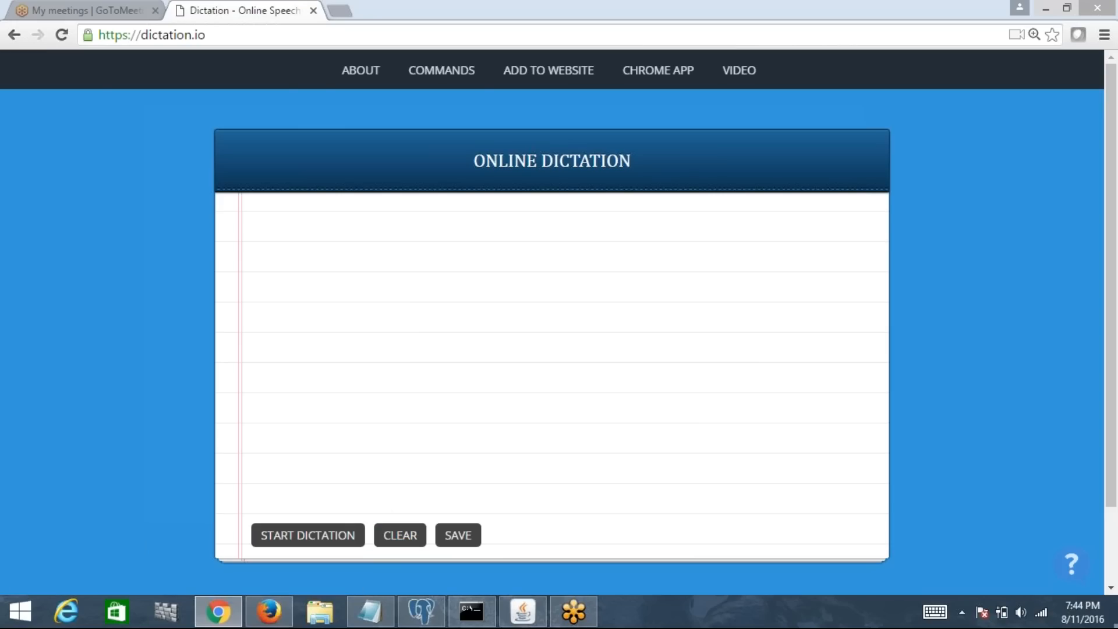
{"action": "left_click", "coordinate": [313, 11]}
Step: Minimize the browser, look over the Designer Studio home page header, then switch to Notepad
{"action": "left_click", "coordinate": [1046, 8]}
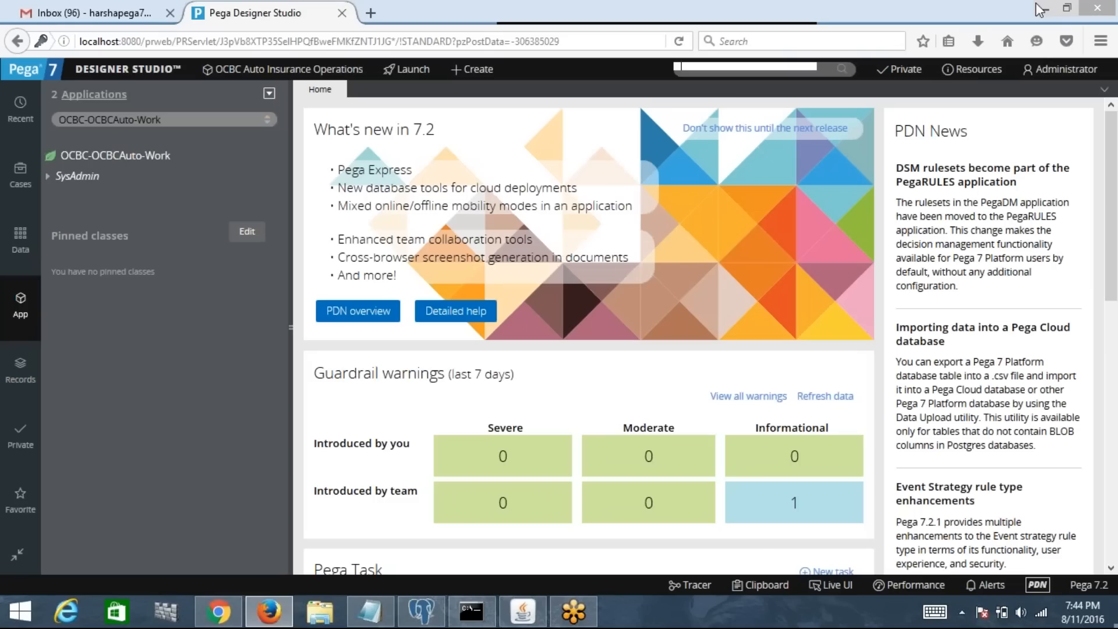
{"action": "left_click", "coordinate": [728, 79]}
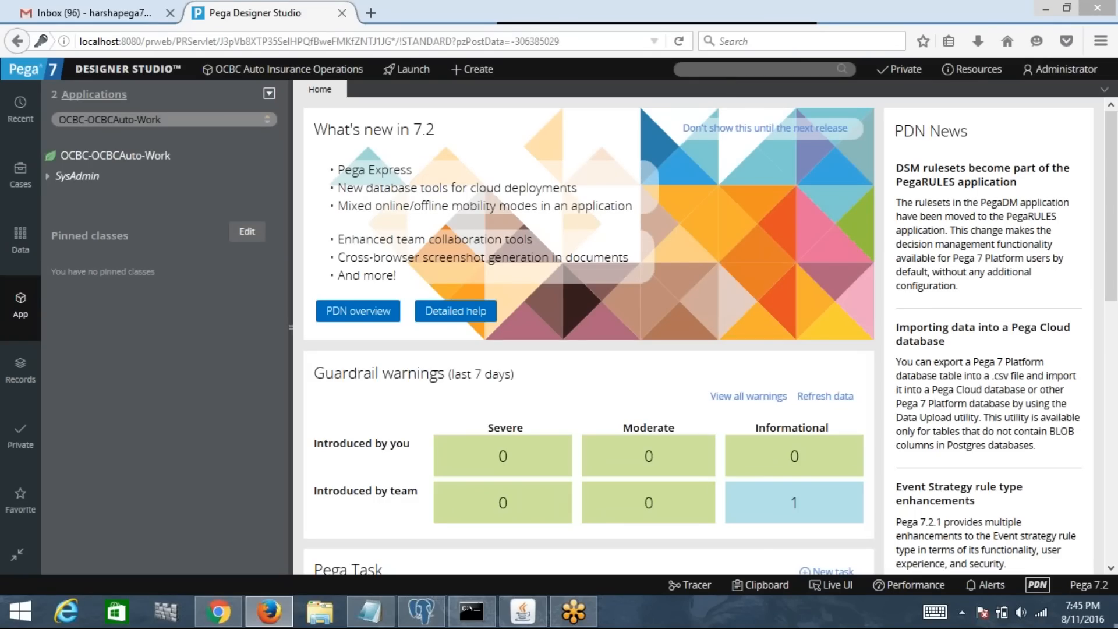
{"action": "left_click", "coordinate": [706, 69]}
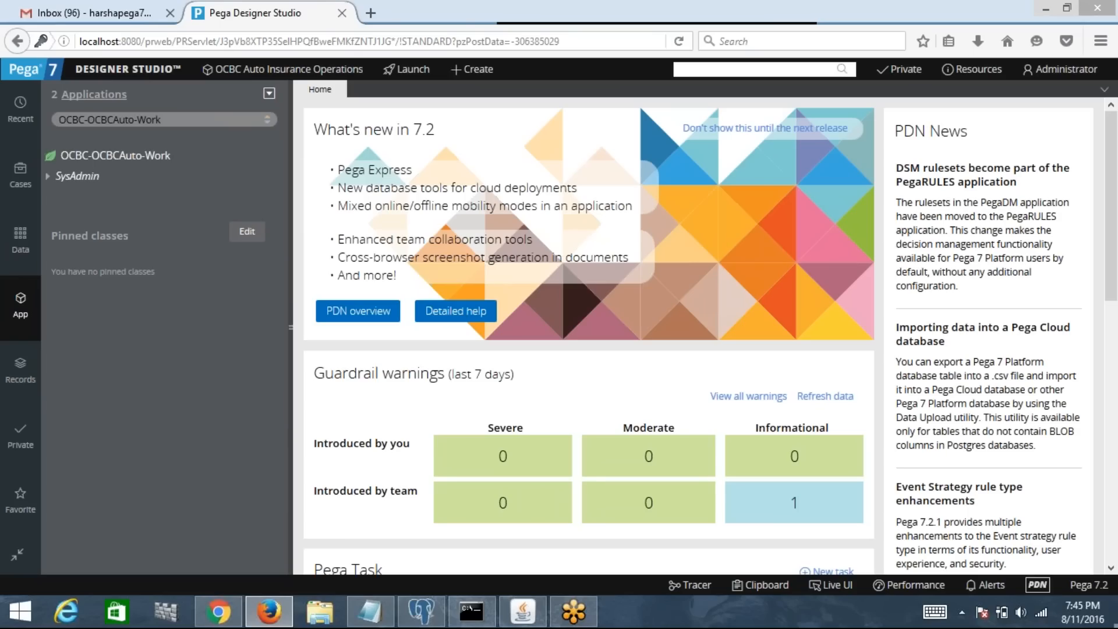
{"action": "left_click", "coordinate": [370, 611]}
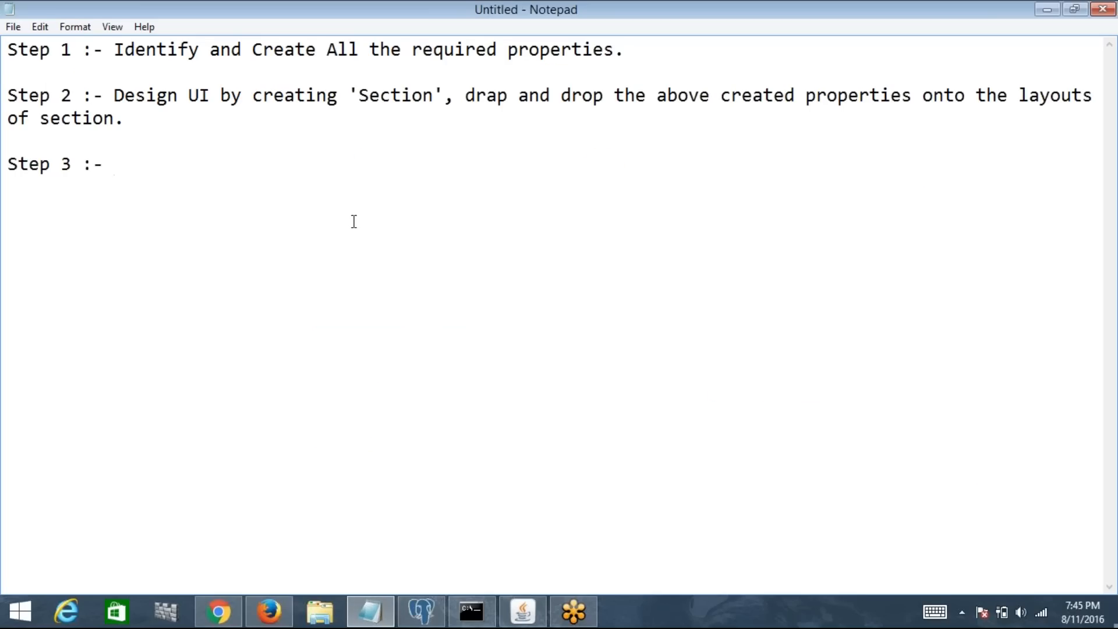
Step: Overwrite all the step notes with 'Data Model Category.'
{"action": "key", "text": "ctrl+a"}
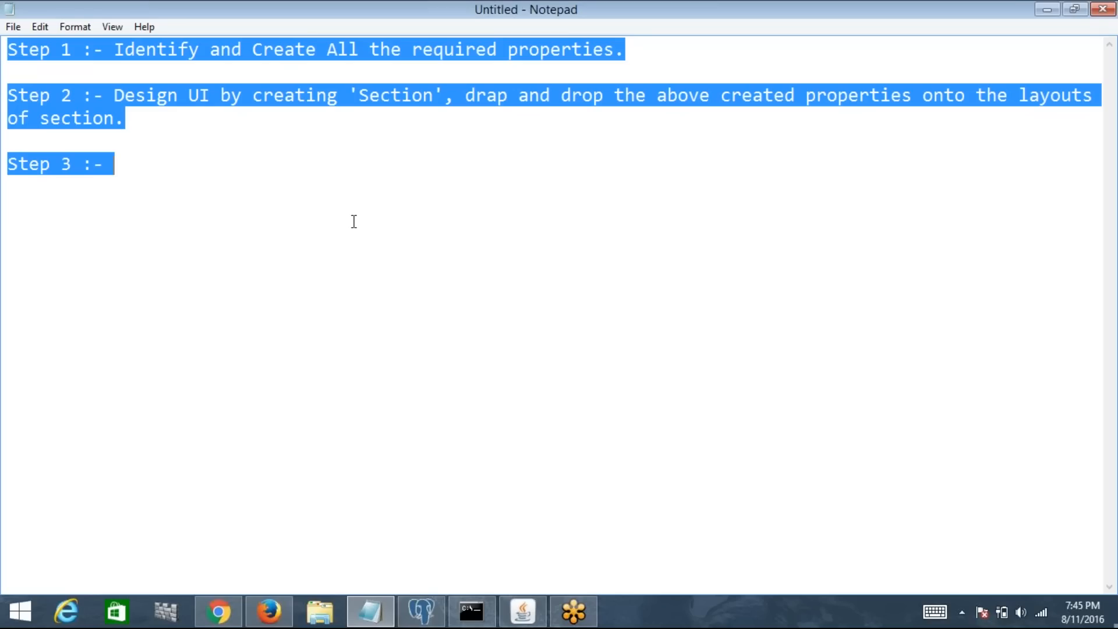
{"action": "type", "text": "Data"}
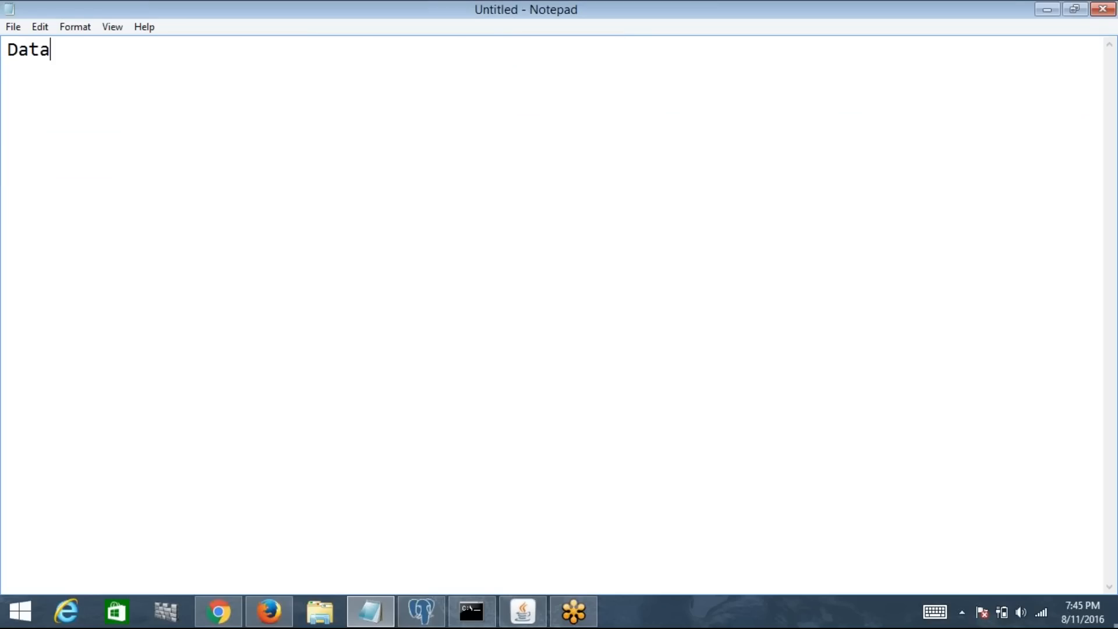
{"action": "type", "text": " Model Cate"}
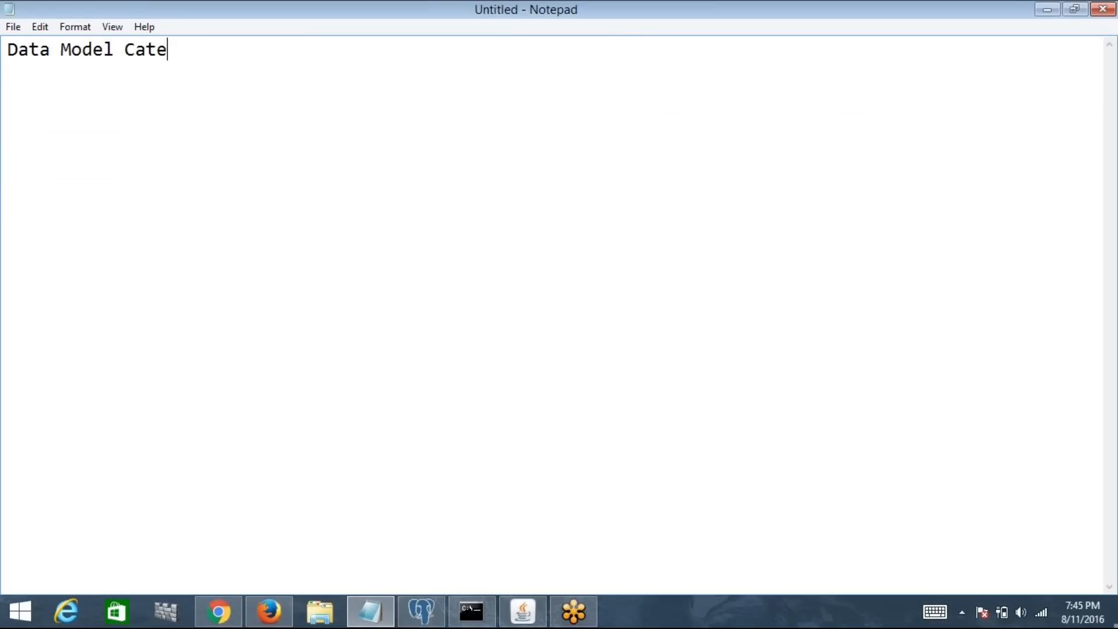
{"action": "type", "text": "gory."}
Step: Right-click OCBC-OCBCAuto-Work in the App Explorer and browse the +Create rule submenus
{"action": "left_click", "coordinate": [1047, 9]}
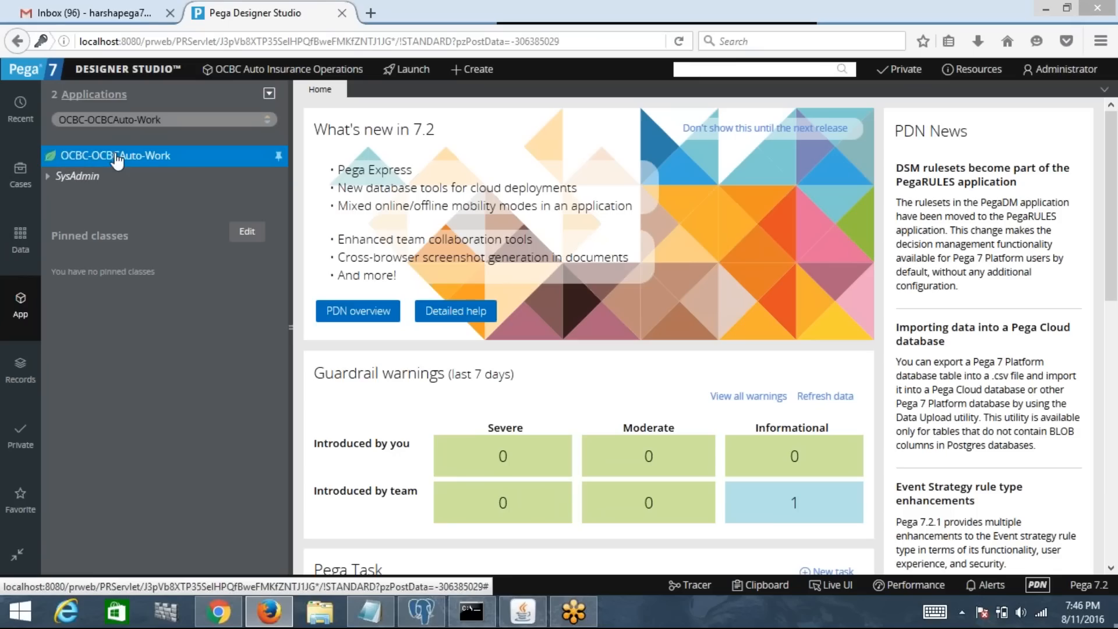
{"action": "right_click", "coordinate": [69, 169]}
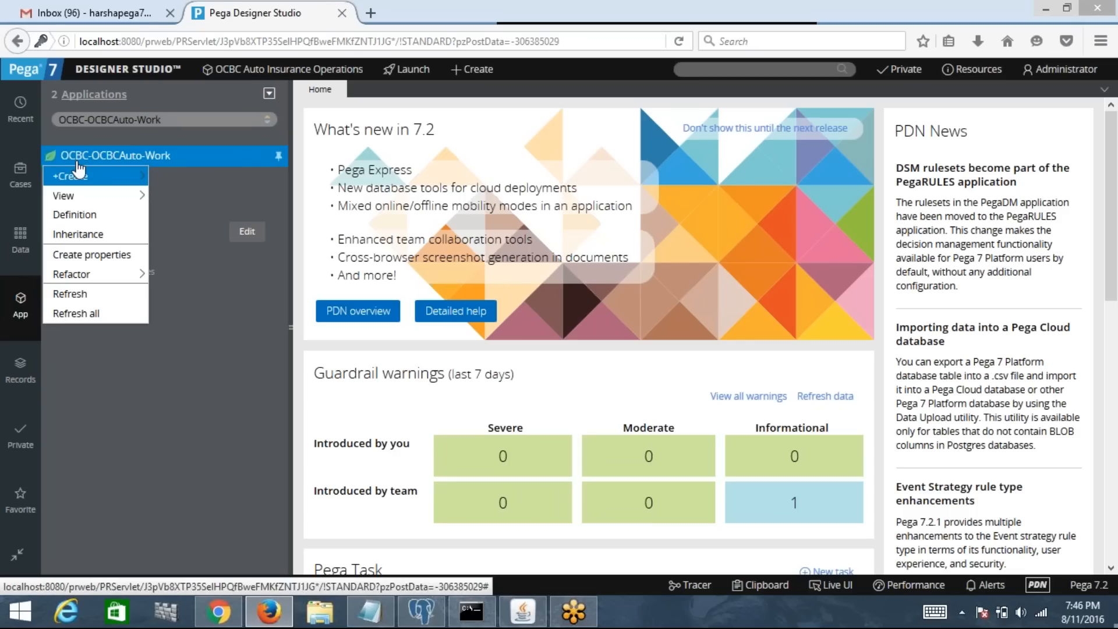
{"action": "mouse_move", "coordinate": [88, 175]}
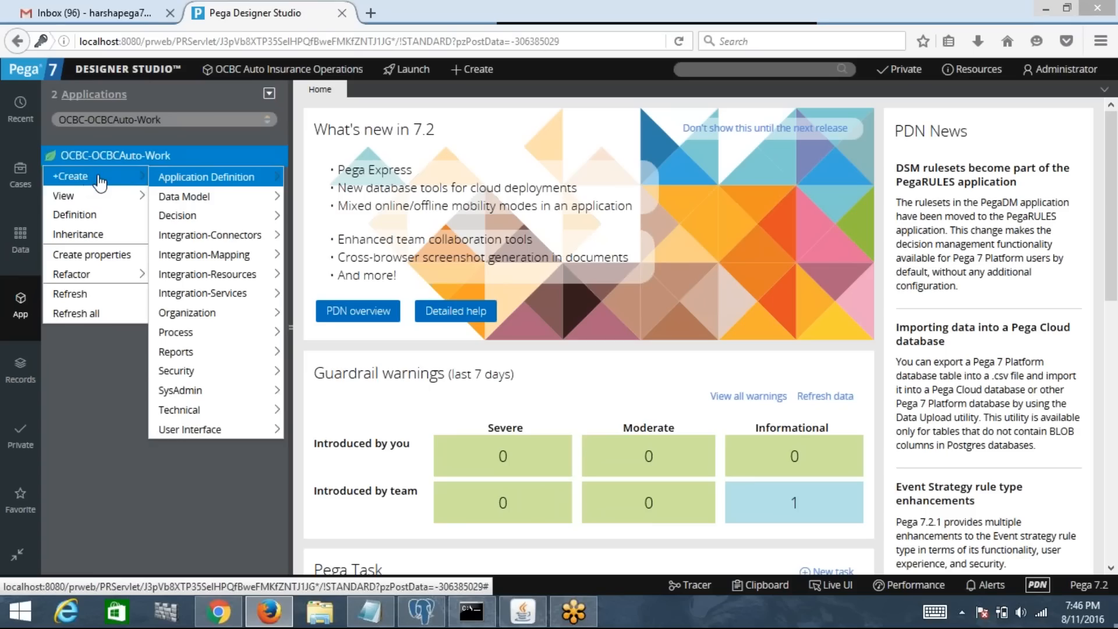
{"action": "mouse_move", "coordinate": [186, 184]}
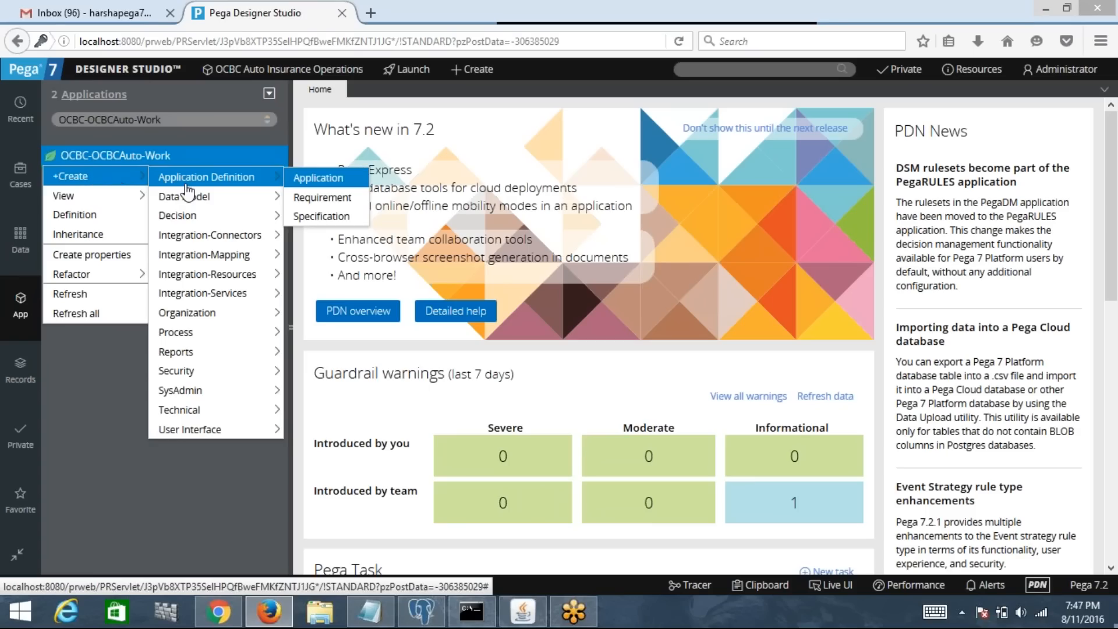
{"action": "mouse_move", "coordinate": [202, 204]}
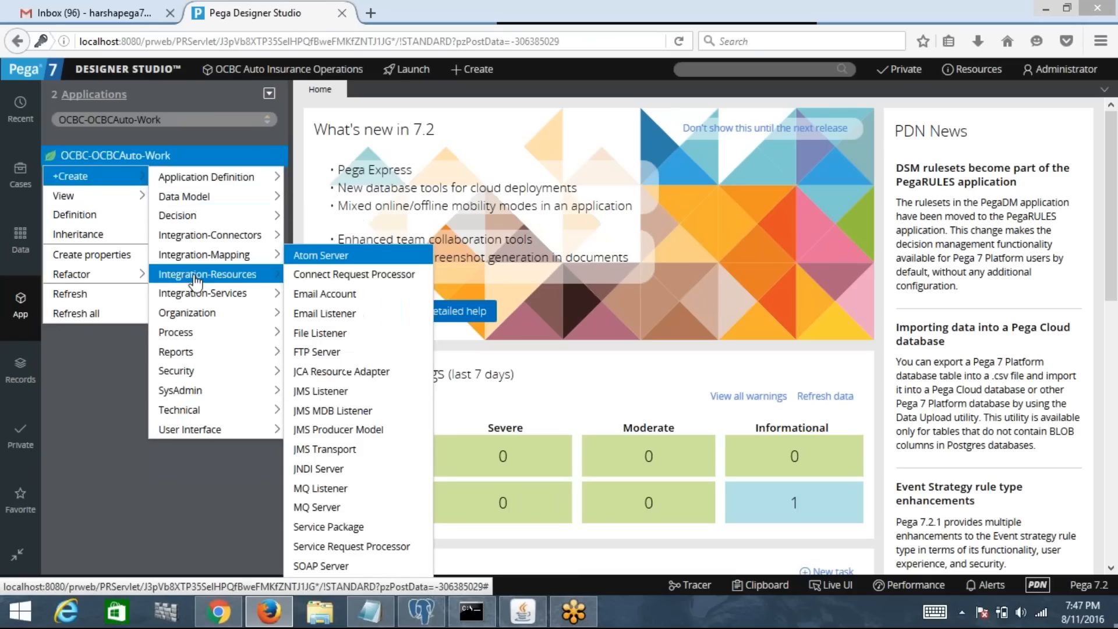
{"action": "mouse_move", "coordinate": [213, 419]}
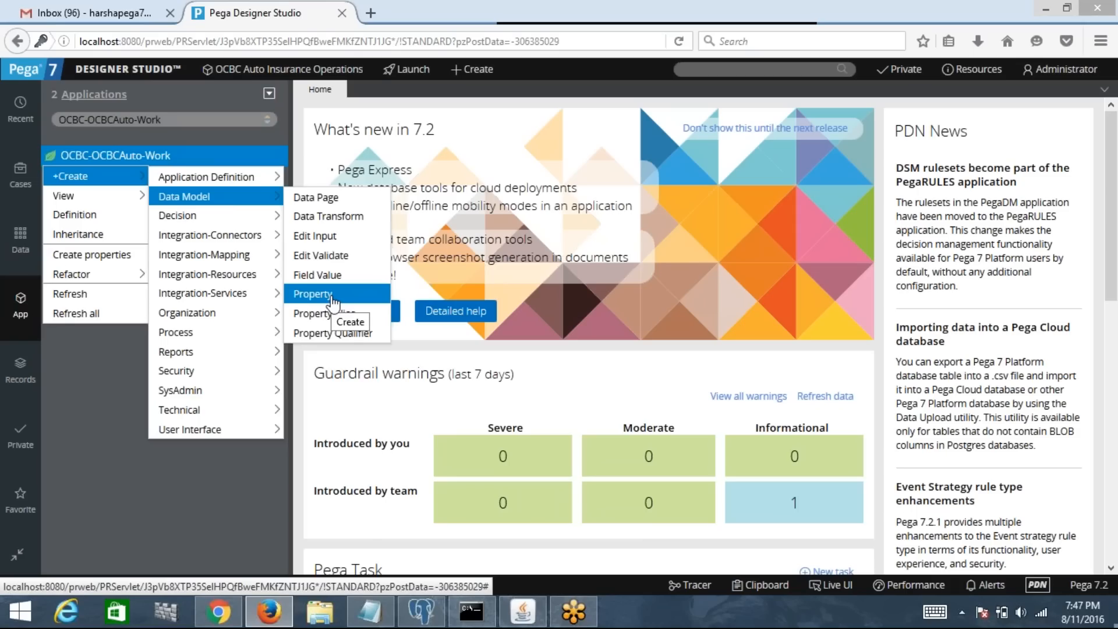
{"action": "key", "text": "super+c"}
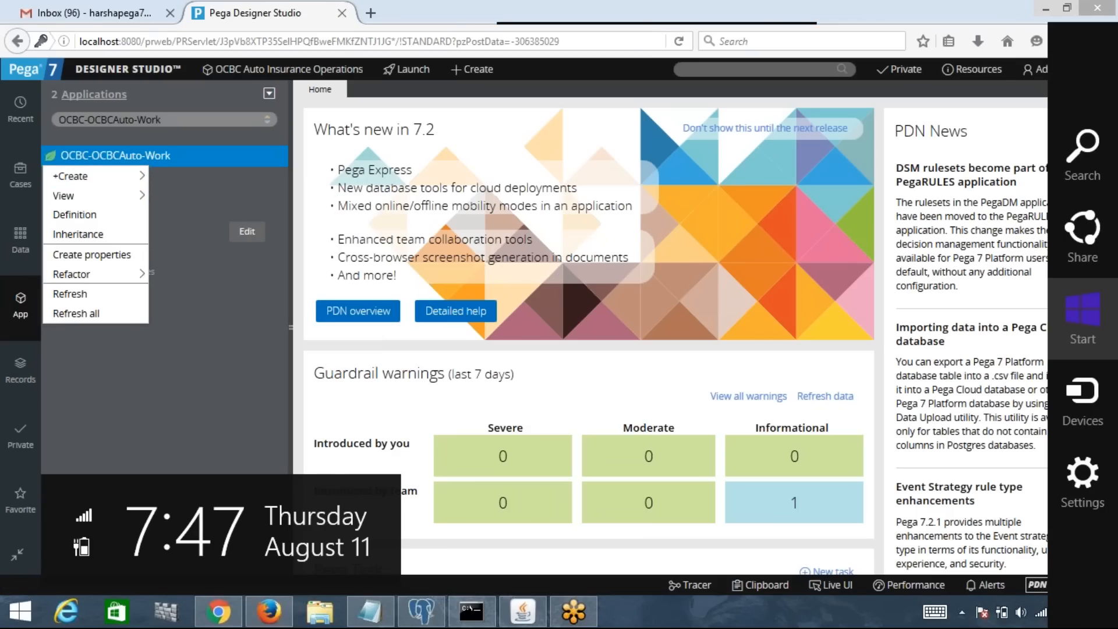
Step: Create a new Data Model property labelled 'First Name' on OCBC-OCBCAuto-Work
{"action": "left_click", "coordinate": [669, 108]}
{"action": "mouse_move", "coordinate": [128, 177]}
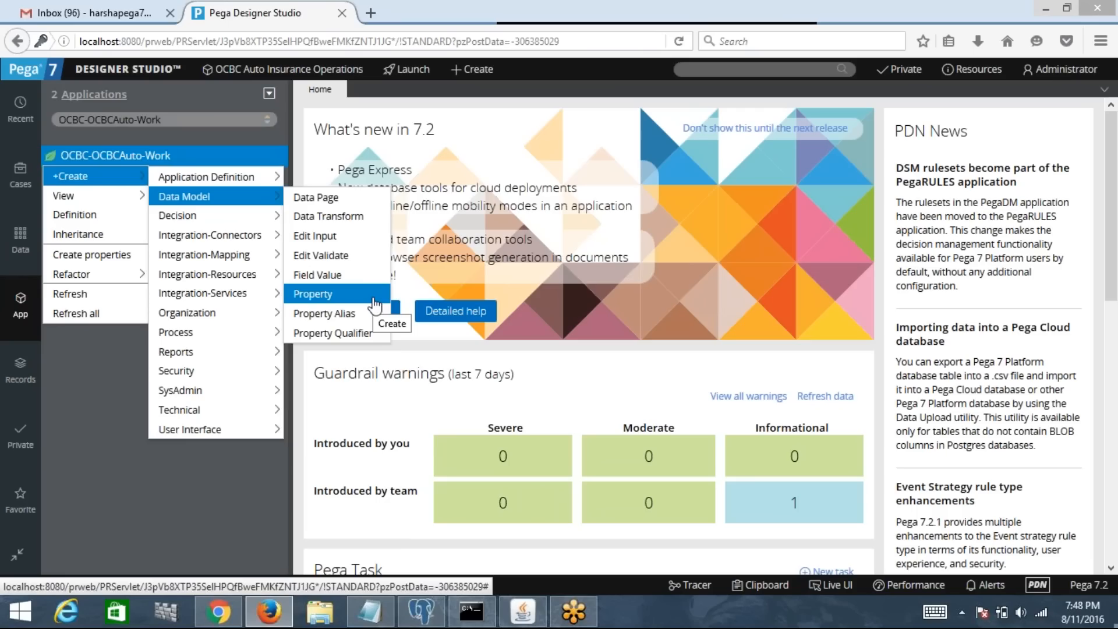
{"action": "left_click", "coordinate": [337, 296]}
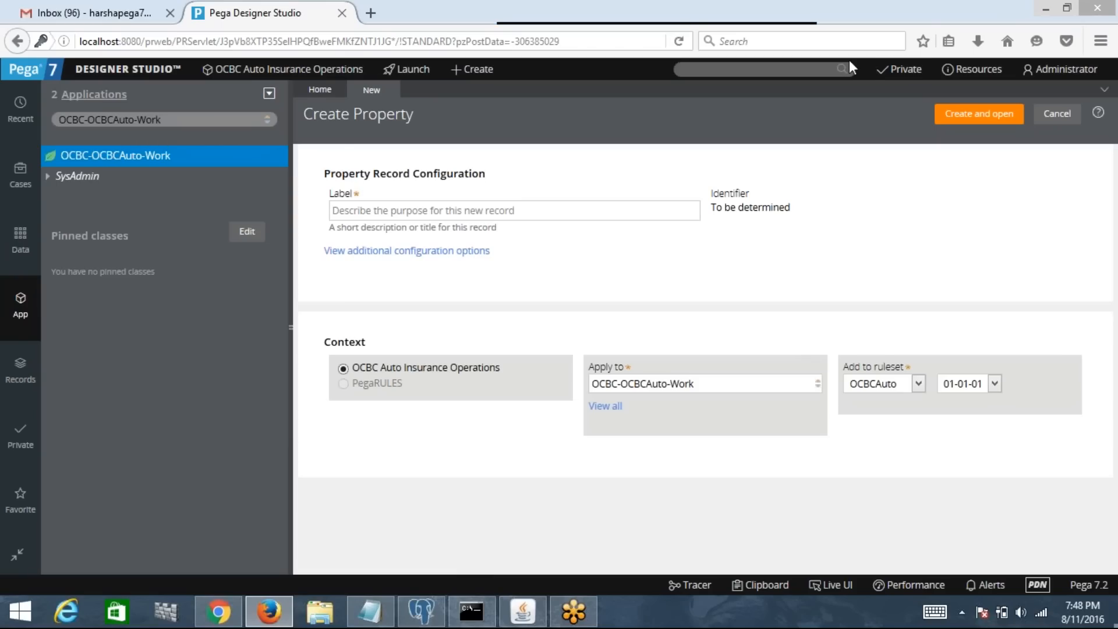
{"action": "left_click", "coordinate": [382, 212]}
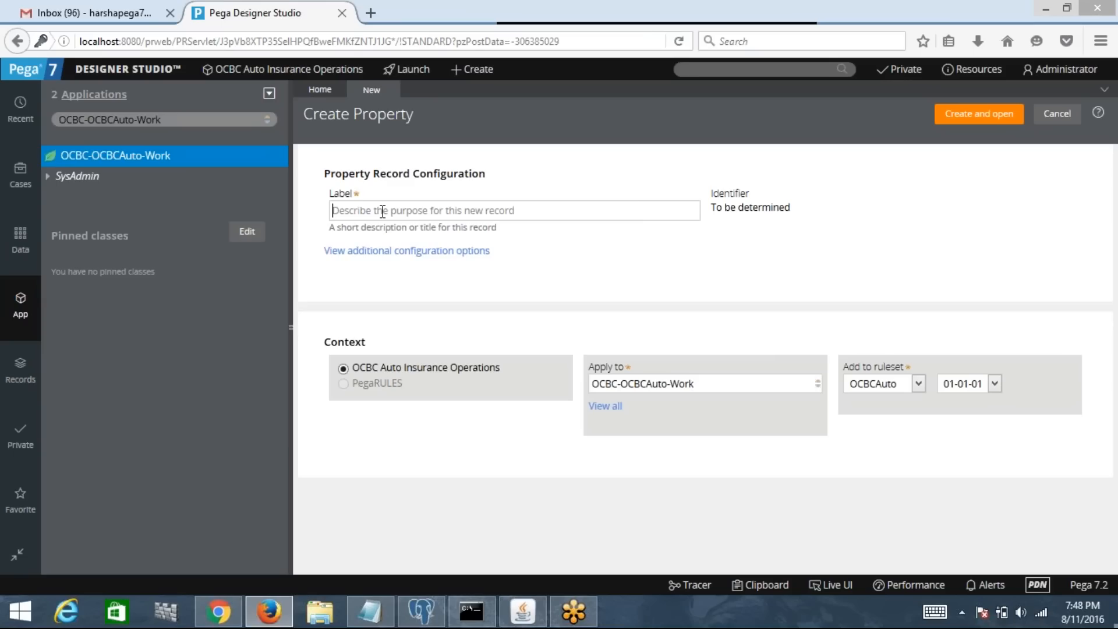
{"action": "type", "text": "First"}
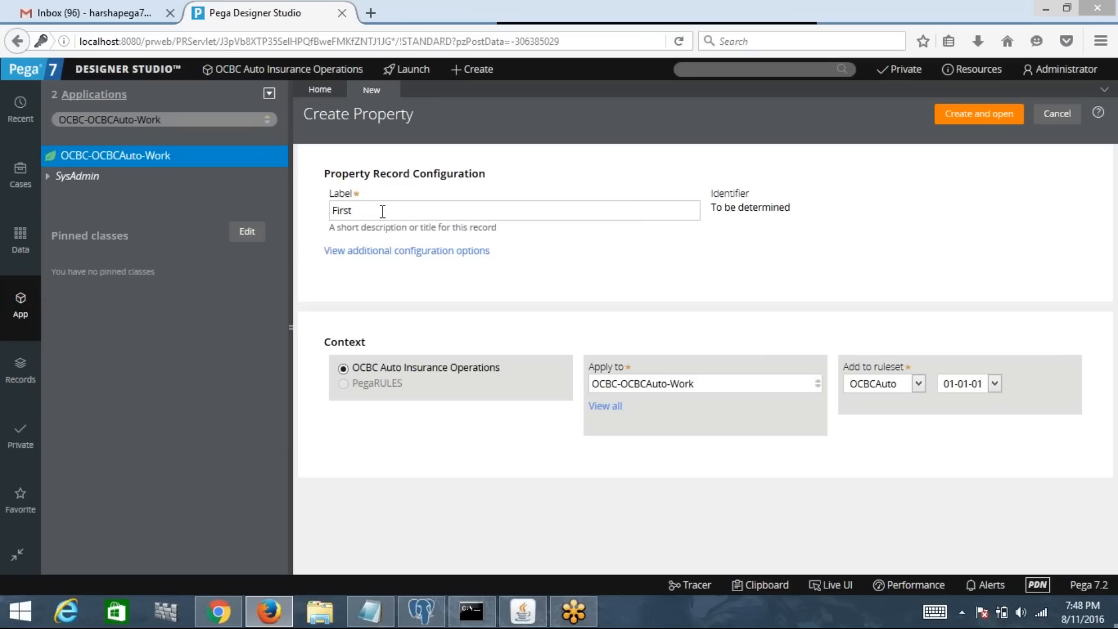
{"action": "type", "text": " Name"}
{"action": "key", "text": "Tab"}
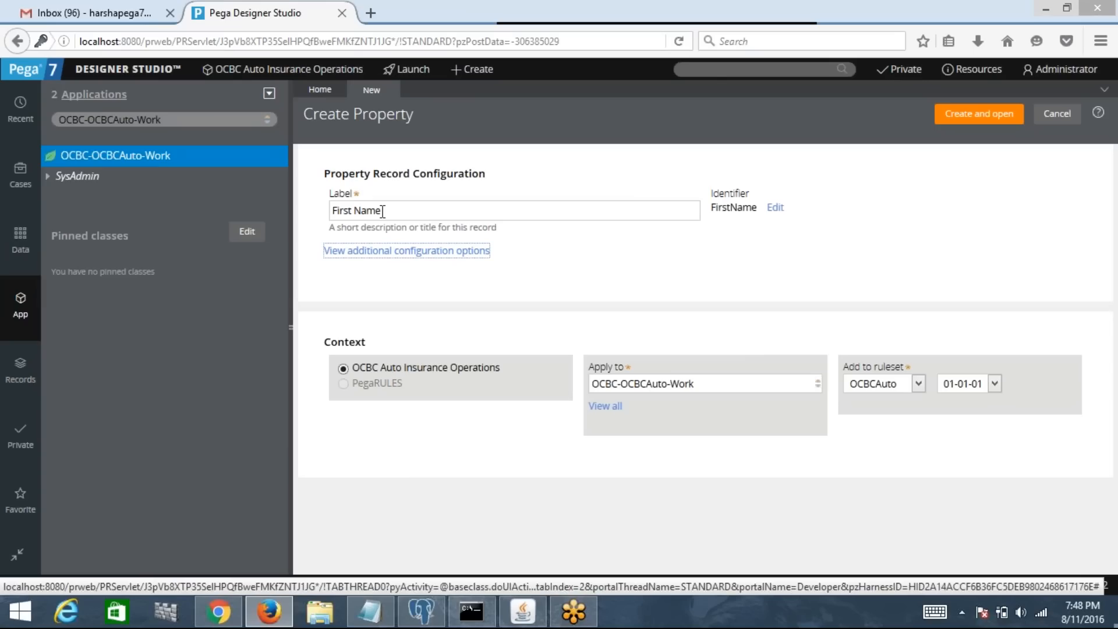
Step: Check the generated FirstName identifier and First Name label on the Create Property form
{"action": "double_click", "coordinate": [735, 208]}
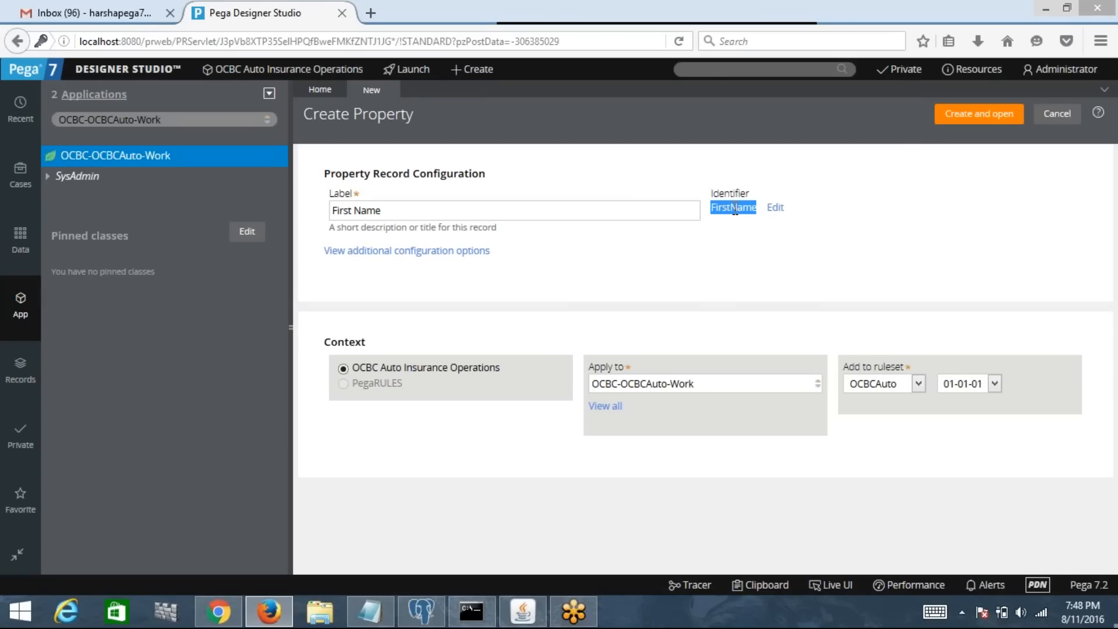
{"action": "left_click", "coordinate": [430, 214]}
{"action": "left_click_drag", "start_coordinate": [382, 210], "coordinate": [318, 215]}
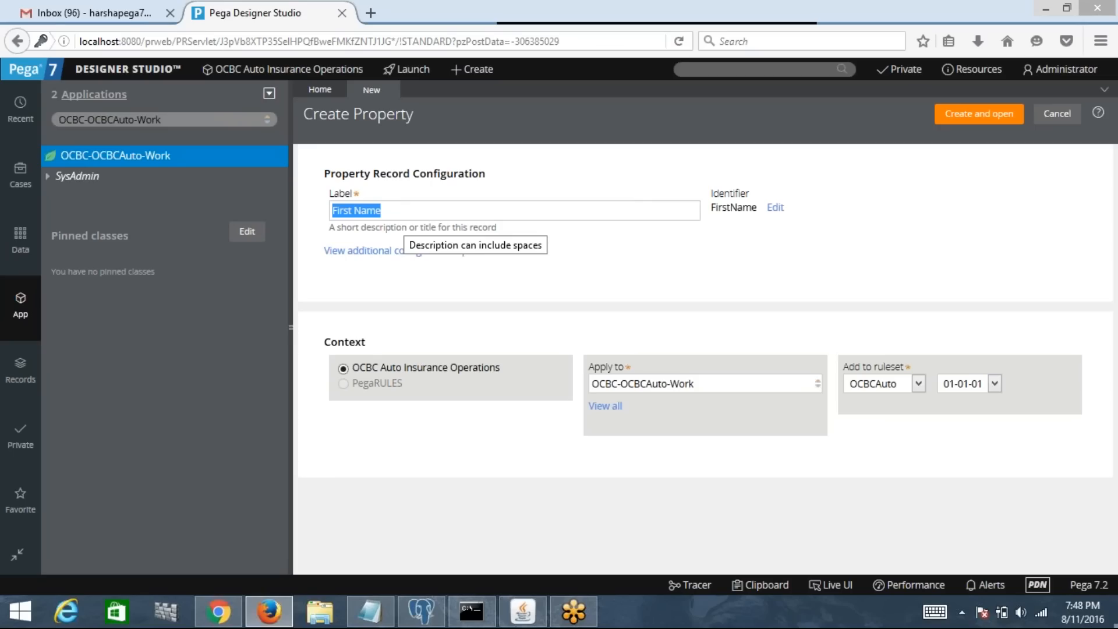
{"action": "left_click", "coordinate": [403, 216]}
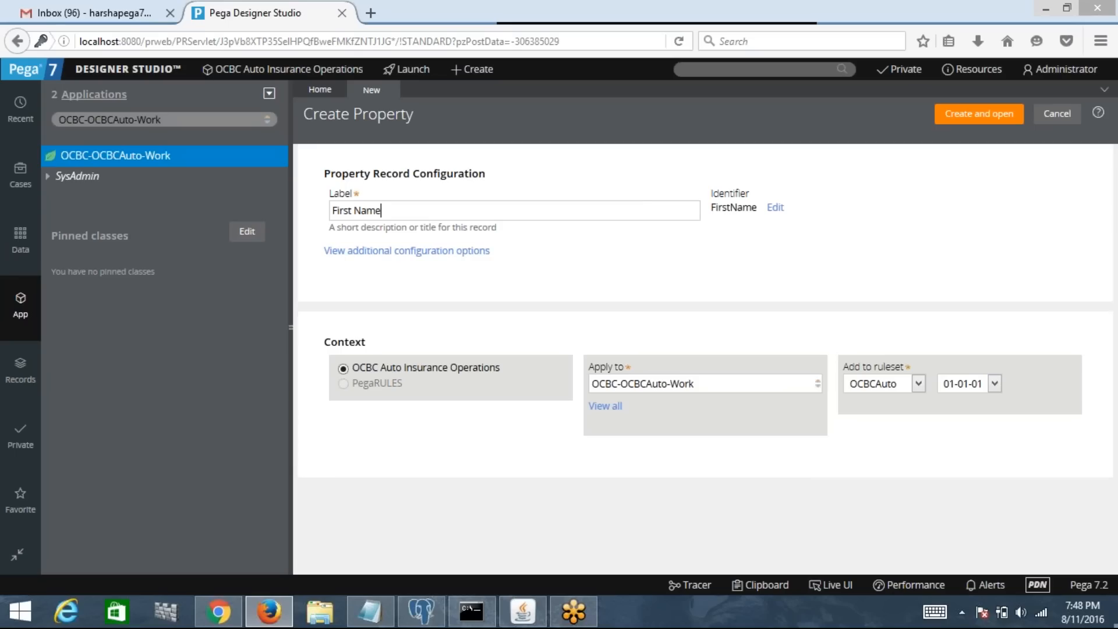
{"action": "left_click_drag", "start_coordinate": [711, 208], "coordinate": [761, 217]}
{"action": "left_click", "coordinate": [408, 208]}
{"action": "left_click_drag", "start_coordinate": [494, 175], "coordinate": [325, 177]}
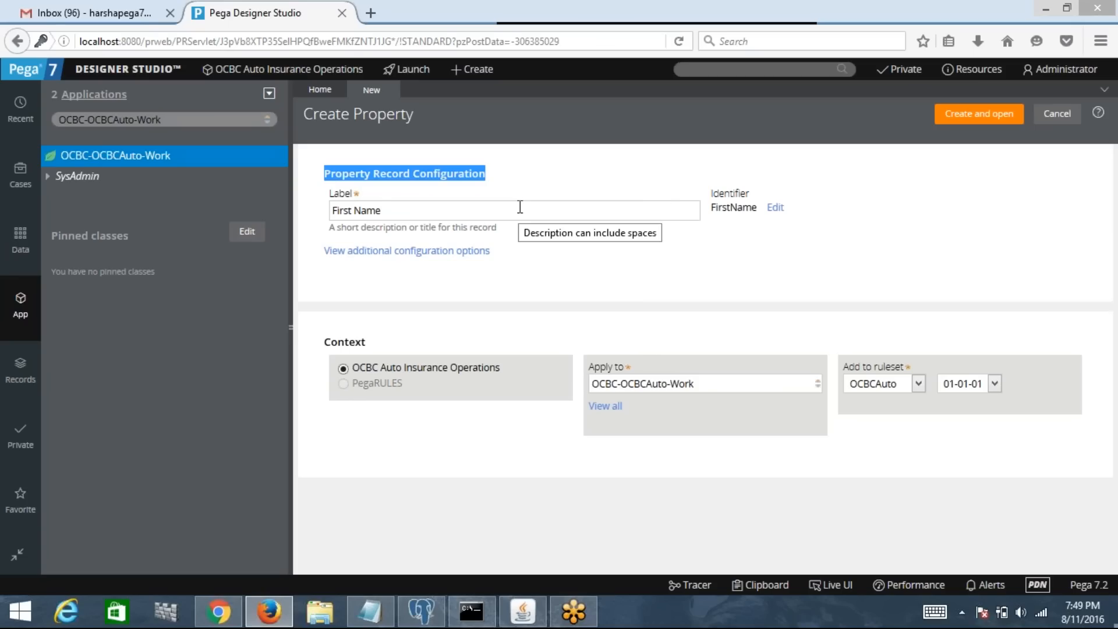
{"action": "left_click", "coordinate": [456, 210]}
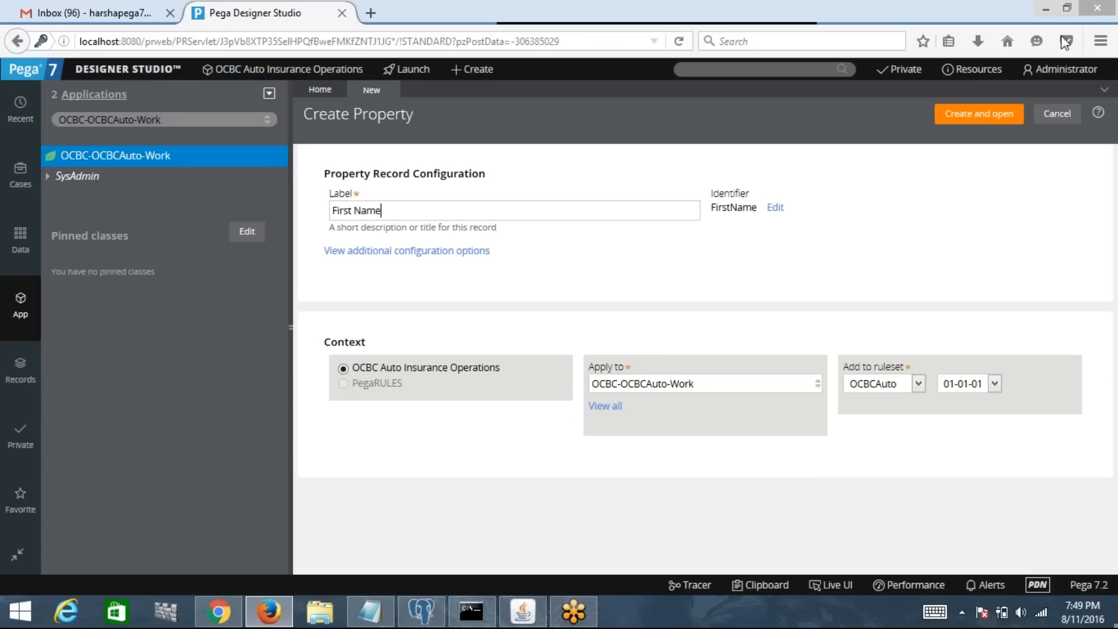
Step: Create the FirstName text property and save its rule form
{"action": "left_click", "coordinate": [978, 124]}
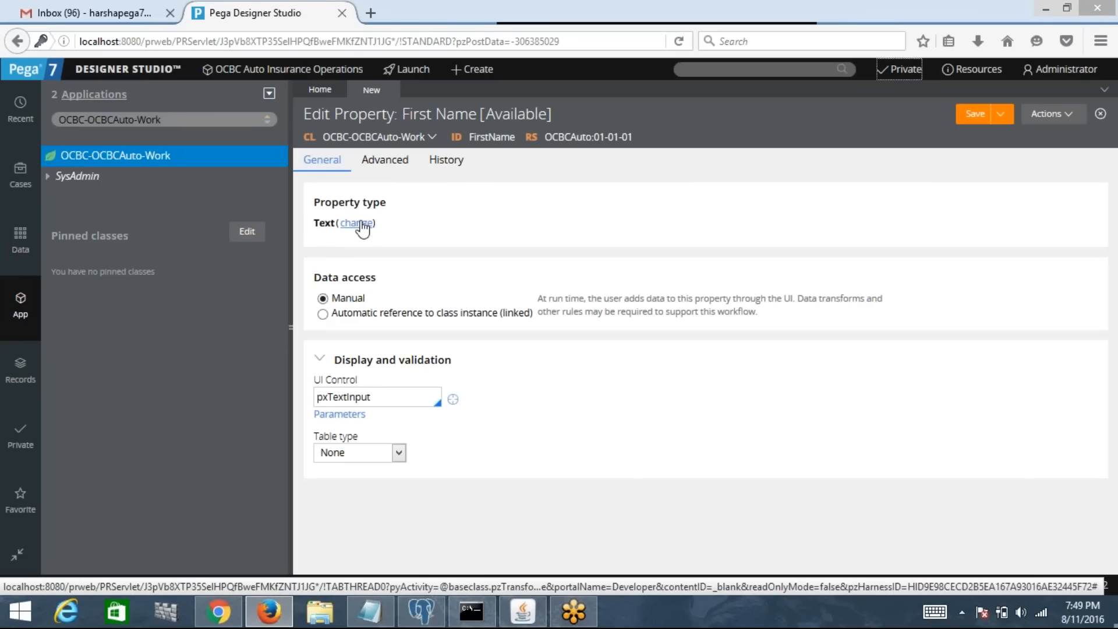
{"action": "left_click", "coordinate": [373, 397]}
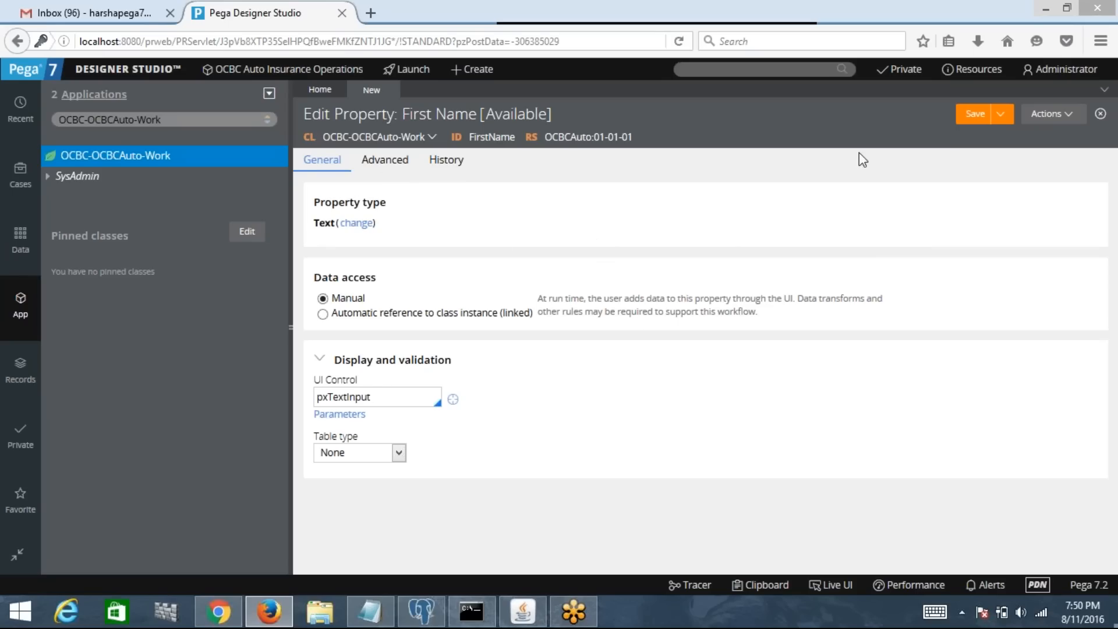
{"action": "left_click", "coordinate": [975, 113]}
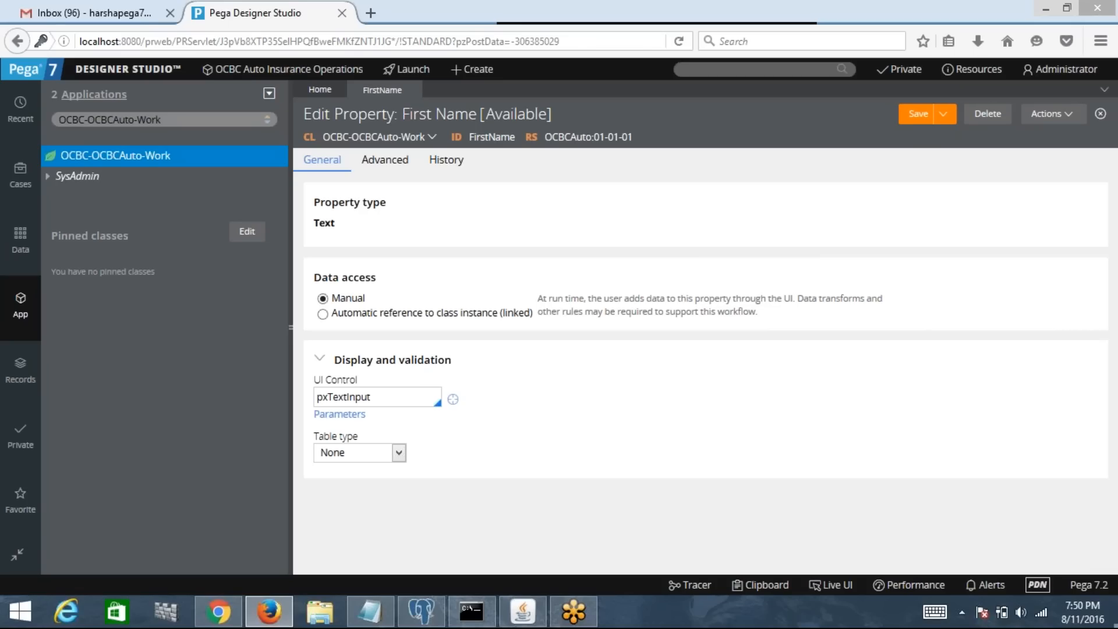
{"action": "left_click", "coordinate": [915, 123]}
Step: Close the FirstName rule, refresh the explorer, and reopen FirstName from Data Model › Property
{"action": "left_click", "coordinate": [412, 89]}
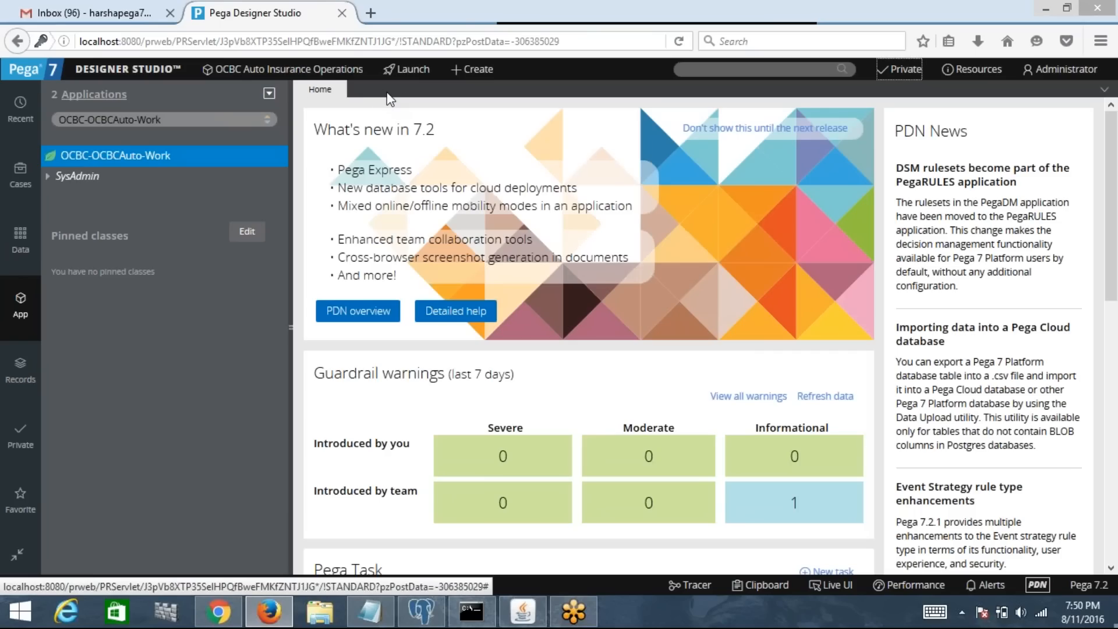
{"action": "left_click", "coordinate": [95, 163]}
{"action": "right_click", "coordinate": [97, 168]}
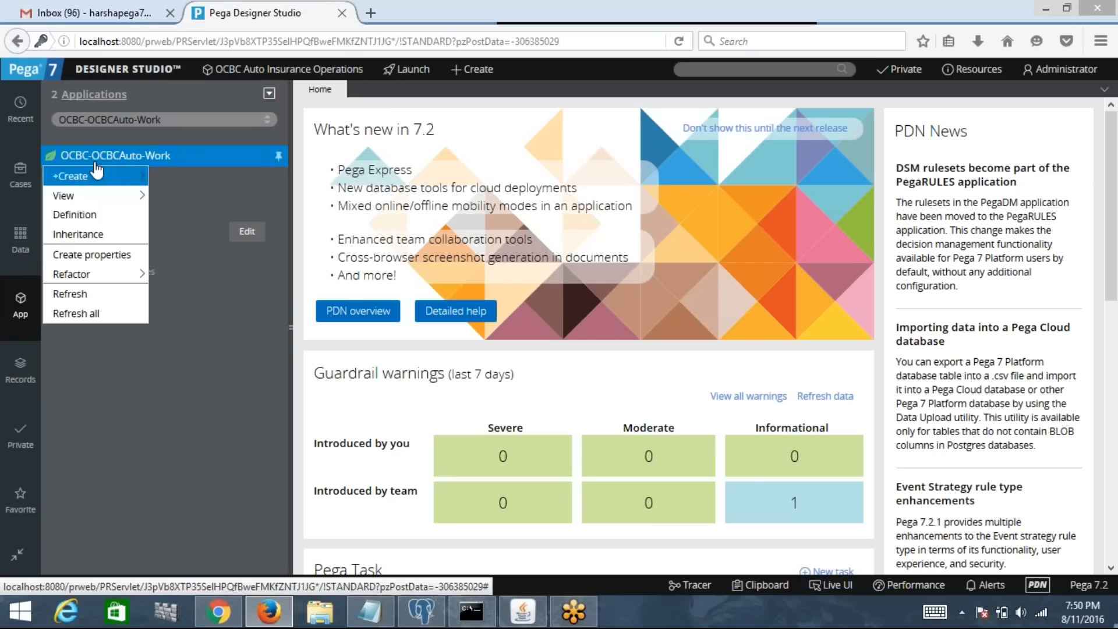
{"action": "left_click", "coordinate": [103, 315]}
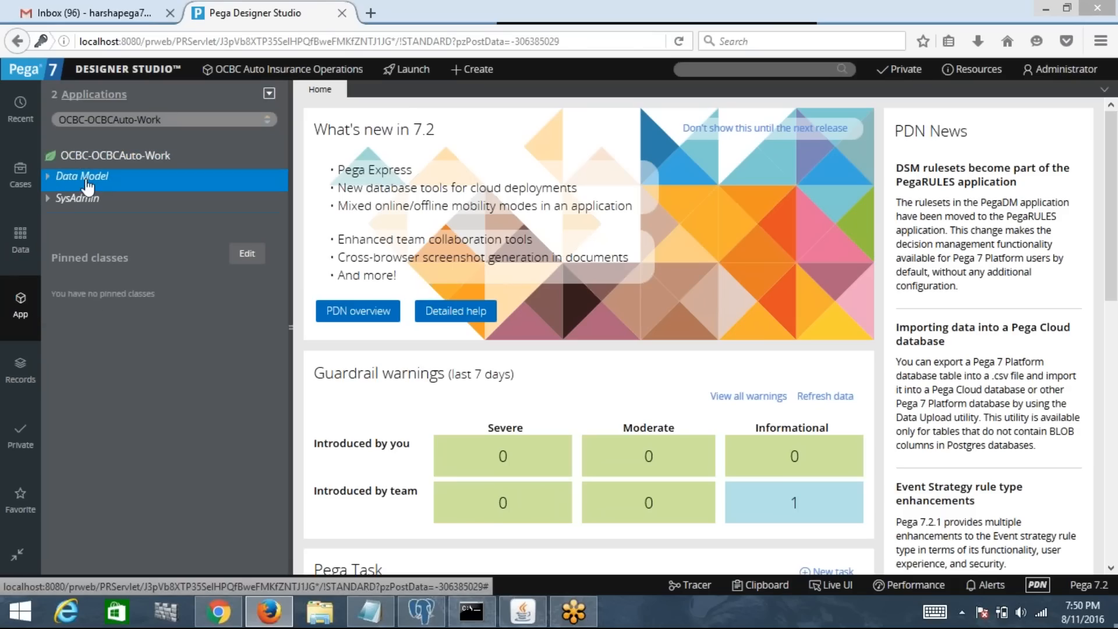
{"action": "left_click", "coordinate": [48, 177]}
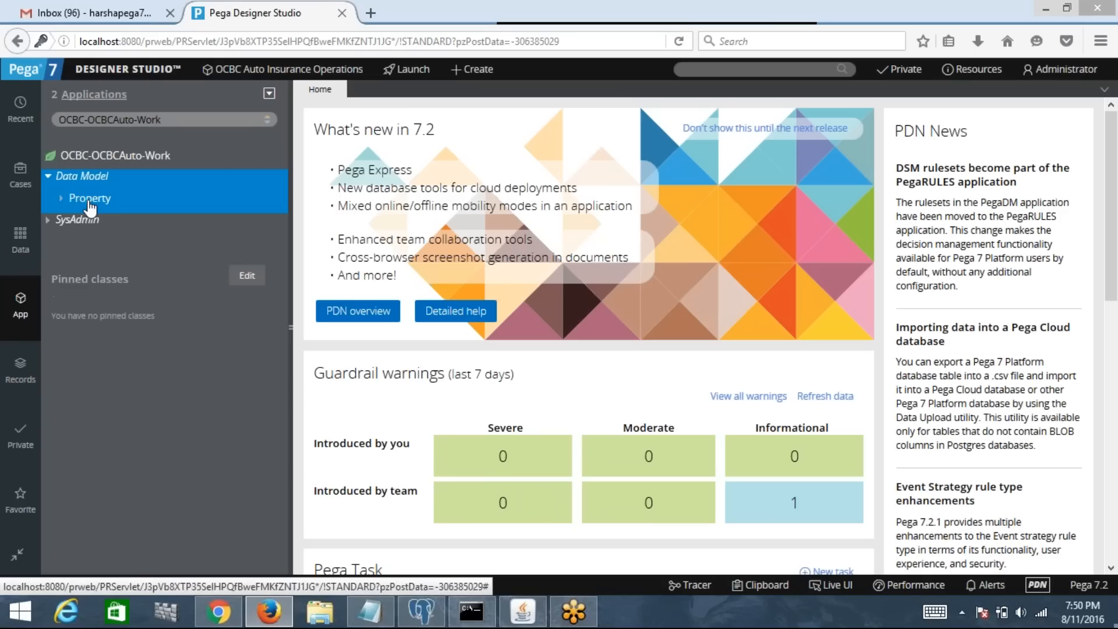
{"action": "left_click", "coordinate": [61, 198]}
{"action": "left_click", "coordinate": [109, 225]}
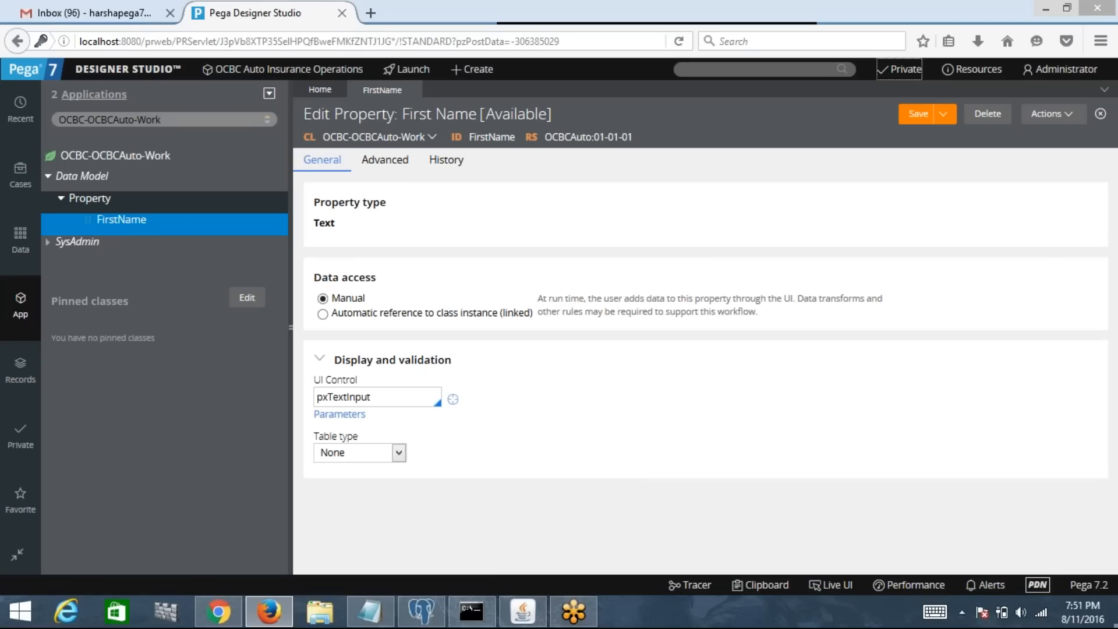
Step: Close FirstName again and refresh OCBC-OCBCAuto-Work so Data Model › Property lists it
{"action": "left_click", "coordinate": [413, 91]}
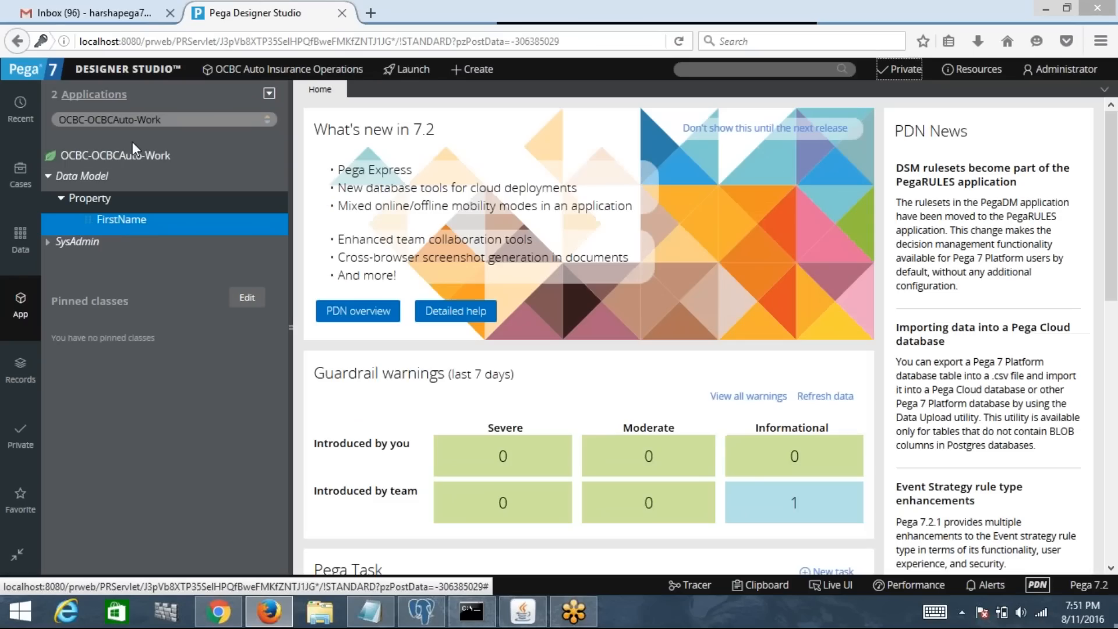
{"action": "left_click", "coordinate": [172, 159]}
{"action": "right_click", "coordinate": [172, 158]}
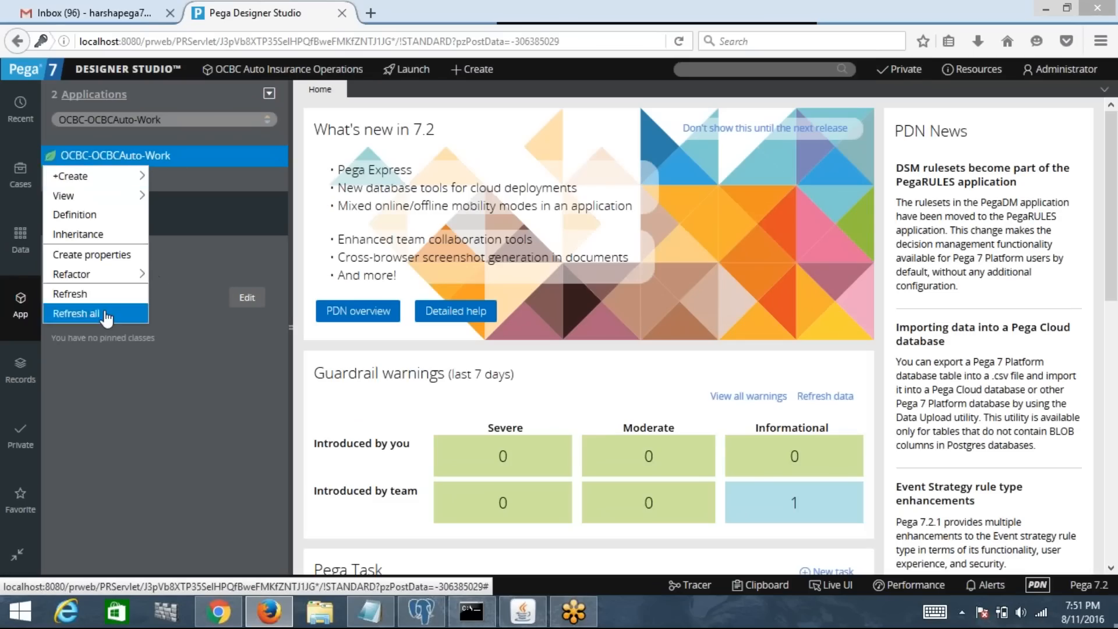
{"action": "left_click", "coordinate": [60, 313]}
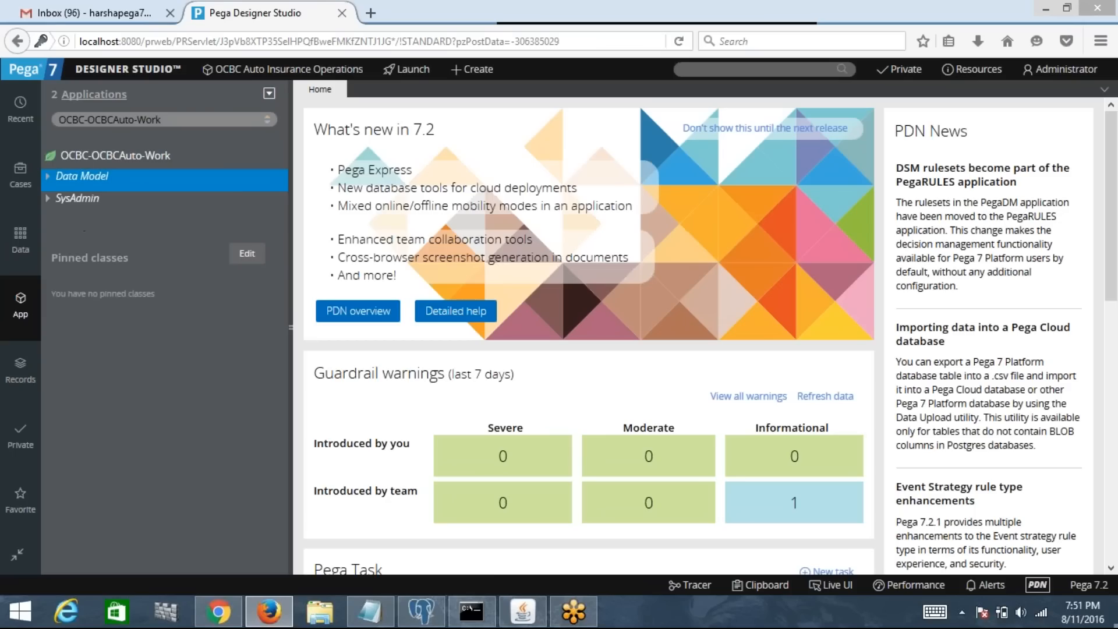
{"action": "left_click", "coordinate": [47, 176]}
{"action": "left_click", "coordinate": [63, 199]}
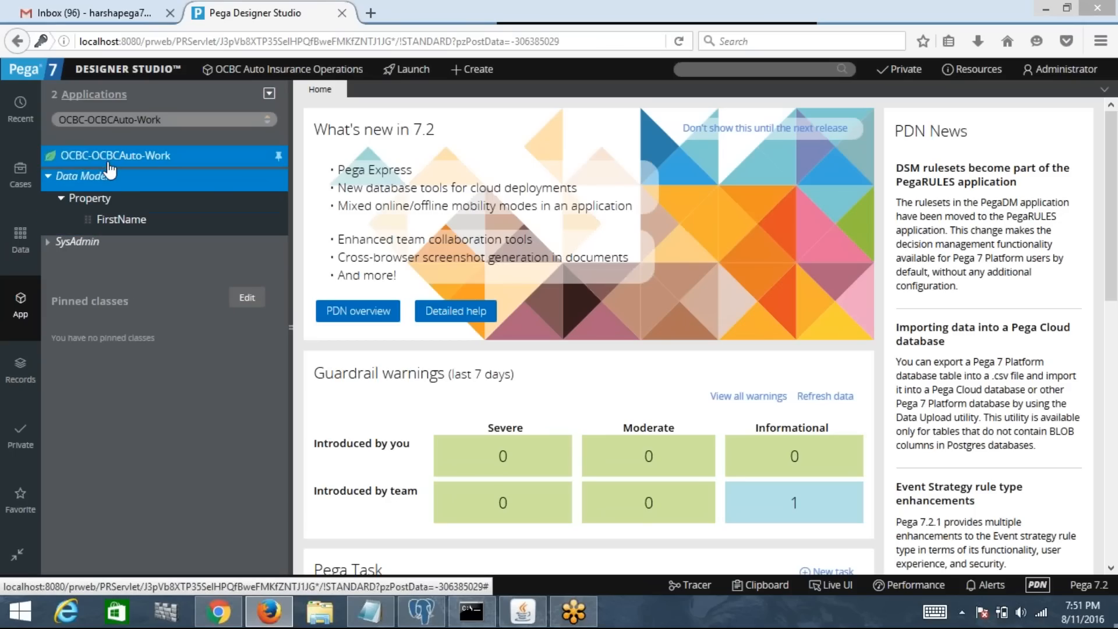
Step: Bring up the create-property actions on the class, Data Model and Property nodes
{"action": "right_click", "coordinate": [142, 169]}
{"action": "mouse_move", "coordinate": [141, 175]}
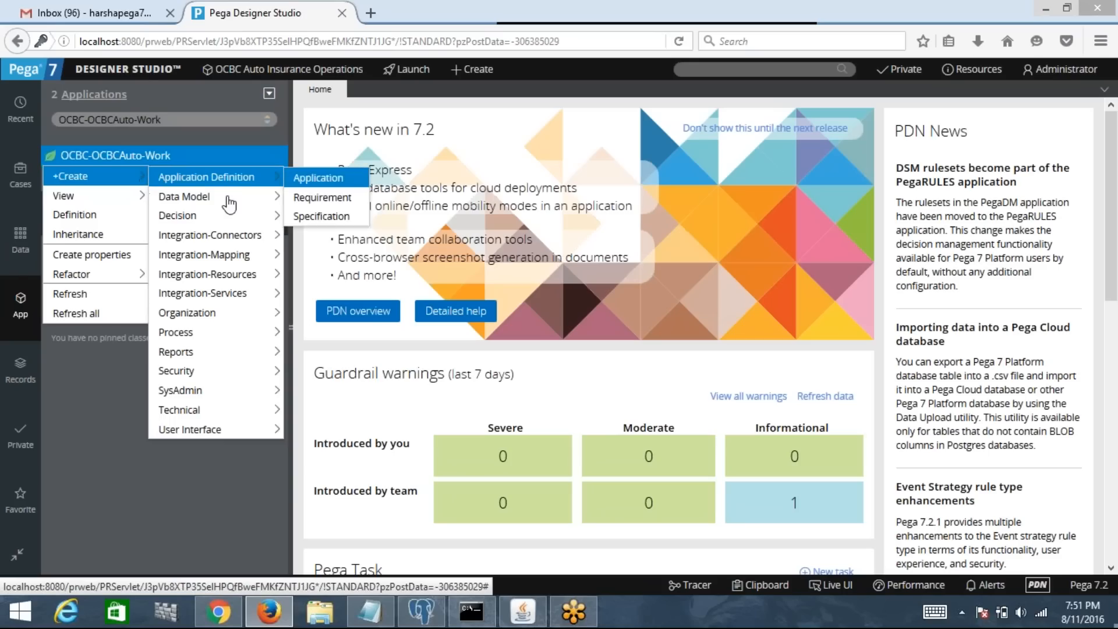
{"action": "mouse_move", "coordinate": [227, 196]}
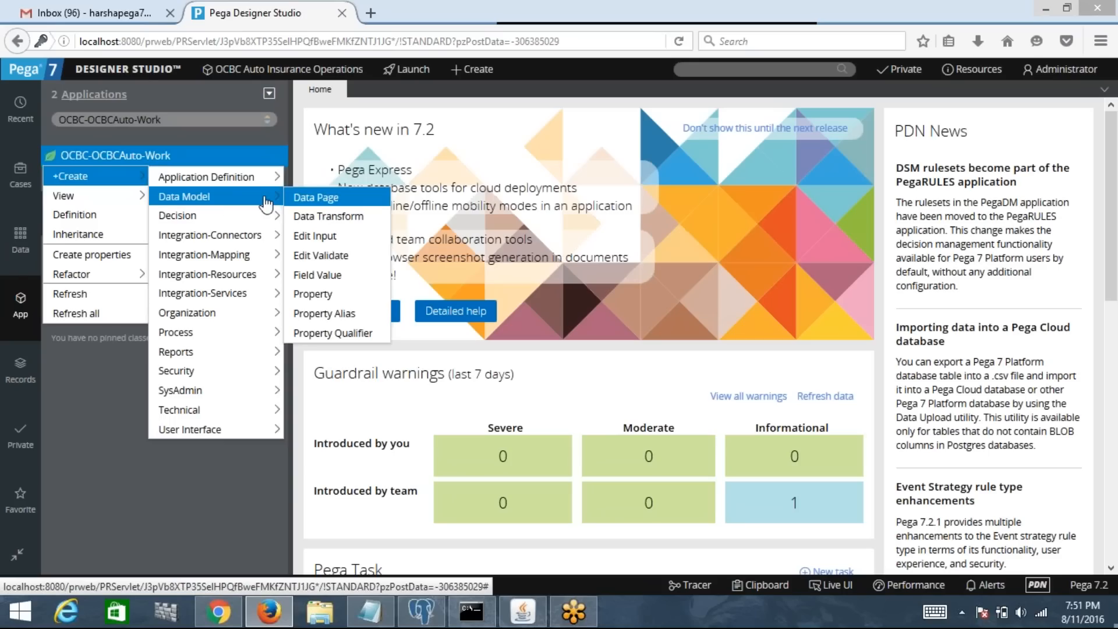
{"action": "left_click", "coordinate": [344, 296]}
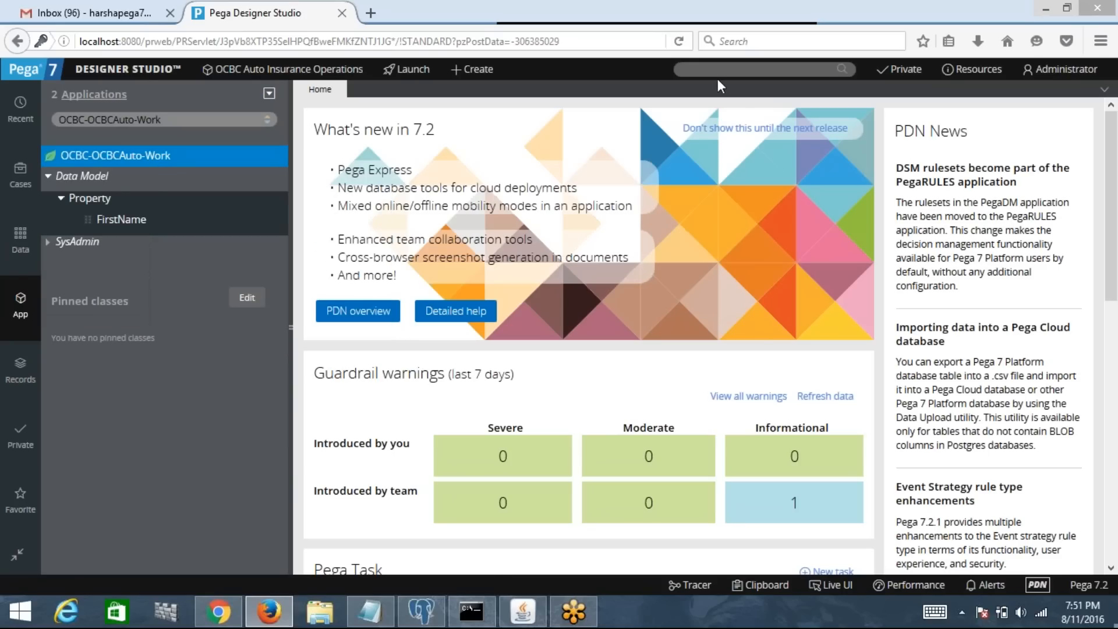
{"action": "right_click", "coordinate": [112, 177]}
{"action": "mouse_move", "coordinate": [111, 192]}
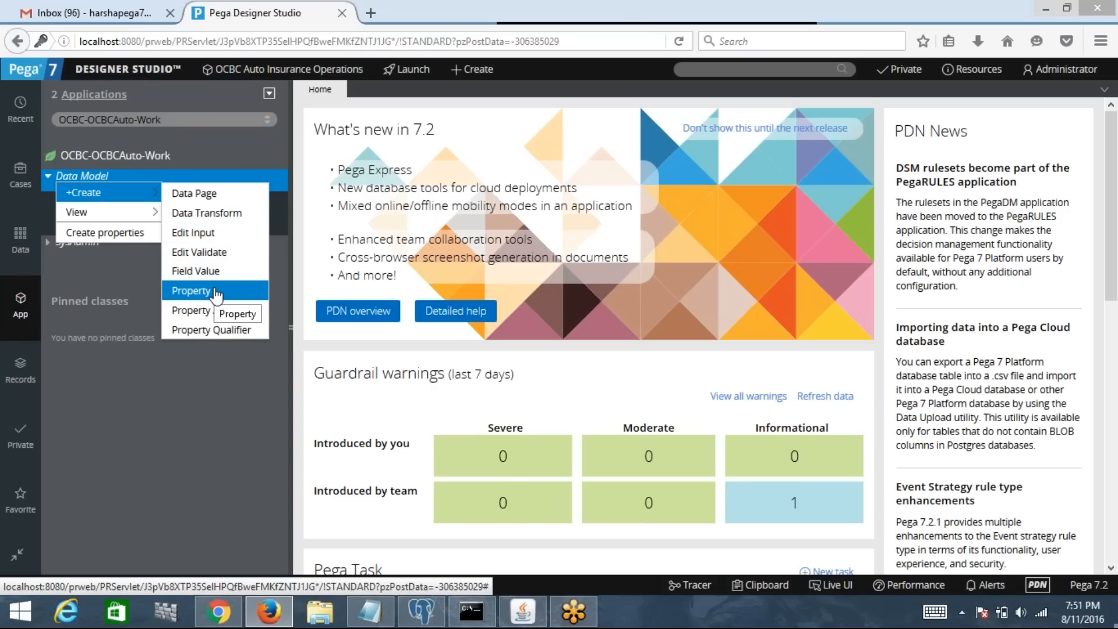
{"action": "right_click", "coordinate": [94, 199]}
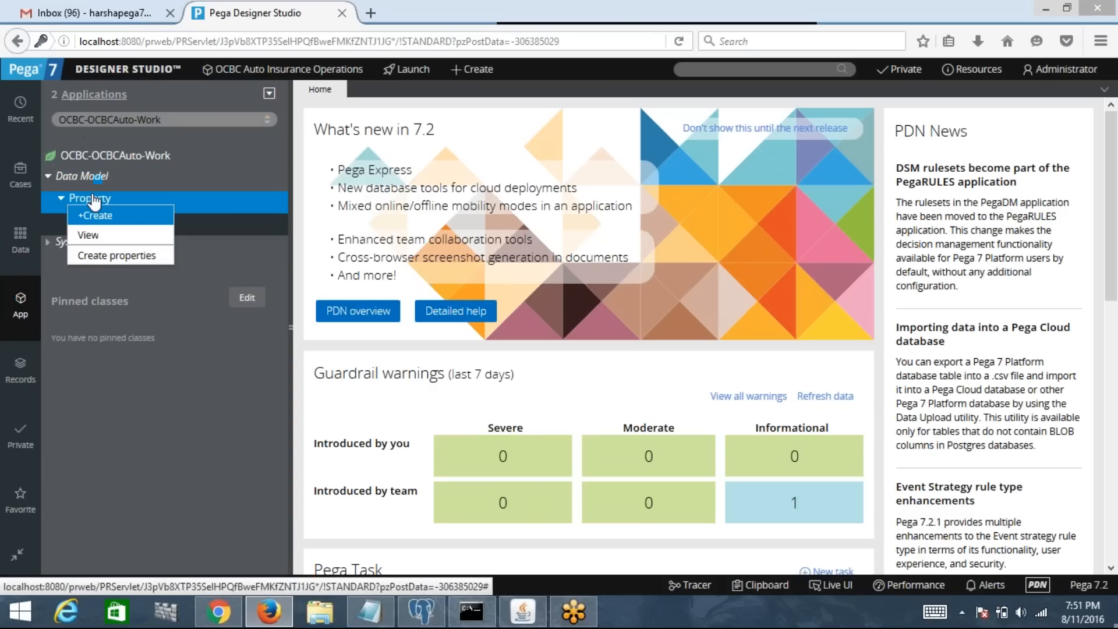
Step: Create the Last Name property (identifier LastName) and save its rule
{"action": "left_click", "coordinate": [128, 220]}
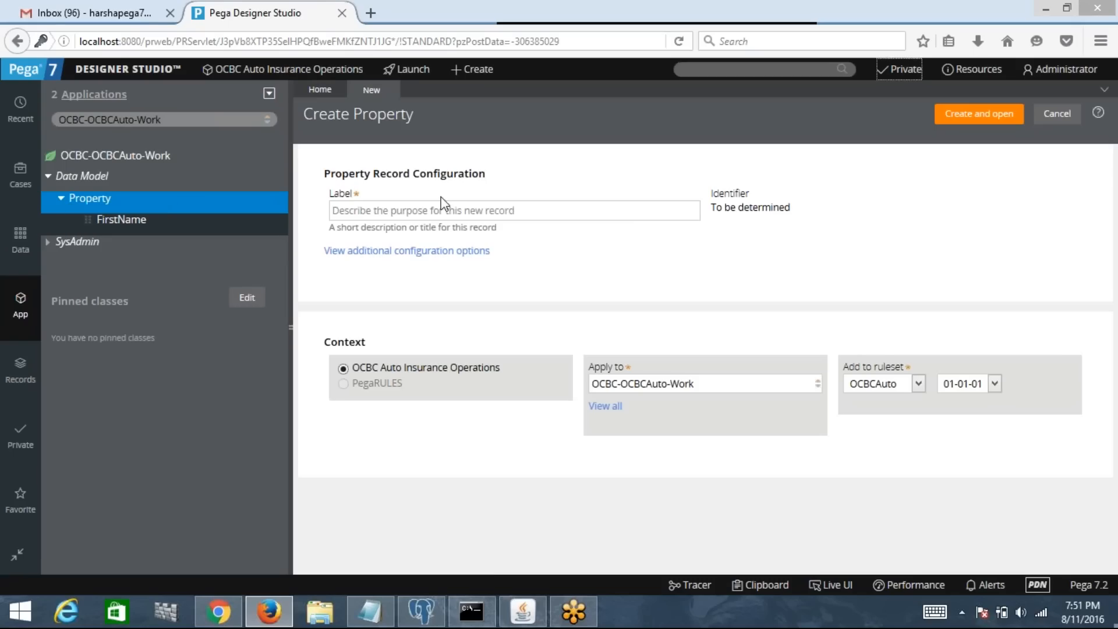
{"action": "type", "text": "Last Name"}
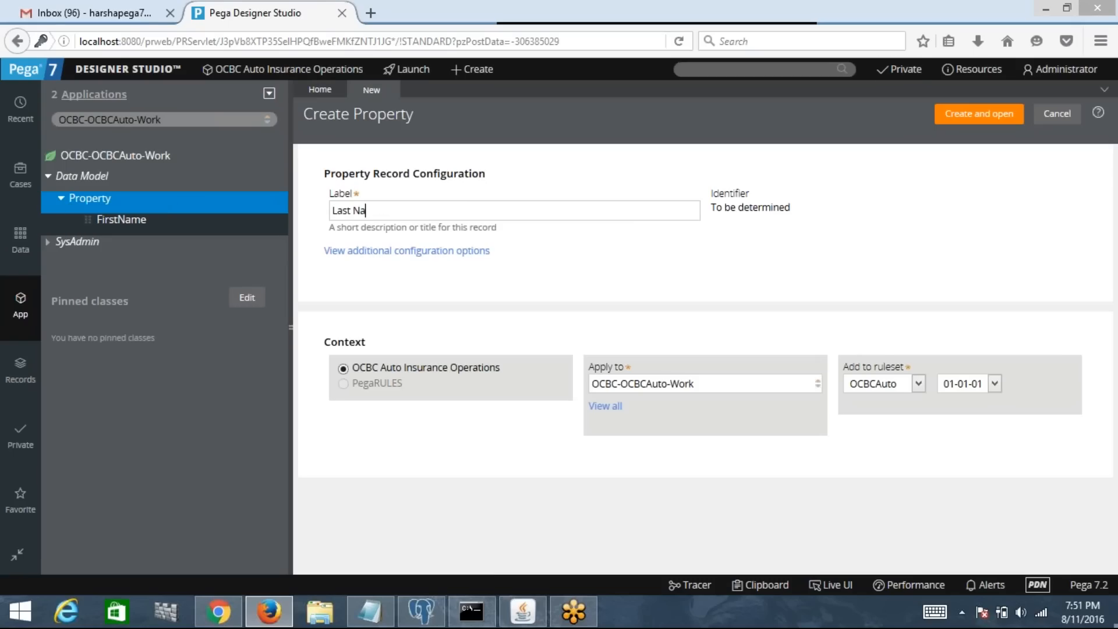
{"action": "key", "text": "Tab"}
{"action": "left_click", "coordinate": [1012, 120]}
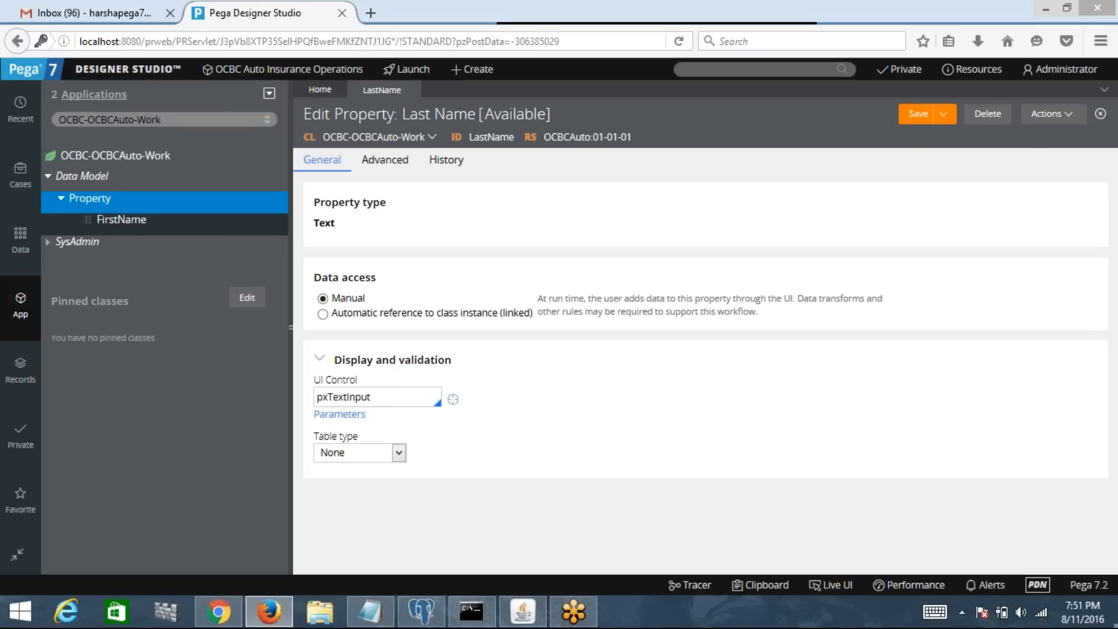
{"action": "left_click", "coordinate": [916, 120]}
{"action": "left_click", "coordinate": [916, 119]}
{"action": "left_click", "coordinate": [916, 118]}
Step: Add a property labelled Age from the Property group's +Create and open its rule form
{"action": "right_click", "coordinate": [93, 202]}
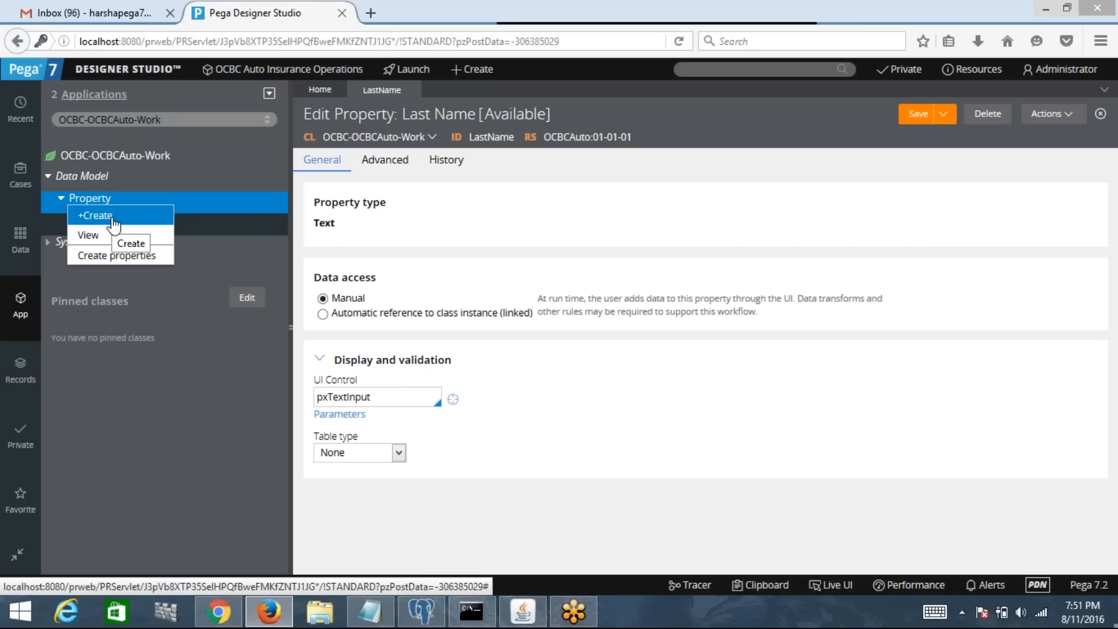
{"action": "left_click", "coordinate": [113, 221]}
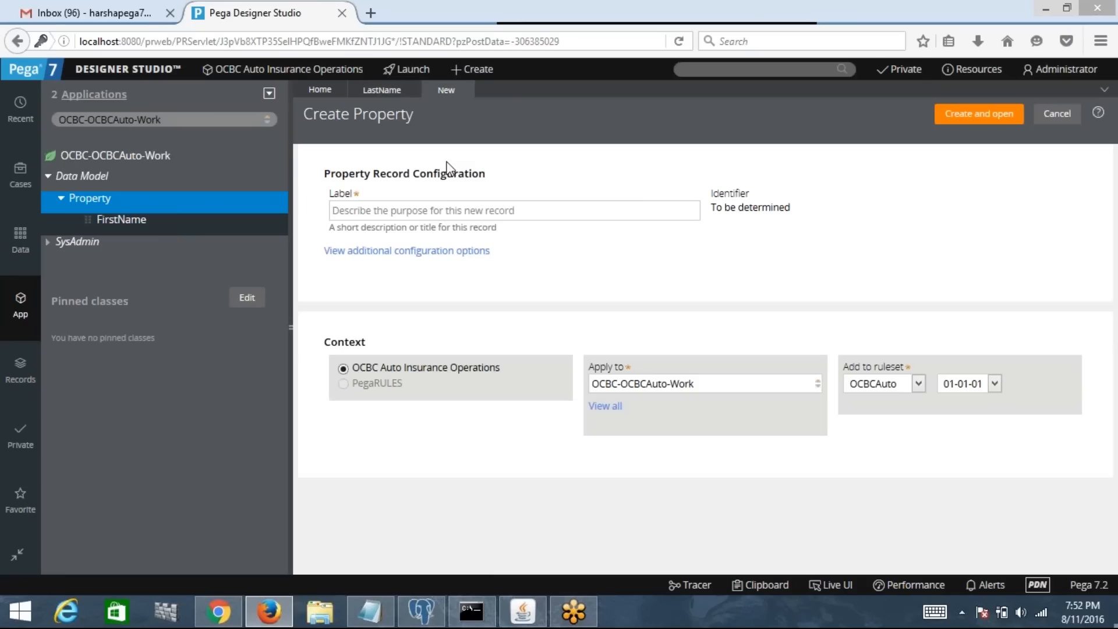
{"action": "left_click", "coordinate": [448, 208]}
{"action": "type", "text": "Age"}
{"action": "key", "text": "Tab"}
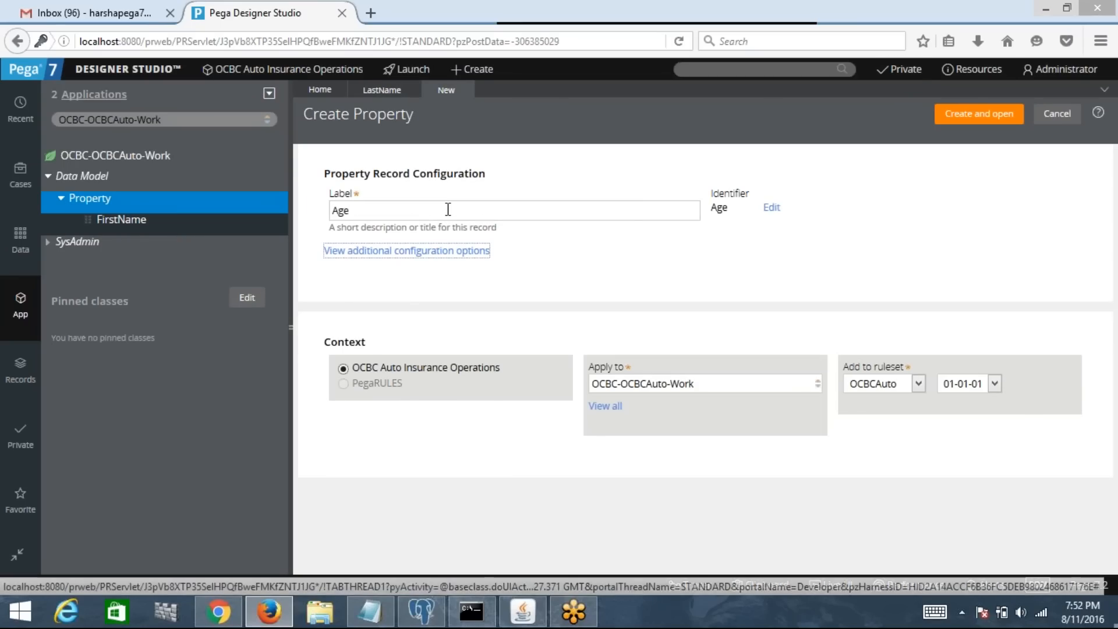
{"action": "left_click", "coordinate": [979, 110]}
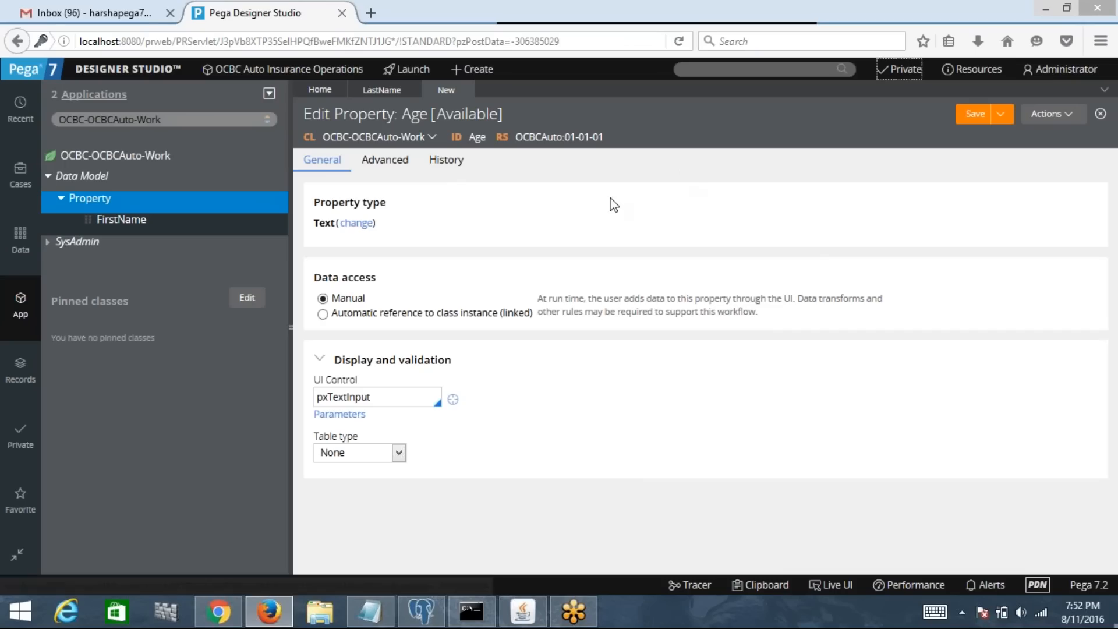
Step: Change Age's property type to Integer with the pxInteger UI control, then save
{"action": "left_click", "coordinate": [355, 223]}
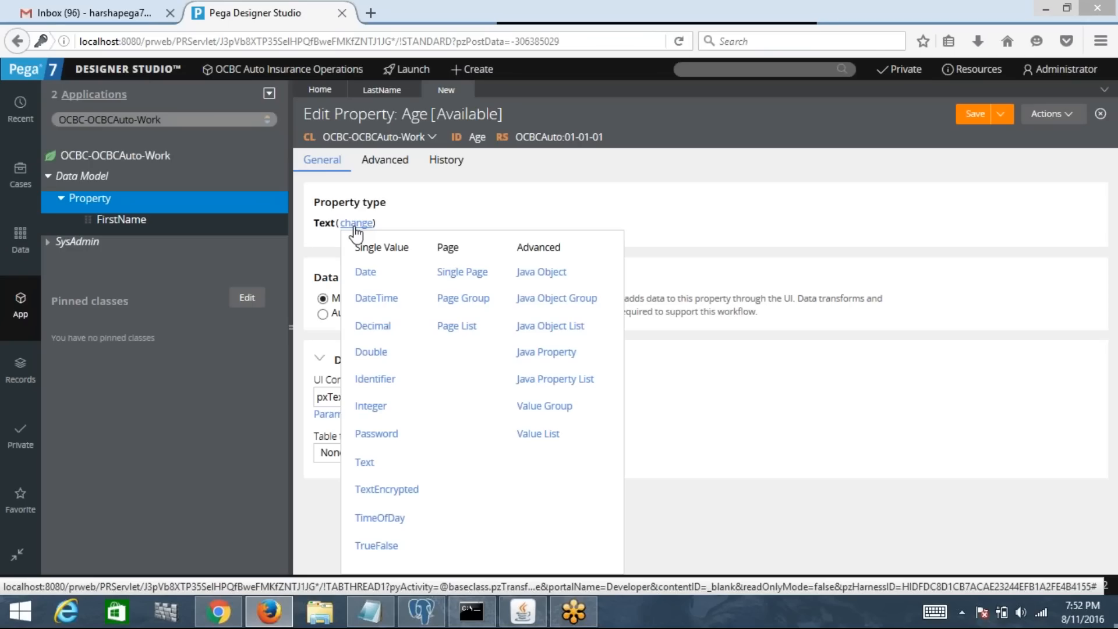
{"action": "left_click", "coordinate": [486, 197]}
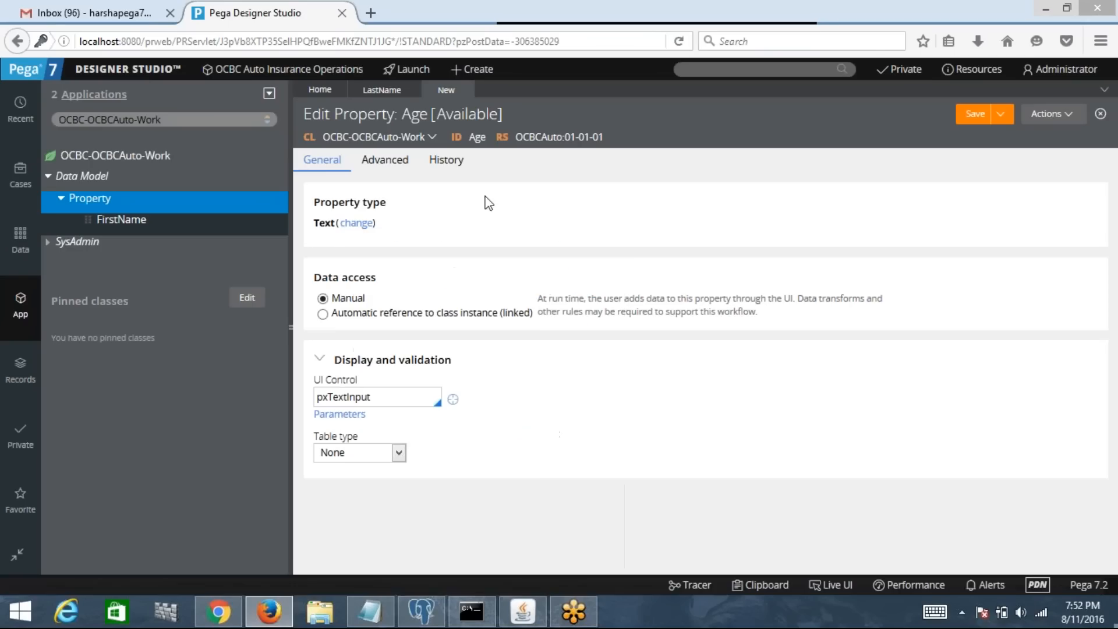
{"action": "left_click", "coordinate": [355, 224]}
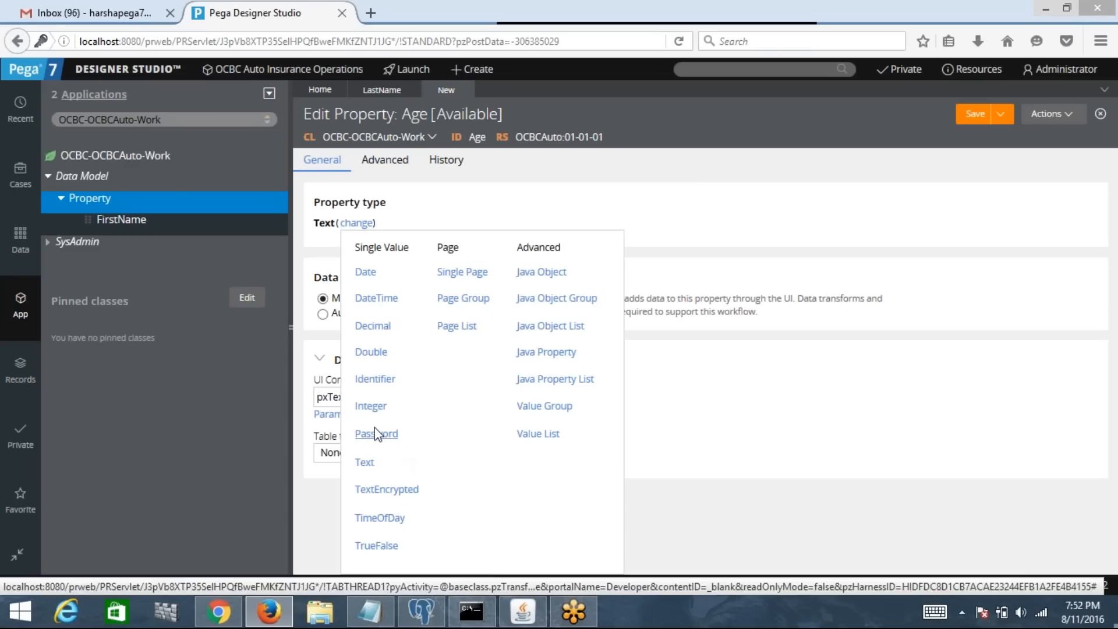
{"action": "left_click", "coordinate": [370, 407]}
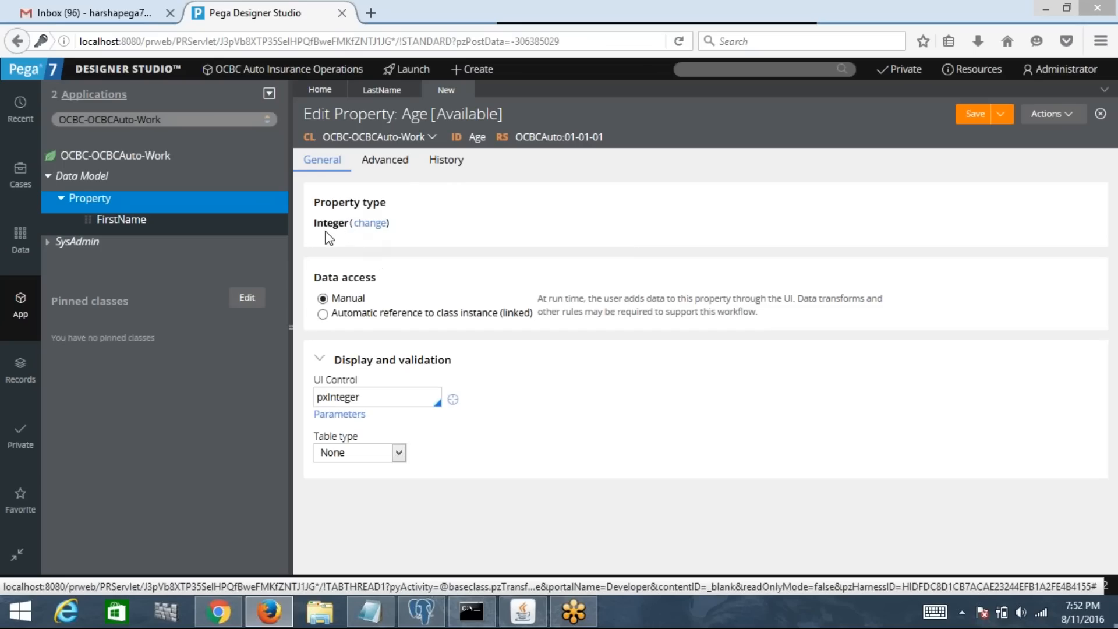
{"action": "left_click", "coordinate": [373, 402]}
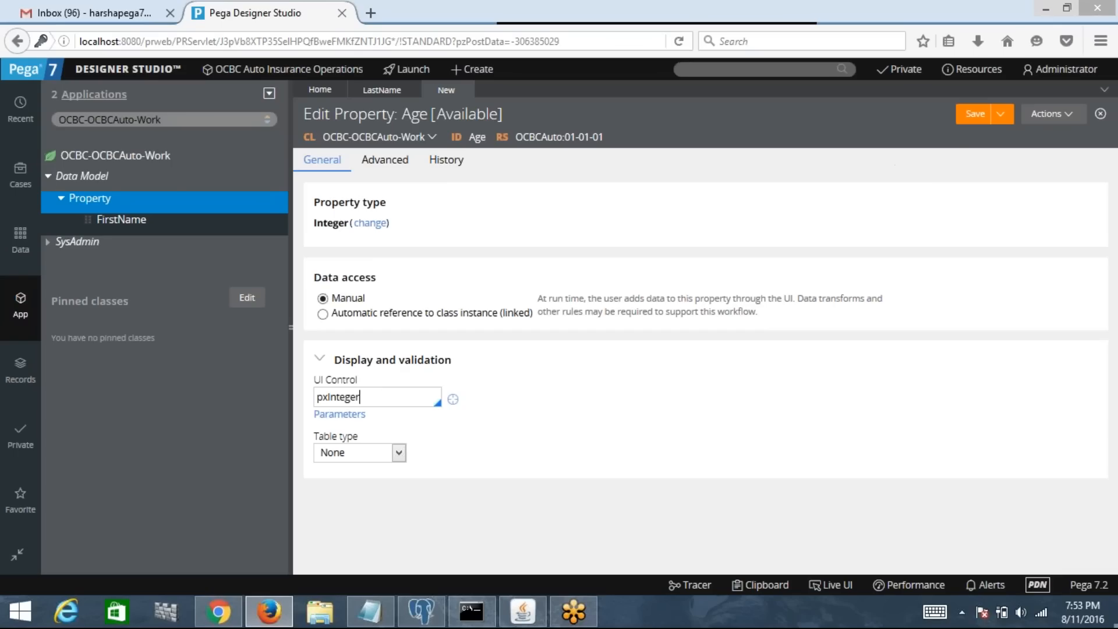
{"action": "left_click", "coordinate": [980, 119]}
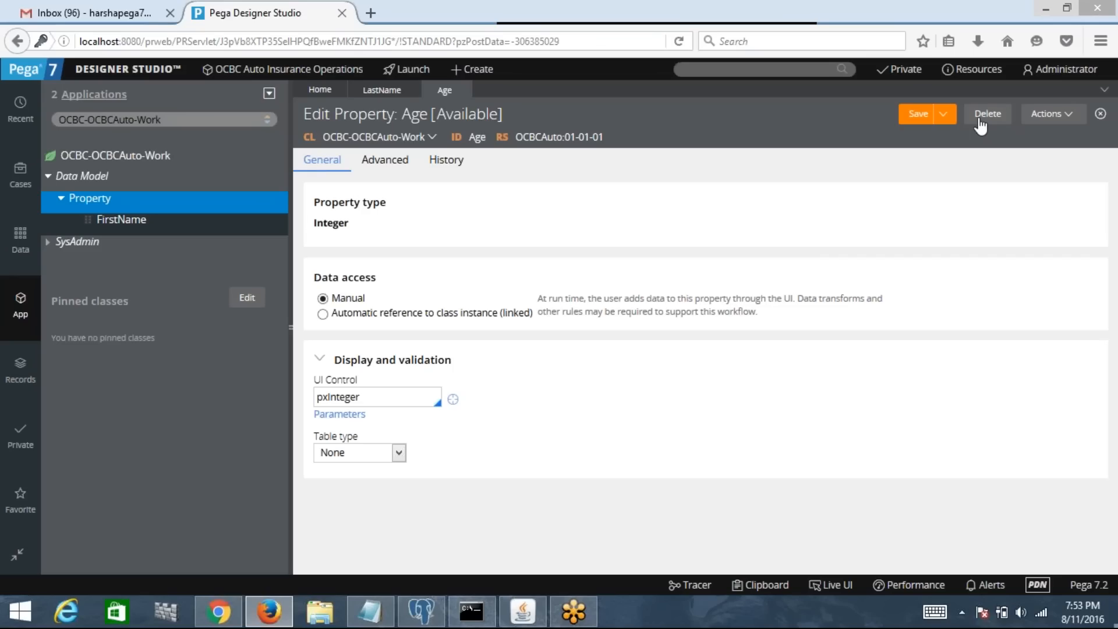
Step: Create a property labelled Gender via +Create › Data Model › Property and open it
{"action": "right_click", "coordinate": [130, 164]}
{"action": "mouse_move", "coordinate": [148, 178]}
{"action": "mouse_move", "coordinate": [198, 198]}
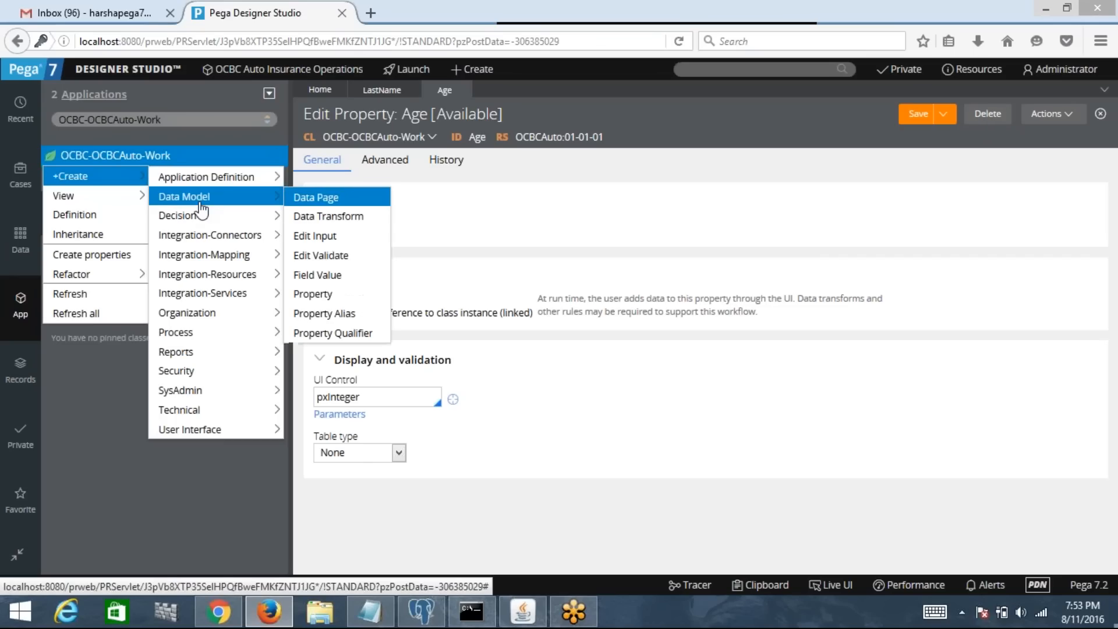
{"action": "left_click", "coordinate": [330, 299]}
{"action": "type", "text": "Ge"}
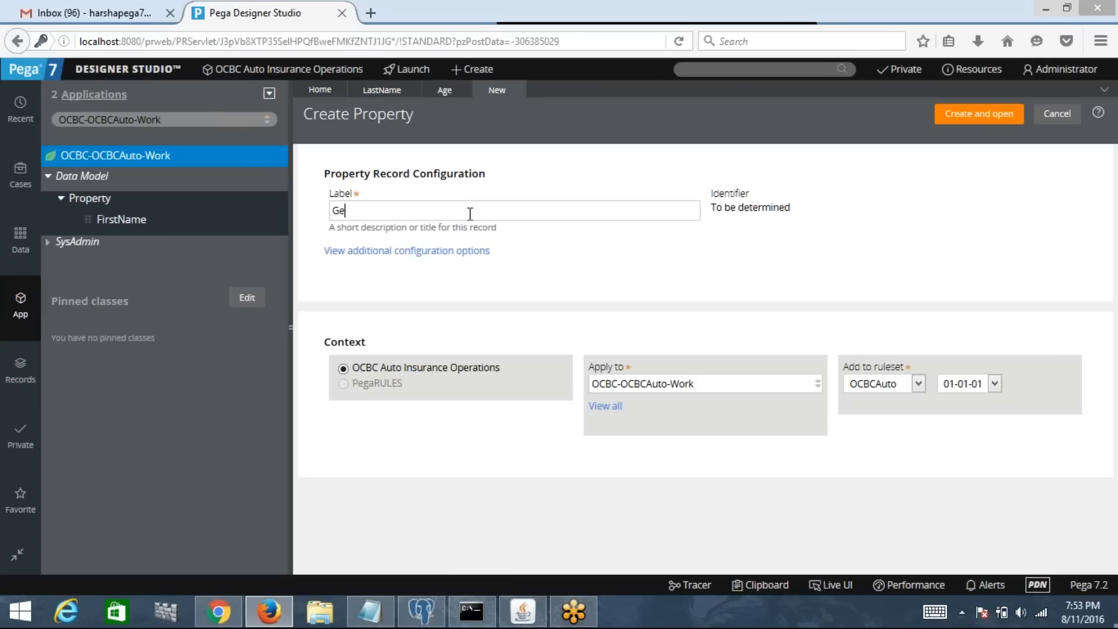
{"action": "type", "text": "nder"}
{"action": "key", "text": "Tab"}
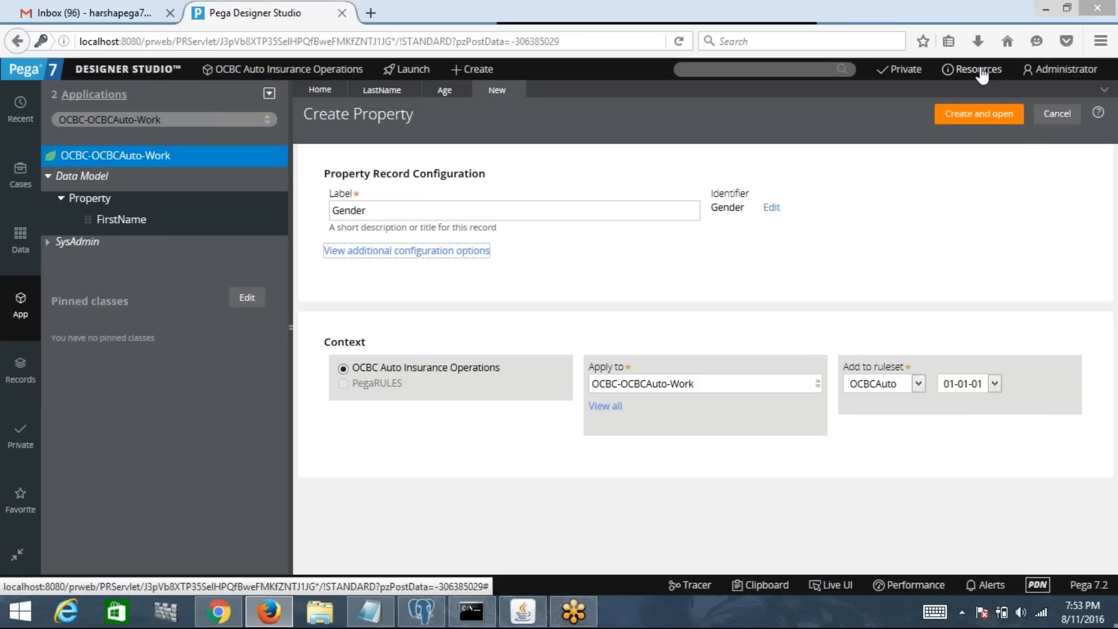
{"action": "left_click", "coordinate": [979, 116]}
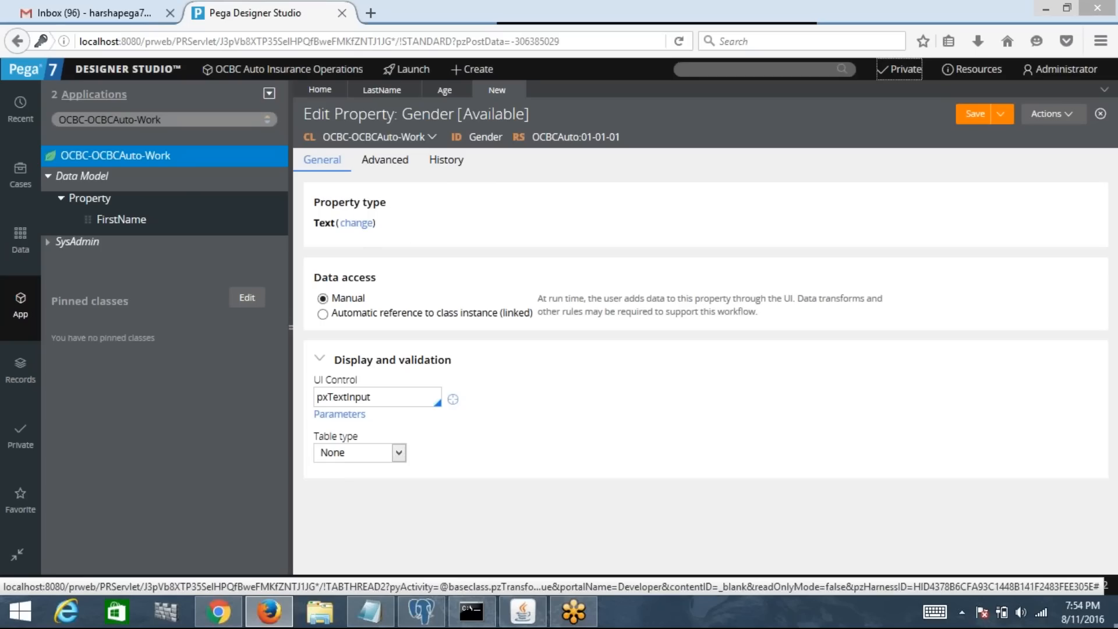
Step: Replace Gender's pxTextInput UI control with pxRadioButtons
{"action": "left_click", "coordinate": [396, 398]}
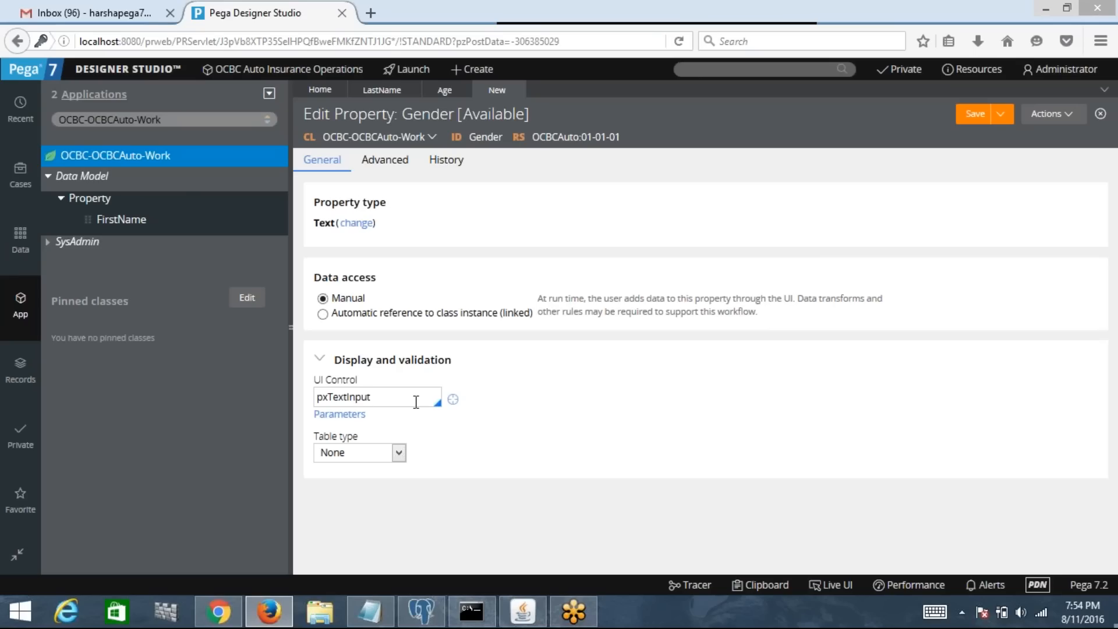
{"action": "key", "text": "BackSpace"}
{"action": "key", "text": "BackSpace"}
{"action": "key", "text": "BackSpace"}
{"action": "key", "text": "BackSpace"}
{"action": "key", "text": "BackSpace"}
{"action": "key", "text": "BackSpace"}
{"action": "key", "text": "BackSpace"}
{"action": "key", "text": "BackSpace"}
{"action": "key", "text": "BackSpace"}
{"action": "key", "text": "BackSpace"}
{"action": "key", "text": "BackSpace"}
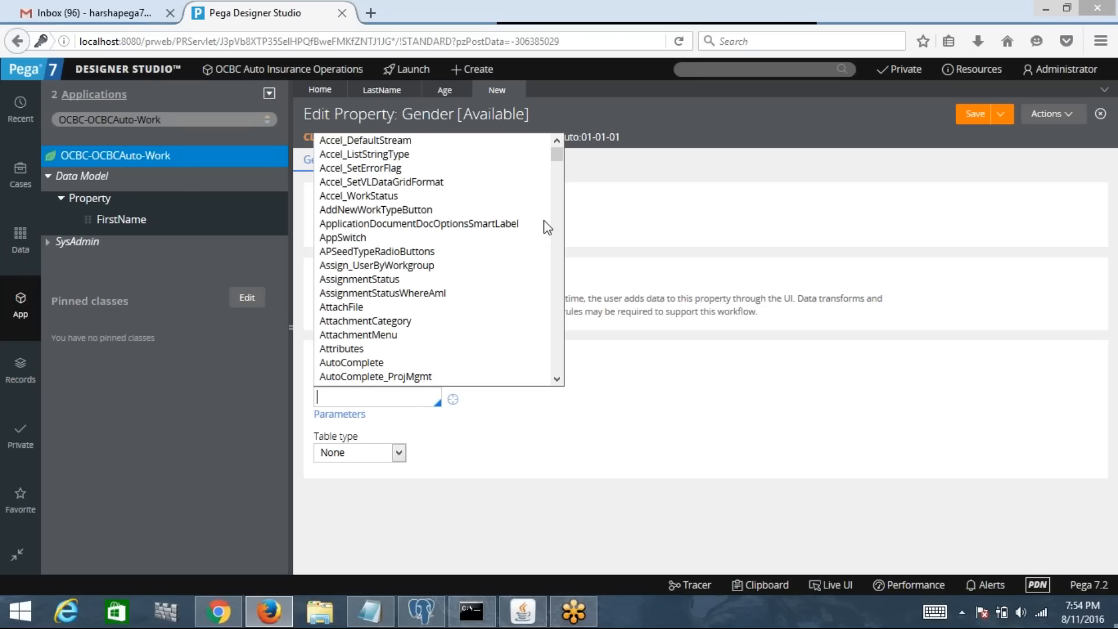
{"action": "type", "text": "px"}
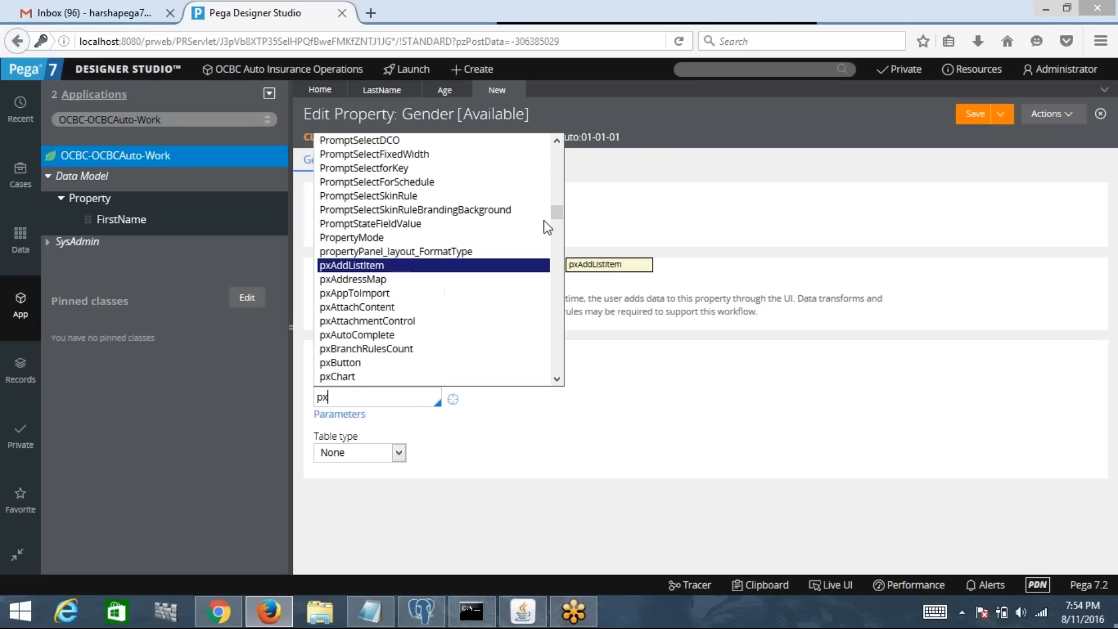
{"action": "type", "text": "ra"}
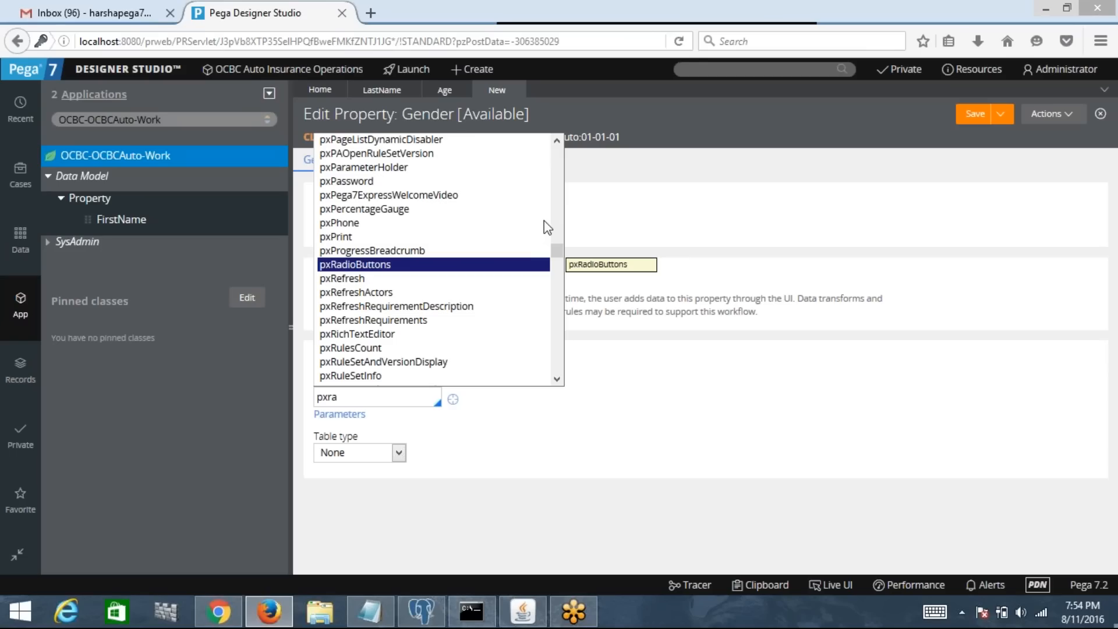
{"action": "left_click", "coordinate": [358, 265]}
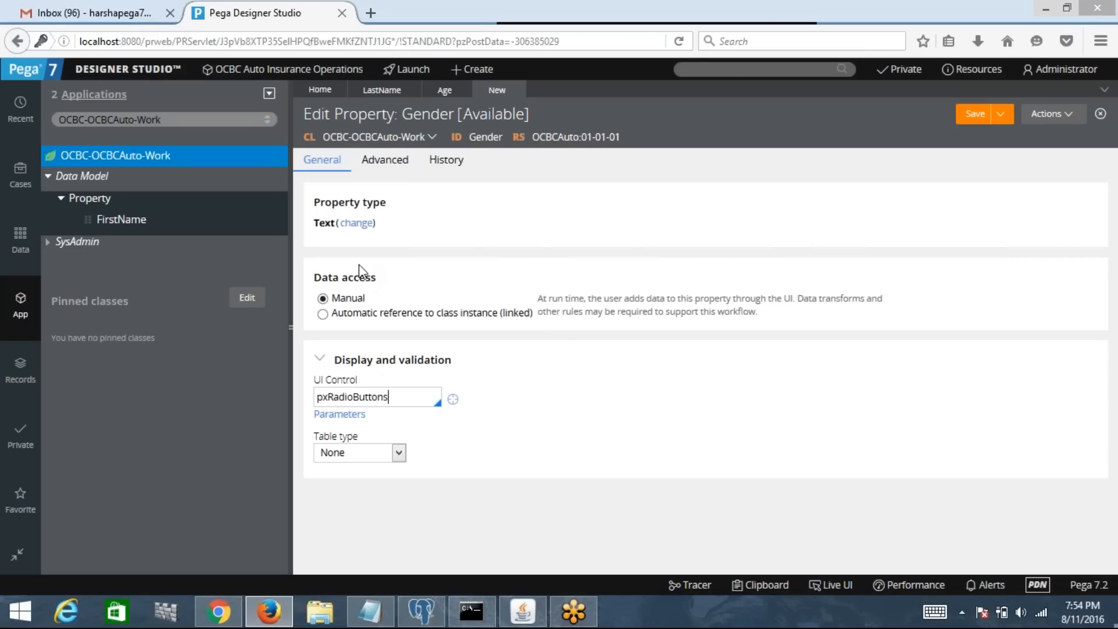
{"action": "left_click", "coordinate": [403, 398]}
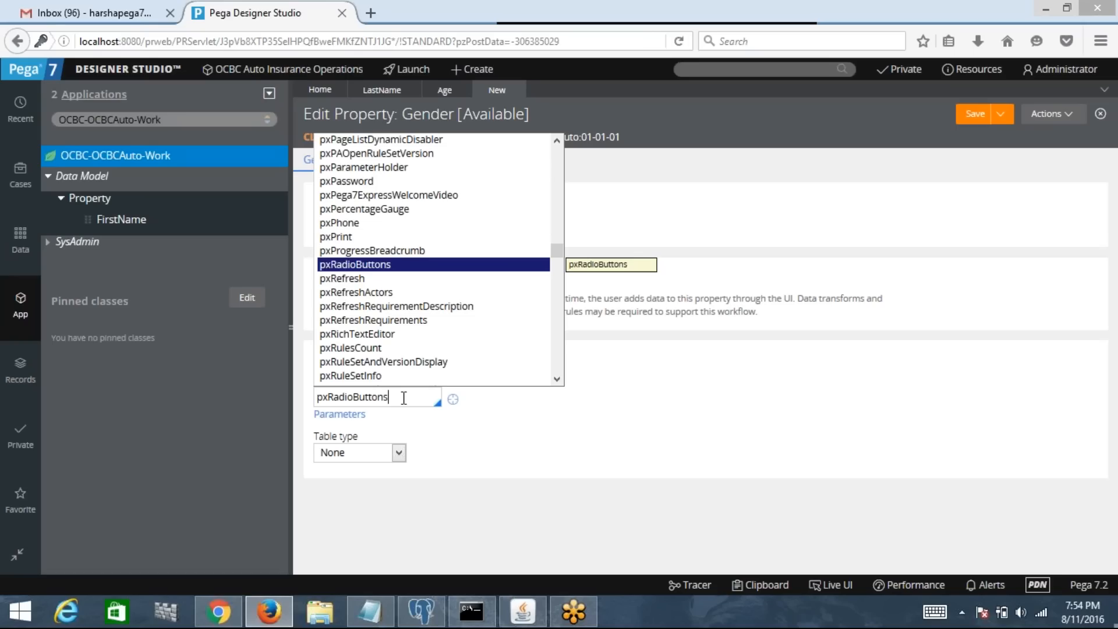
{"action": "left_click", "coordinate": [340, 265]}
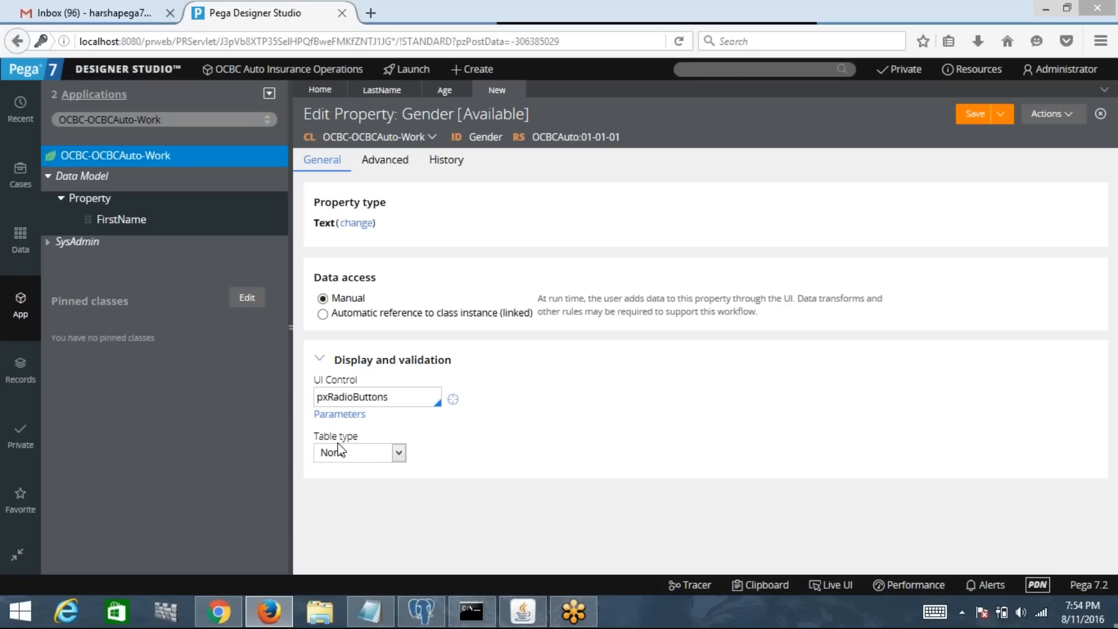
Step: Set Gender's table type to Local List with values Male and Female
{"action": "left_click", "coordinate": [370, 454]}
{"action": "left_click", "coordinate": [371, 452]}
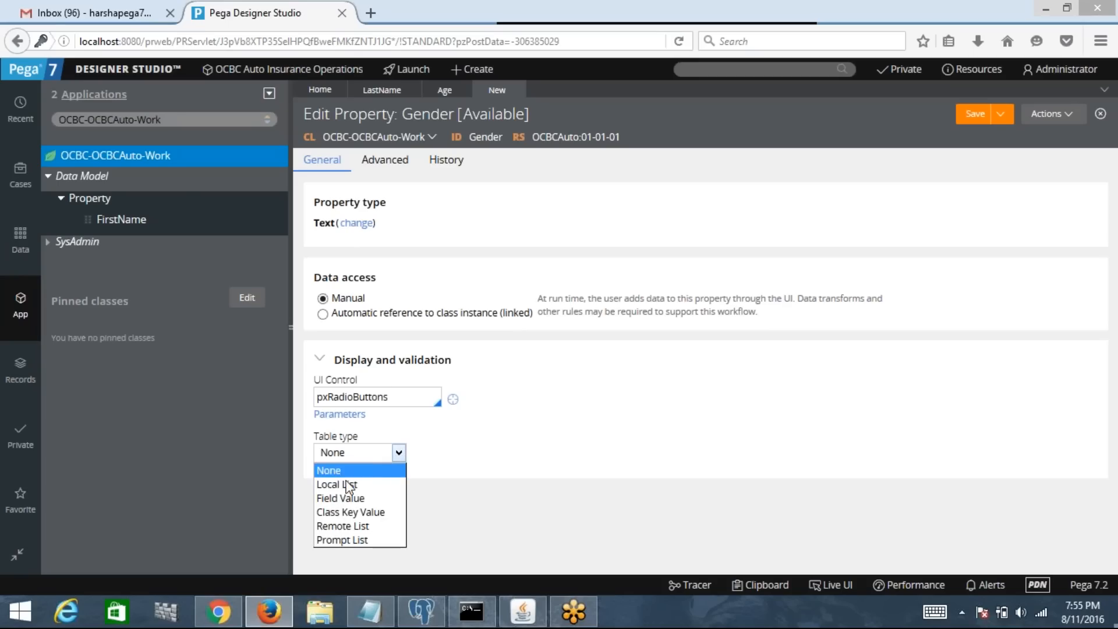
{"action": "left_click", "coordinate": [345, 483]}
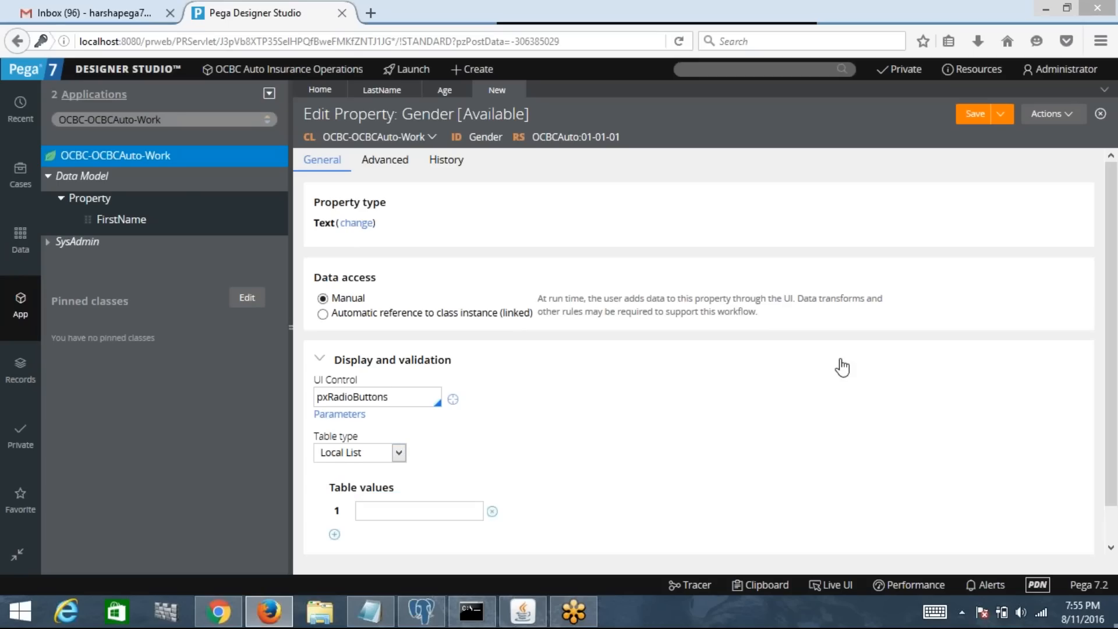
{"action": "scroll", "coordinate": [1114, 521], "scroll_direction": "down", "scroll_amount": 1}
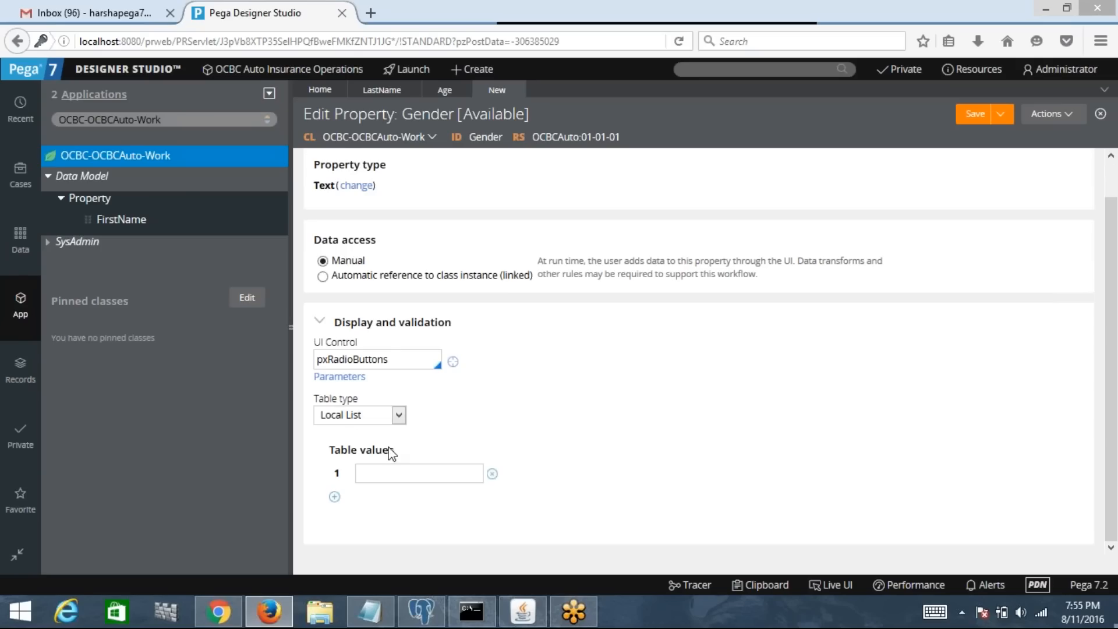
{"action": "left_click", "coordinate": [394, 470]}
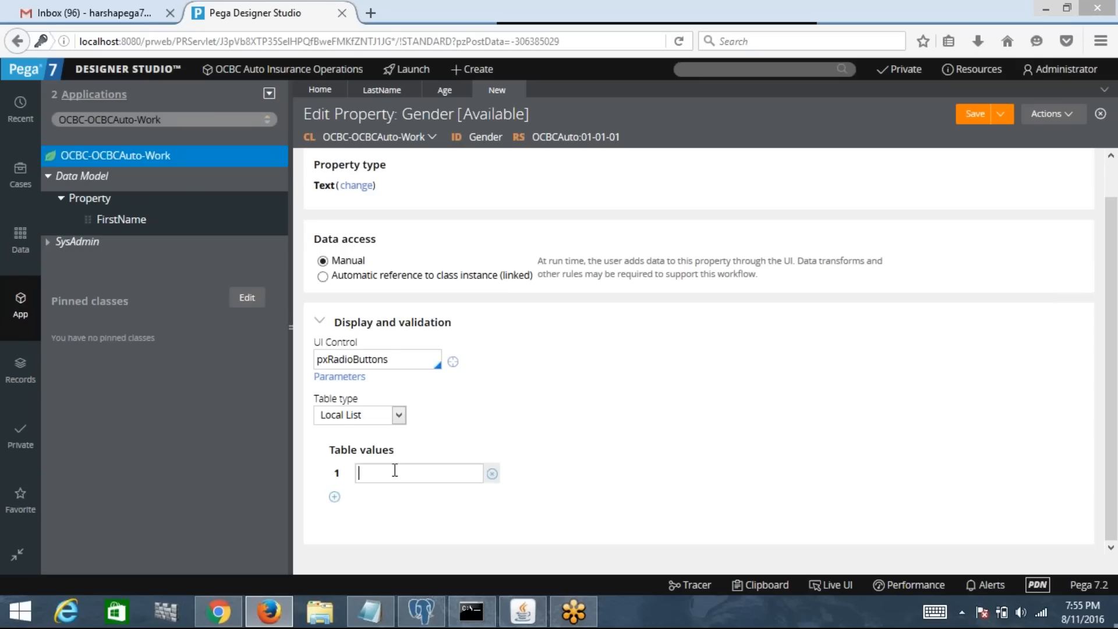
{"action": "type", "text": "Male"}
{"action": "left_click", "coordinate": [334, 496]}
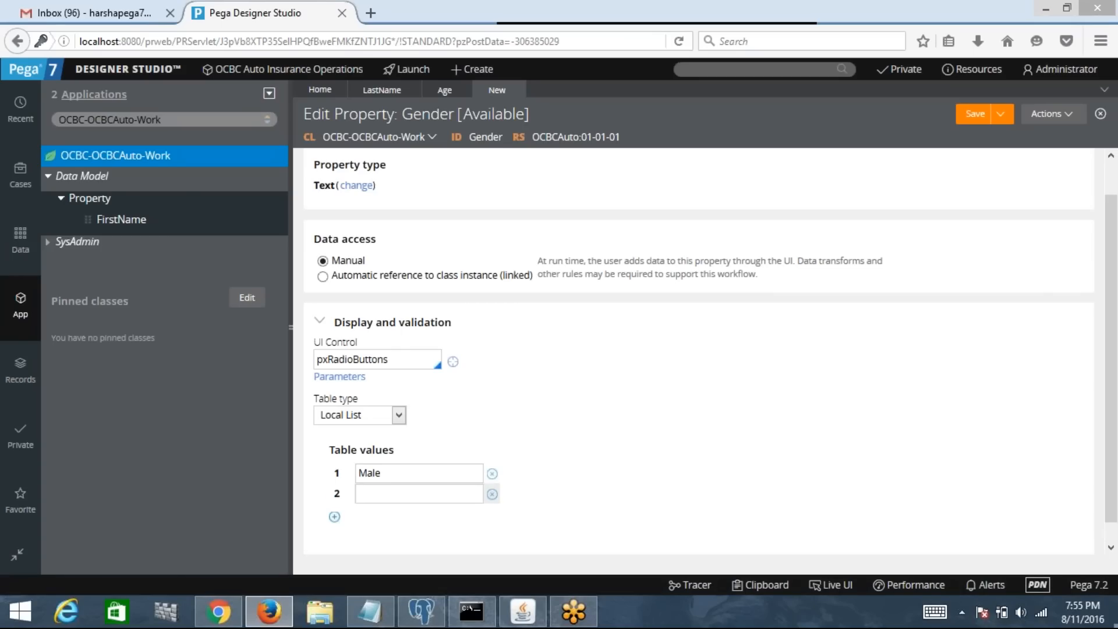
{"action": "type", "text": "Female"}
Step: Save Gender, confirm Local List is still the table type, and save again
{"action": "left_click", "coordinate": [982, 113]}
{"action": "left_click", "coordinate": [380, 418]}
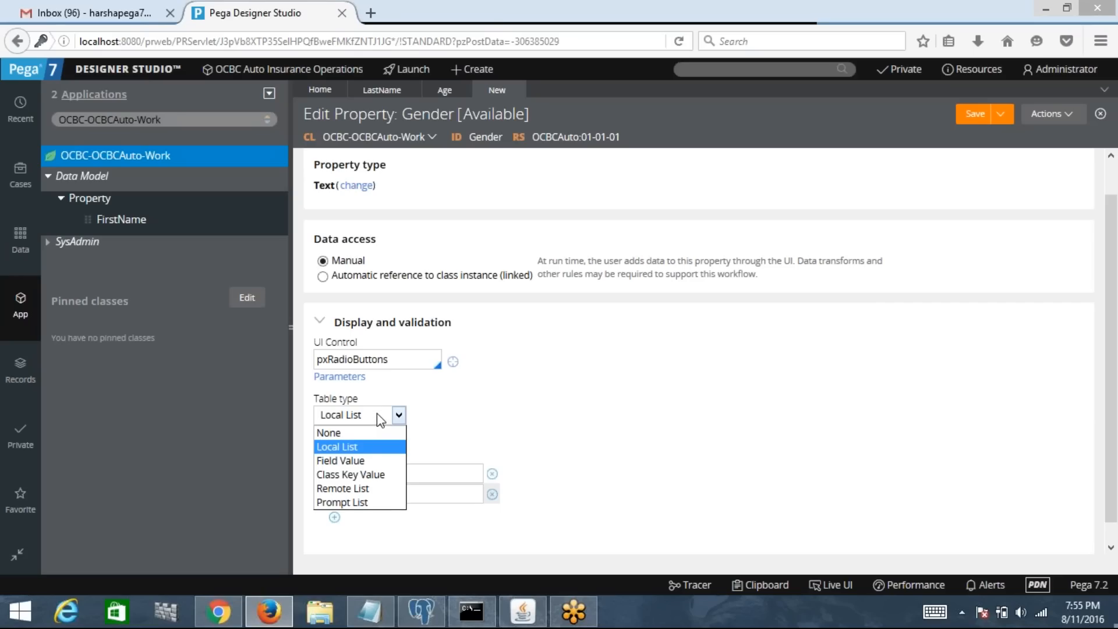
{"action": "left_click", "coordinate": [480, 414]}
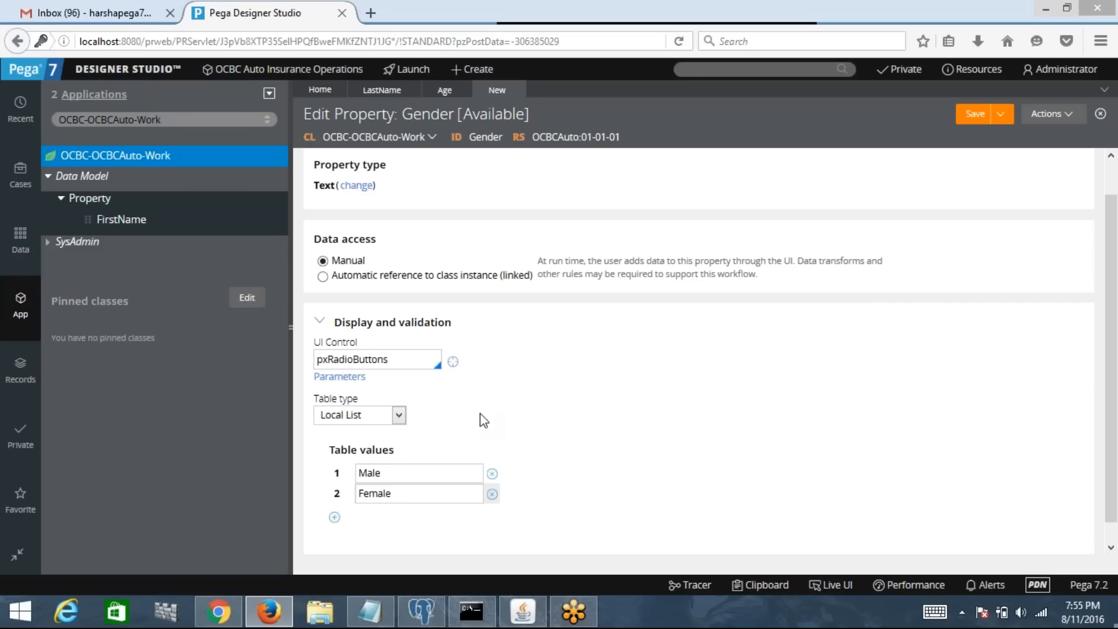
{"action": "left_click", "coordinate": [978, 116]}
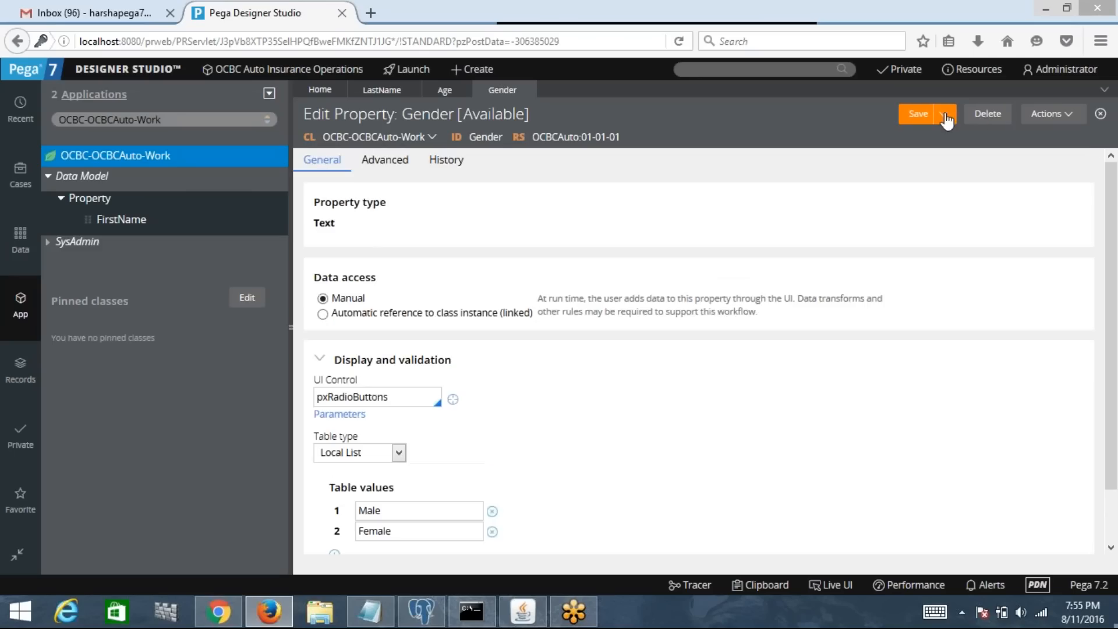
Step: Save Gender, then create a property labelled State and open its rule form
{"action": "left_click", "coordinate": [920, 115]}
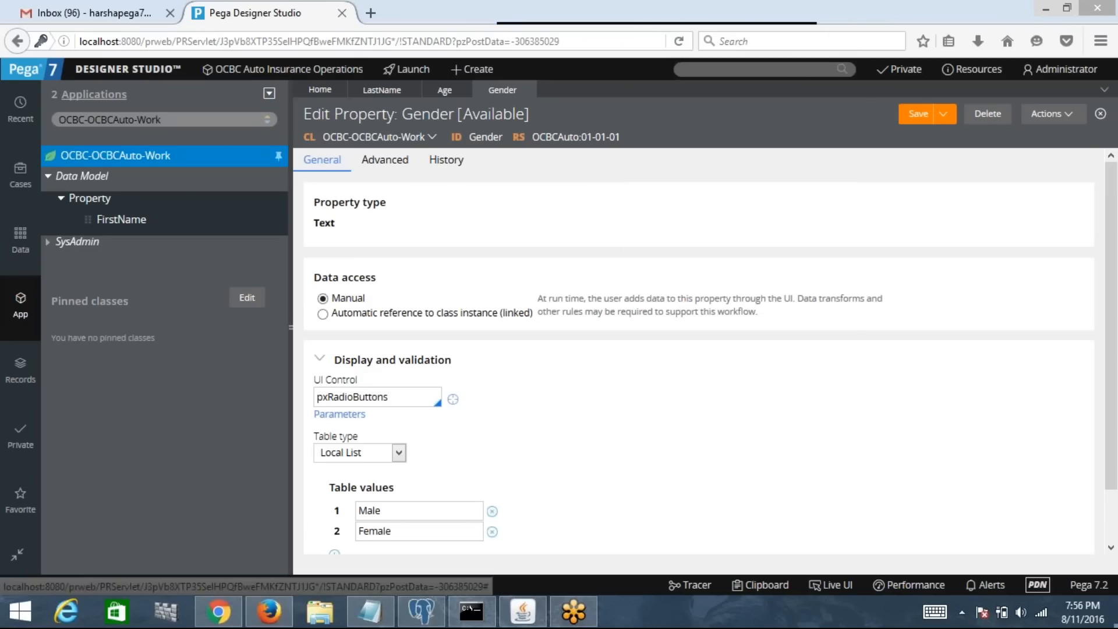
{"action": "right_click", "coordinate": [159, 160]}
{"action": "mouse_move", "coordinate": [114, 176]}
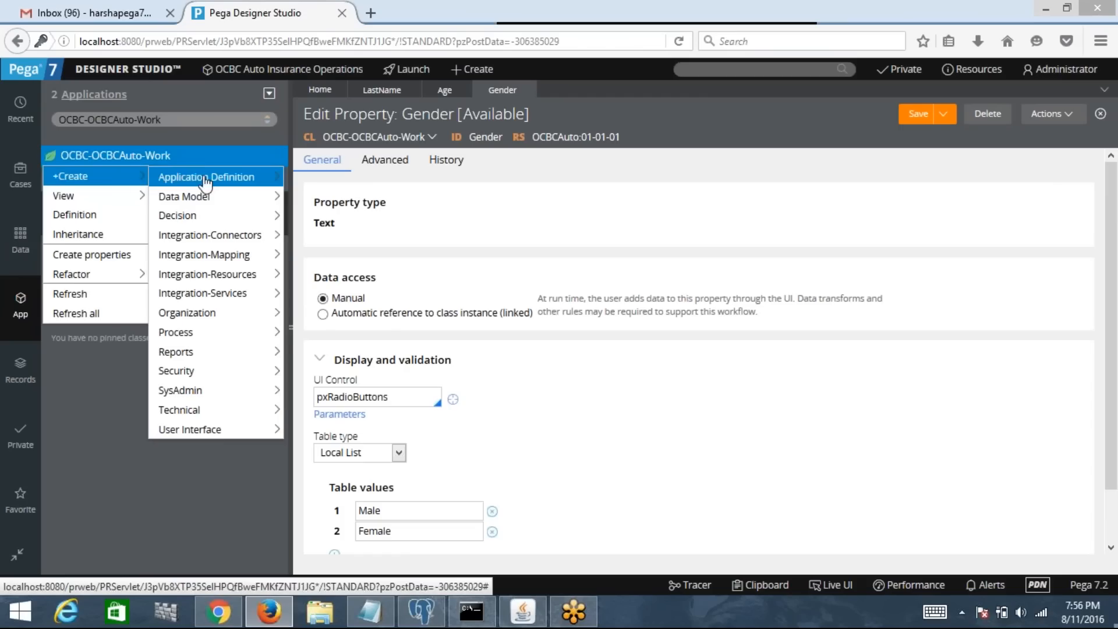
{"action": "mouse_move", "coordinate": [201, 198]}
{"action": "left_click", "coordinate": [323, 296]}
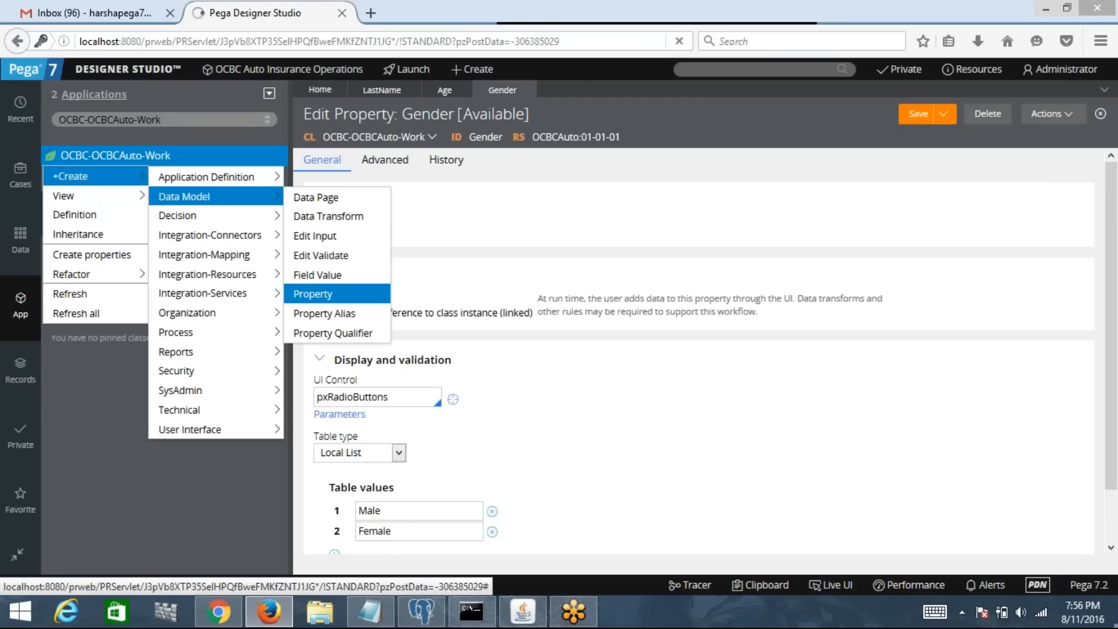
{"action": "type", "text": "Stat"}
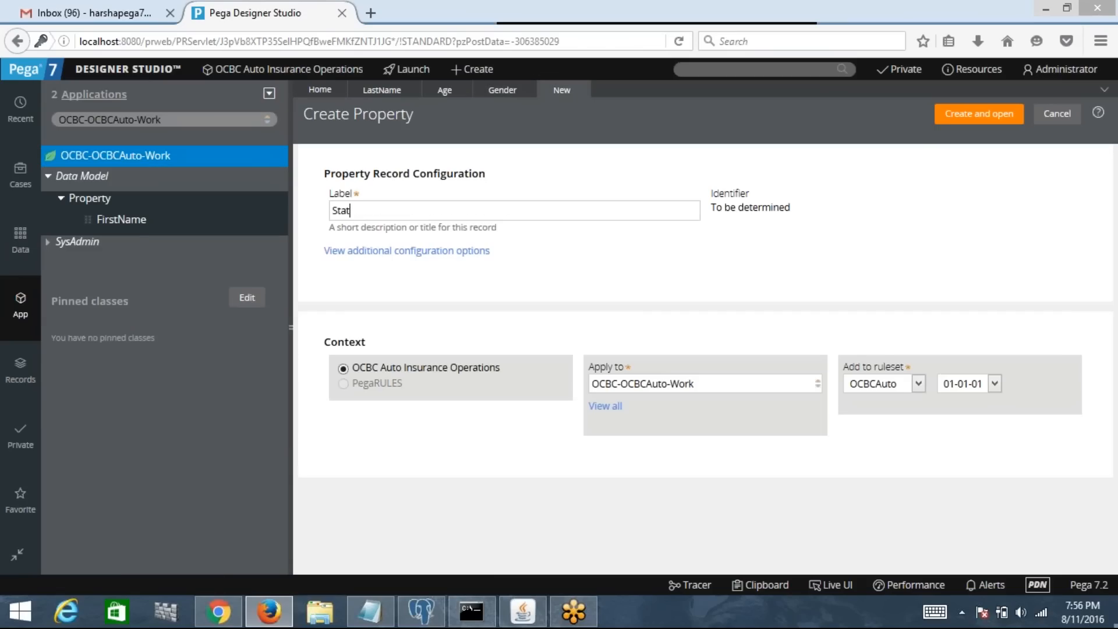
{"action": "type", "text": "e"}
{"action": "left_click", "coordinate": [1007, 114]}
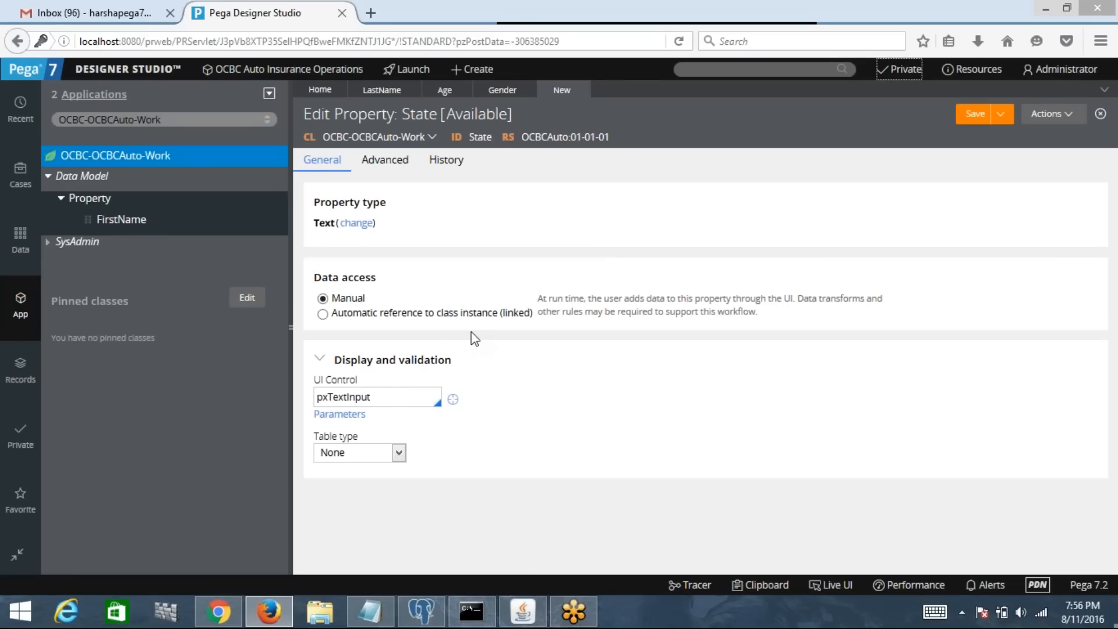
Step: Switch State's UI control from pxTextInput to pxDropdown
{"action": "left_click", "coordinate": [402, 398]}
{"action": "key", "text": "BackSpace"}
{"action": "key", "text": "BackSpace"}
{"action": "key", "text": "BackSpace"}
{"action": "key", "text": "BackSpace"}
{"action": "key", "text": "BackSpace"}
{"action": "key", "text": "BackSpace"}
{"action": "key", "text": "BackSpace"}
{"action": "key", "text": "BackSpace"}
{"action": "key", "text": "BackSpace"}
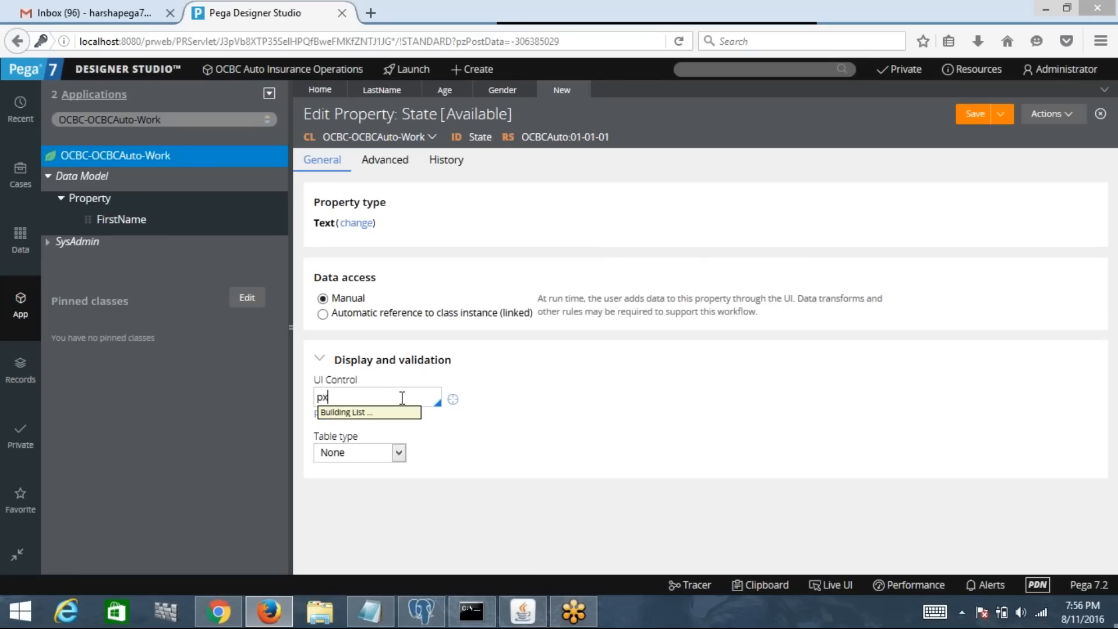
{"action": "type", "text": "dr"}
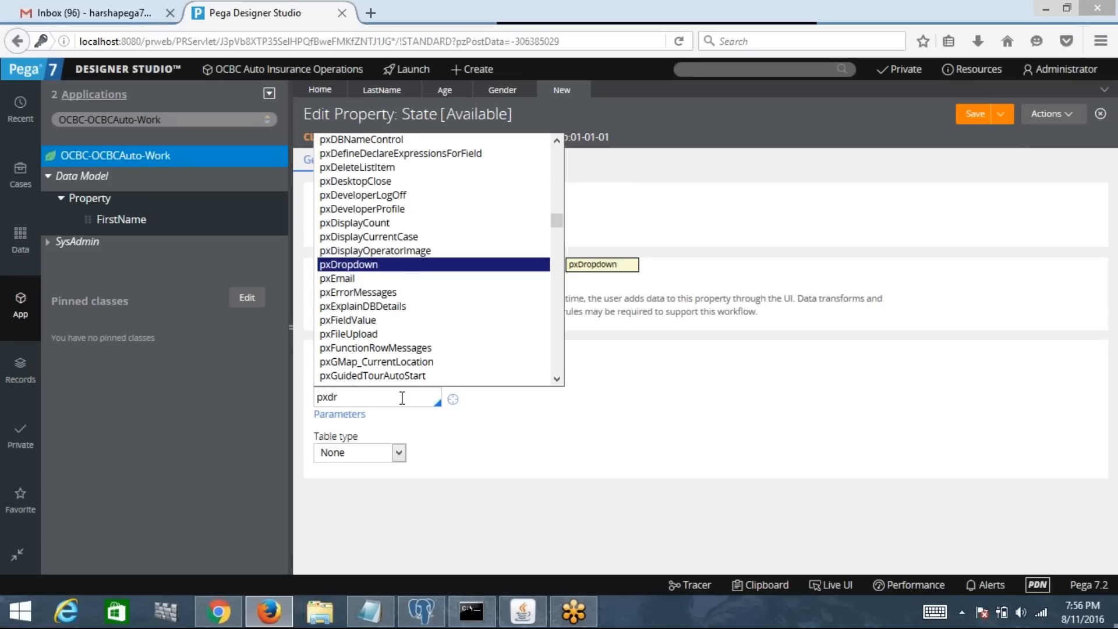
{"action": "left_click", "coordinate": [367, 264]}
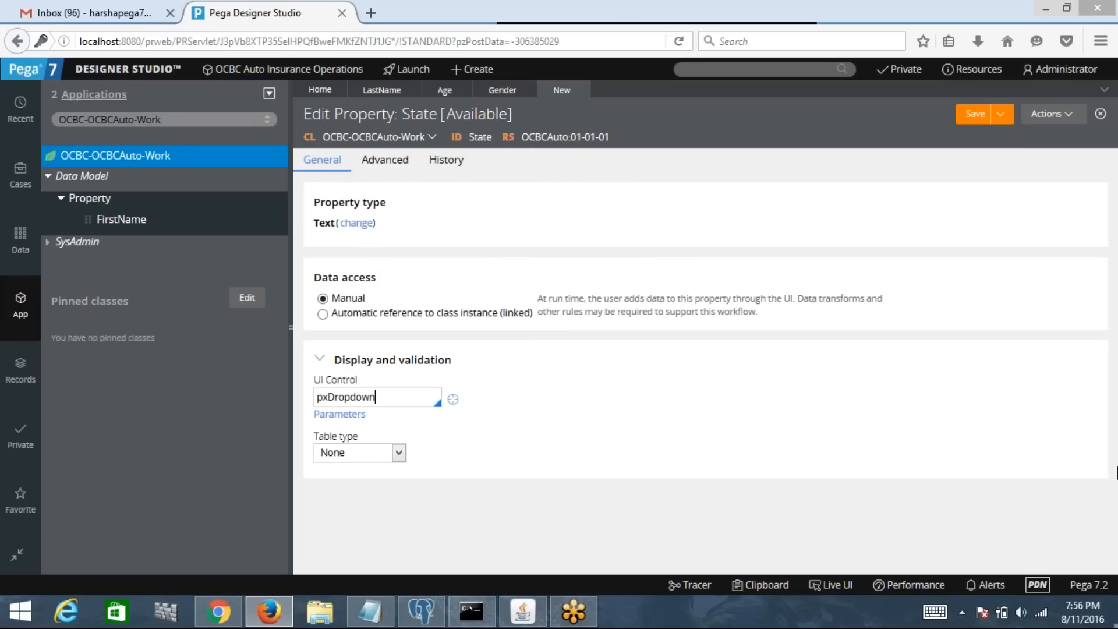
Step: Make the table type Local List with entries Select... and ALABAMA
{"action": "left_click", "coordinate": [391, 454]}
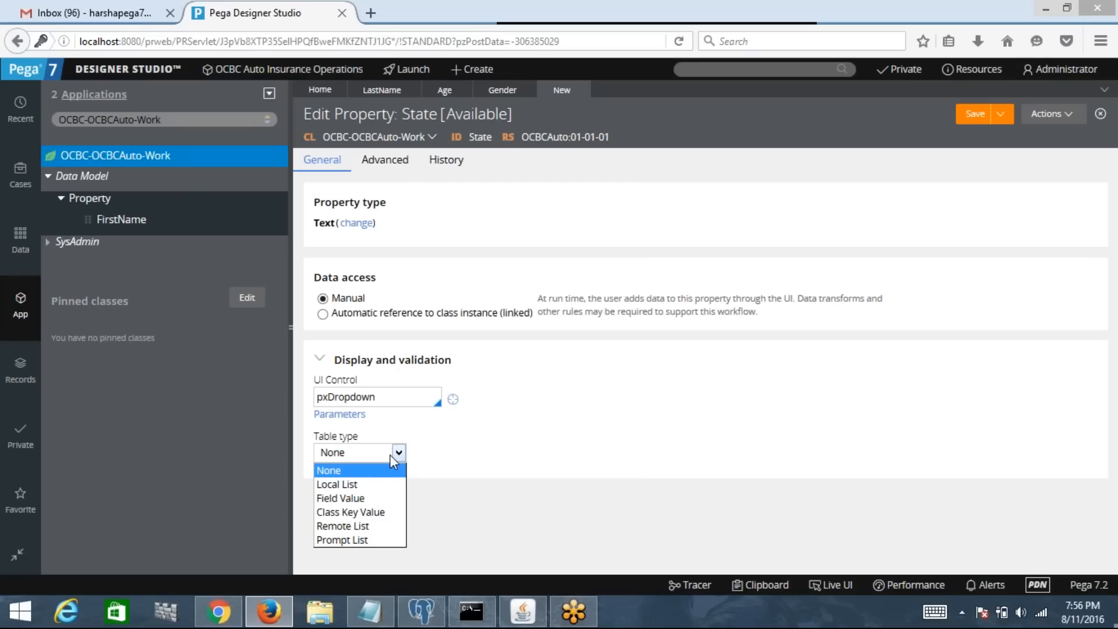
{"action": "left_click", "coordinate": [371, 485]}
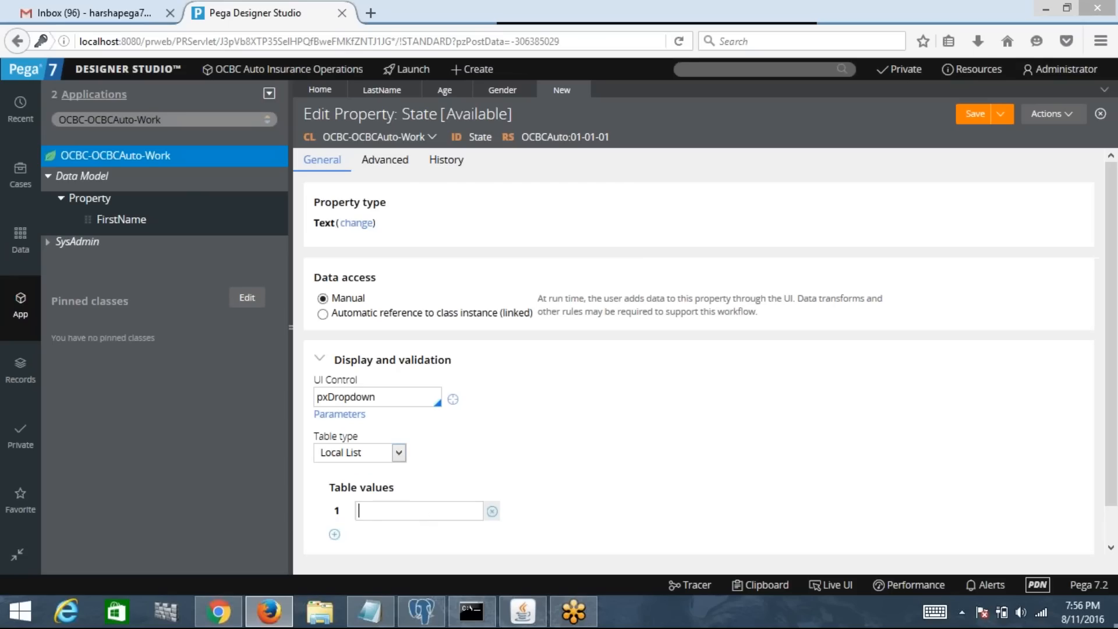
{"action": "type", "text": "Select..."}
{"action": "left_click", "coordinate": [335, 534]}
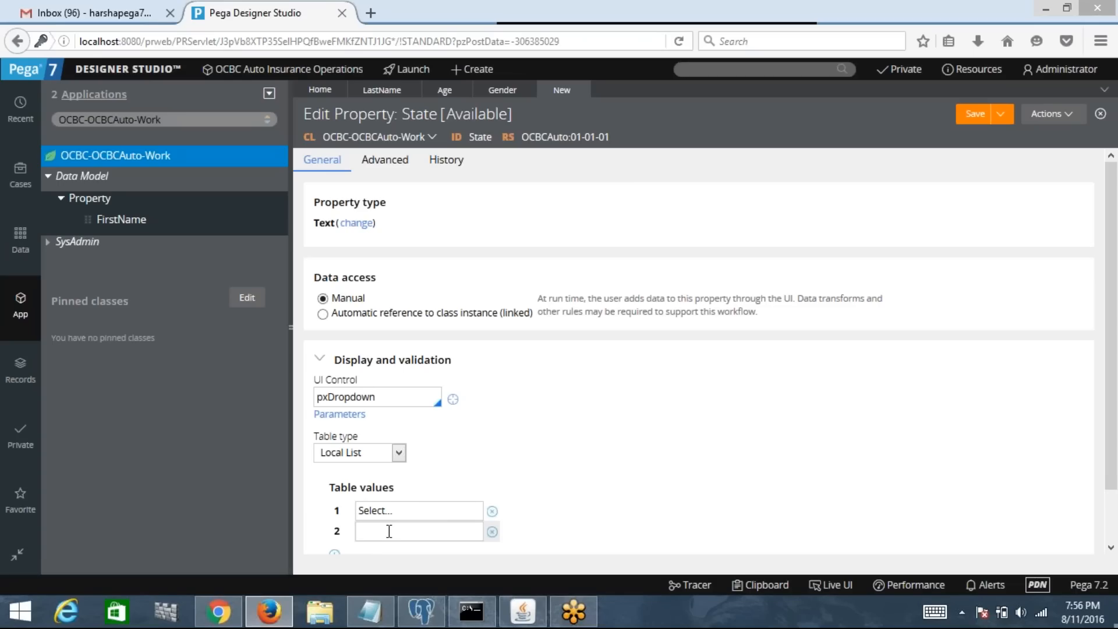
{"action": "type", "text": "ALABAMA"}
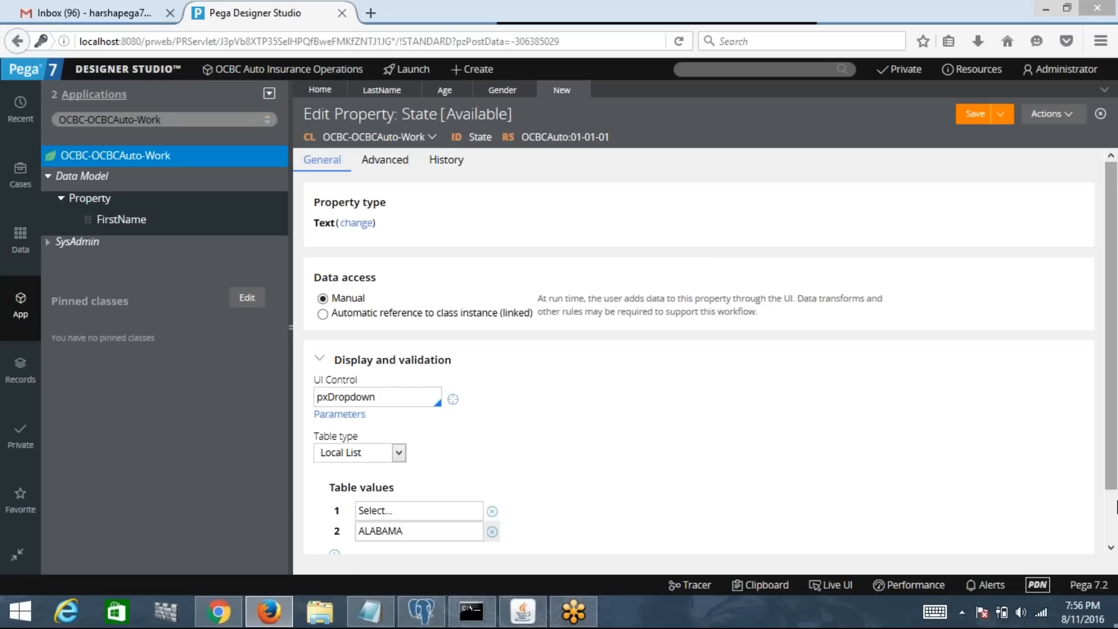
Step: Add list rows ALASKA, CALIFORNIA and CONNECTICUT
{"action": "scroll", "coordinate": [699, 495], "scroll_direction": "down", "scroll_amount": 2}
{"action": "left_click", "coordinate": [334, 496]}
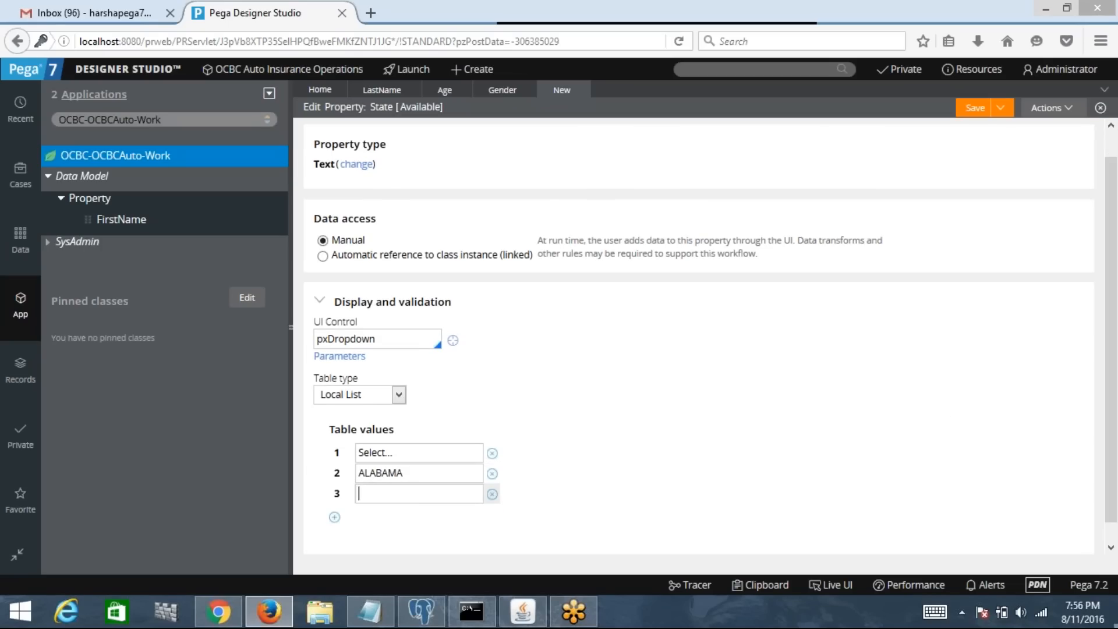
{"action": "type", "text": "ALASKA"}
{"action": "left_click", "coordinate": [334, 517]}
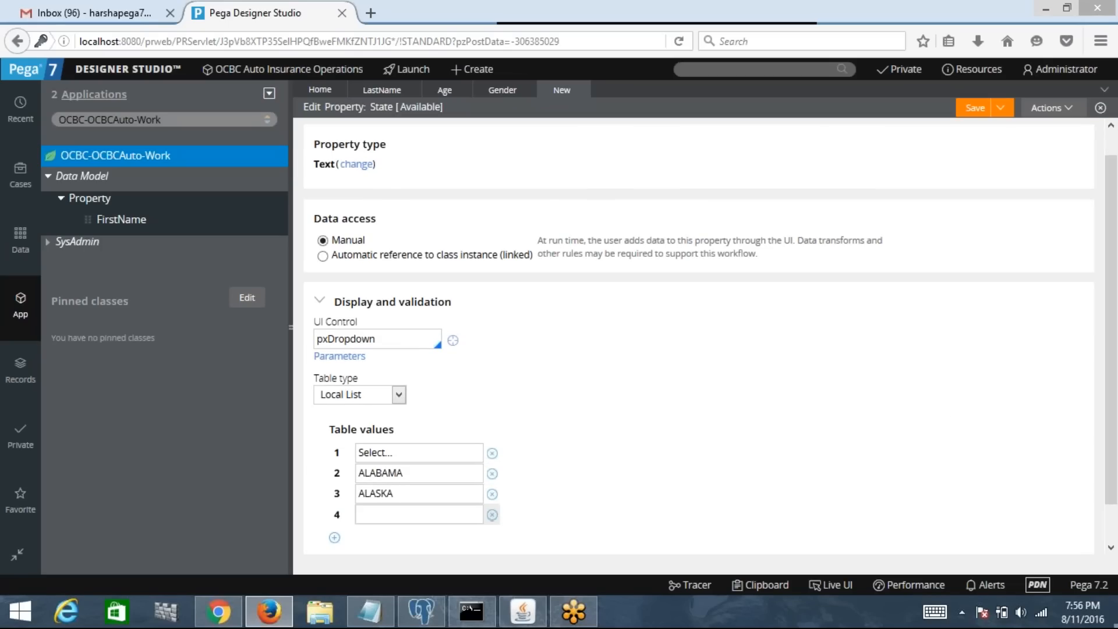
{"action": "type", "text": "CALO"}
{"action": "key", "text": "BackSpace"}
{"action": "key", "text": "BackSpace"}
{"action": "type", "text": "LIFORNIA"}
{"action": "left_click", "coordinate": [334, 537]}
{"action": "type", "text": "CO"}
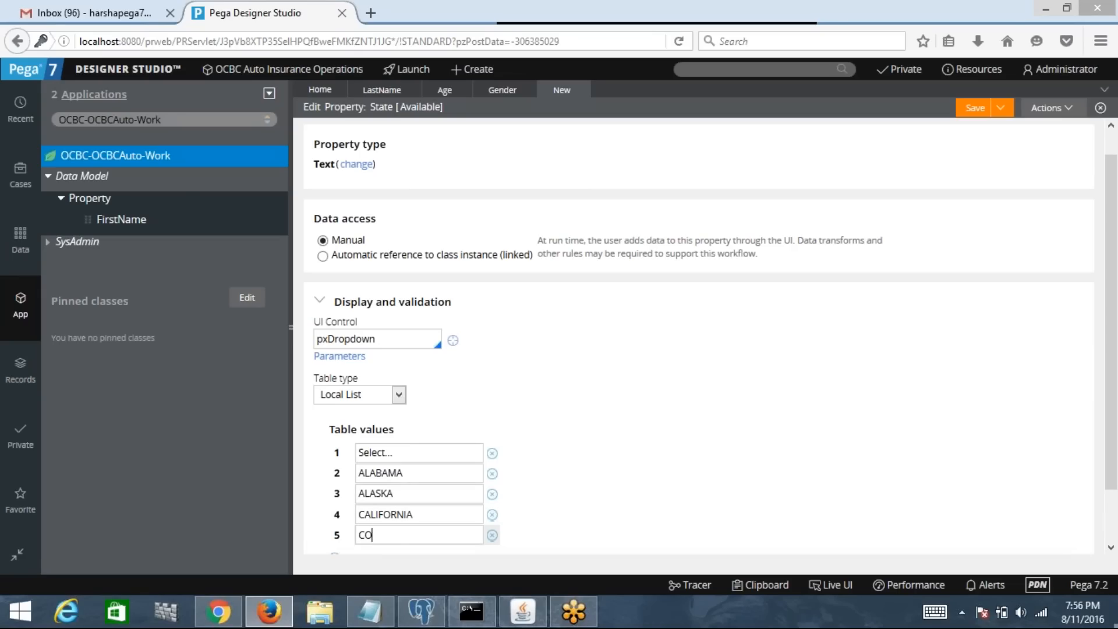
{"action": "type", "text": "NNECTICUT"}
Step: Add list rows ILLINOIS, INDIANA, NEWJERCY and NEWYORK
{"action": "scroll", "coordinate": [1019, 518], "scroll_direction": "down", "scroll_amount": 2}
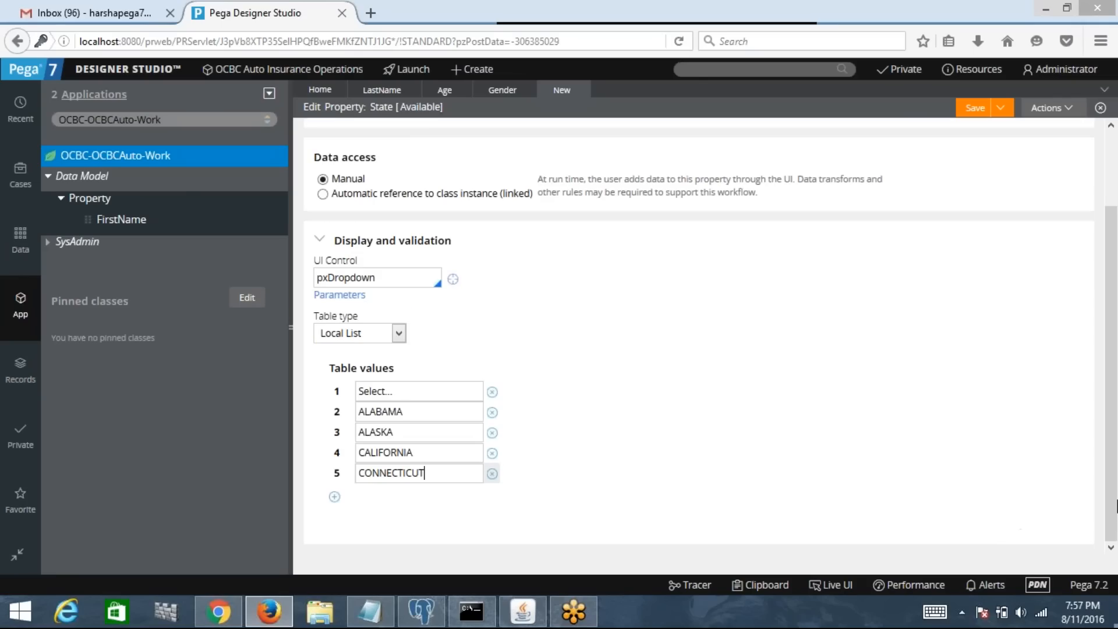
{"action": "left_click", "coordinate": [334, 496]}
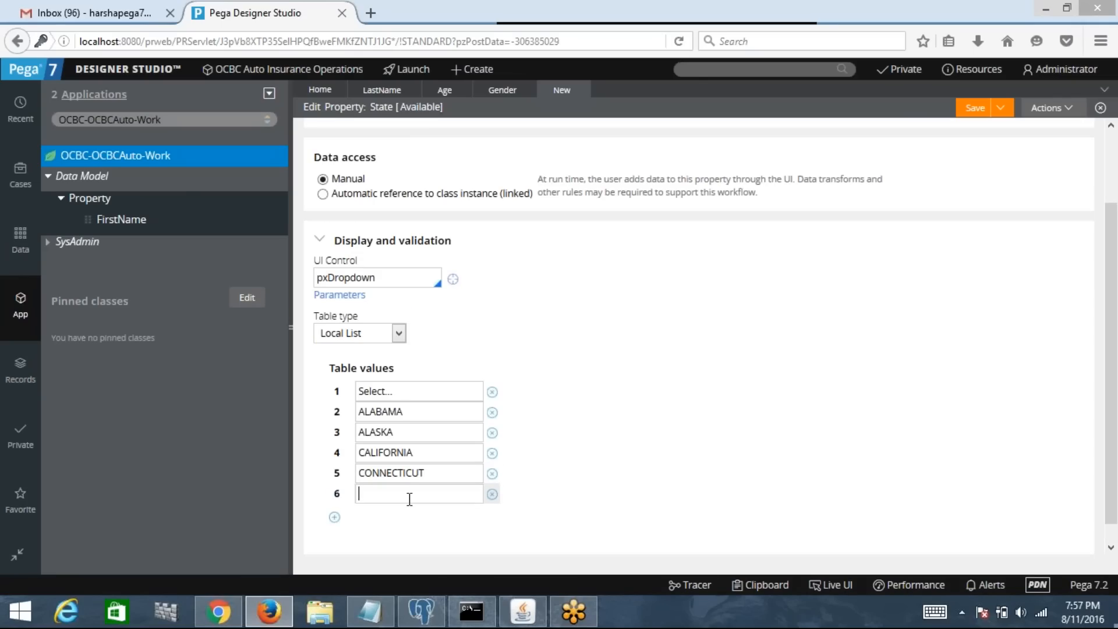
{"action": "type", "text": "ILLINOIS"}
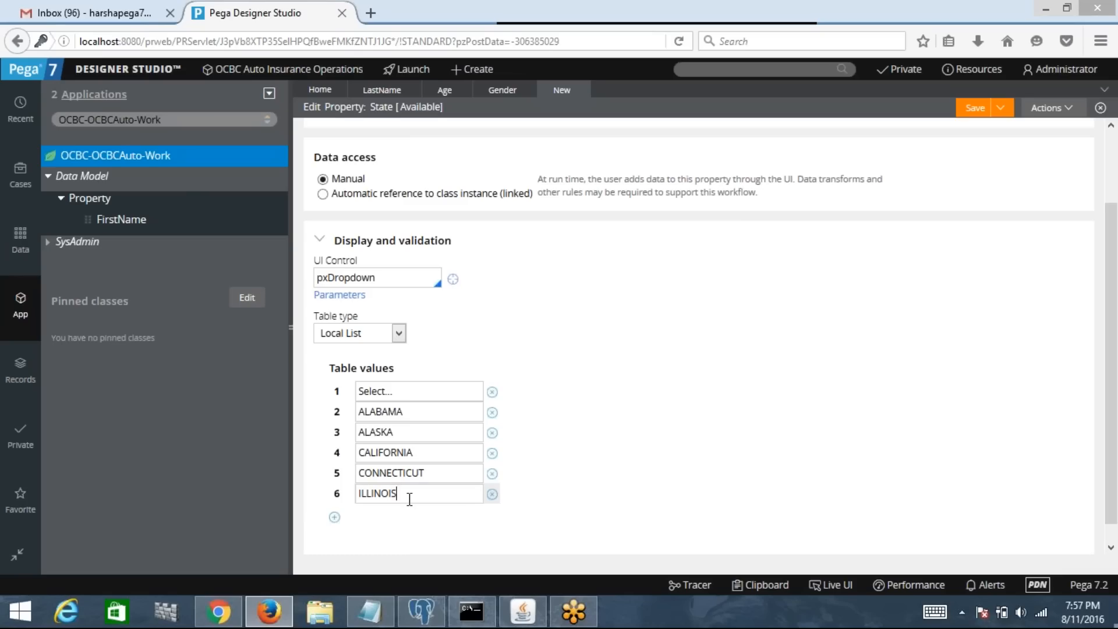
{"action": "left_click", "coordinate": [335, 517]}
{"action": "type", "text": "INDIANA"}
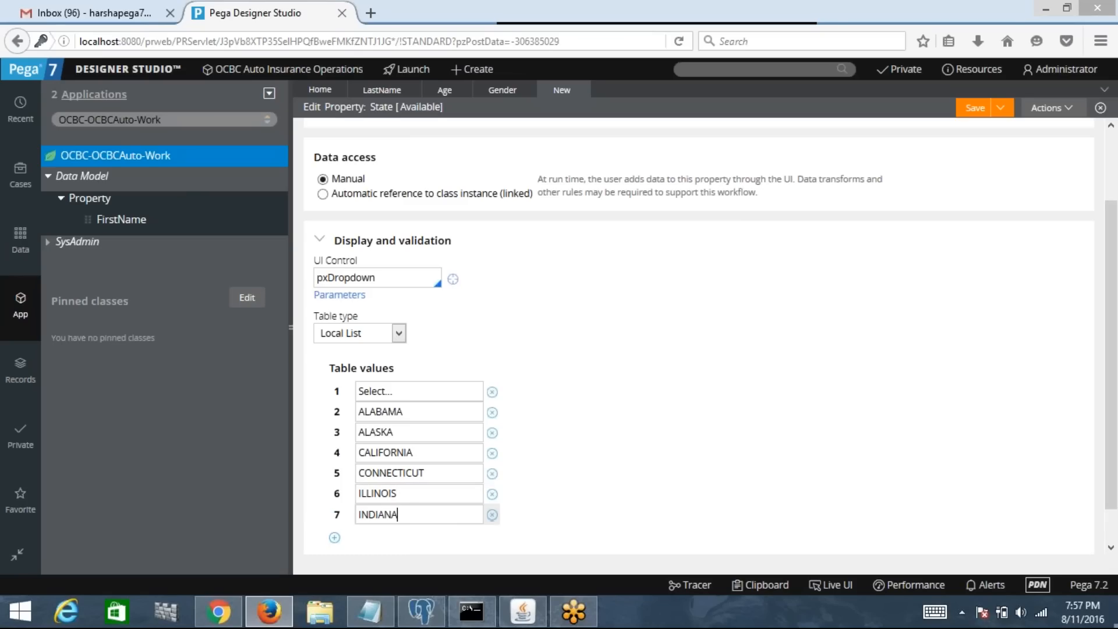
{"action": "left_click", "coordinate": [334, 537]}
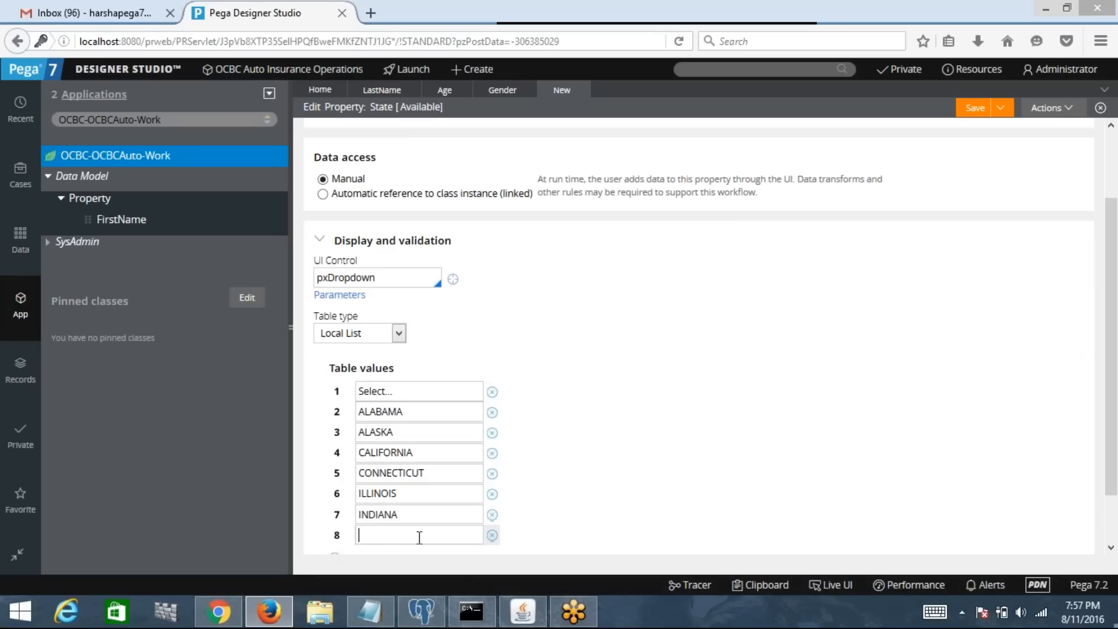
{"action": "type", "text": "NEWJERCY"}
{"action": "scroll", "coordinate": [936, 517], "scroll_direction": "down", "scroll_amount": 2}
{"action": "left_click", "coordinate": [334, 496]}
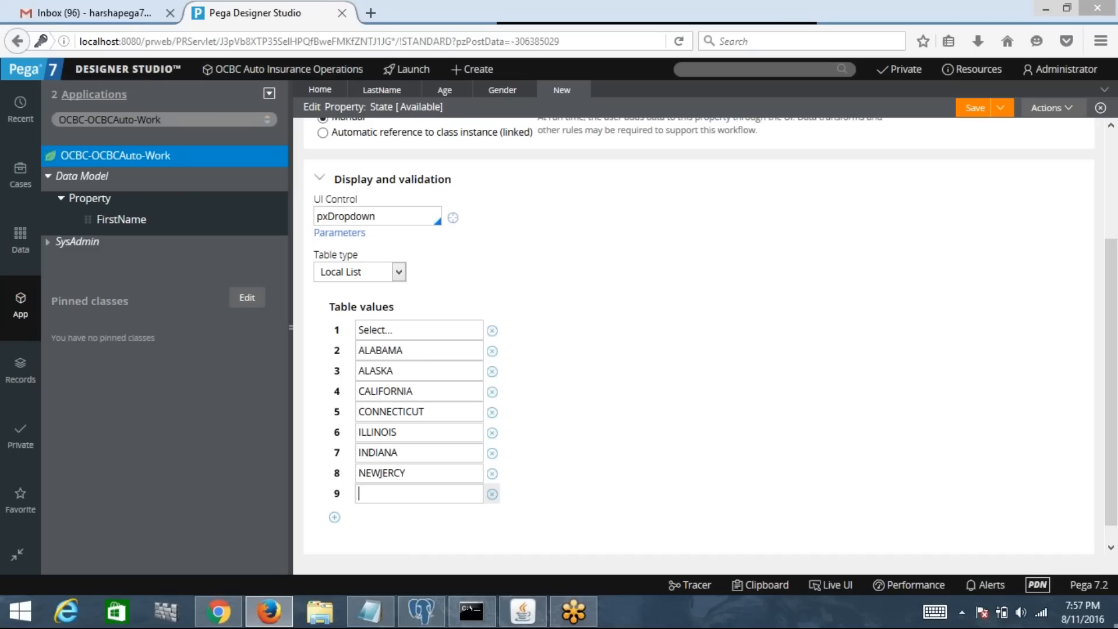
{"action": "type", "text": "NEWYORL"}
{"action": "key", "text": "BackSpace"}
Step: Add WASHINGTON as the State property's tenth value in a new row and save the rule
{"action": "type", "text": "K"}
{"action": "left_click", "coordinate": [334, 518]}
{"action": "type", "text": "WAS"}
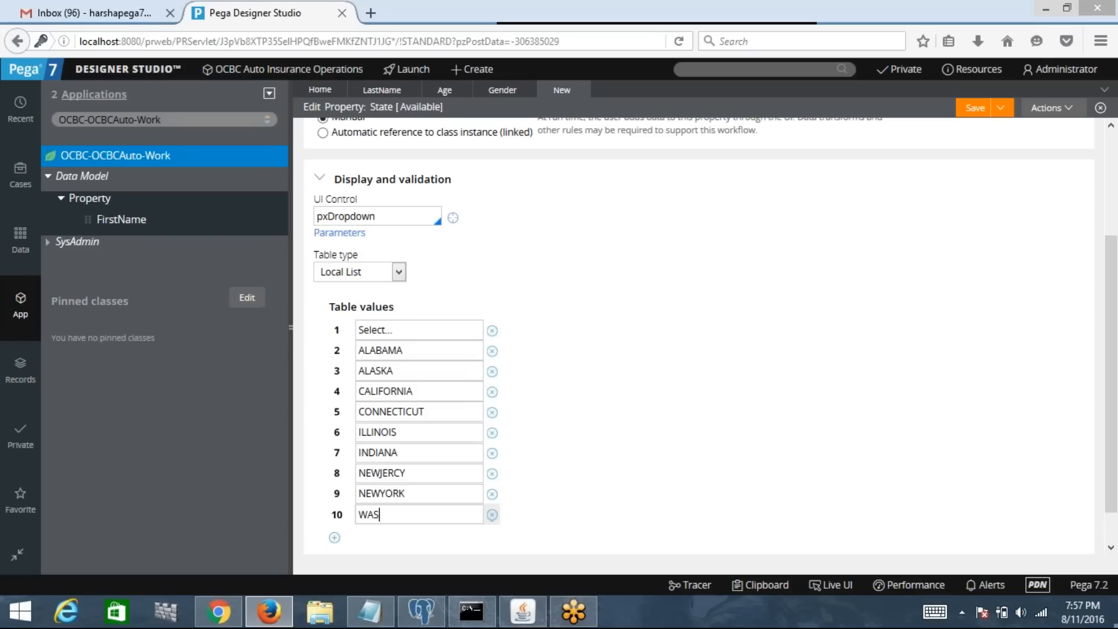
{"action": "type", "text": "HINGTON"}
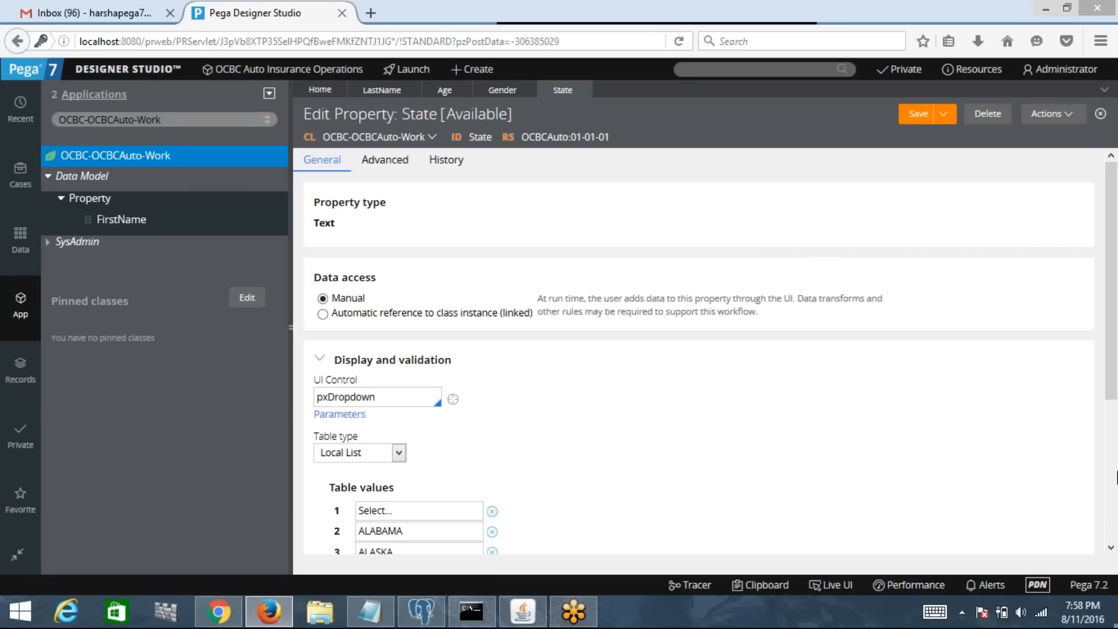
{"action": "scroll", "coordinate": [1117, 478], "scroll_direction": "down", "scroll_amount": 4}
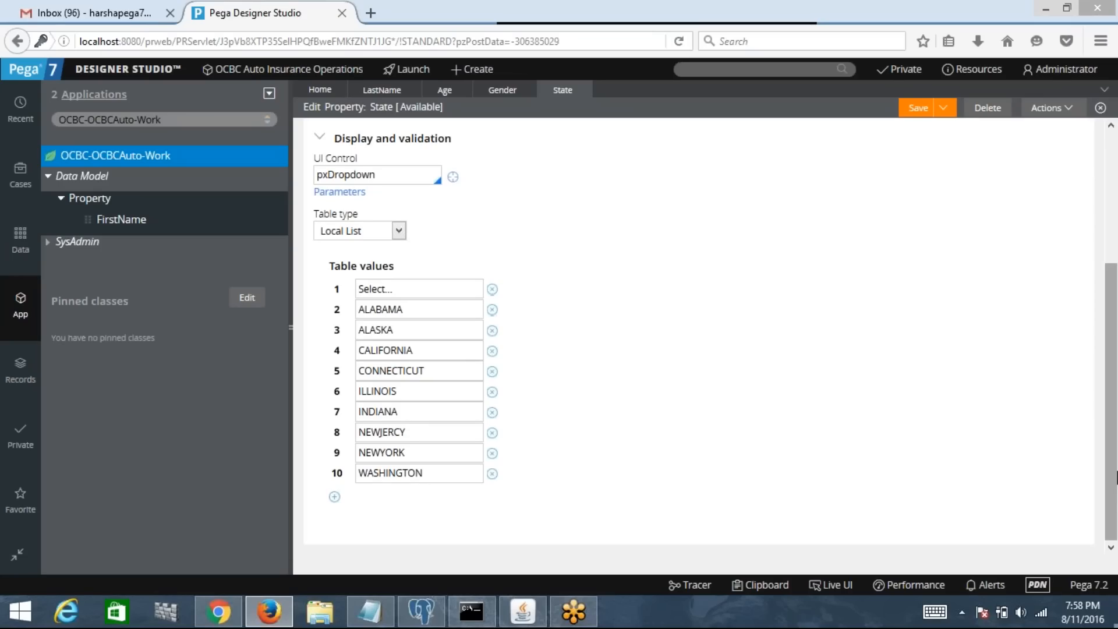
{"action": "left_click", "coordinate": [450, 291]}
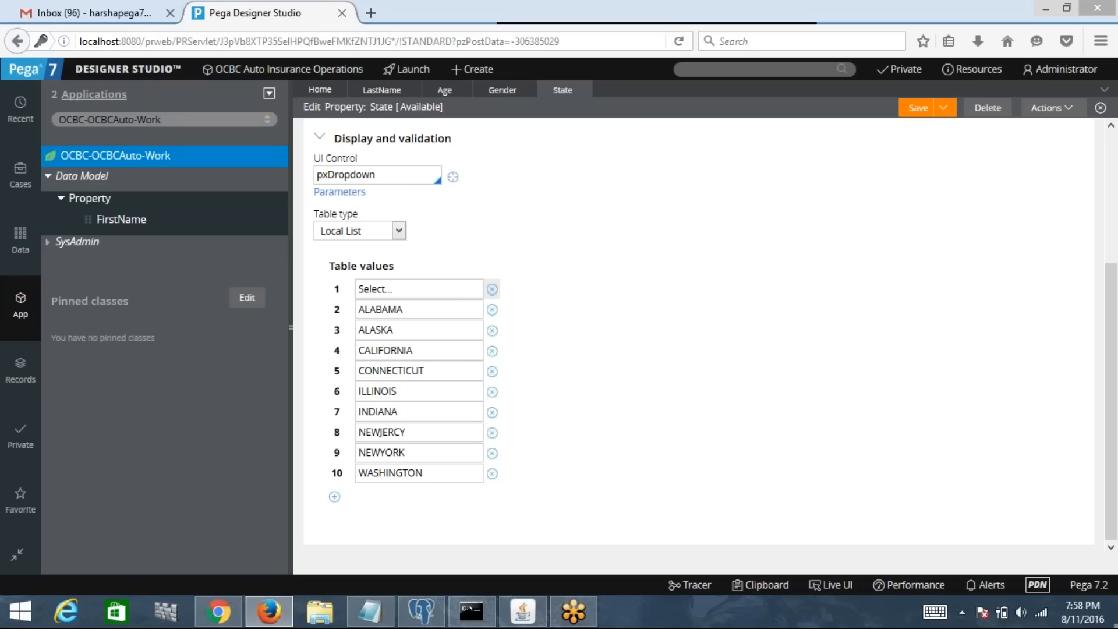
Step: Create a new Data Model property labelled City on OCBC-OCBCAuto-Work and open its rule
{"action": "right_click", "coordinate": [120, 165]}
{"action": "mouse_move", "coordinate": [137, 181]}
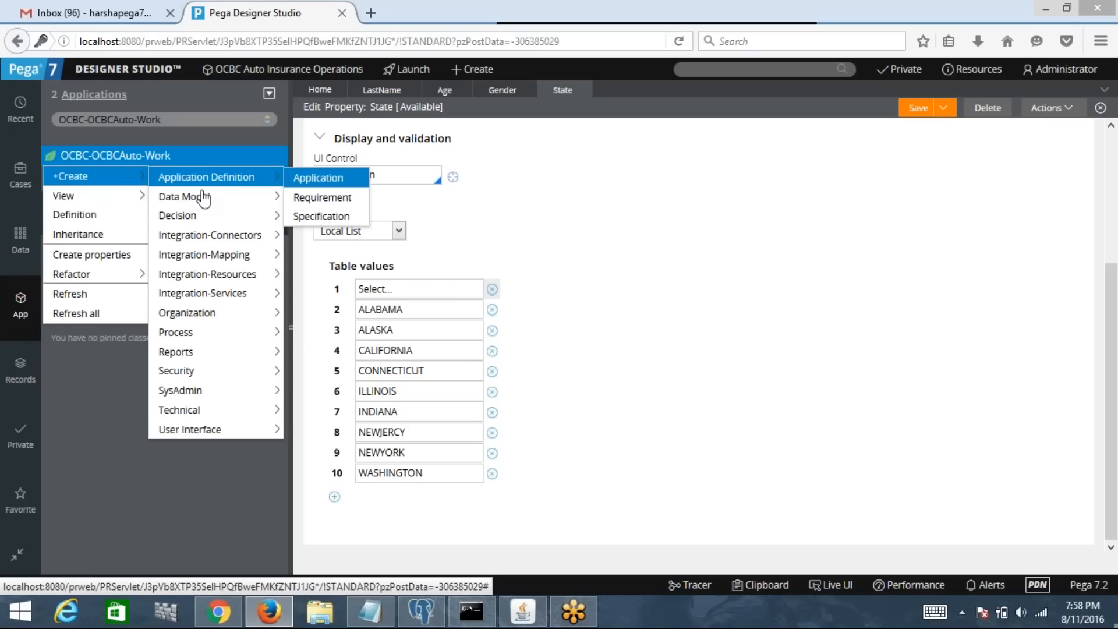
{"action": "mouse_move", "coordinate": [239, 194]}
{"action": "left_click", "coordinate": [324, 295]}
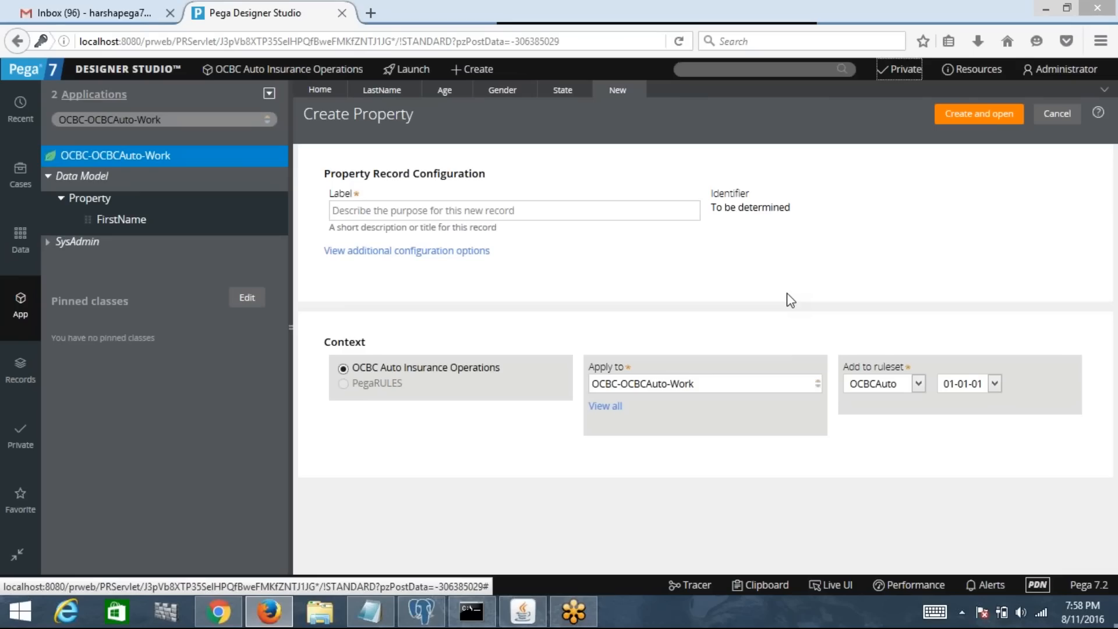
{"action": "left_click", "coordinate": [605, 214]}
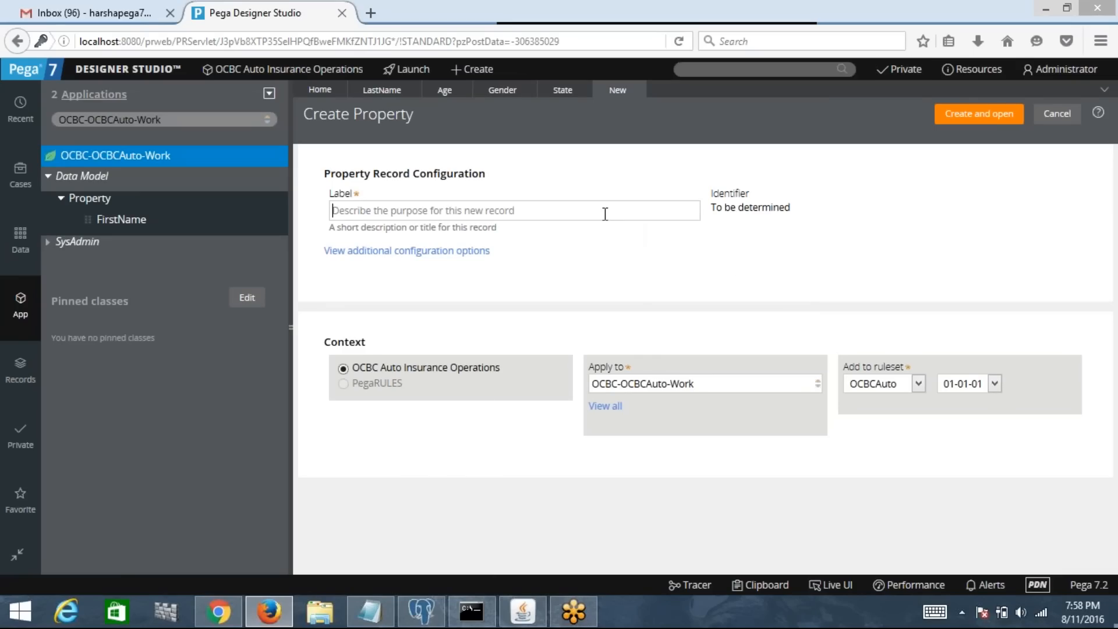
{"action": "type", "text": "City"}
{"action": "left_click", "coordinate": [978, 114]}
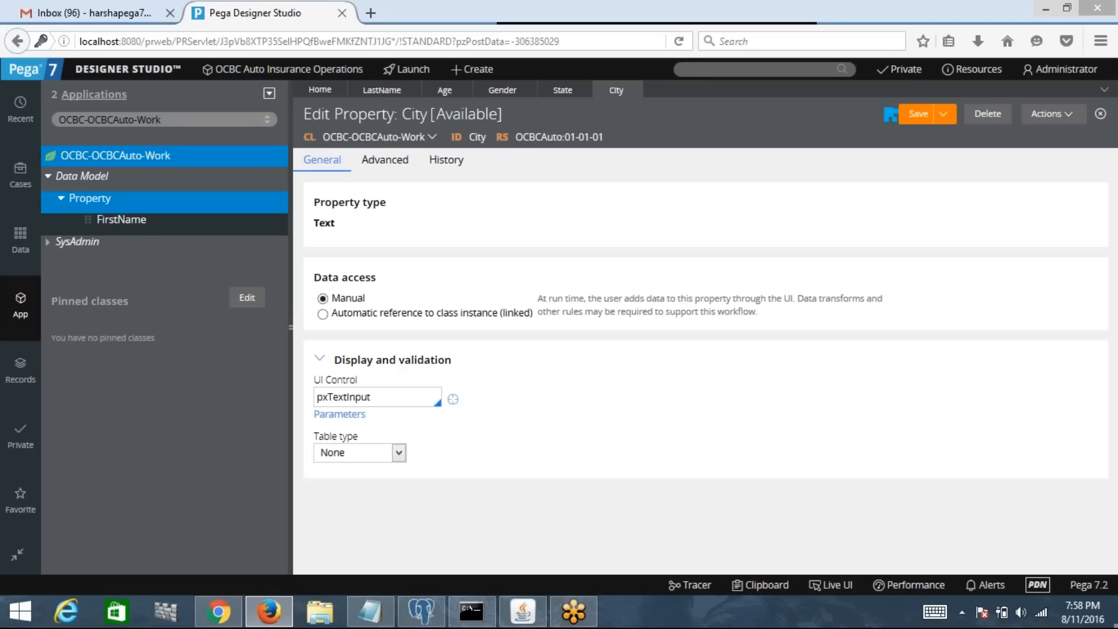
{"action": "right_click", "coordinate": [117, 157]}
Step: Create a ZIP Data Model property on OCBC-OCBCAuto-Work, open it, and save the rule
{"action": "mouse_move", "coordinate": [87, 175]}
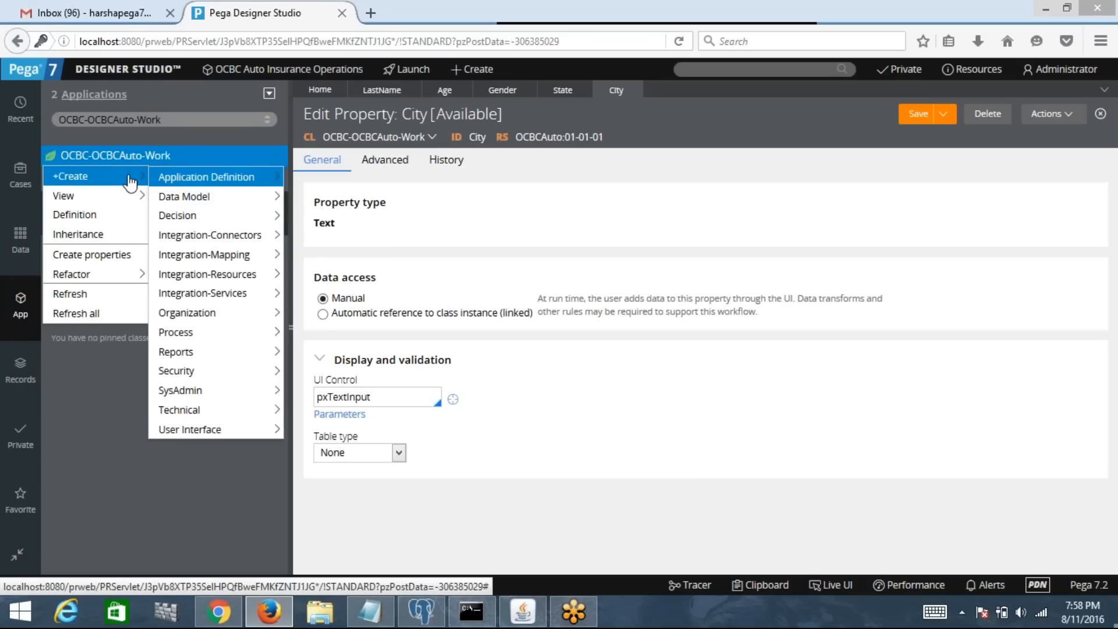
{"action": "mouse_move", "coordinate": [209, 197]}
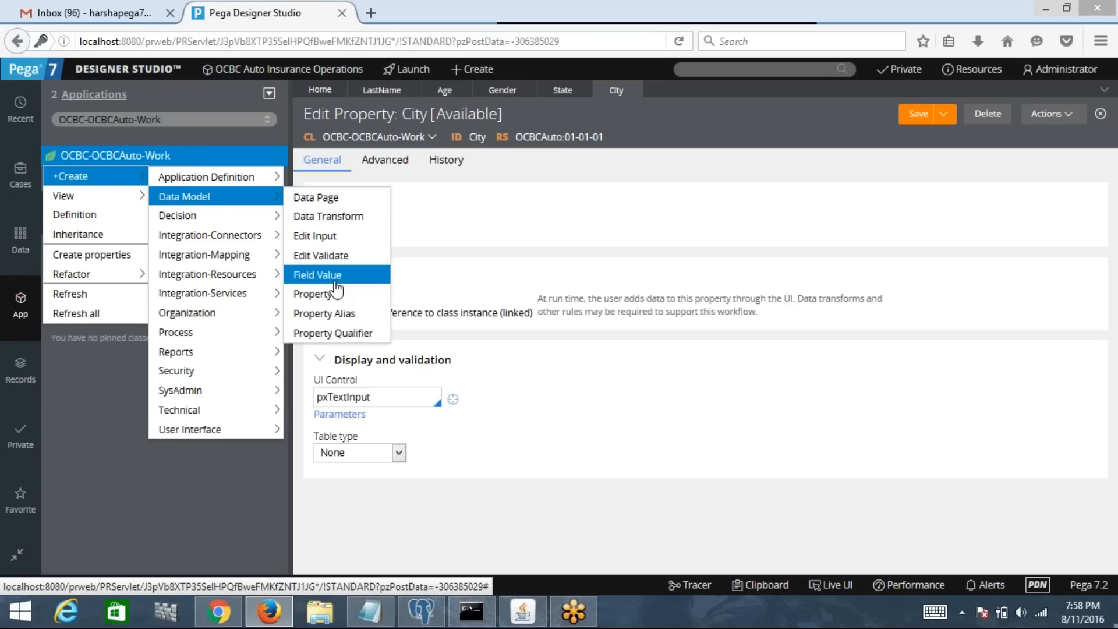
{"action": "left_click", "coordinate": [312, 294]}
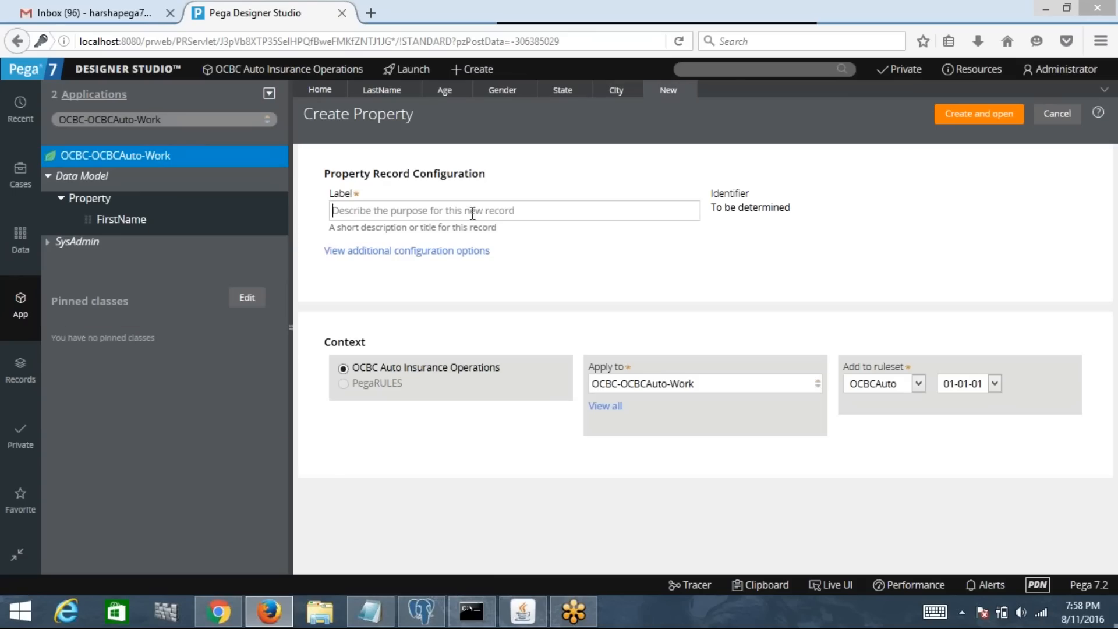
{"action": "type", "text": "ZIP"}
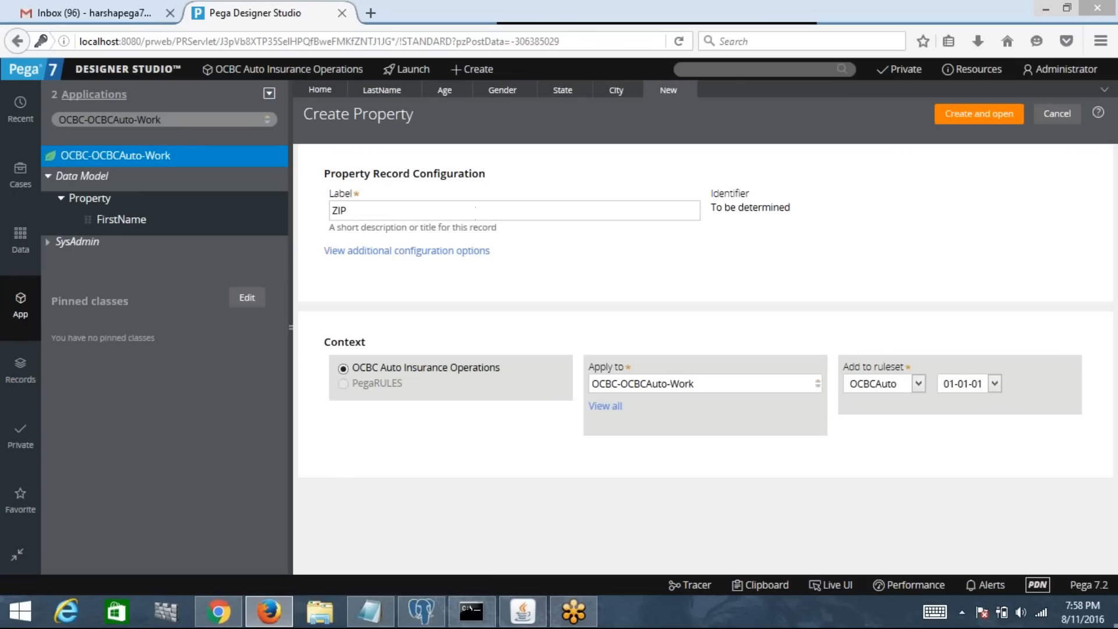
{"action": "left_click", "coordinate": [980, 116]}
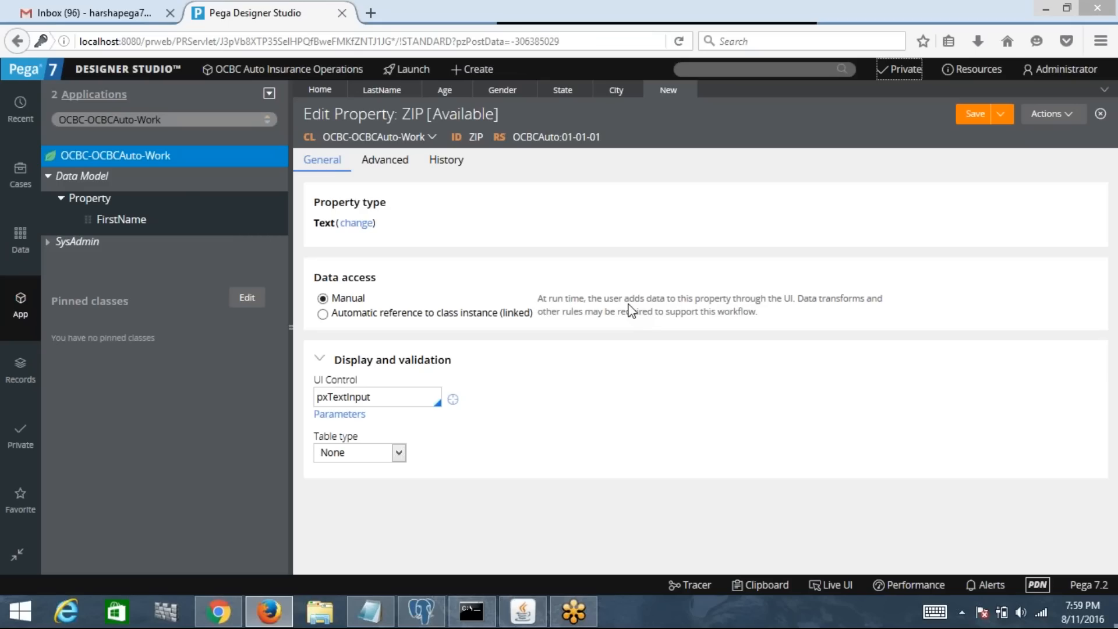
{"action": "left_click", "coordinate": [970, 116]}
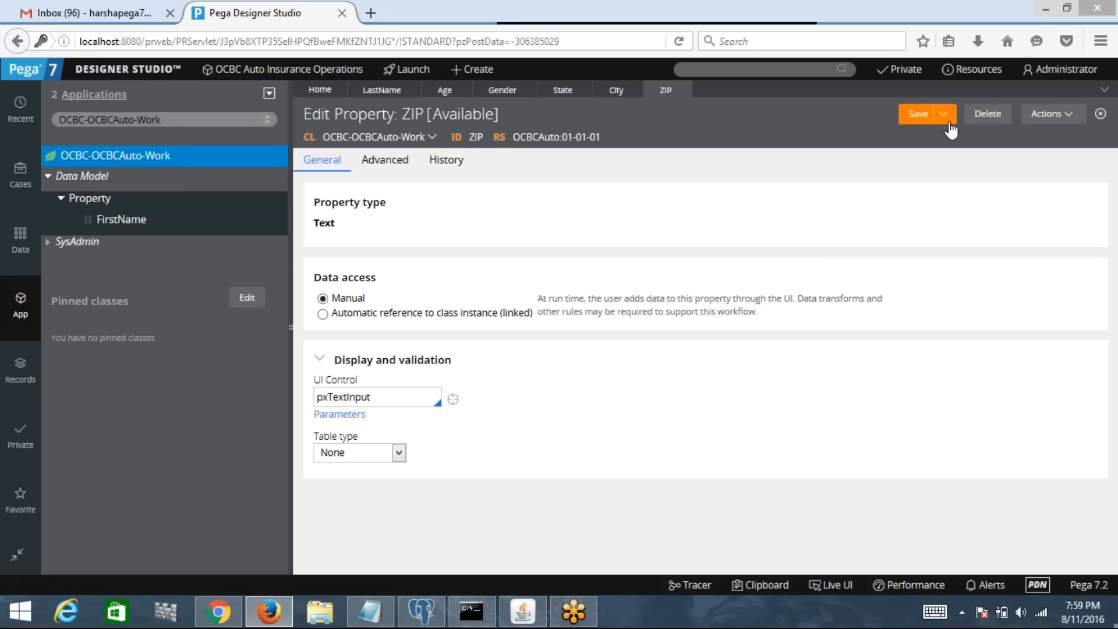
{"action": "left_click", "coordinate": [917, 117]}
Step: Create a new Data Model property labelled Telephone on OCBC-OCBCAuto-Work and open it
{"action": "right_click", "coordinate": [150, 166]}
{"action": "mouse_move", "coordinate": [151, 170]}
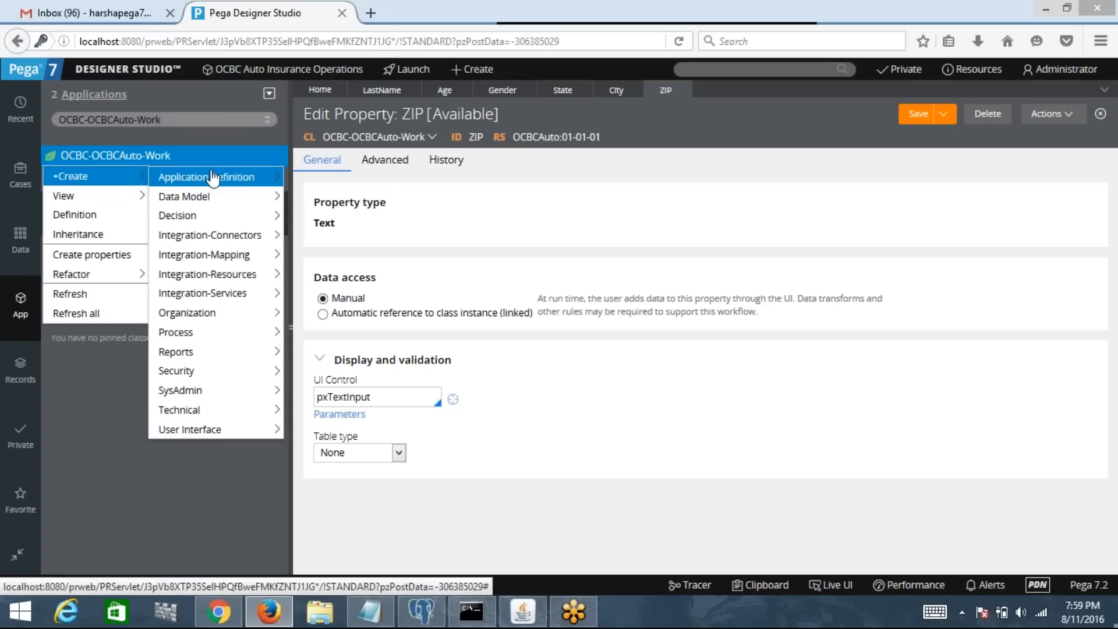
{"action": "mouse_move", "coordinate": [241, 197]}
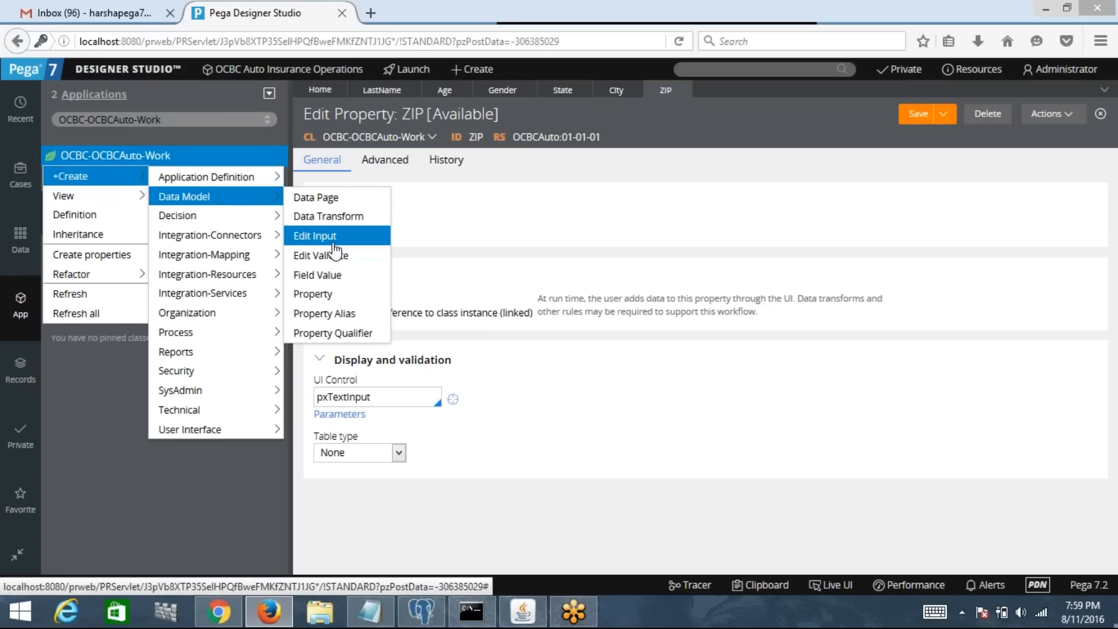
{"action": "left_click", "coordinate": [324, 294]}
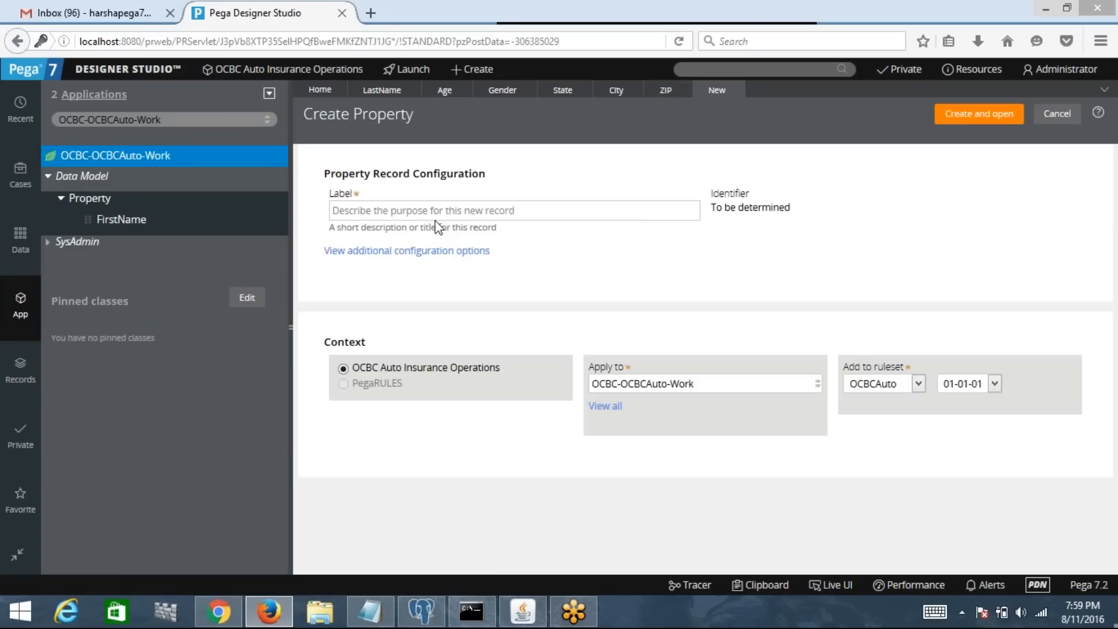
{"action": "type", "text": "Phone"}
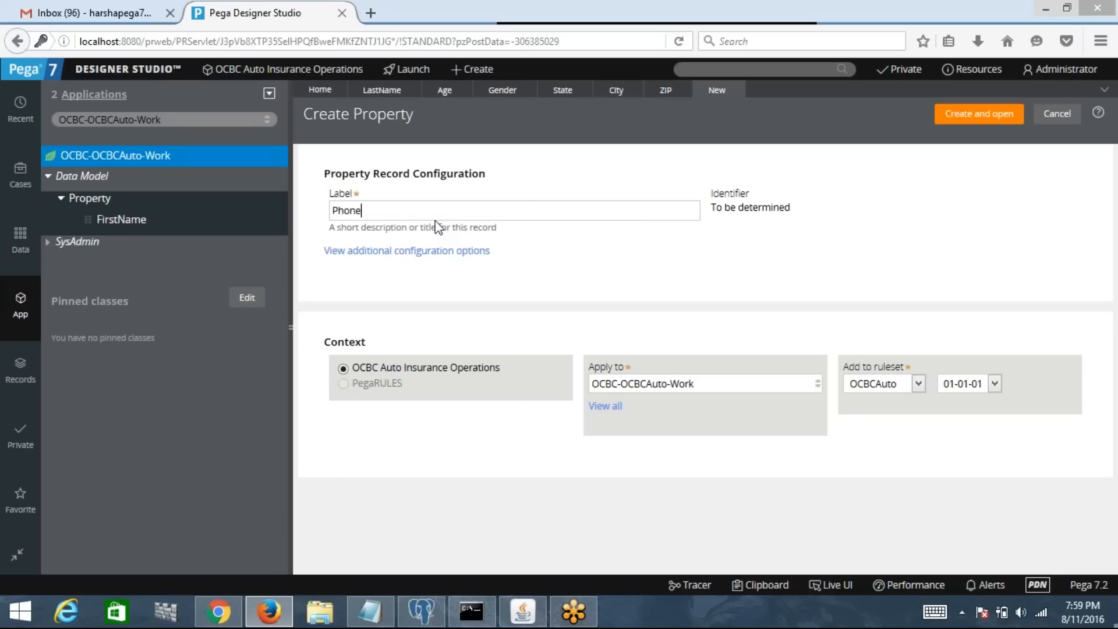
{"action": "key", "text": "BackSpace"}
{"action": "key", "text": "BackSpace"}
{"action": "key", "text": "BackSpace"}
{"action": "key", "text": "BackSpace"}
{"action": "key", "text": "BackSpace"}
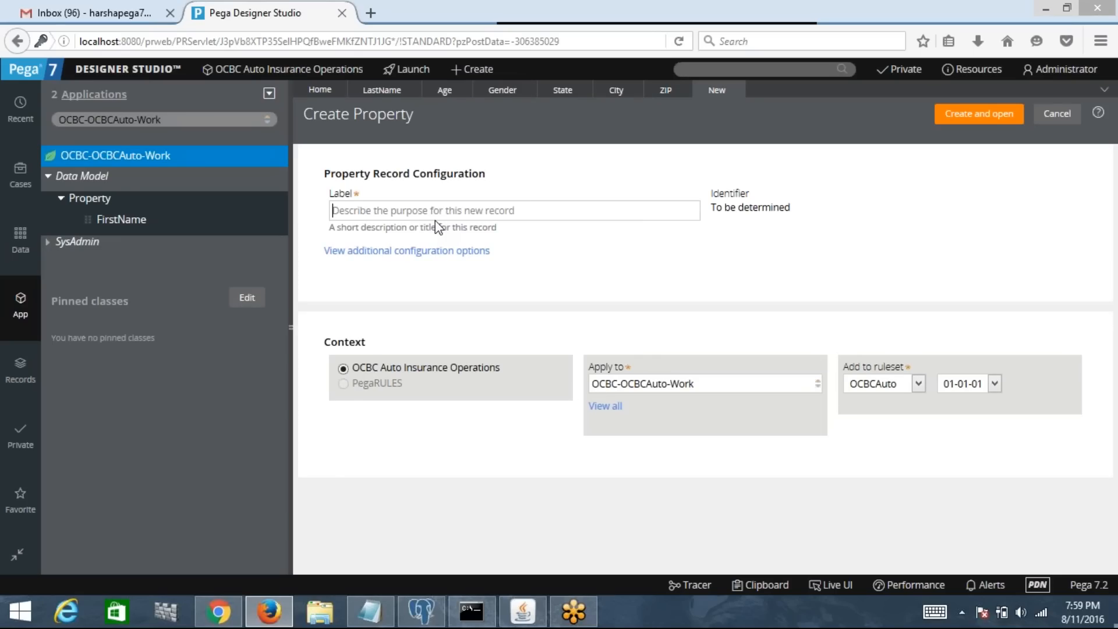
{"action": "type", "text": "Tele"}
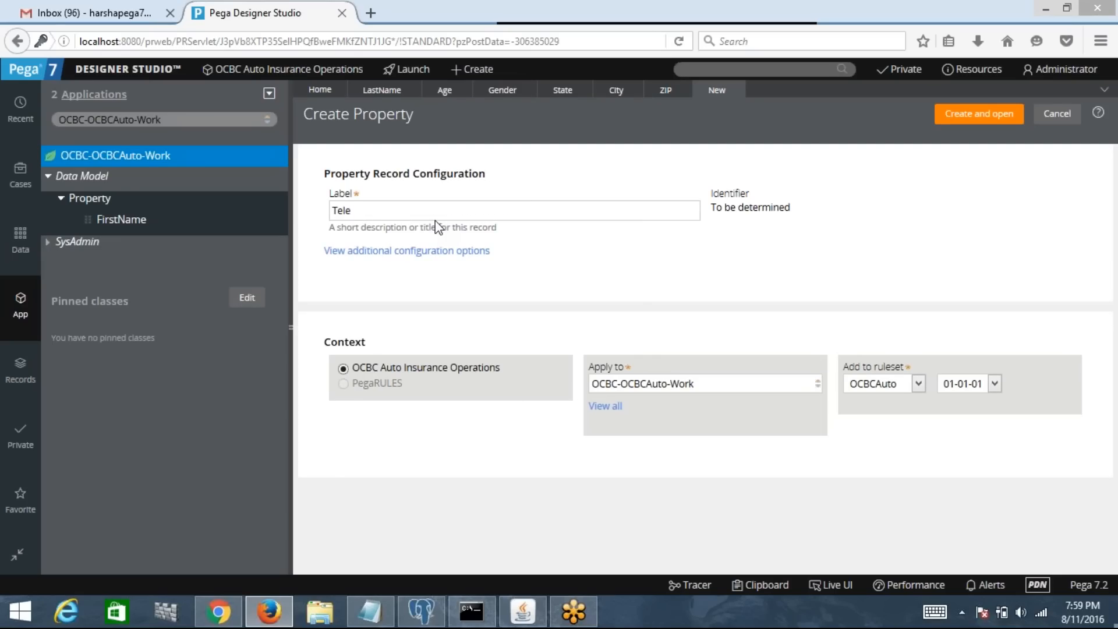
{"action": "type", "text": "phone"}
{"action": "left_click", "coordinate": [957, 122]}
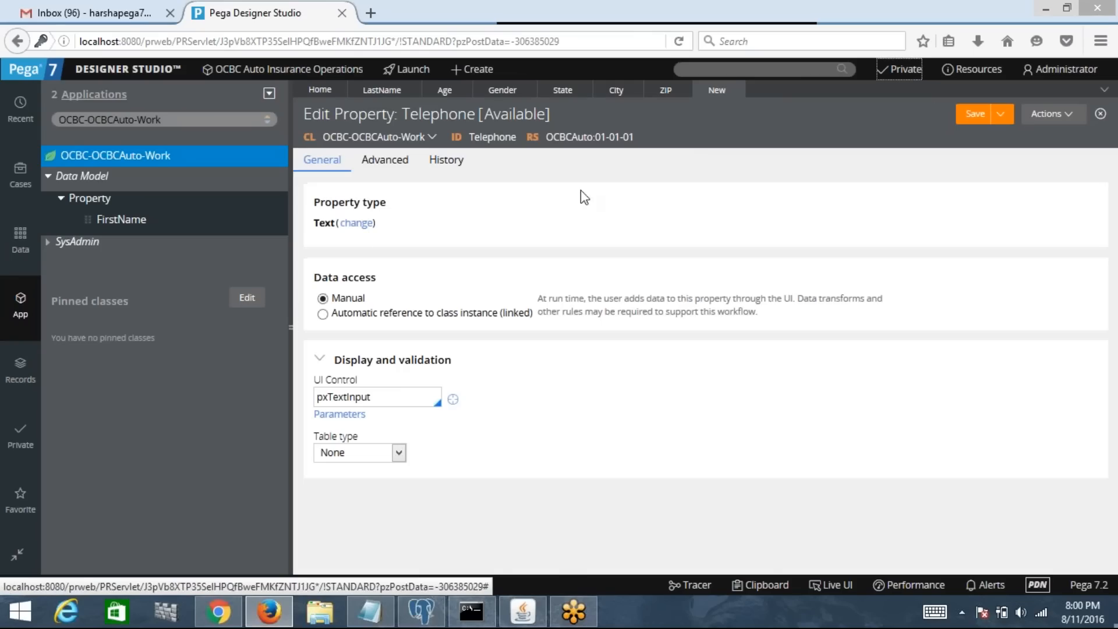
Step: Confirm the Telephone property type stays Text and save the rule
{"action": "left_click", "coordinate": [357, 224]}
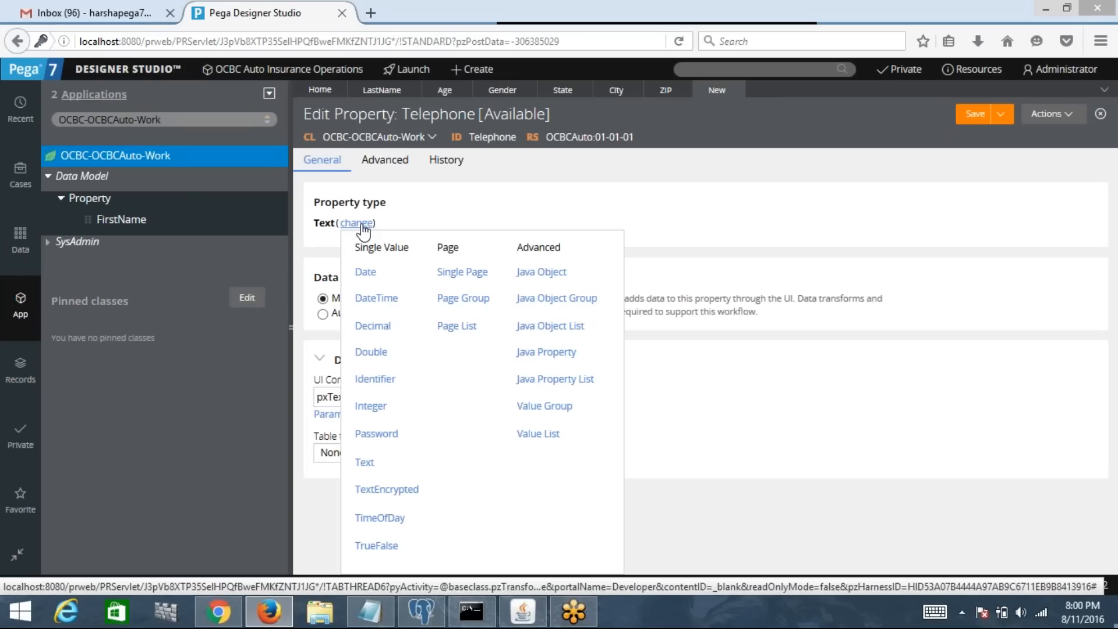
{"action": "left_click", "coordinate": [808, 424]}
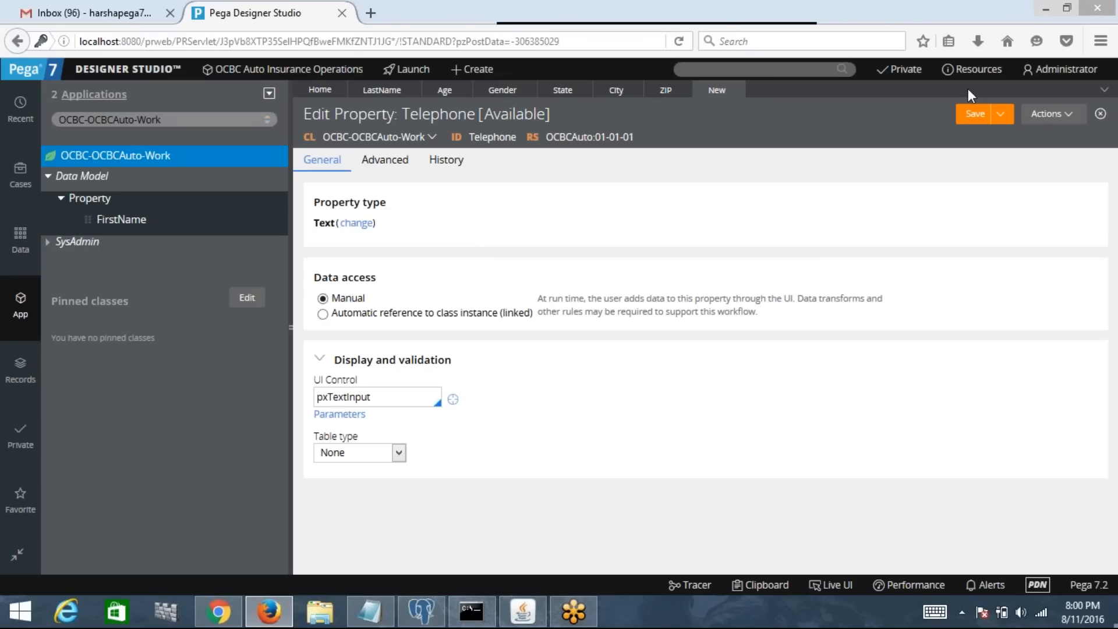
{"action": "left_click", "coordinate": [973, 113]}
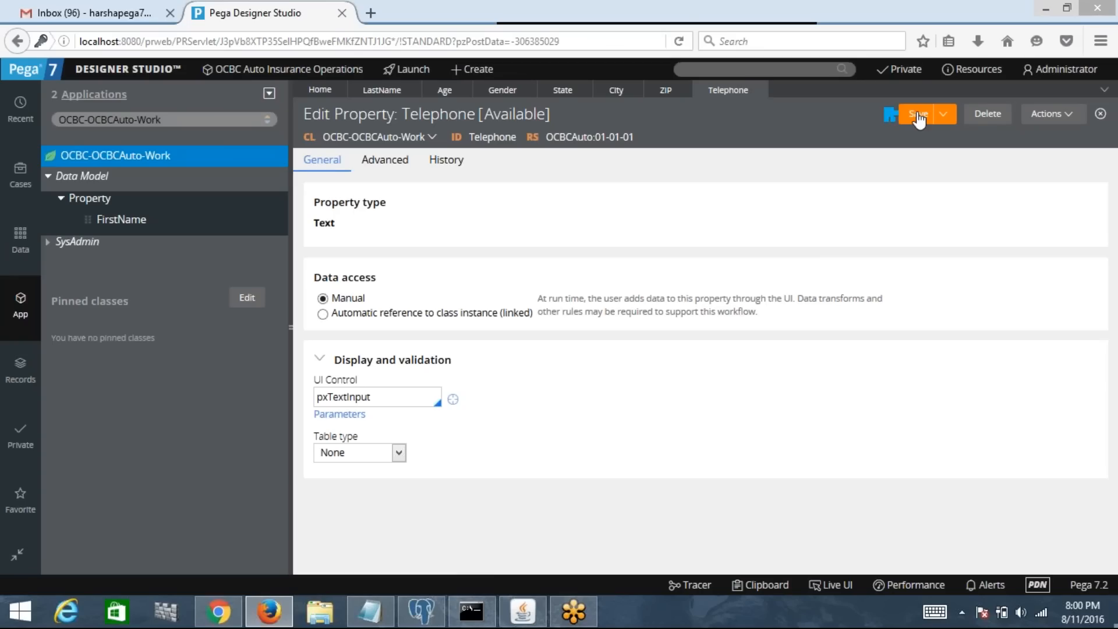
Step: Create a property labelled 'Email Address' (identifier EmailAddress) on OCBC-OCBCAuto-Work, fixing the typo
{"action": "right_click", "coordinate": [136, 165]}
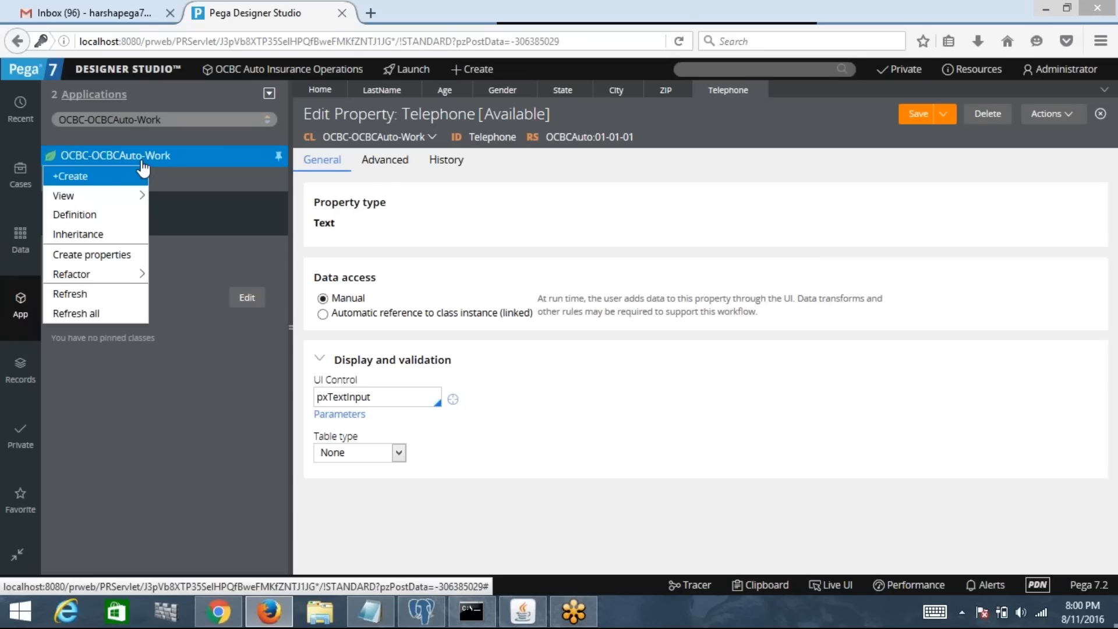
{"action": "mouse_move", "coordinate": [140, 176]}
{"action": "mouse_move", "coordinate": [203, 186]}
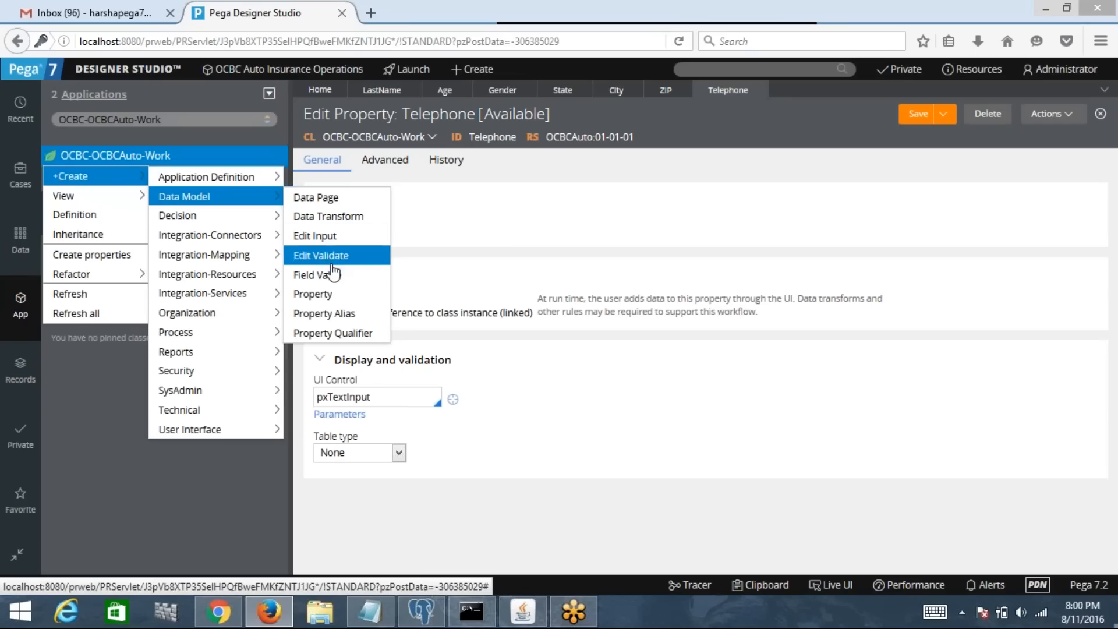
{"action": "left_click", "coordinate": [330, 295]}
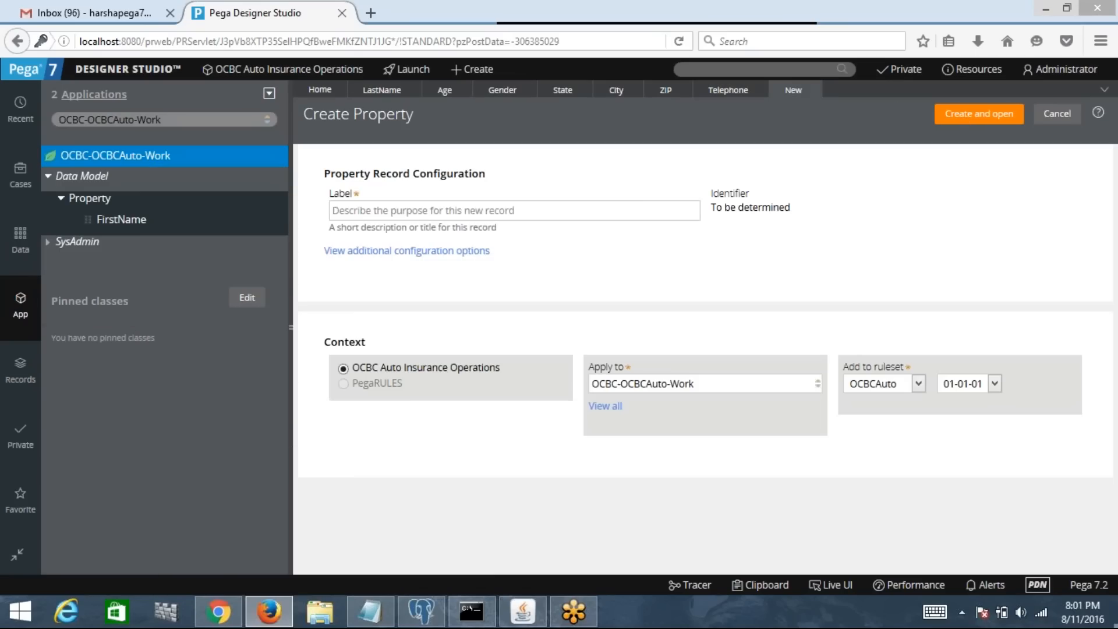
{"action": "type", "text": "Email "}
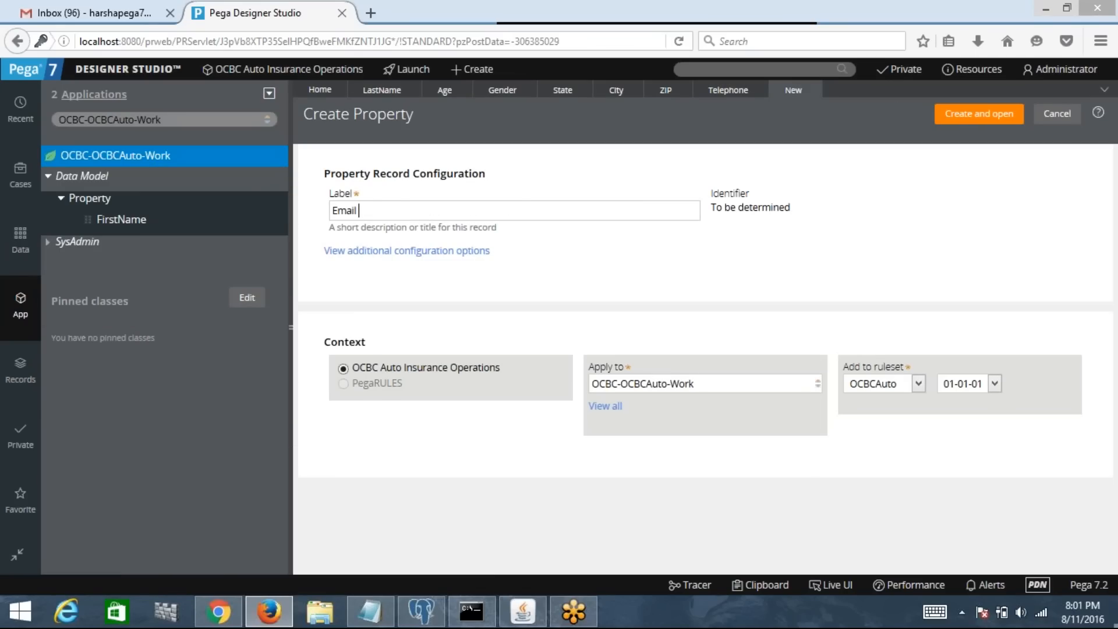
{"action": "type", "text": "Addresss"}
{"action": "key", "text": "Tab"}
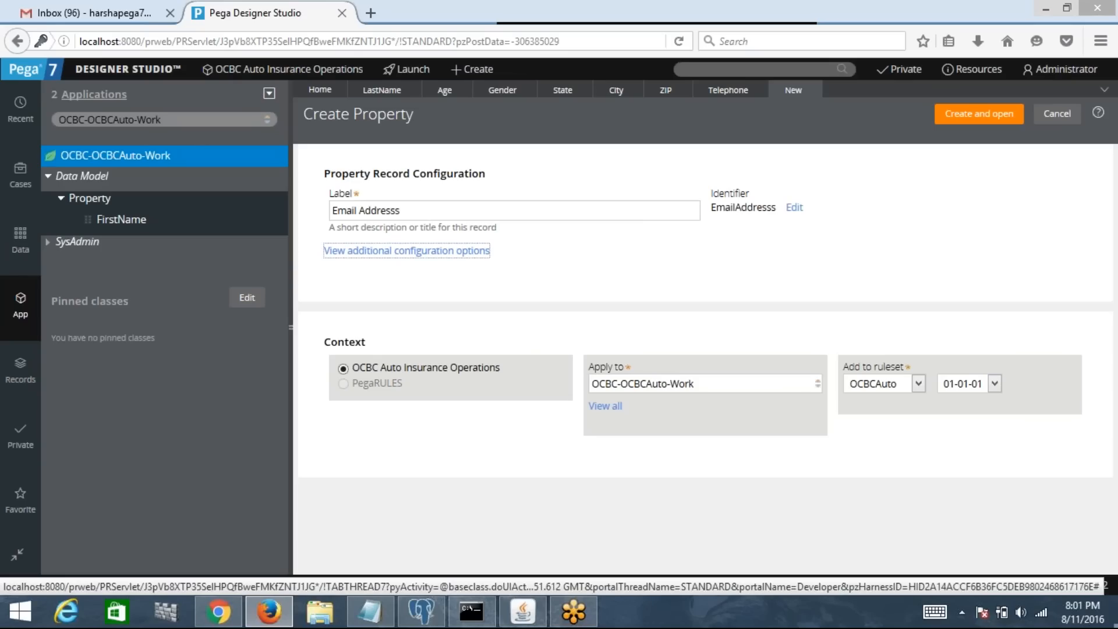
{"action": "left_click", "coordinate": [485, 211]}
{"action": "key", "text": "BackSpace"}
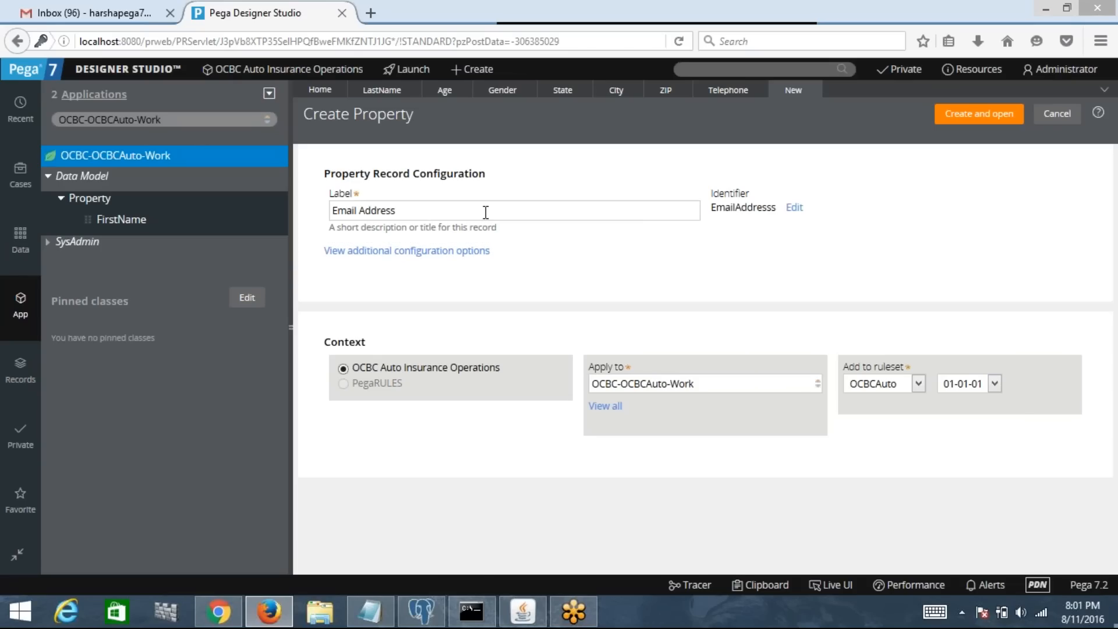
{"action": "key", "text": "Tab"}
{"action": "key", "text": "Return"}
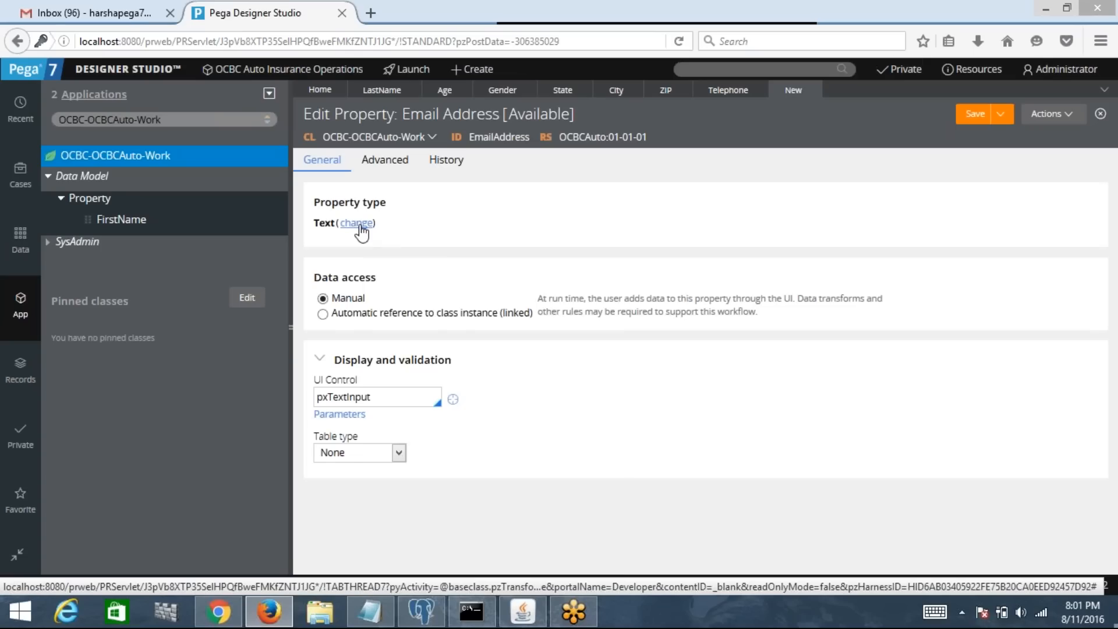
Step: Keep the Email Address property type as Text and save the rule
{"action": "left_click", "coordinate": [360, 226]}
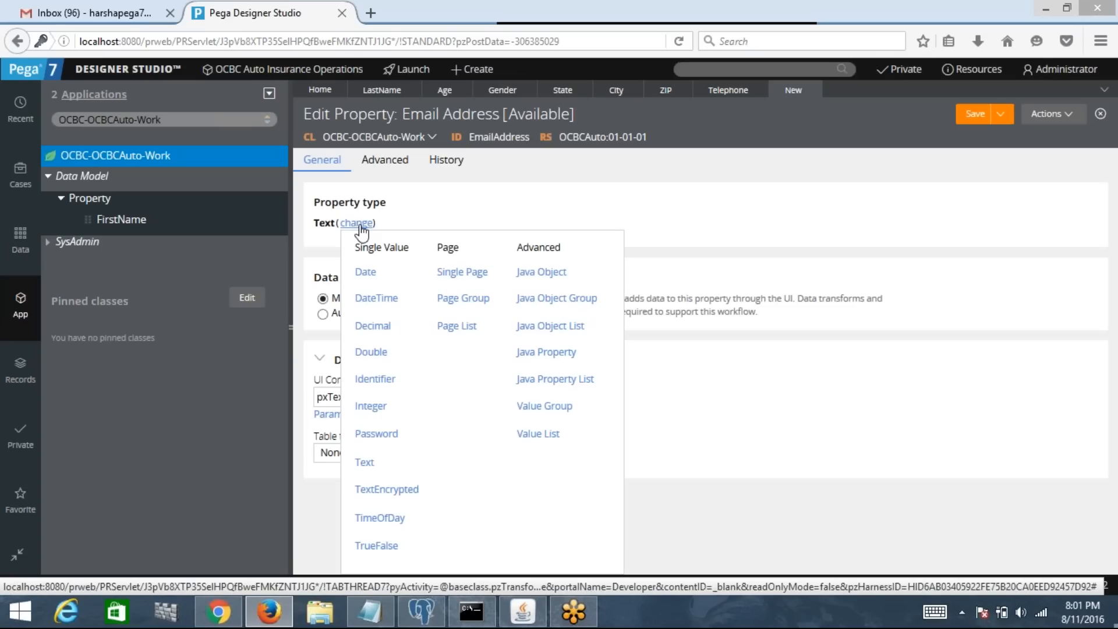
{"action": "left_click", "coordinate": [902, 496]}
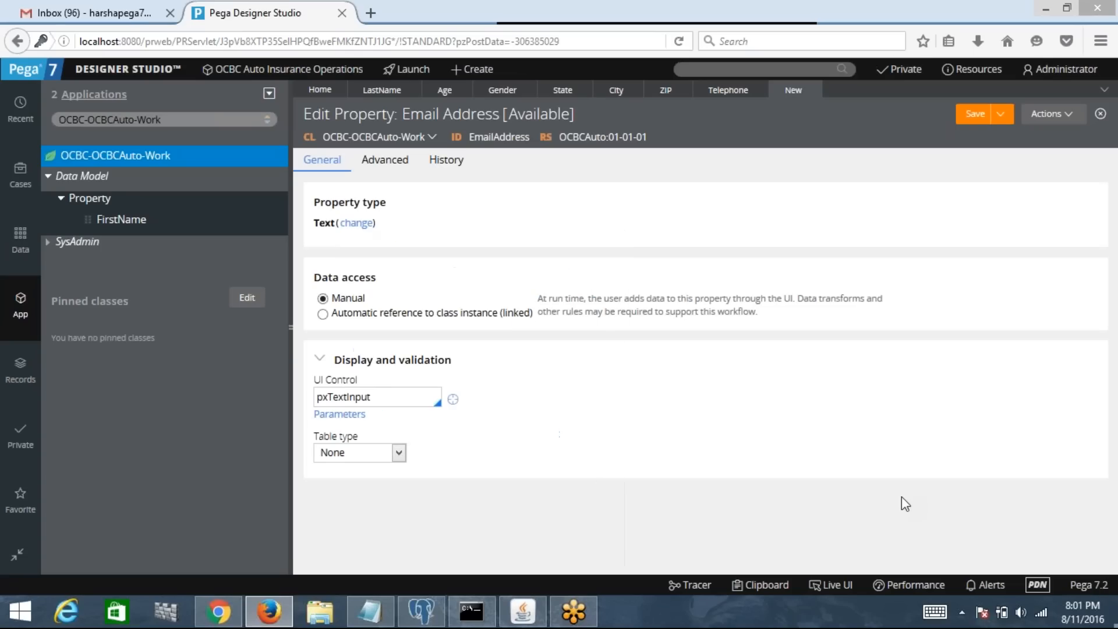
{"action": "left_click", "coordinate": [988, 124]}
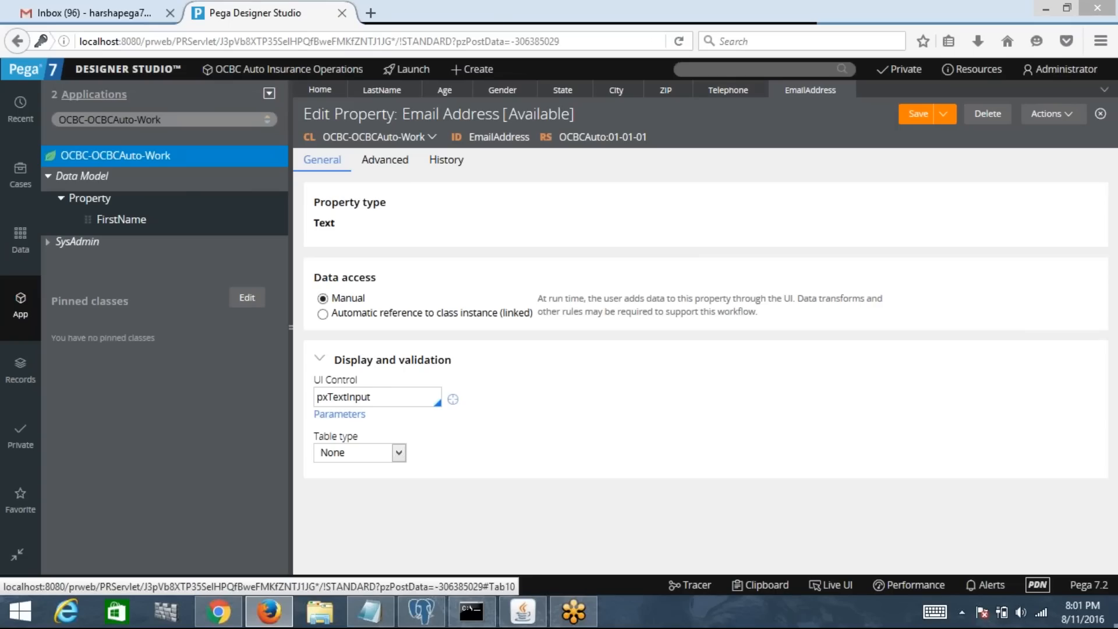
Step: Close all open rule tabs and refresh the application explorer tree
{"action": "left_click", "coordinate": [1105, 91]}
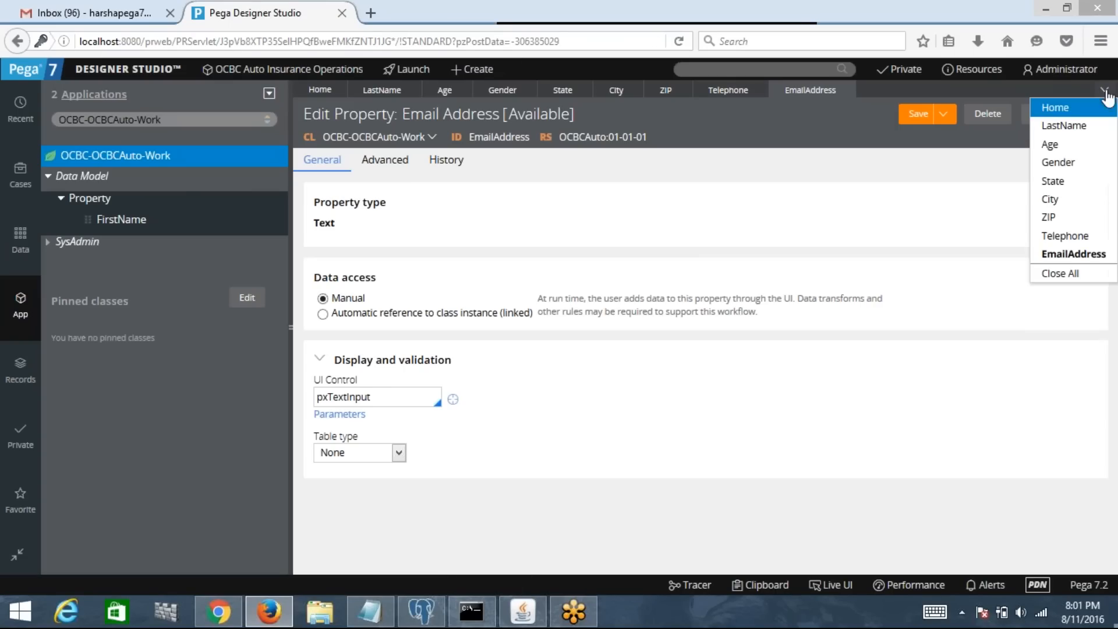
{"action": "left_click", "coordinate": [1060, 274]}
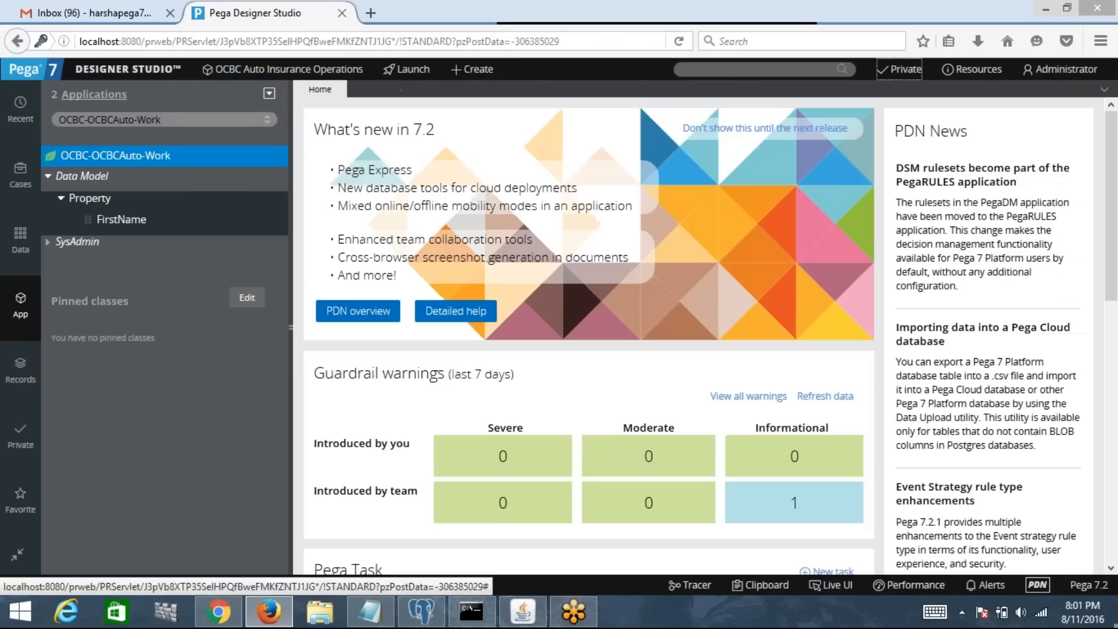
{"action": "right_click", "coordinate": [152, 156]}
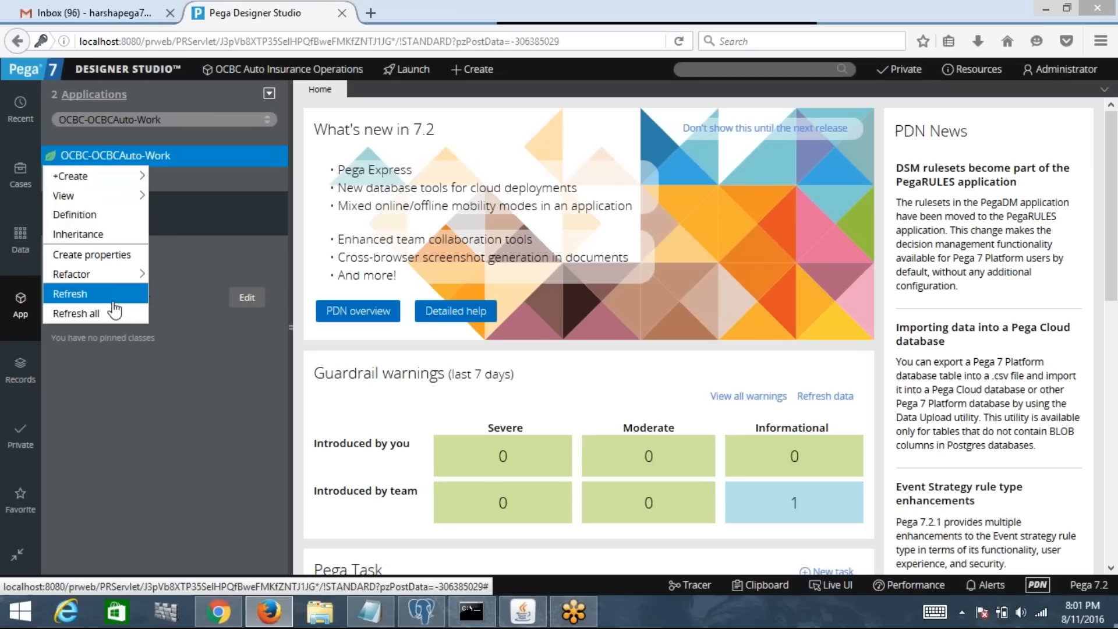
{"action": "left_click", "coordinate": [100, 318]}
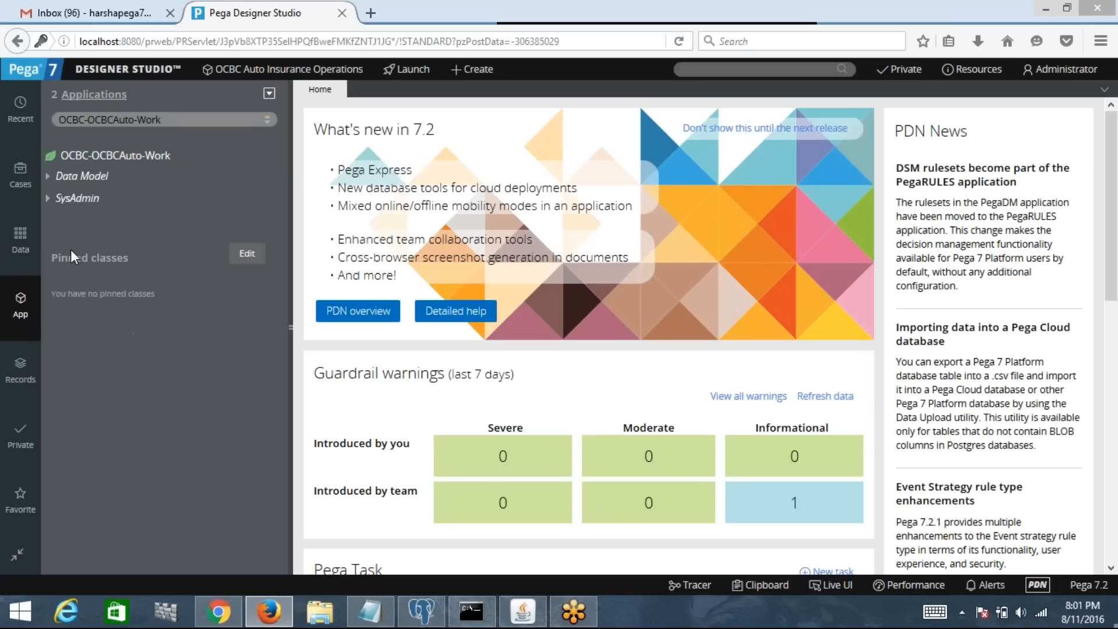
Step: Expand Data Model > Property to review Age through ZIP, then collapse the tree
{"action": "left_click", "coordinate": [47, 176]}
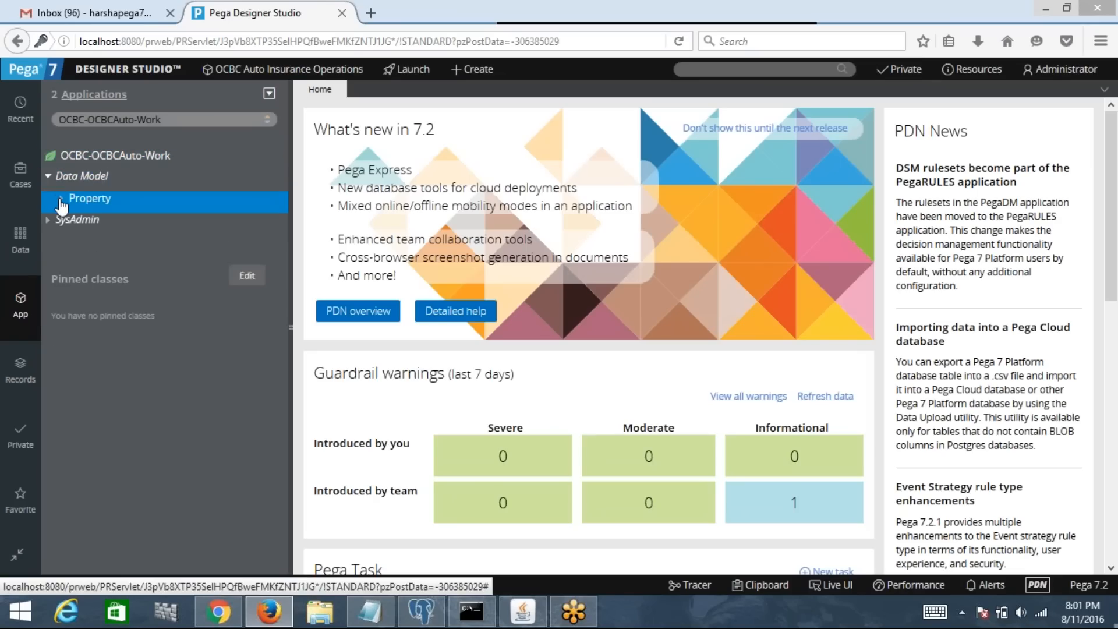
{"action": "left_click", "coordinate": [59, 200]}
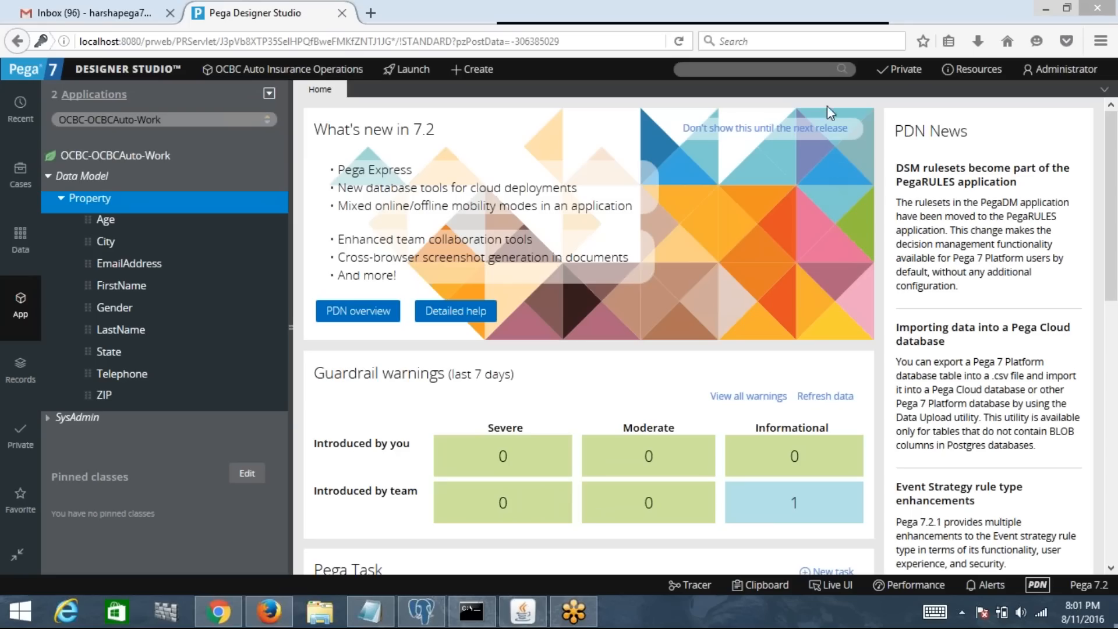
{"action": "left_click", "coordinate": [839, 69]}
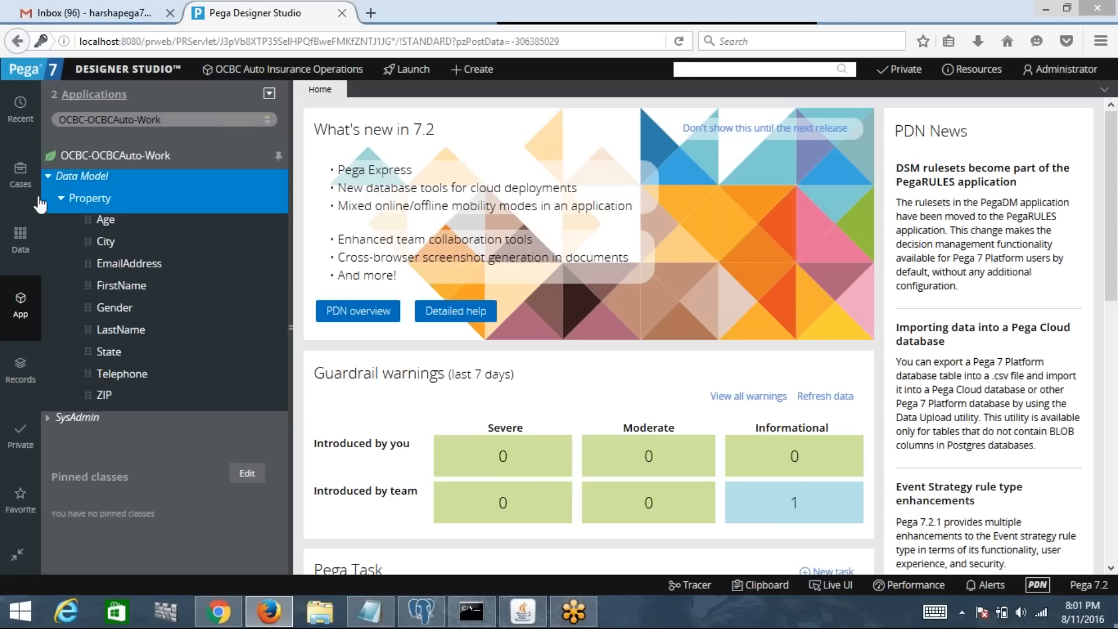
{"action": "left_click", "coordinate": [60, 199]}
{"action": "left_click", "coordinate": [50, 179]}
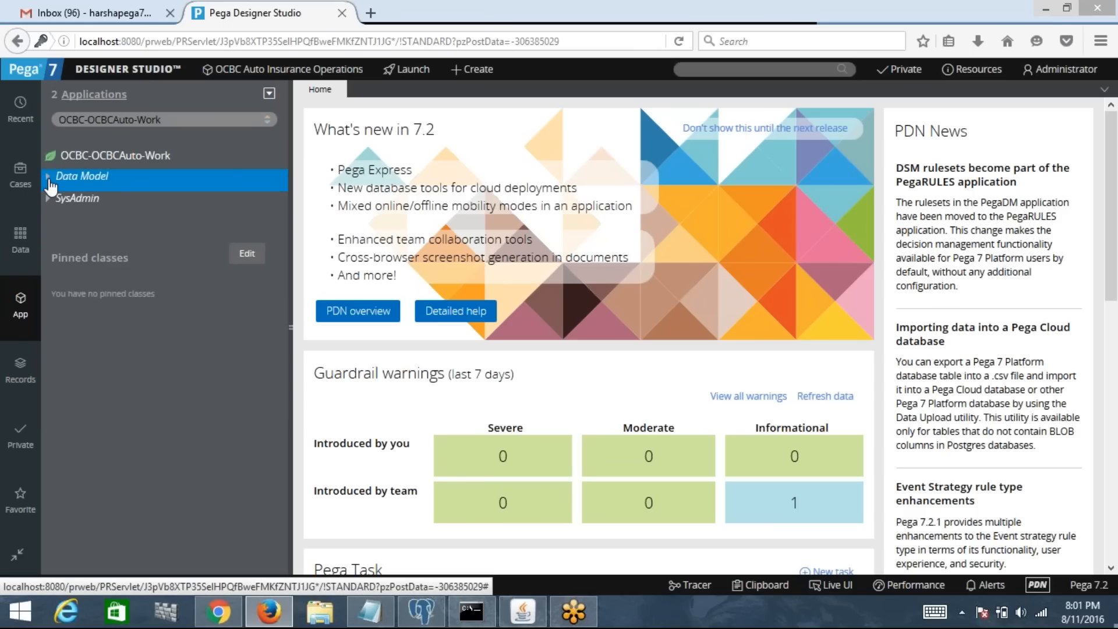
{"action": "left_click", "coordinate": [505, 47]}
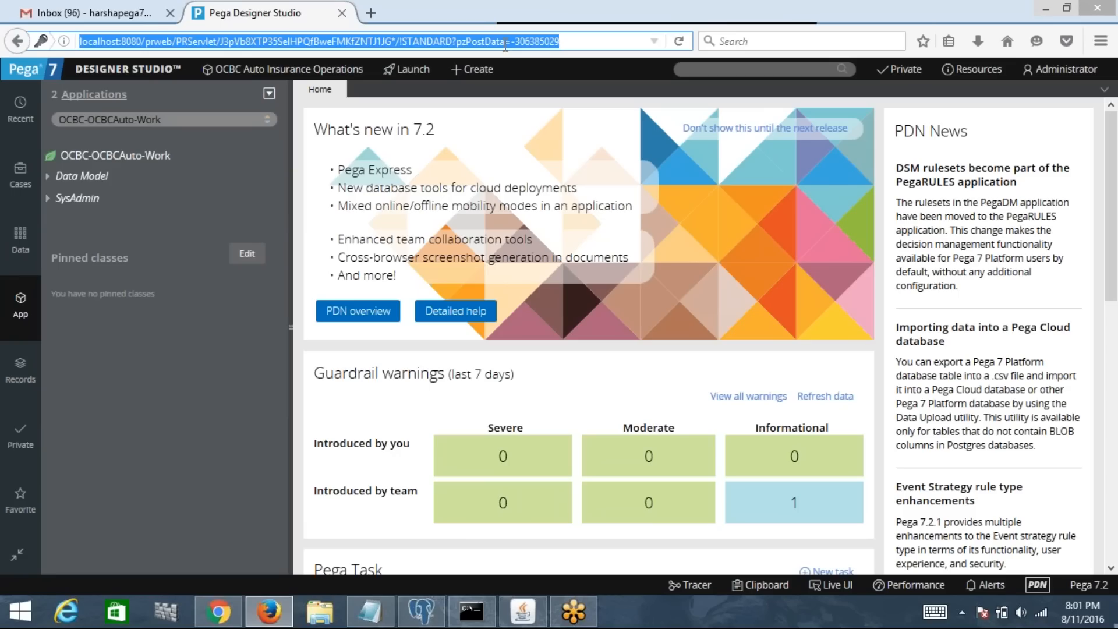
{"action": "left_click", "coordinate": [720, 16]}
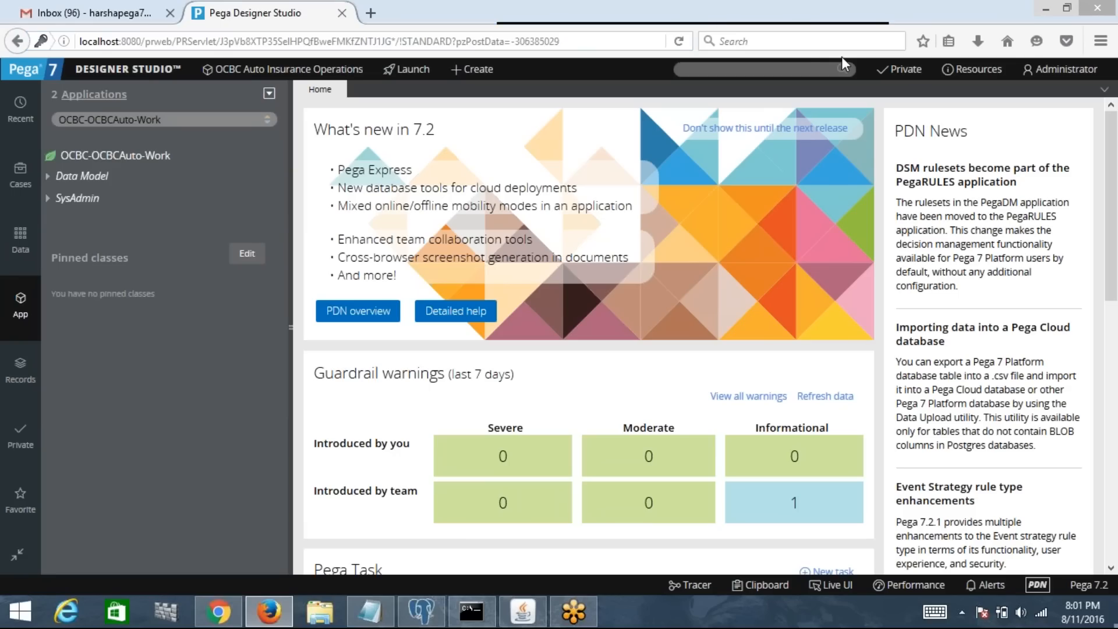
{"action": "left_click", "coordinate": [775, 66]}
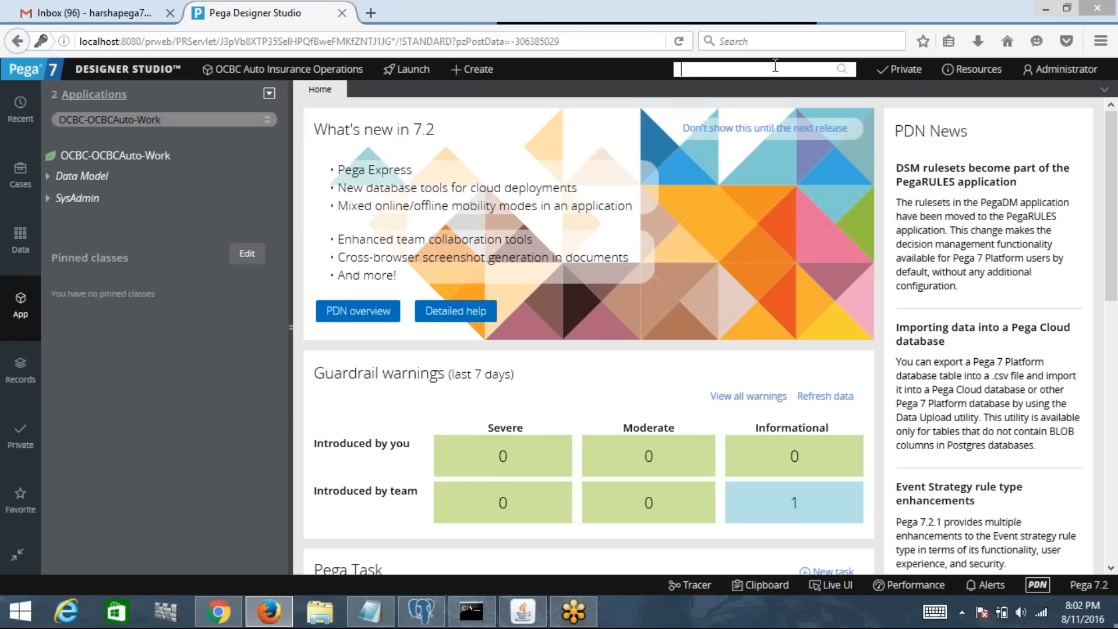
Step: Open the +Create > User Interface menu for the OCBC-OCBCAuto-Work class
{"action": "left_click", "coordinate": [85, 166]}
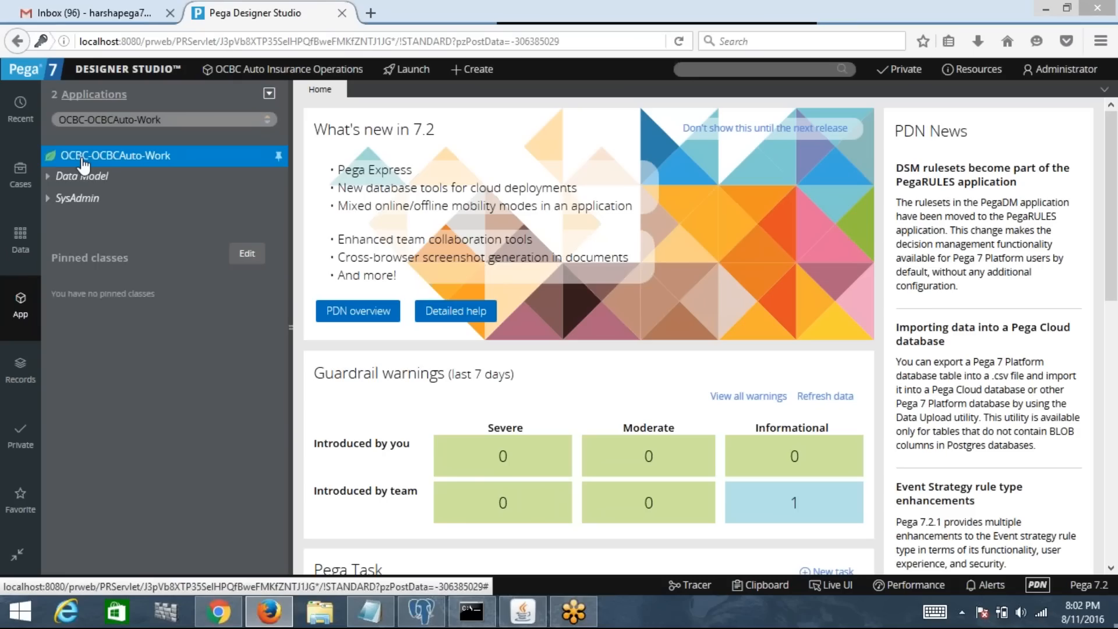
{"action": "right_click", "coordinate": [85, 166]}
{"action": "mouse_move", "coordinate": [99, 182]}
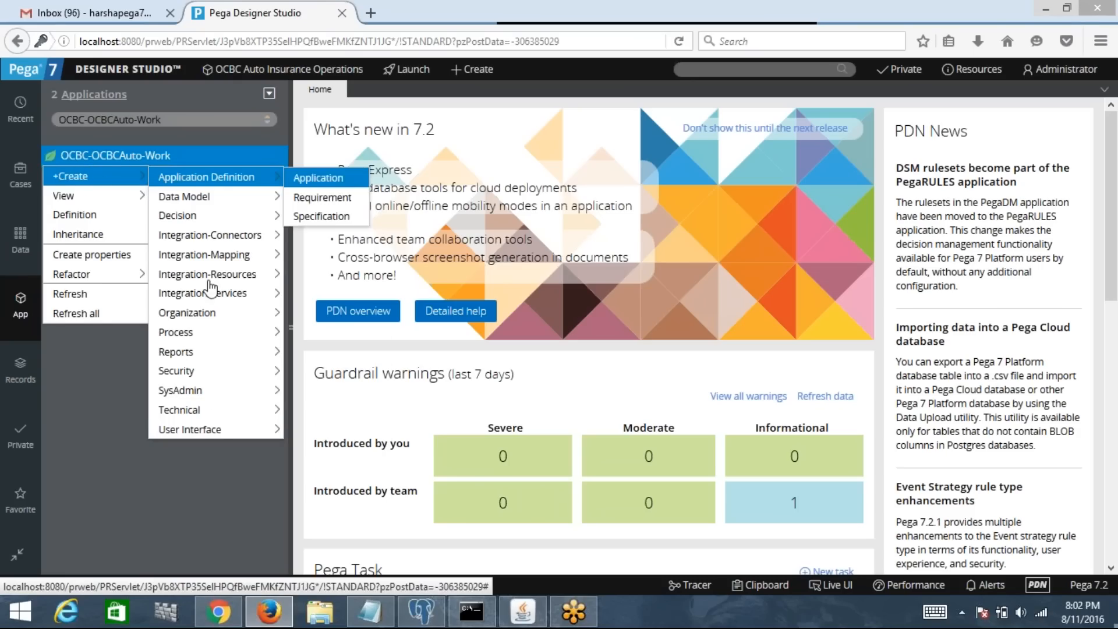
{"action": "mouse_move", "coordinate": [221, 432]}
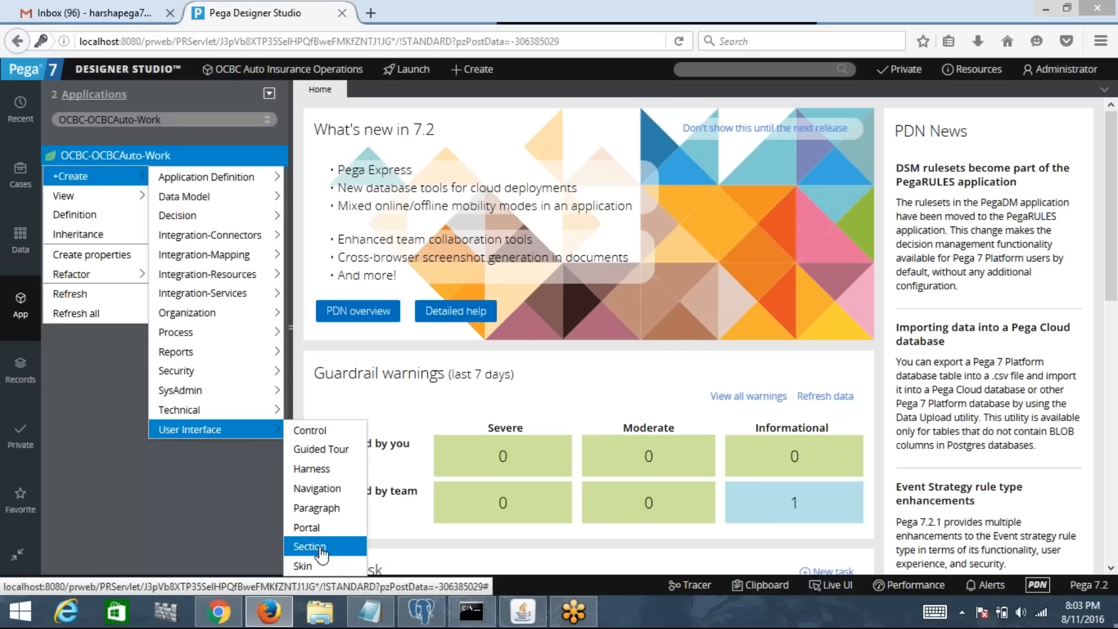
Step: Choose Section and label it CaptureCustomerDetailsSec so its identifier is generated
{"action": "left_click", "coordinate": [321, 551]}
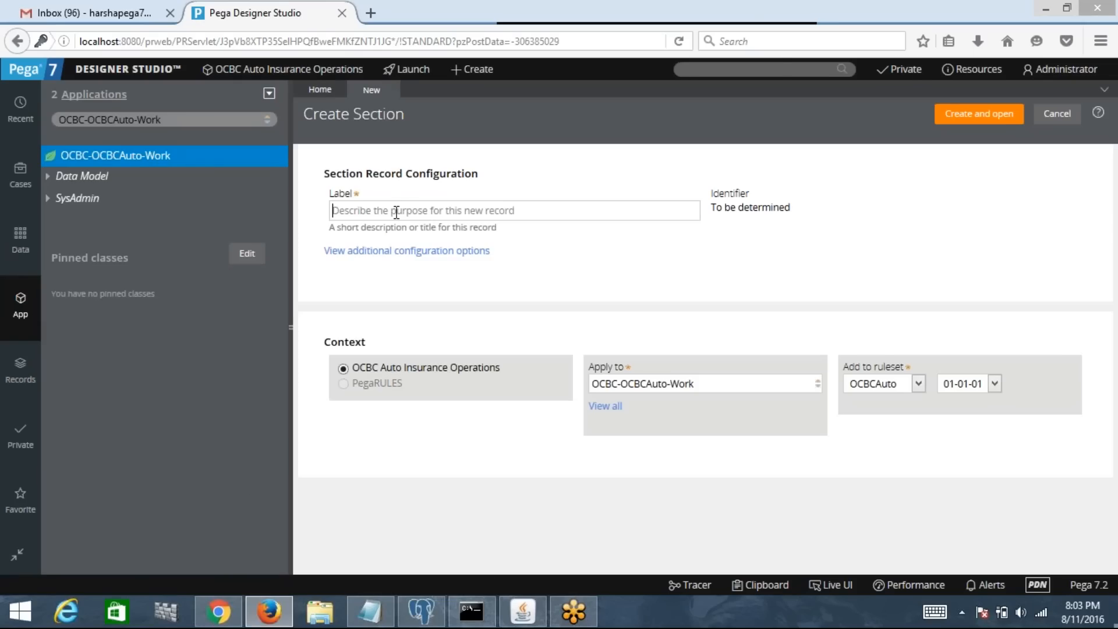
{"action": "type", "text": "Customer"}
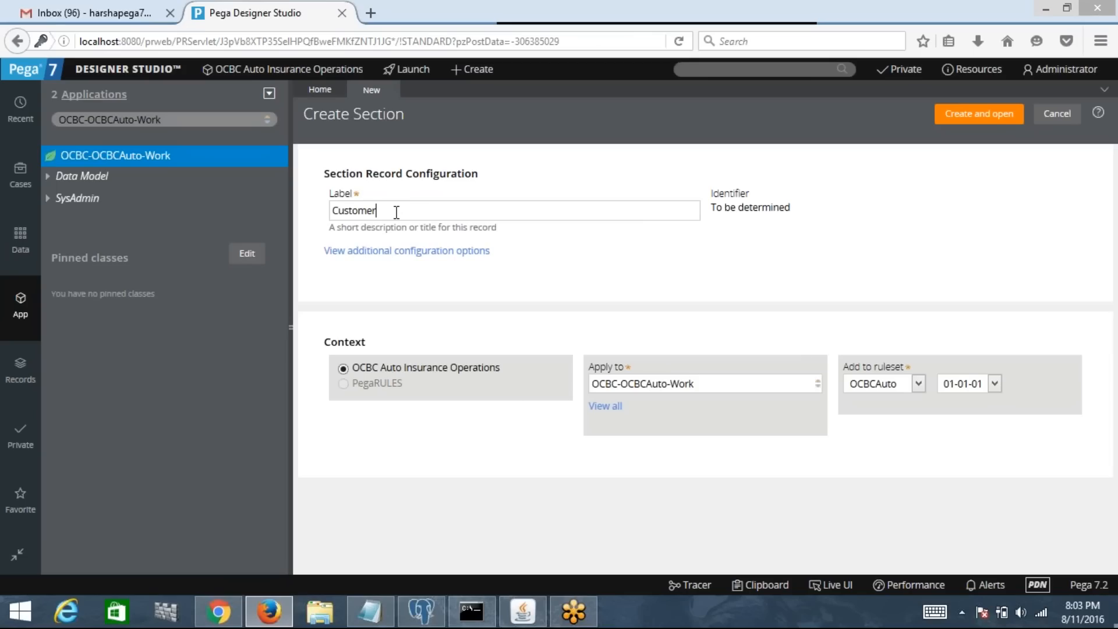
{"action": "key", "text": "BackSpace"}
{"action": "key", "text": "BackSpace"}
{"action": "key", "text": "BackSpace"}
{"action": "key", "text": "BackSpace"}
{"action": "key", "text": "BackSpace"}
{"action": "key", "text": "BackSpace"}
{"action": "key", "text": "BackSpace"}
{"action": "key", "text": "BackSpace"}
{"action": "type", "text": "CaptureCustomerDetailsSec"}
{"action": "left_click", "coordinate": [650, 280]}
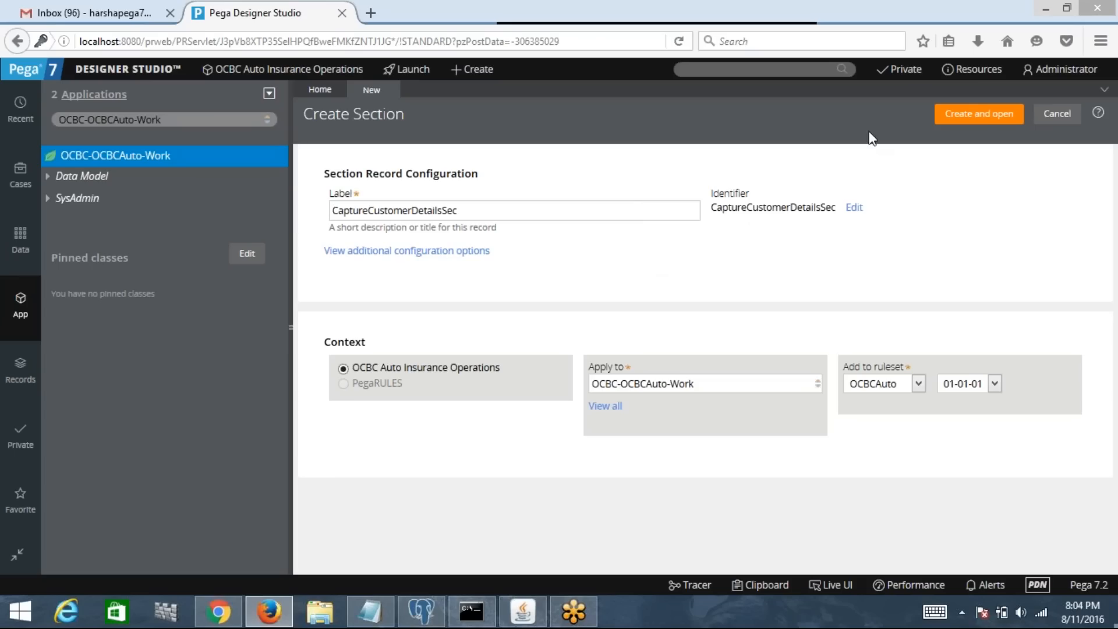
Step: Create and open the section, then list the class's properties under Data Model > Property
{"action": "left_click", "coordinate": [981, 116]}
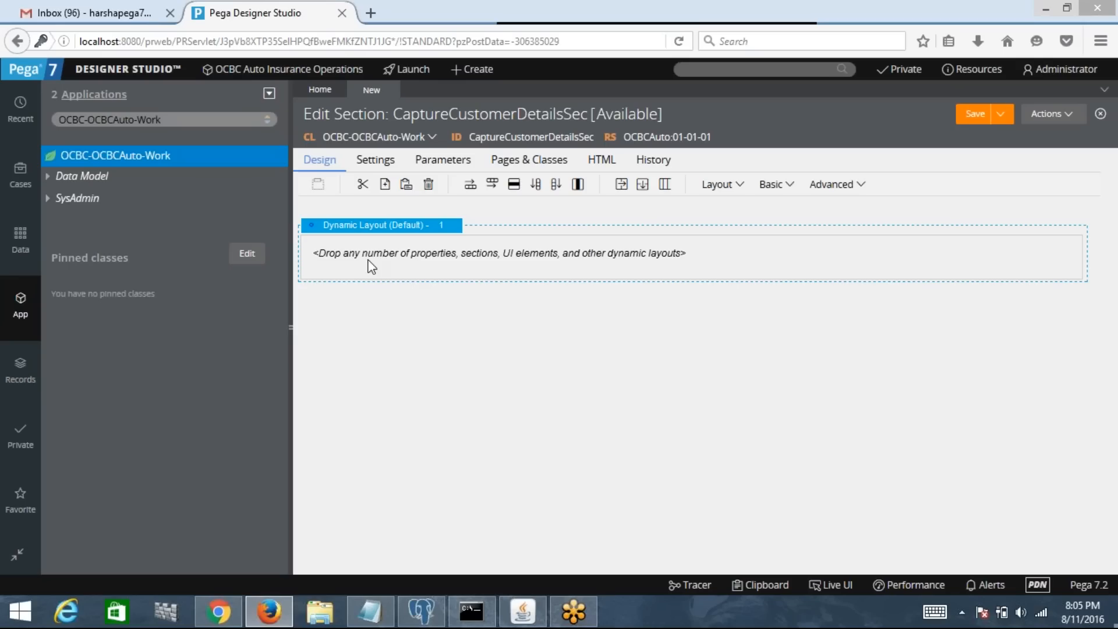
{"action": "left_click", "coordinate": [50, 178]}
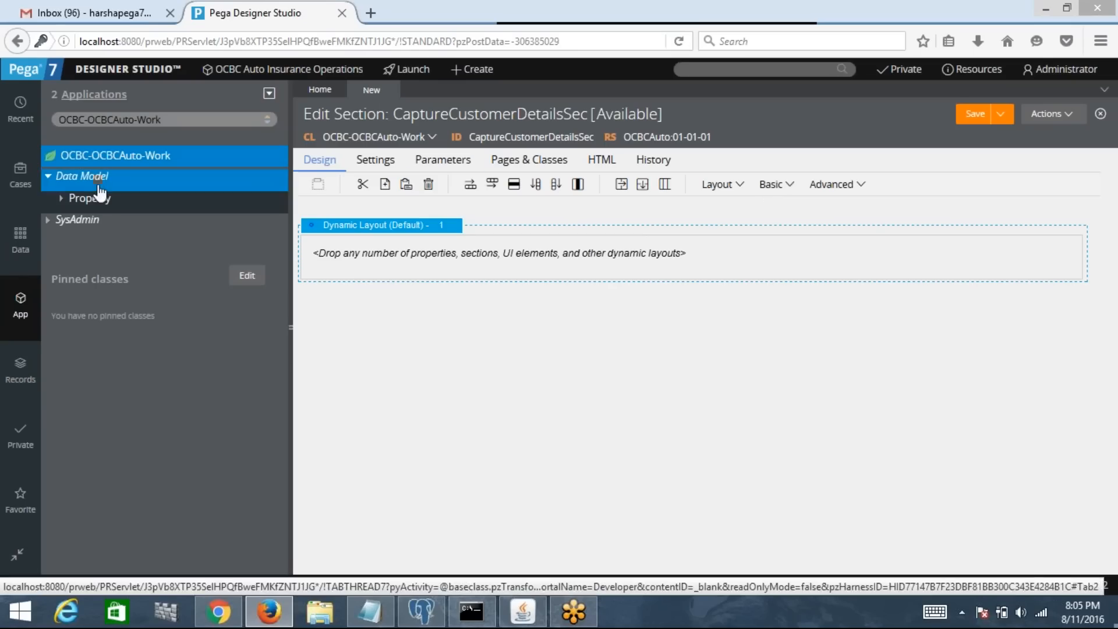
{"action": "left_click", "coordinate": [69, 201]}
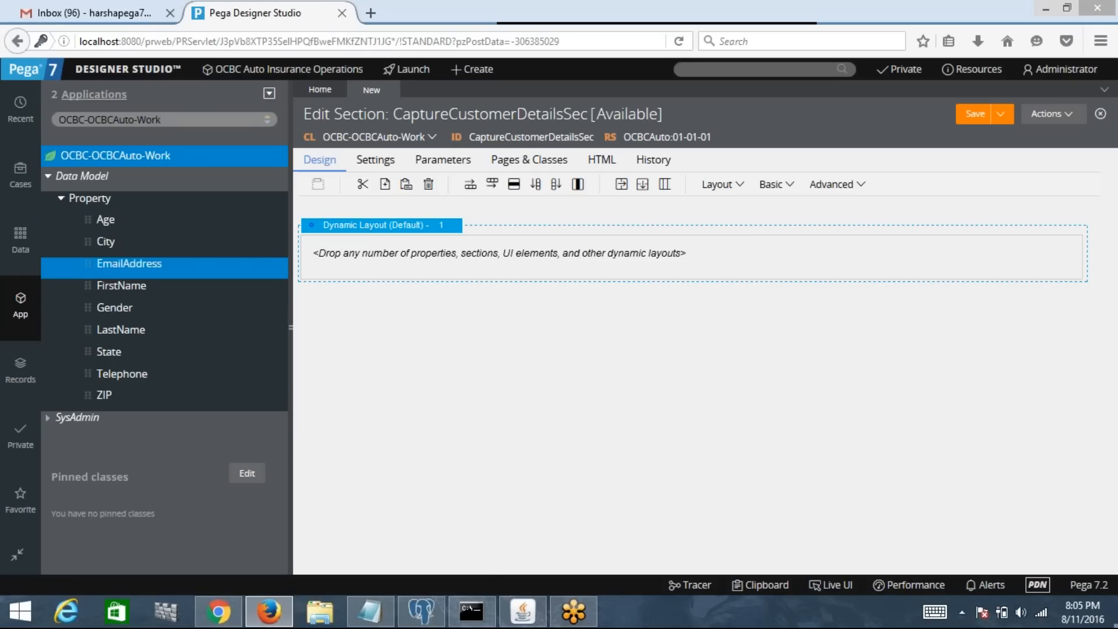
{"action": "left_click", "coordinate": [106, 291]}
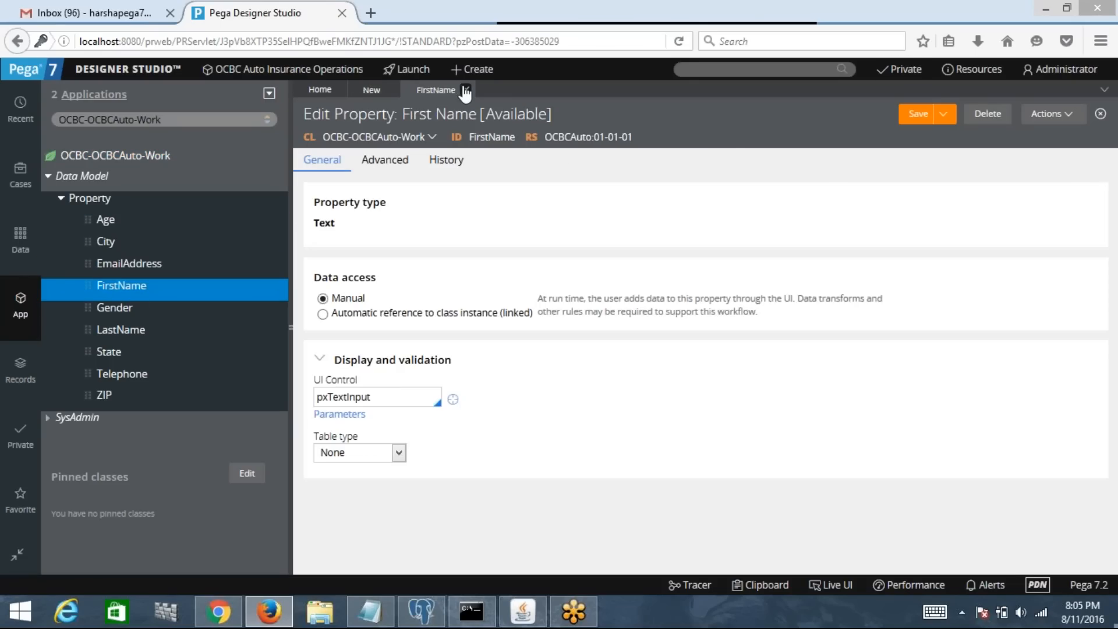
{"action": "left_click", "coordinate": [465, 90]}
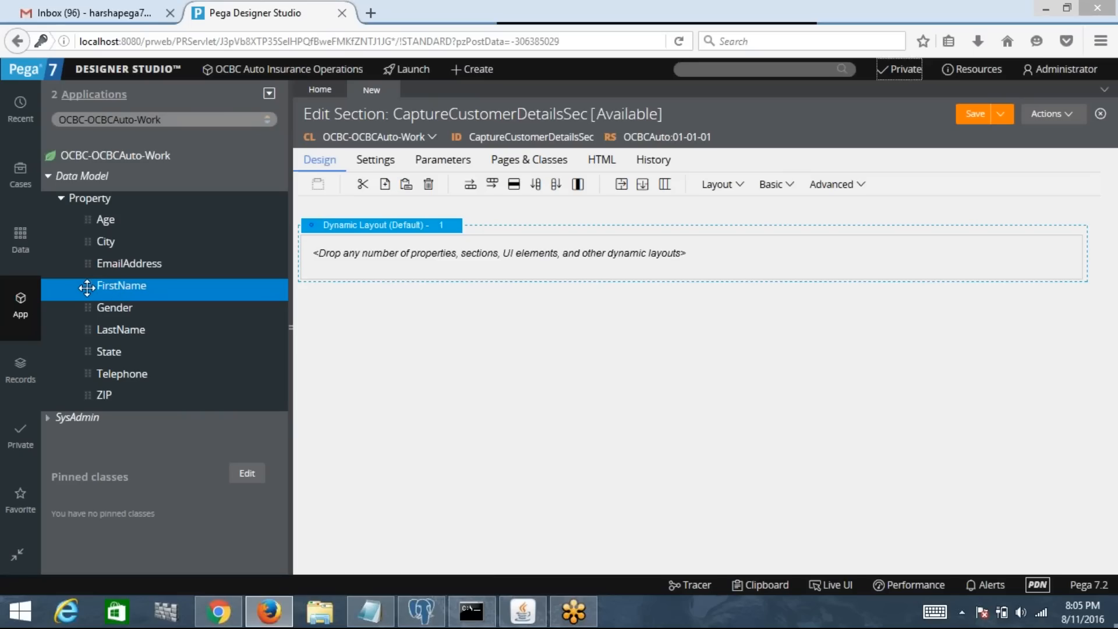
Step: Place the First Name field in the layout, deleting the duplicate copy
{"action": "left_click_drag", "start_coordinate": [87, 287], "coordinate": [345, 253]}
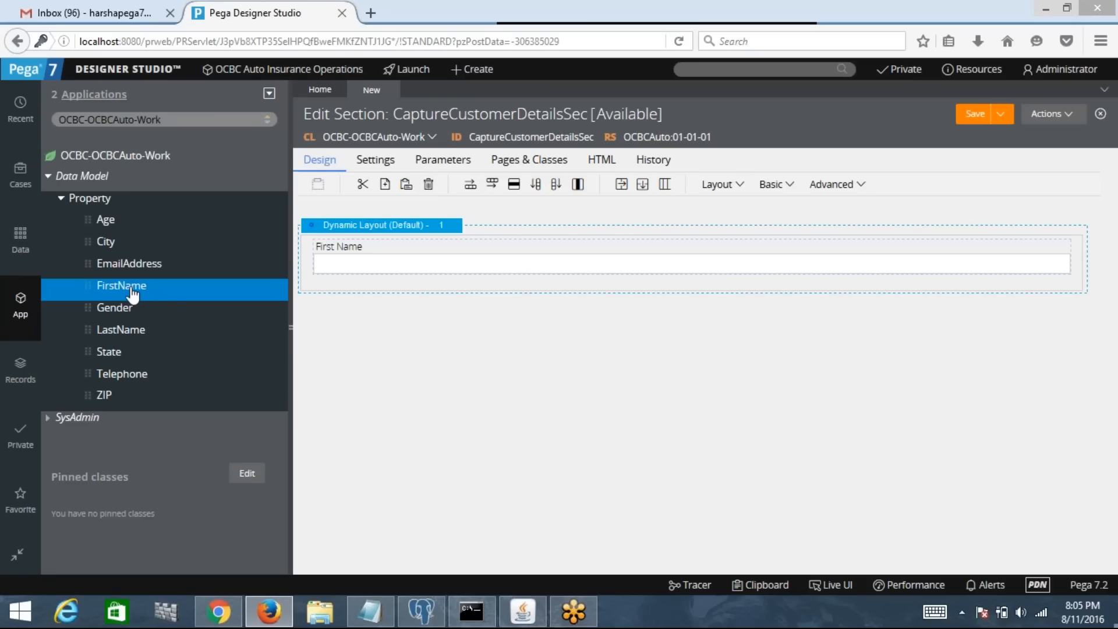
{"action": "left_click_drag", "start_coordinate": [125, 289], "coordinate": [412, 278]}
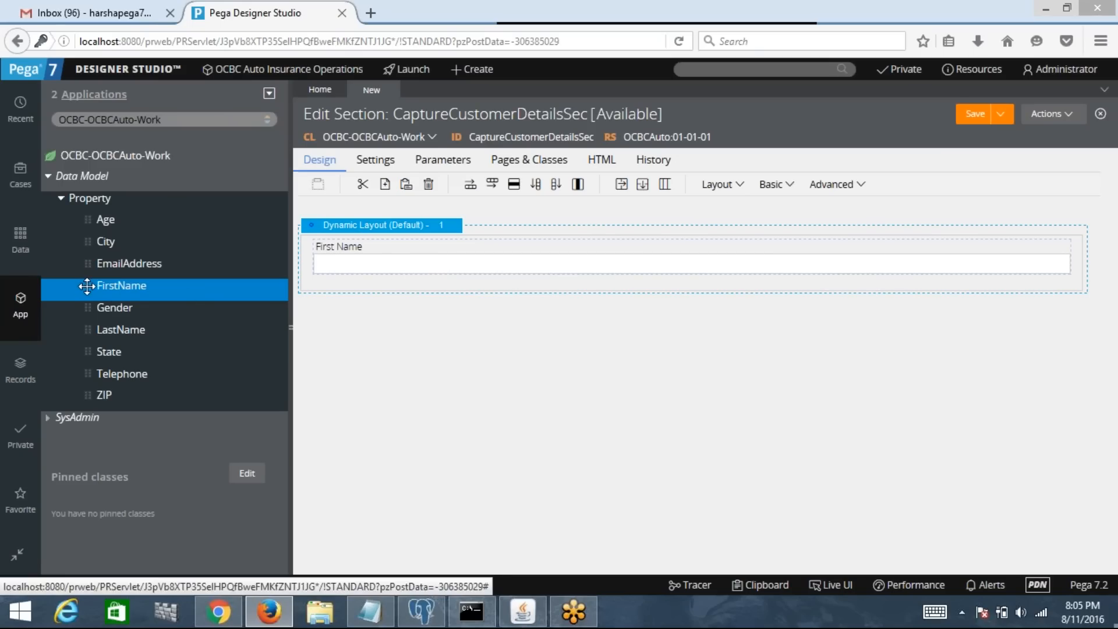
{"action": "left_click_drag", "start_coordinate": [87, 285], "coordinate": [344, 288]}
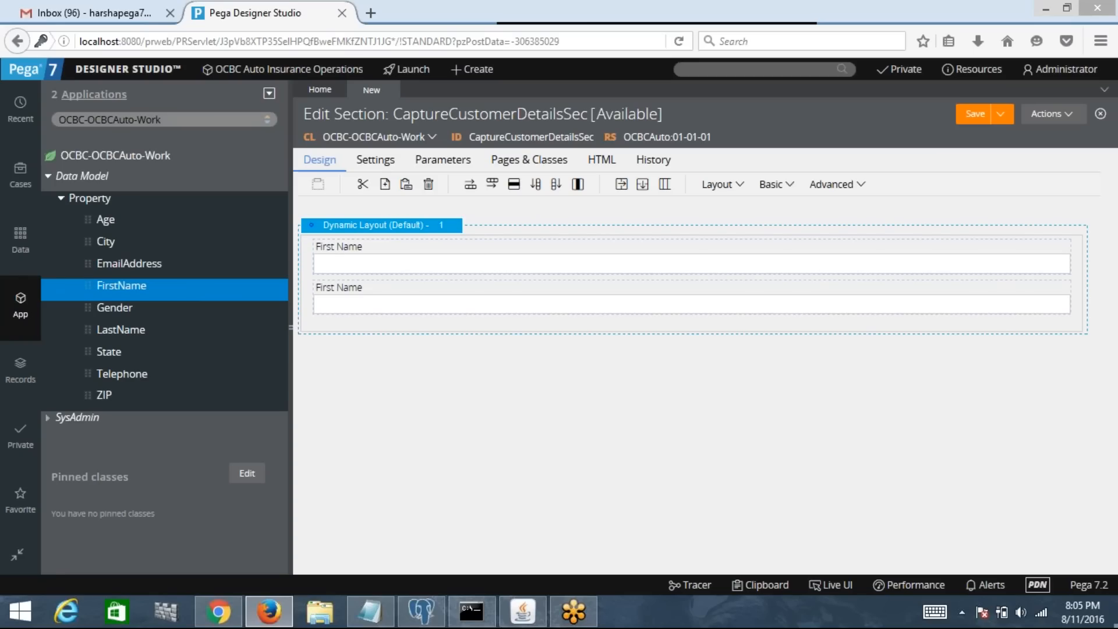
{"action": "left_click", "coordinate": [361, 263]}
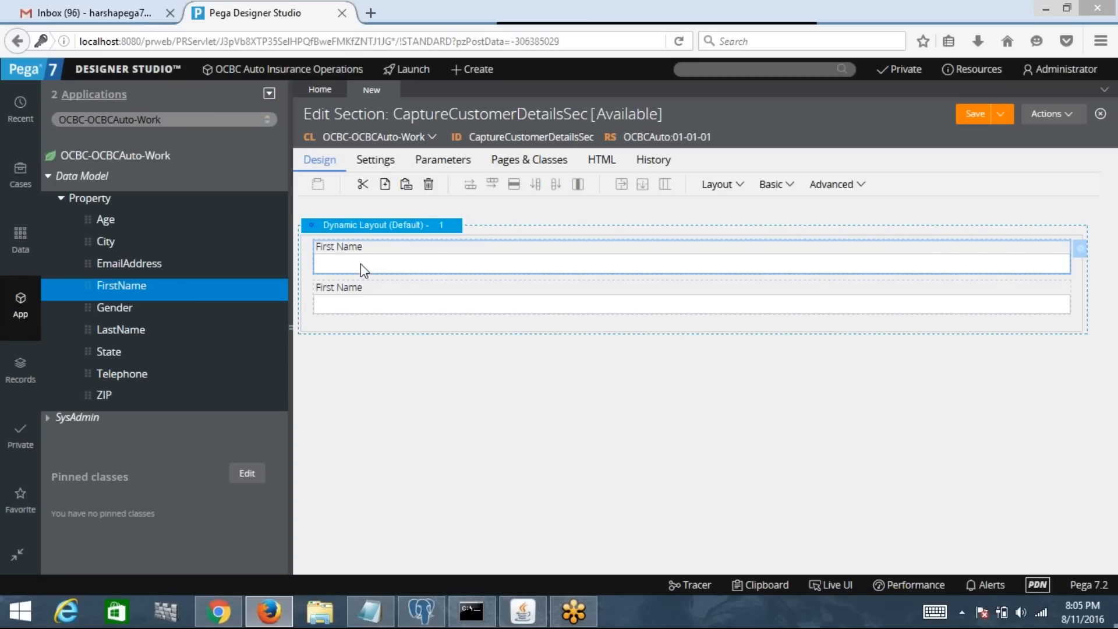
{"action": "left_click", "coordinate": [429, 193]}
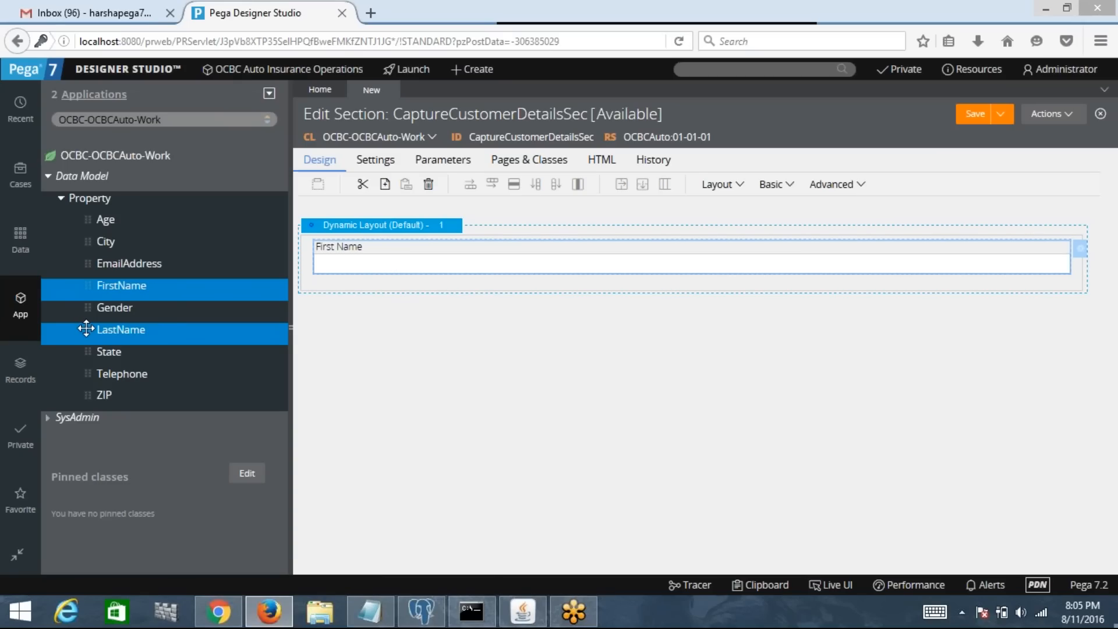
Step: Add Last Name, Gender and Age fields below First Name
{"action": "left_click_drag", "start_coordinate": [86, 329], "coordinate": [347, 290]}
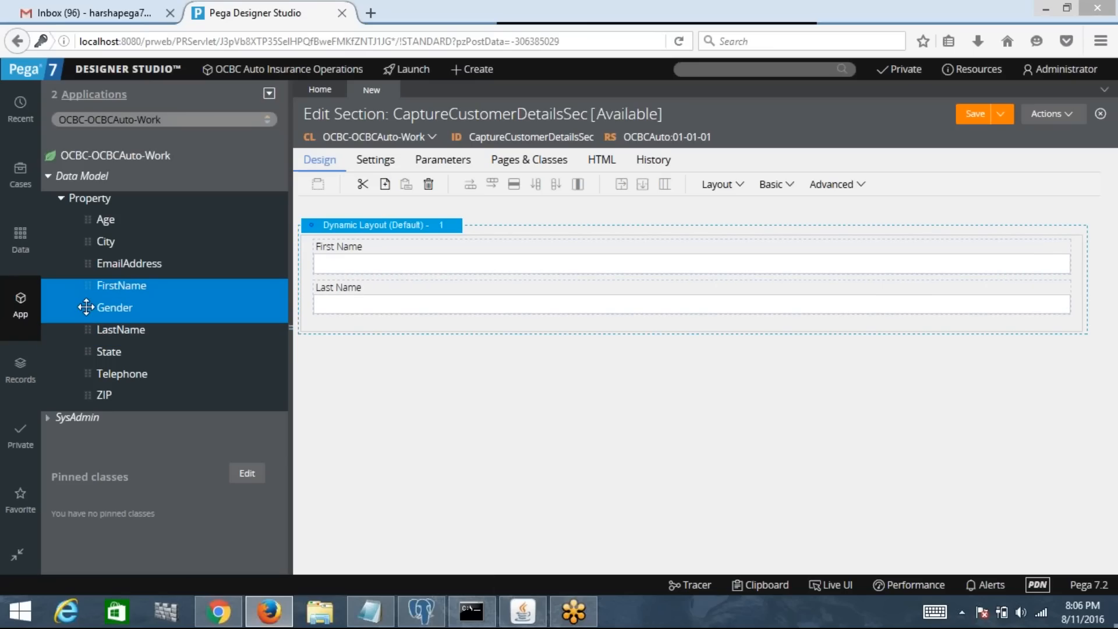
{"action": "left_click_drag", "start_coordinate": [89, 307], "coordinate": [340, 322]}
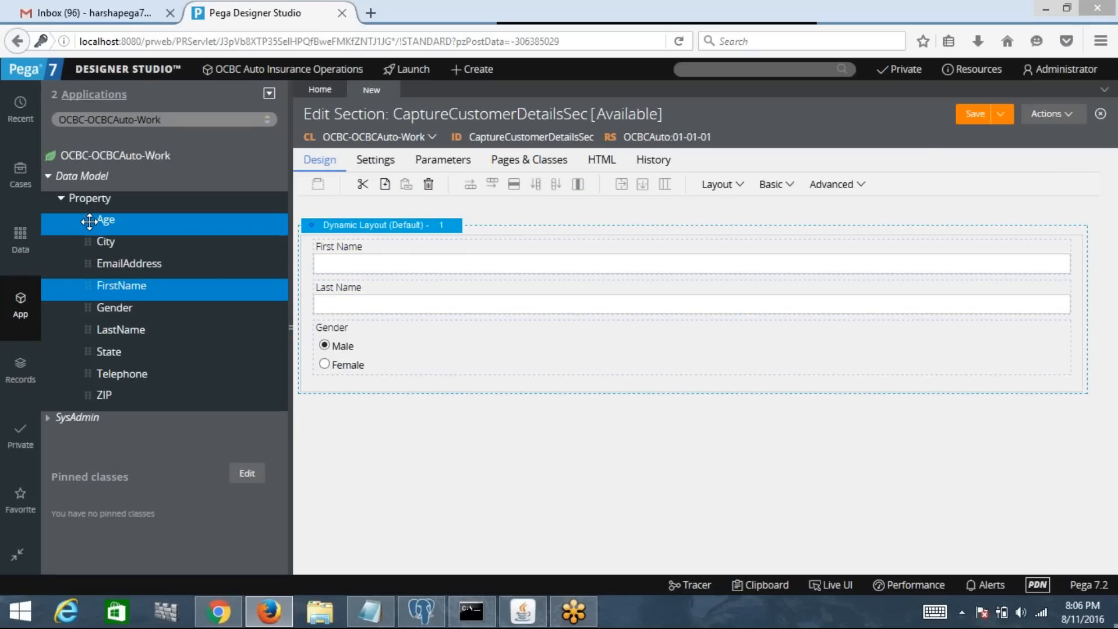
{"action": "left_click_drag", "start_coordinate": [89, 221], "coordinate": [308, 331]}
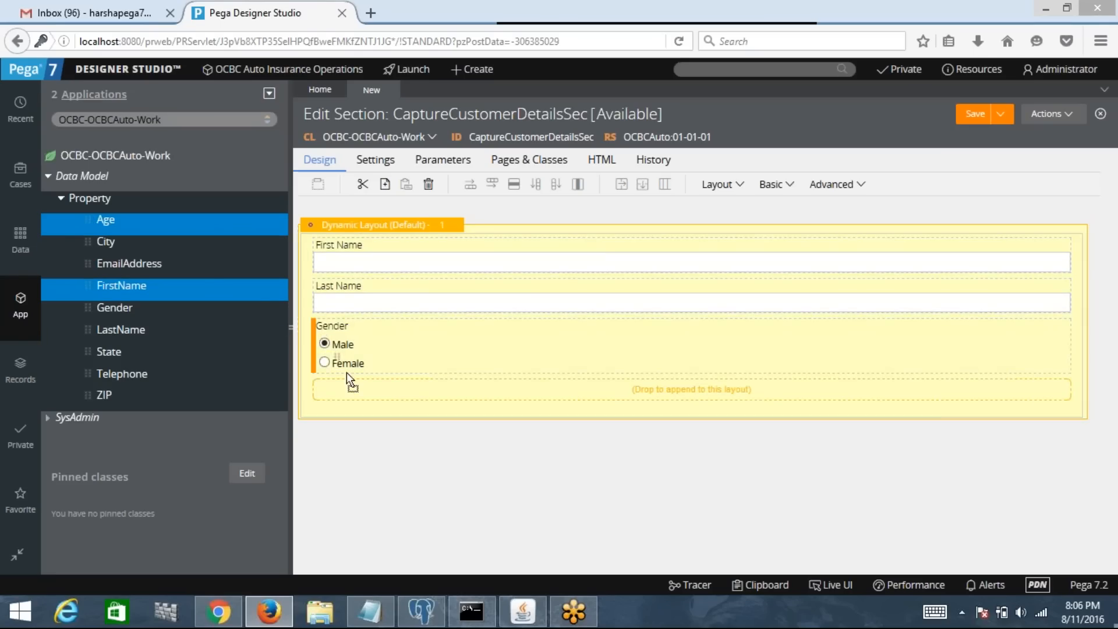
{"action": "left_click_drag", "start_coordinate": [347, 373], "coordinate": [359, 389]}
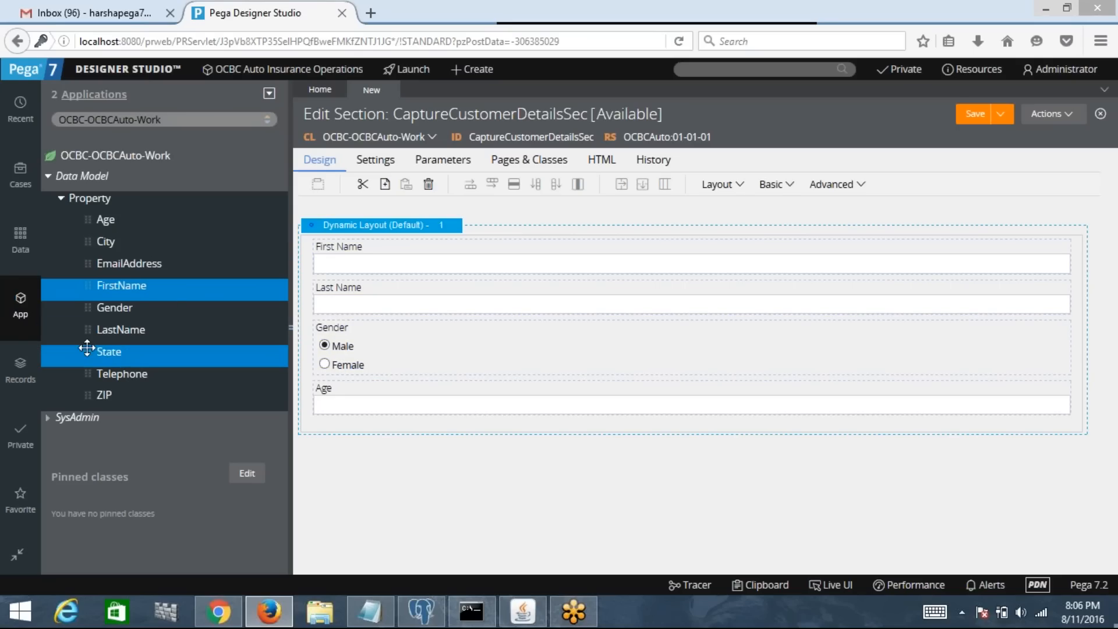
Step: Add State below Age, followed by City, ZIP, Email Address and Telephone fields
{"action": "left_click_drag", "start_coordinate": [87, 348], "coordinate": [322, 284]}
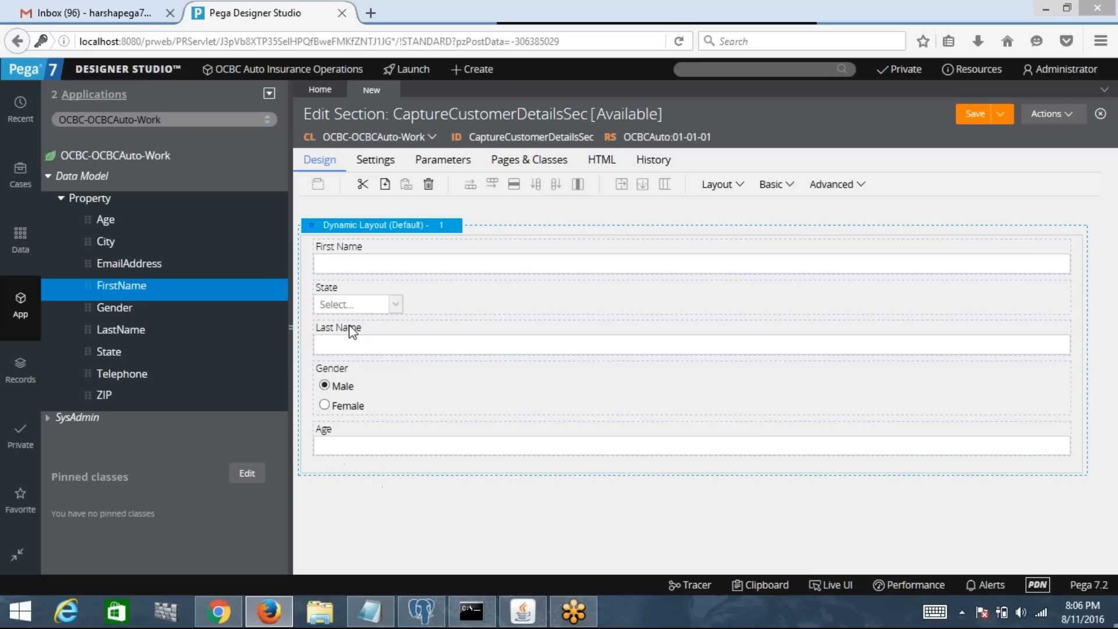
{"action": "left_click", "coordinate": [347, 299]}
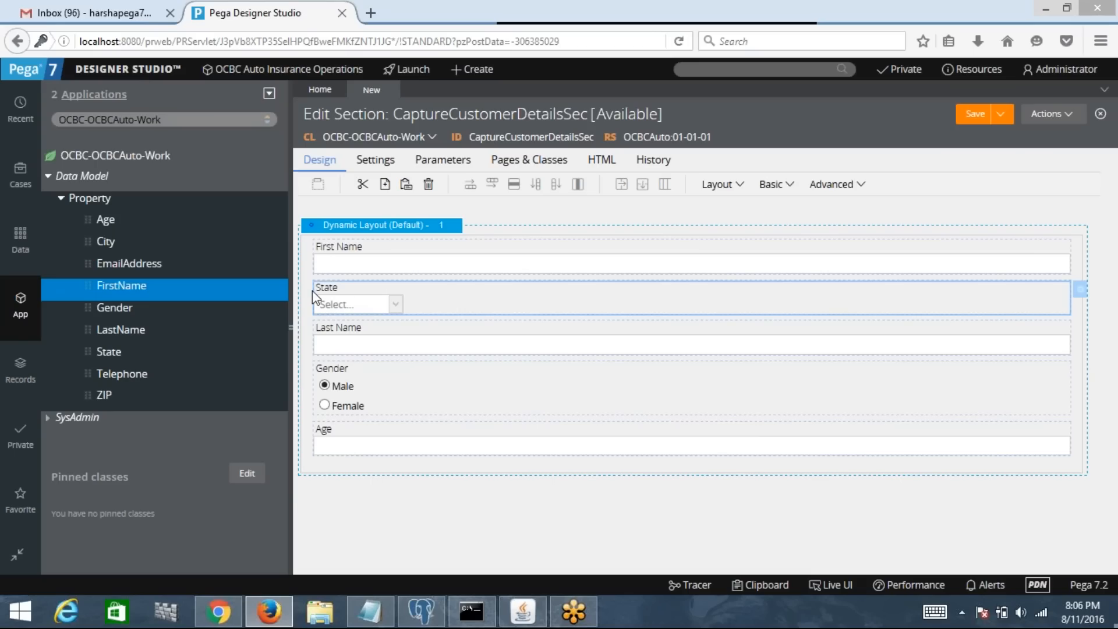
{"action": "left_click_drag", "start_coordinate": [313, 291], "coordinate": [330, 473]}
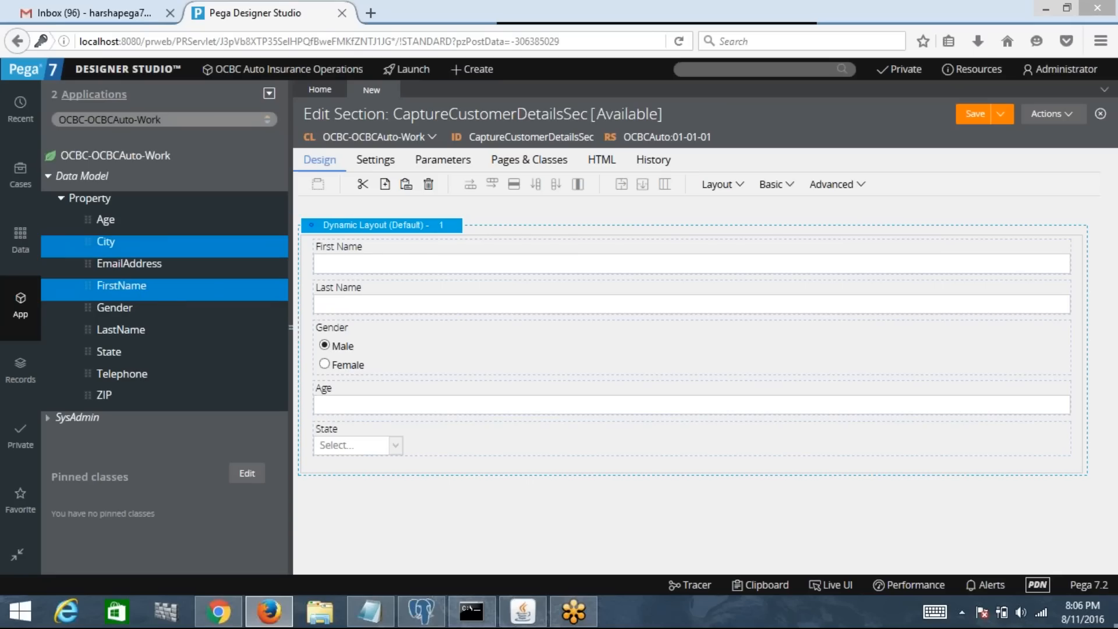
{"action": "left_click_drag", "start_coordinate": [88, 238], "coordinate": [339, 470]}
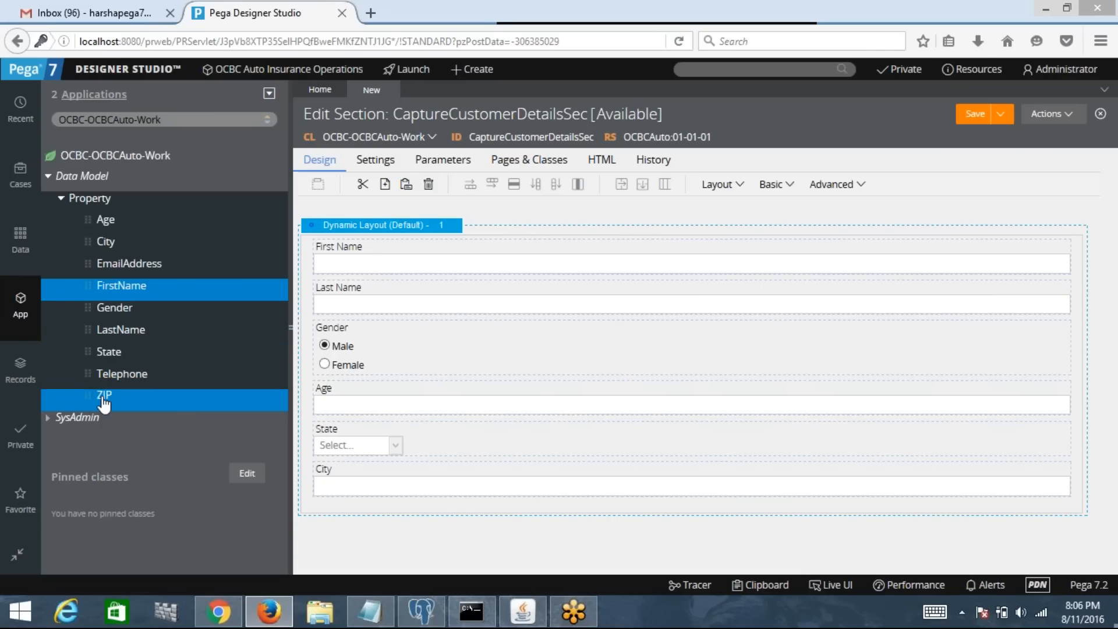
{"action": "left_click_drag", "start_coordinate": [86, 395], "coordinate": [325, 505]}
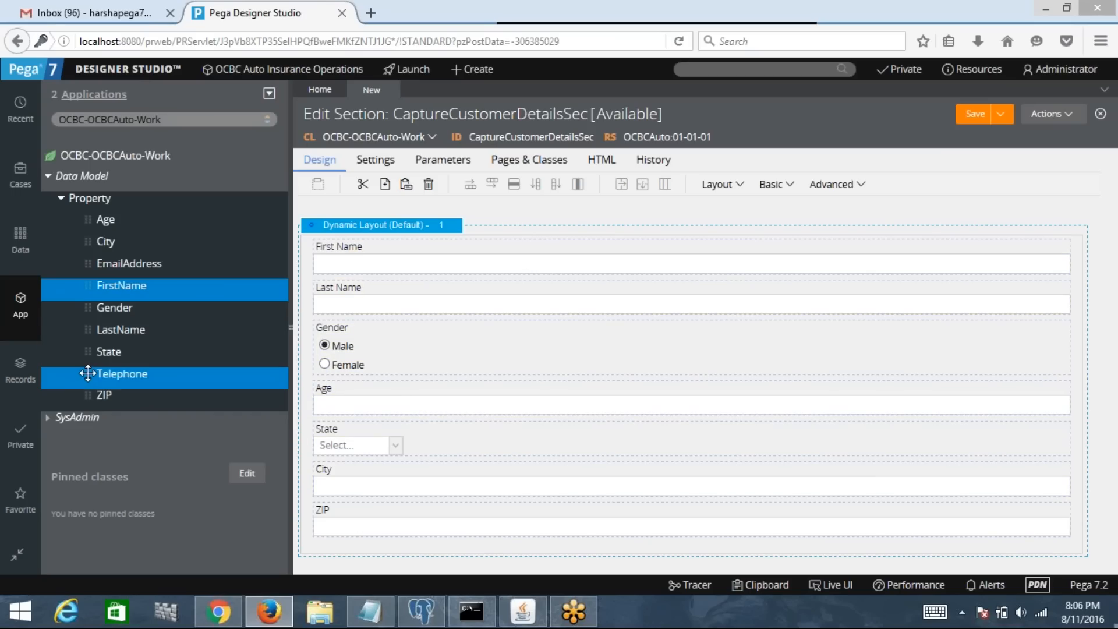
{"action": "left_click_drag", "start_coordinate": [87, 373], "coordinate": [327, 543]}
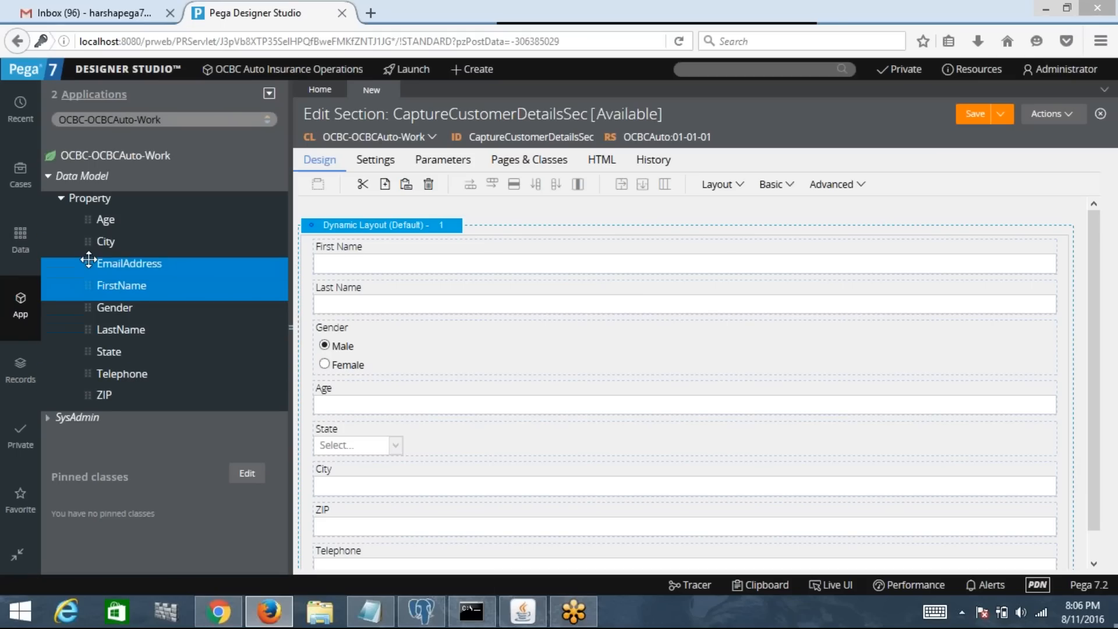
{"action": "left_click_drag", "start_coordinate": [88, 260], "coordinate": [316, 544]}
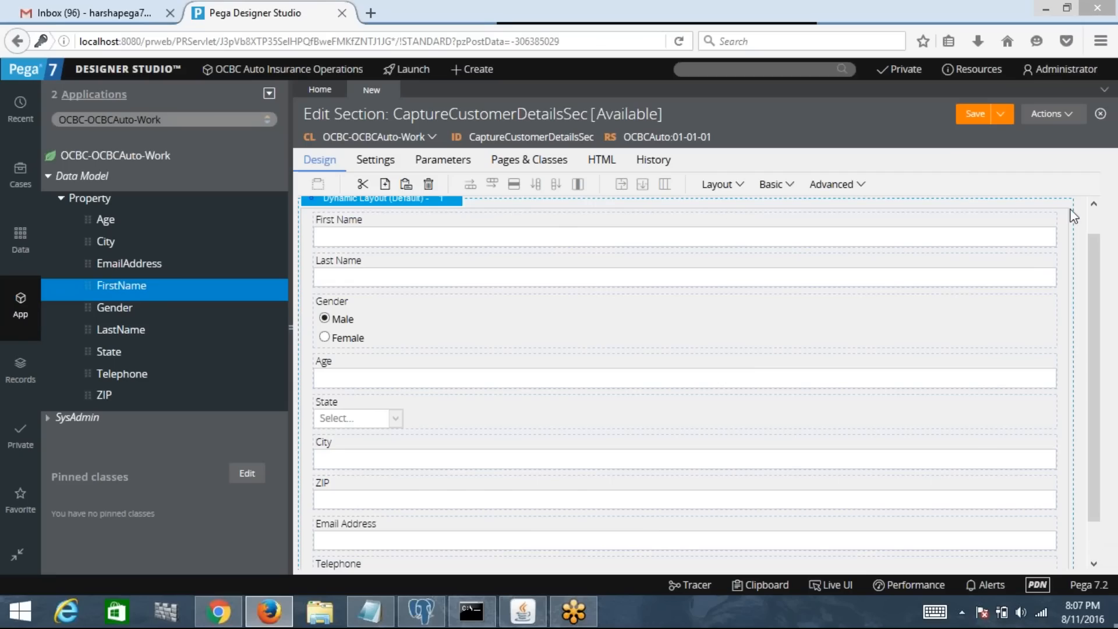
Step: Open a new blank Firefox tab beside the Pega Designer Studio tab
{"action": "left_click", "coordinate": [1099, 226]}
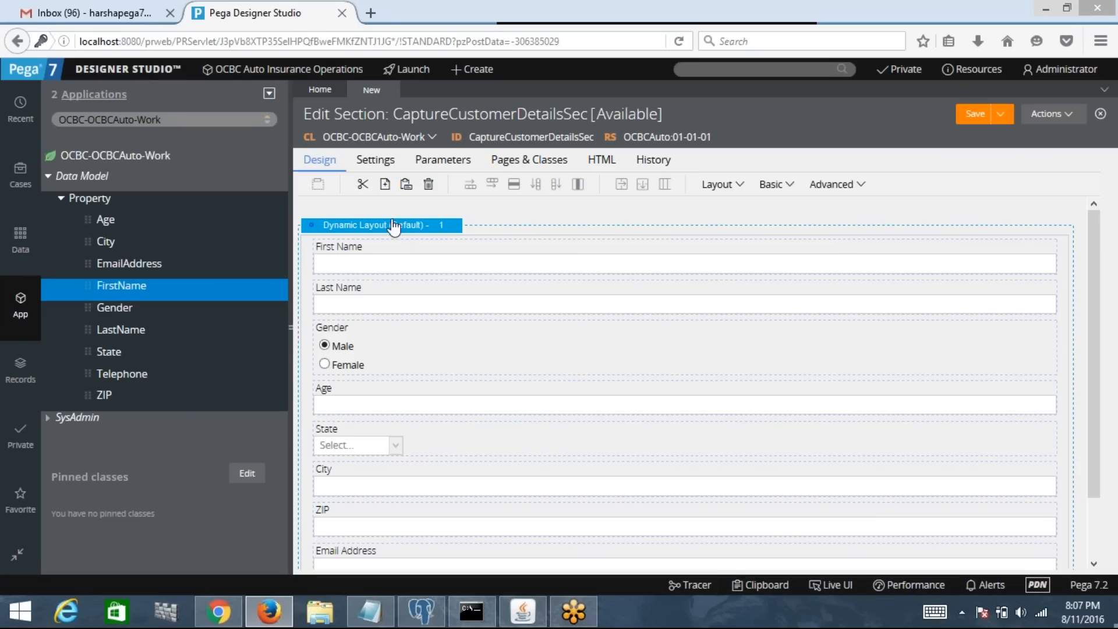
{"action": "left_click", "coordinate": [375, 18]}
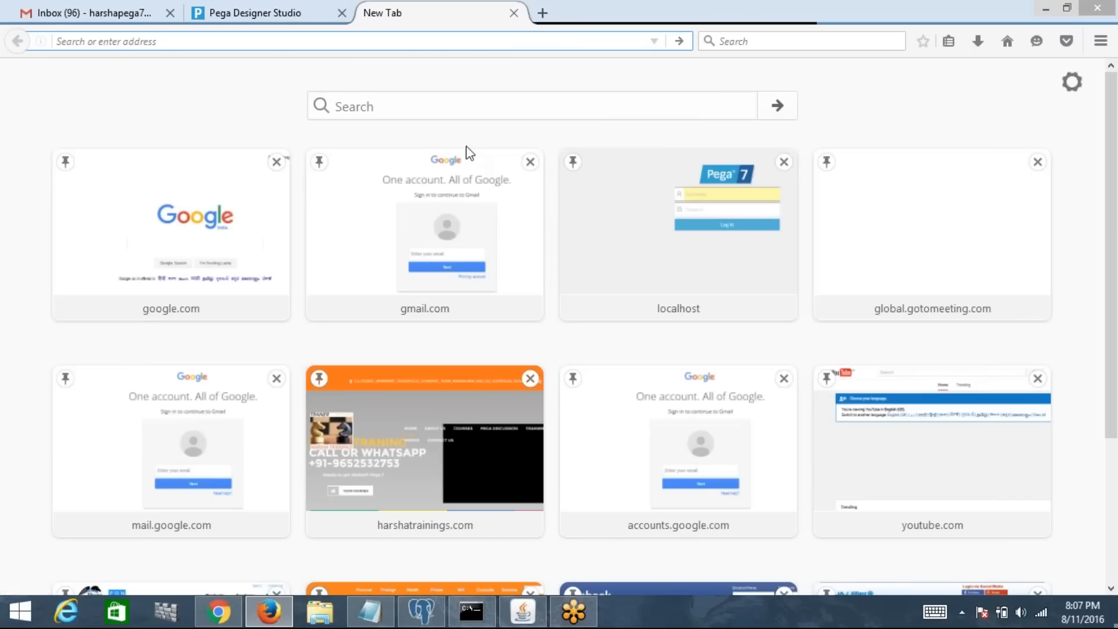
Step: Search Google for 'bajaj allianz car' insurance and open the Bajaj Allianz site
{"action": "type", "text": "google.com/"}
{"action": "key", "text": "Return"}
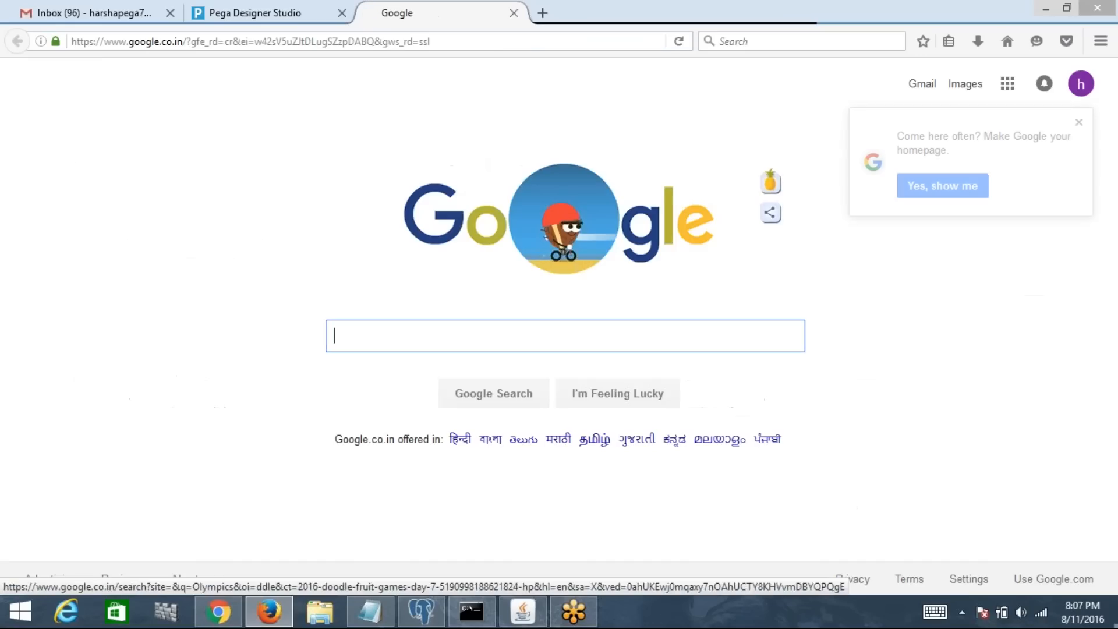
{"action": "type", "text": "bajaj a"}
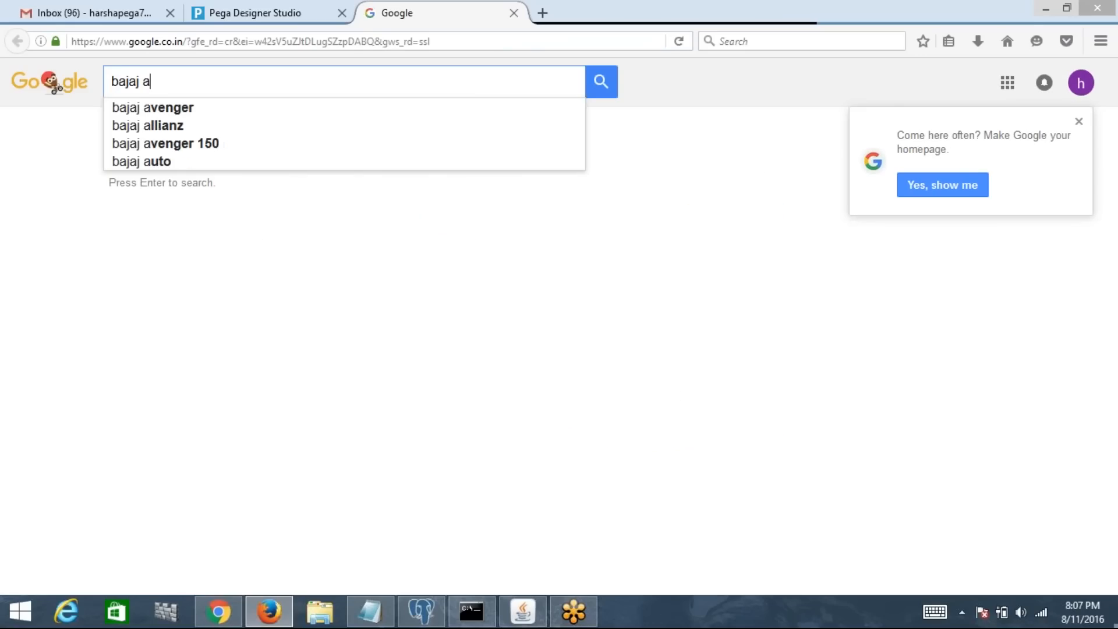
{"action": "type", "text": "llianz "}
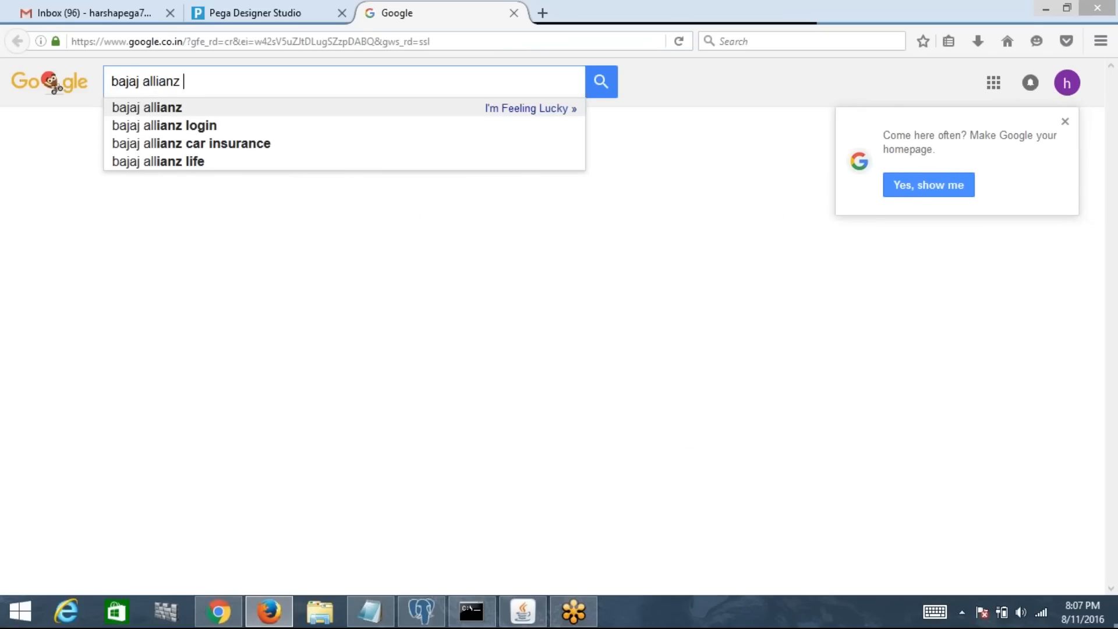
{"action": "type", "text": "car"}
{"action": "key", "text": "Down"}
{"action": "key", "text": "Return"}
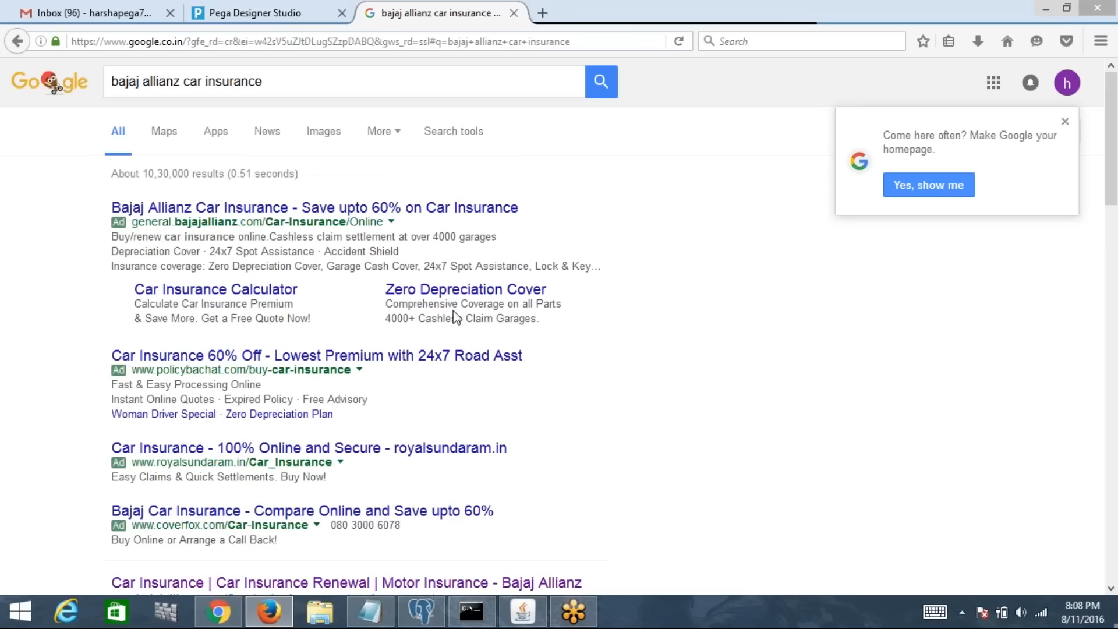
{"action": "left_click", "coordinate": [477, 205]}
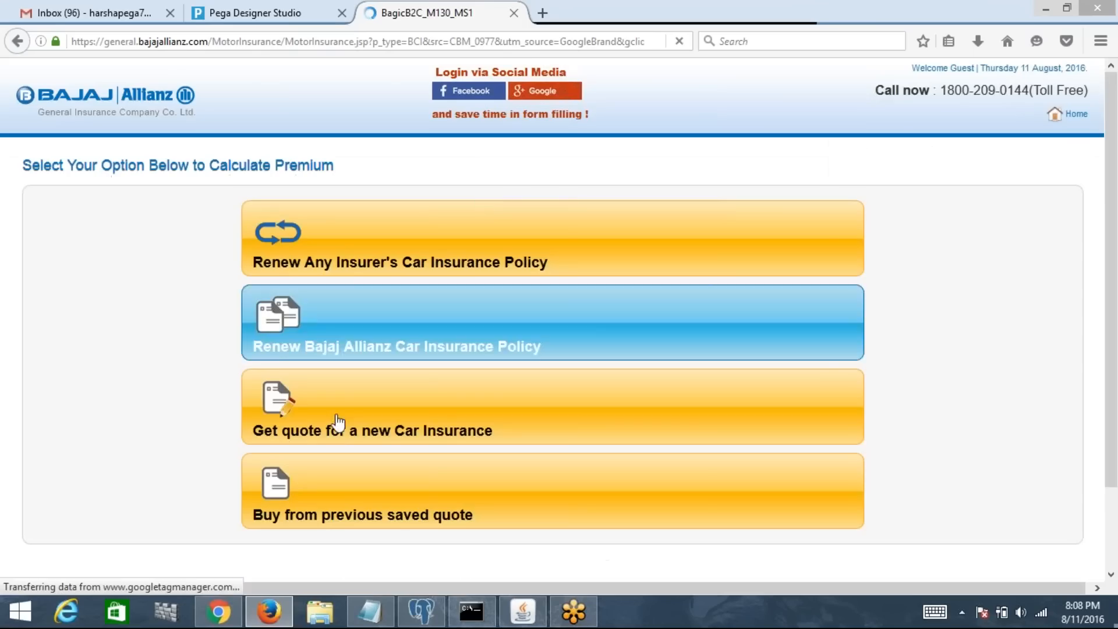
Step: Open the new car insurance Generate Quote form and select its basic-information heading
{"action": "left_click", "coordinate": [338, 421]}
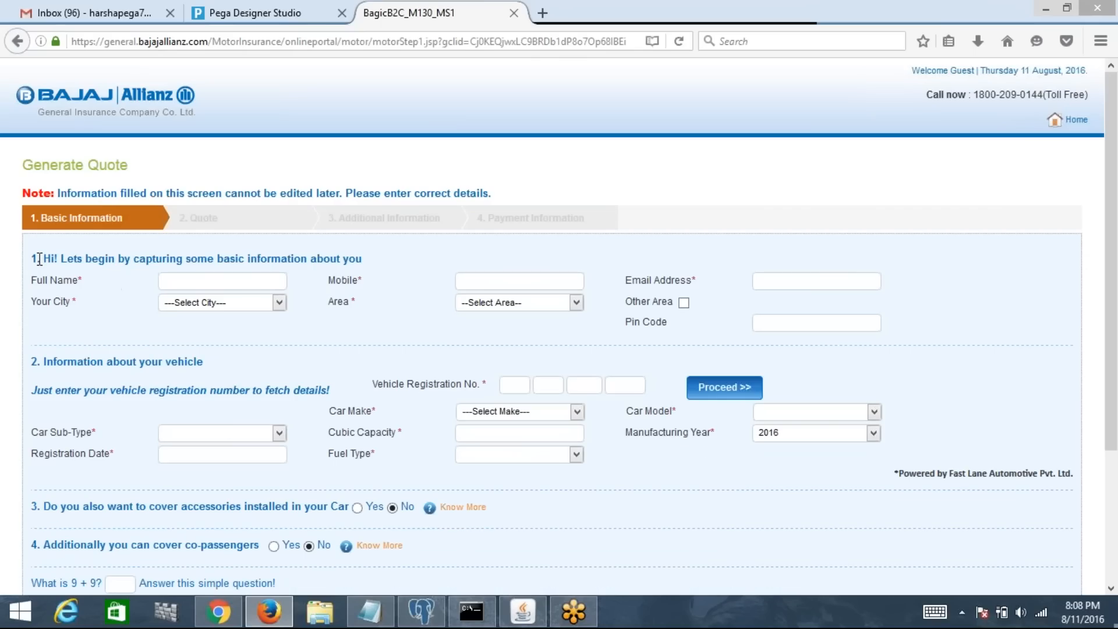
{"action": "left_click_drag", "start_coordinate": [32, 258], "coordinate": [355, 261]}
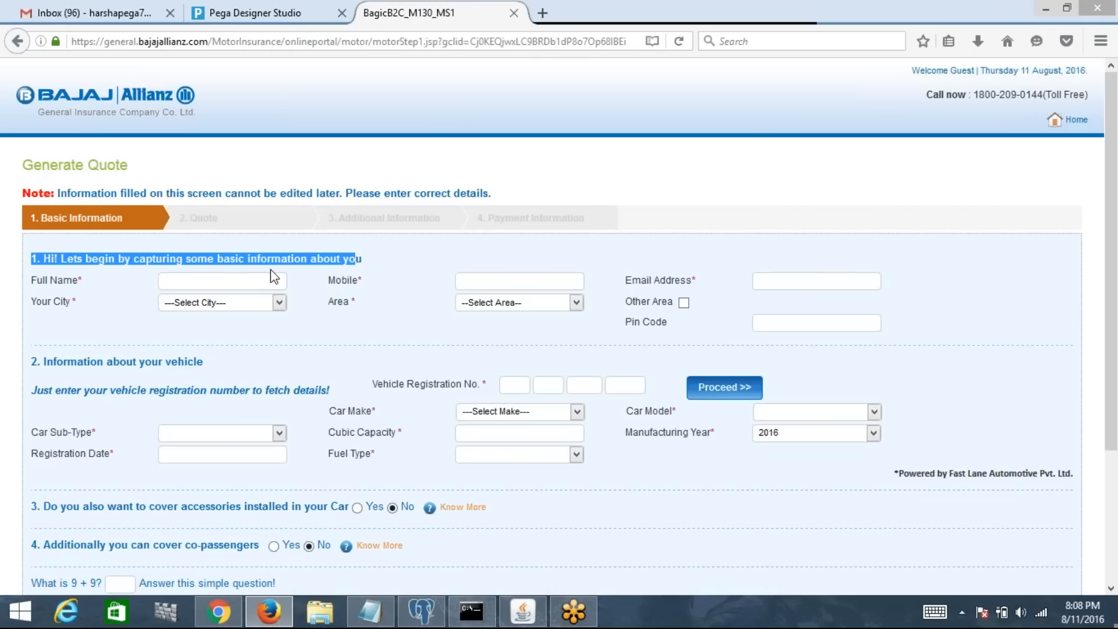
{"action": "triple_click", "coordinate": [383, 260]}
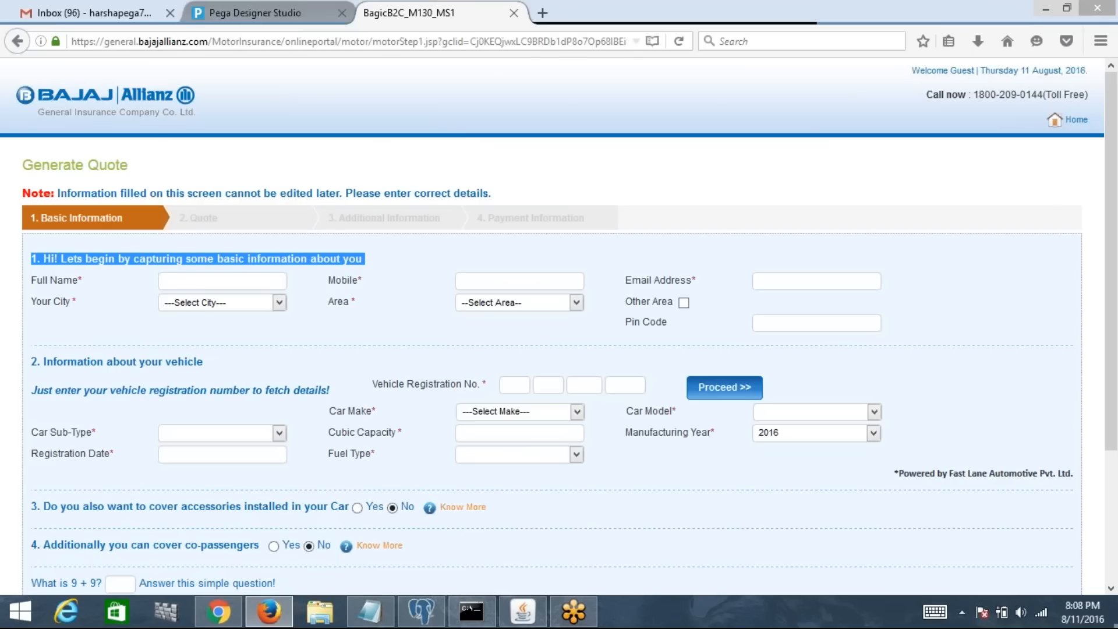
{"action": "left_click", "coordinate": [251, 12]}
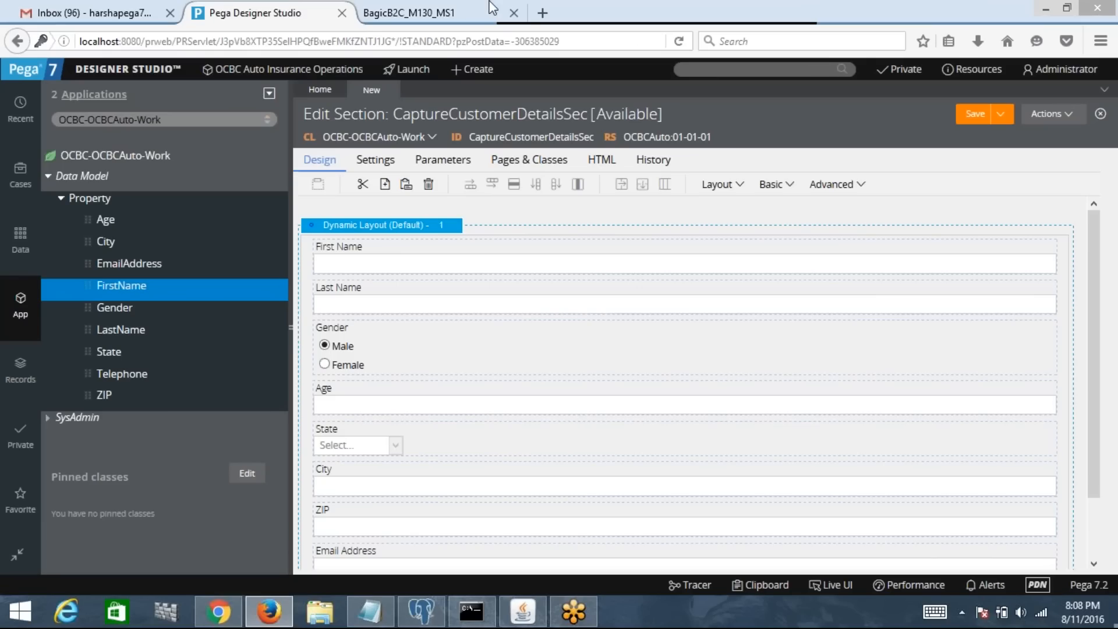
{"action": "left_click", "coordinate": [452, 8]}
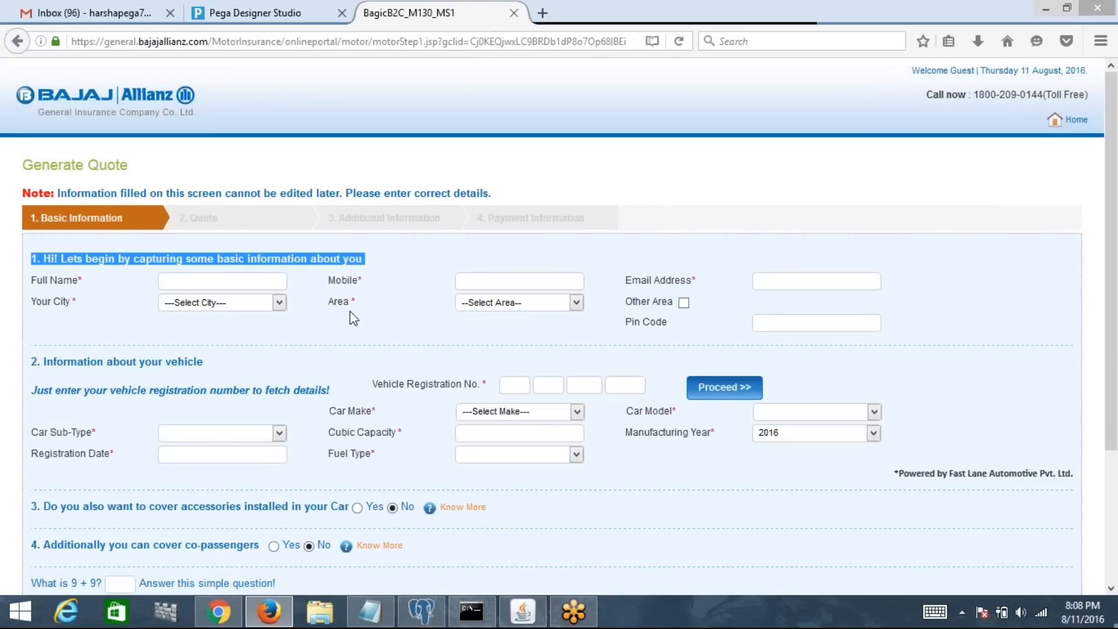
Step: Switch back to the Pega tab showing the CaptureCustomerDetailsSec section
{"action": "left_click", "coordinate": [291, 9]}
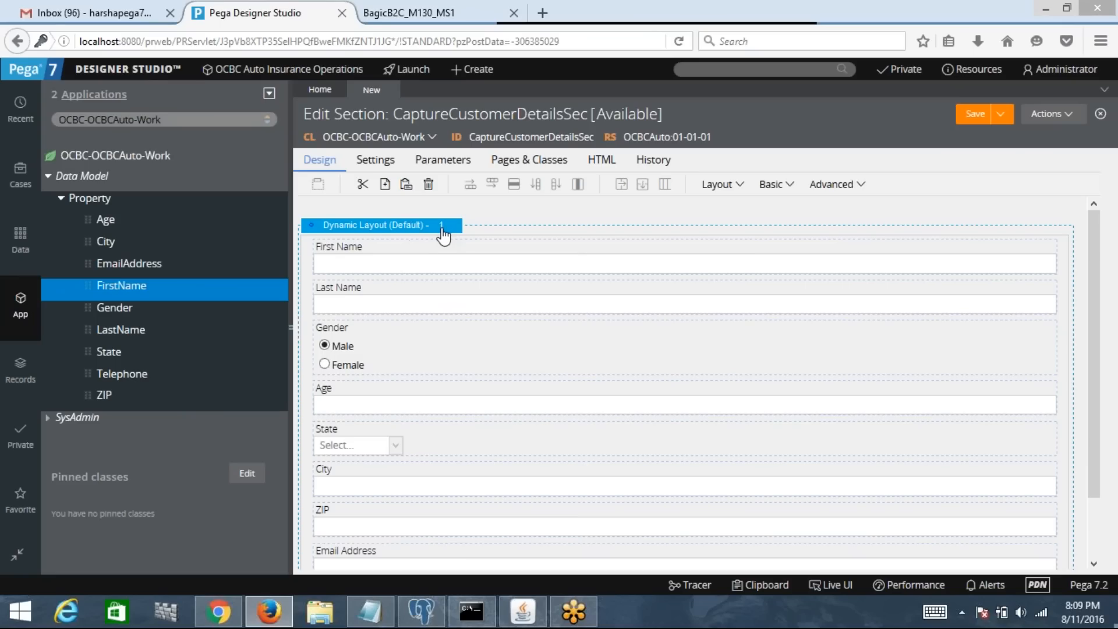
Step: Select the Dynamic Layout and open its View properties gear
{"action": "left_click", "coordinate": [398, 232]}
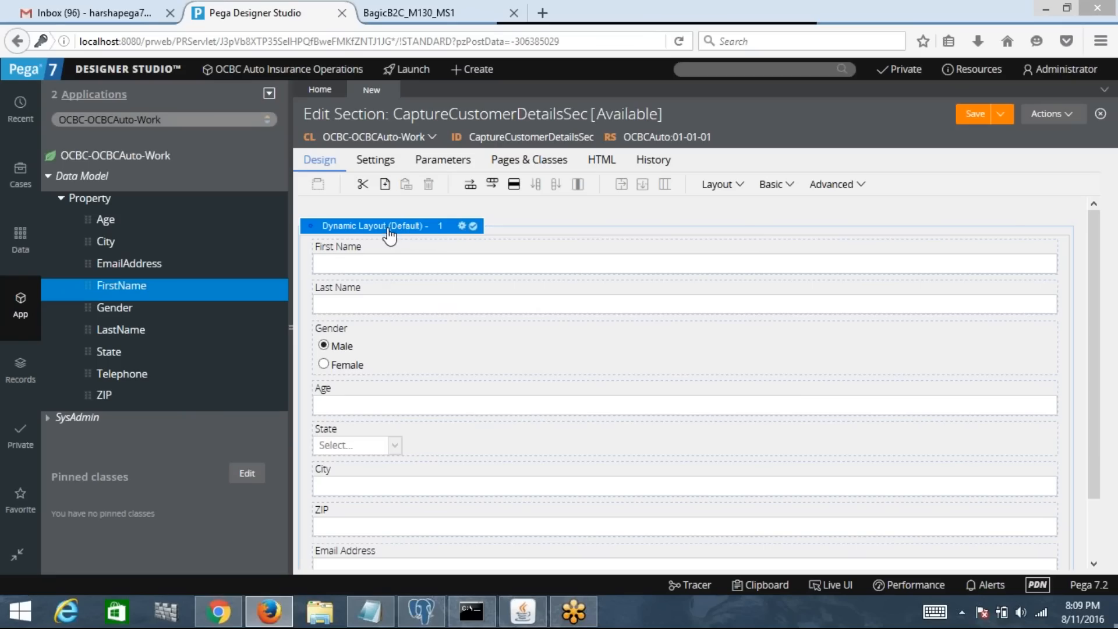
{"action": "left_click", "coordinate": [462, 227]}
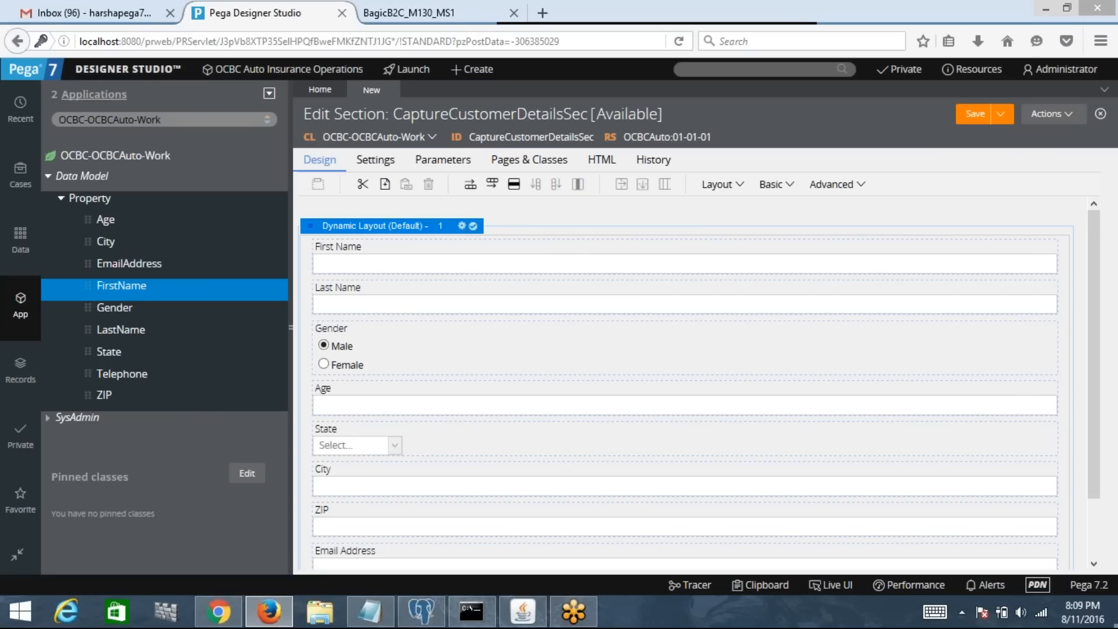
{"action": "left_click", "coordinate": [463, 227]}
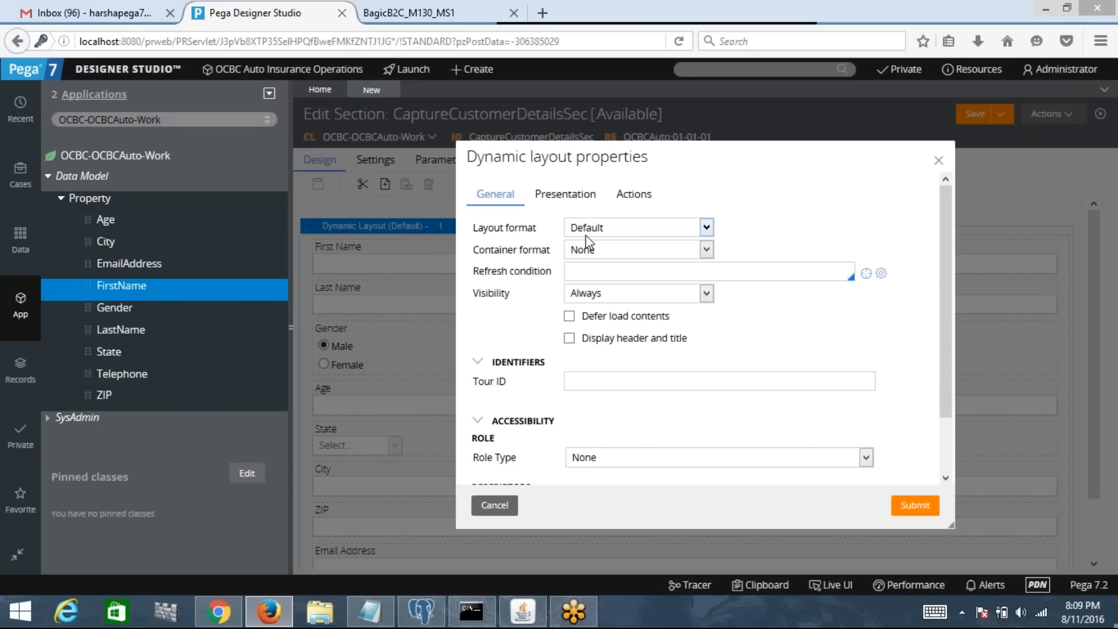
Step: Try the Inline, Inline grid double and Inline grid triple layout formats in turn
{"action": "left_click", "coordinate": [611, 227]}
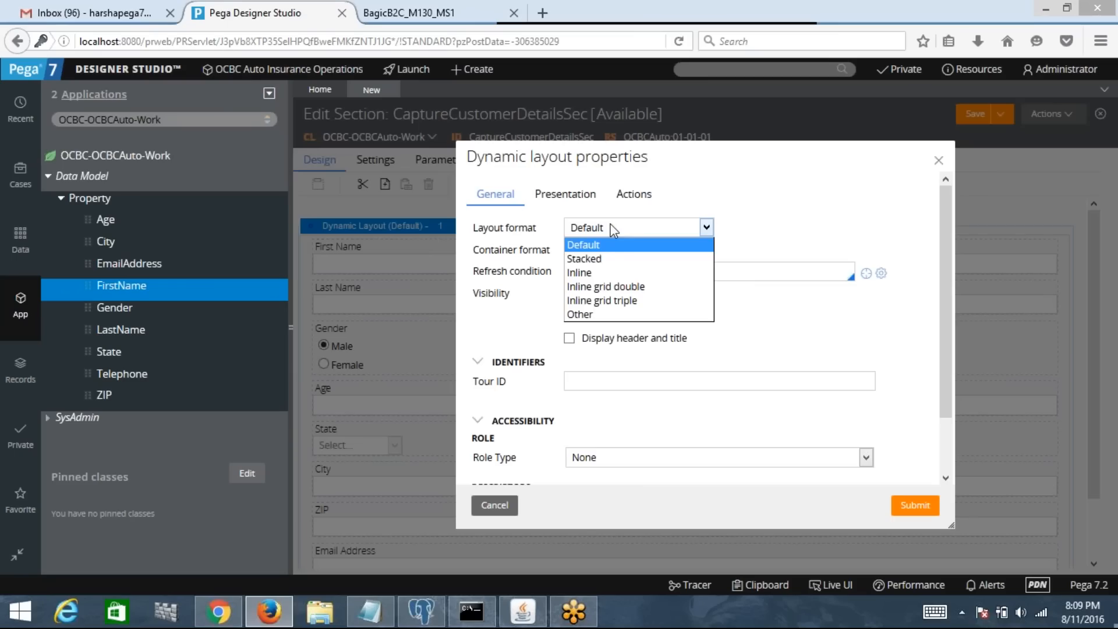
{"action": "left_click", "coordinate": [606, 272]}
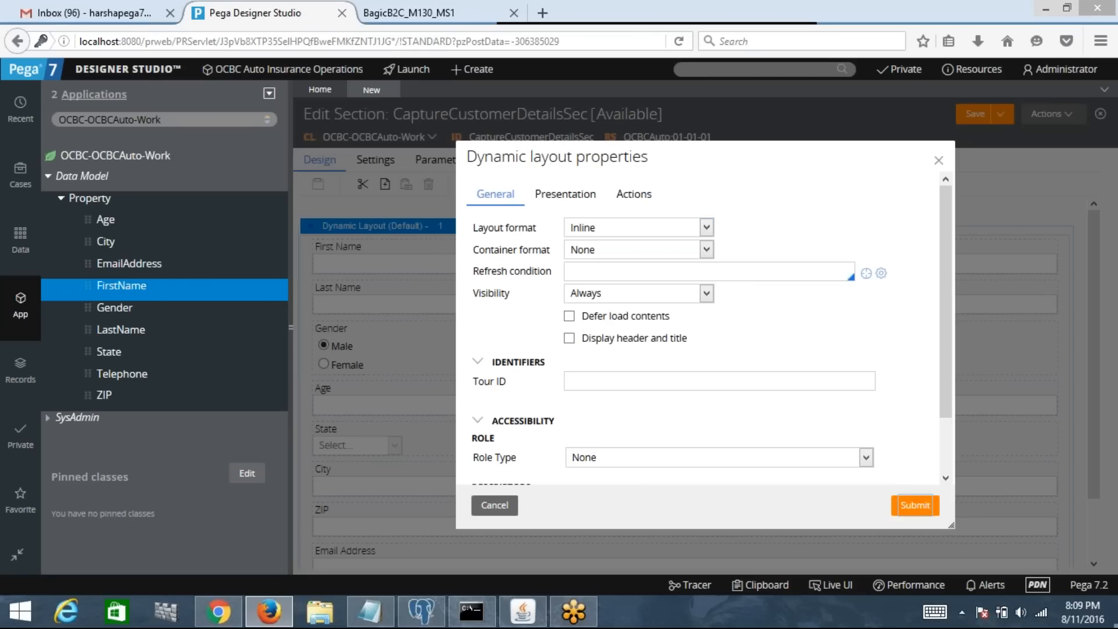
{"action": "left_click", "coordinate": [915, 505]}
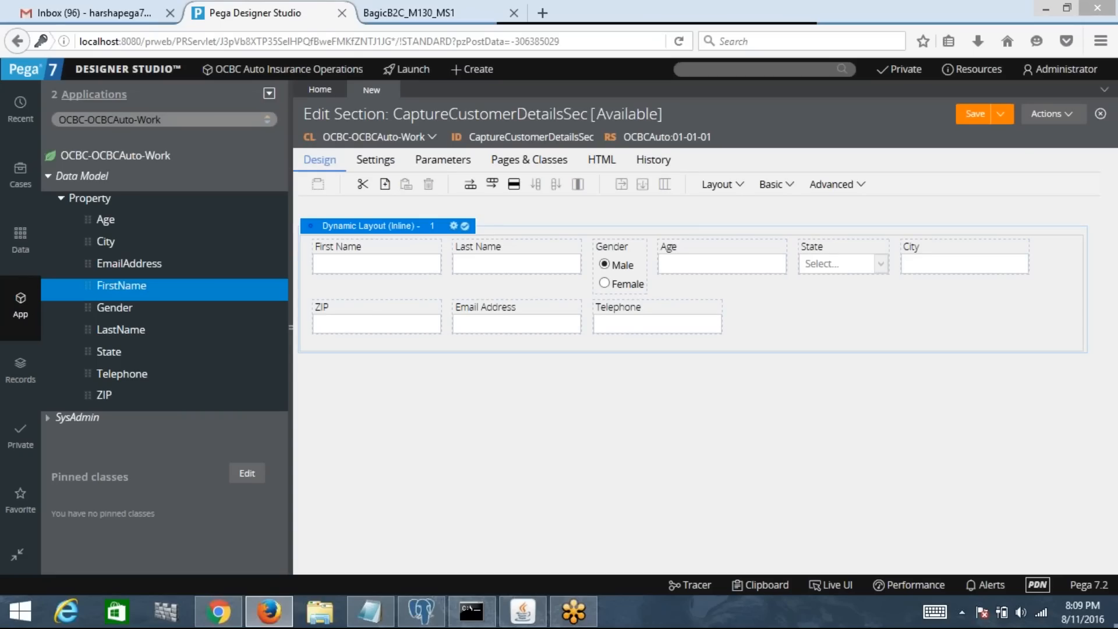
{"action": "left_click", "coordinate": [453, 225]}
{"action": "left_click", "coordinate": [577, 233]}
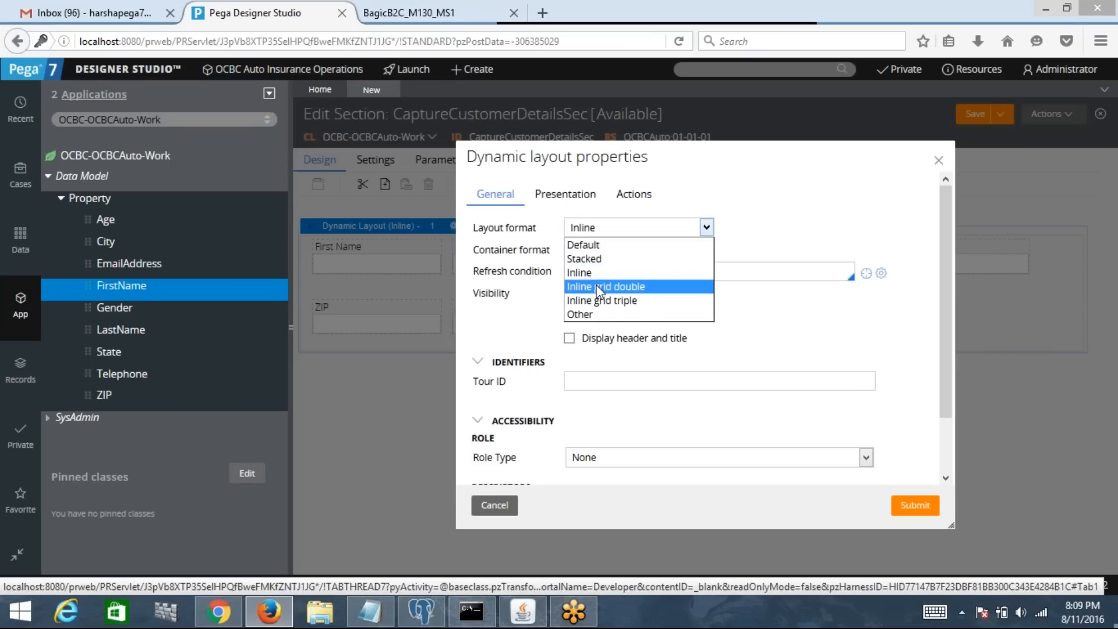
{"action": "left_click", "coordinate": [598, 293]}
{"action": "left_click", "coordinate": [907, 508]}
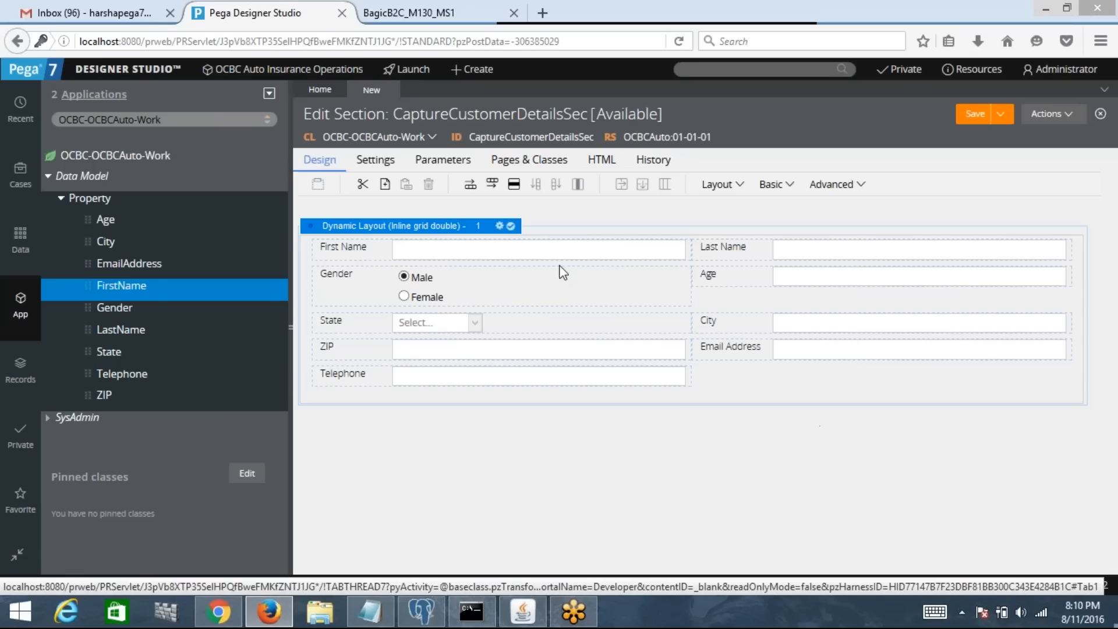
{"action": "left_click", "coordinate": [499, 227]}
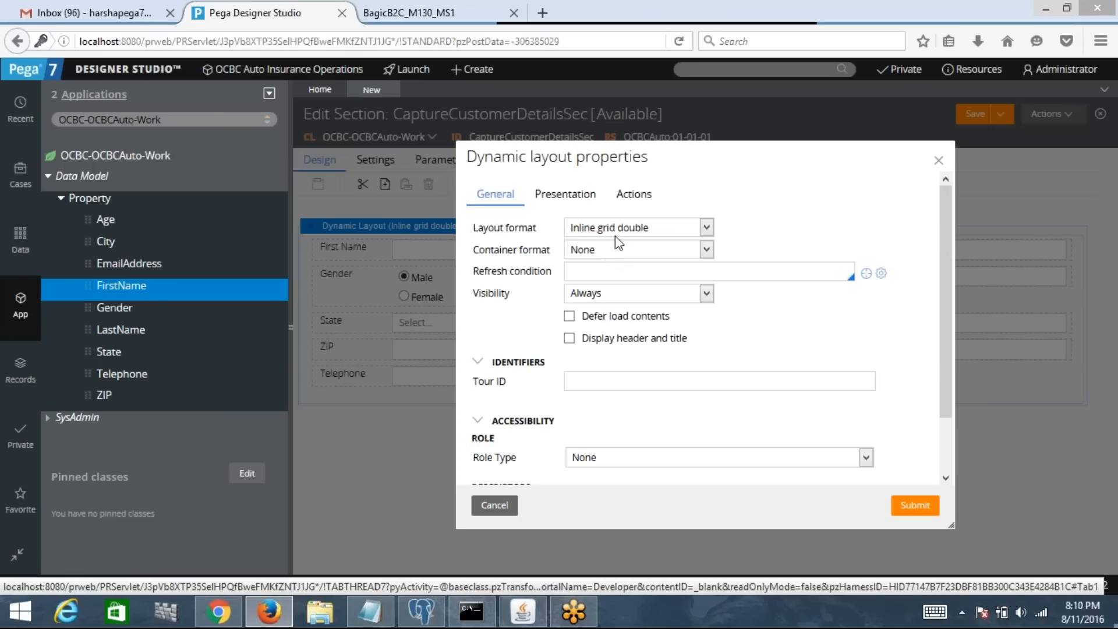
{"action": "left_click", "coordinate": [615, 232]}
{"action": "left_click", "coordinate": [611, 300]}
{"action": "left_click", "coordinate": [914, 507]}
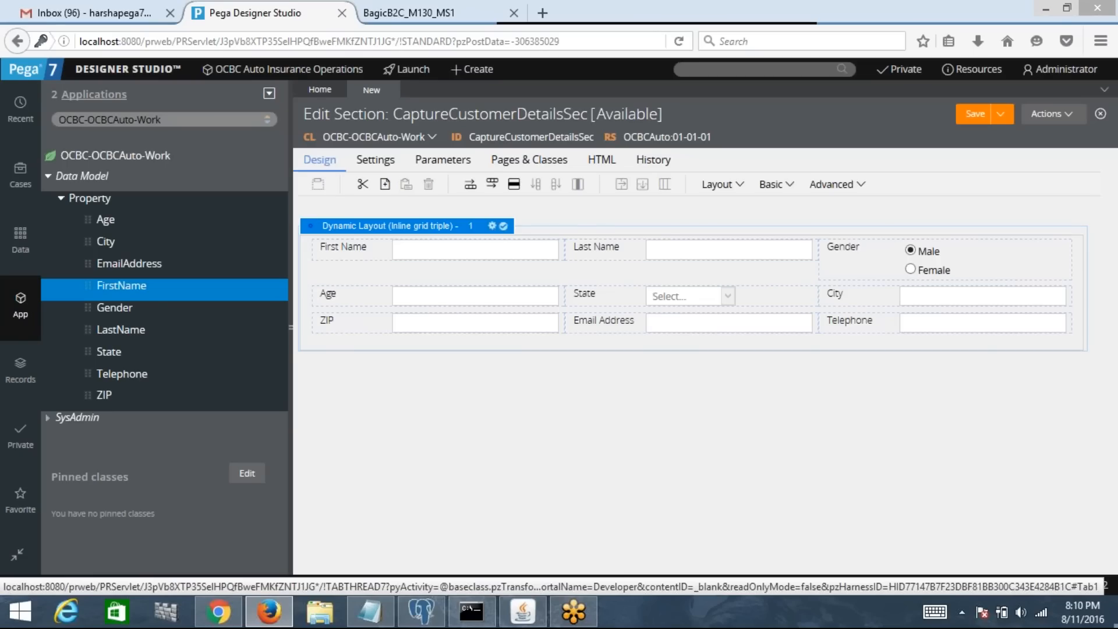
Step: Apply the Simple list with labels left format from the Other formats list
{"action": "left_click", "coordinate": [496, 228]}
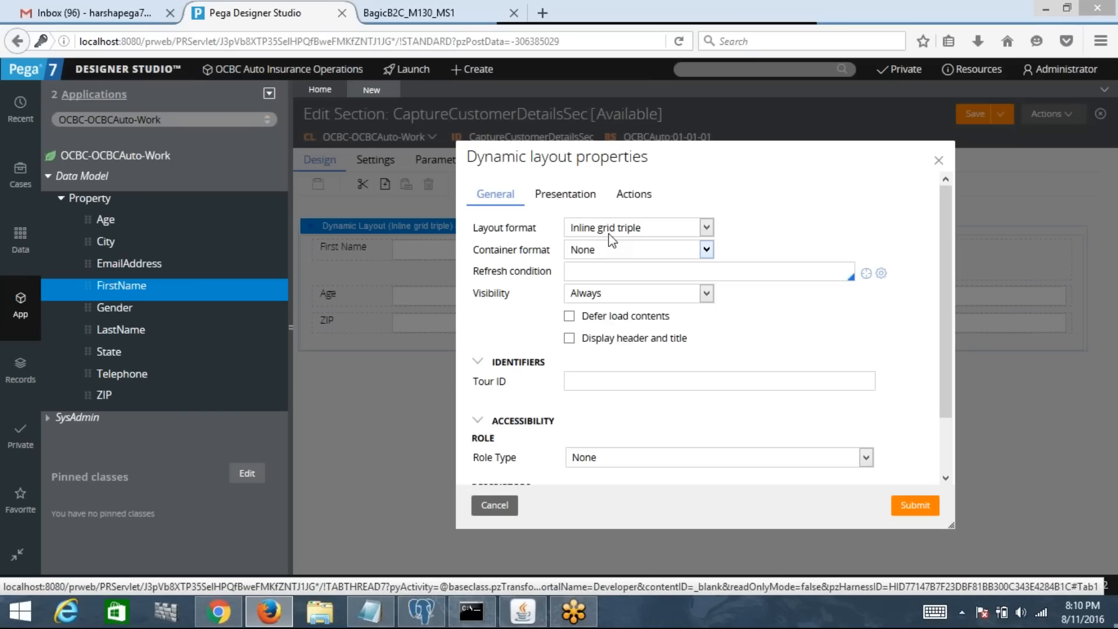
{"action": "left_click", "coordinate": [609, 233]}
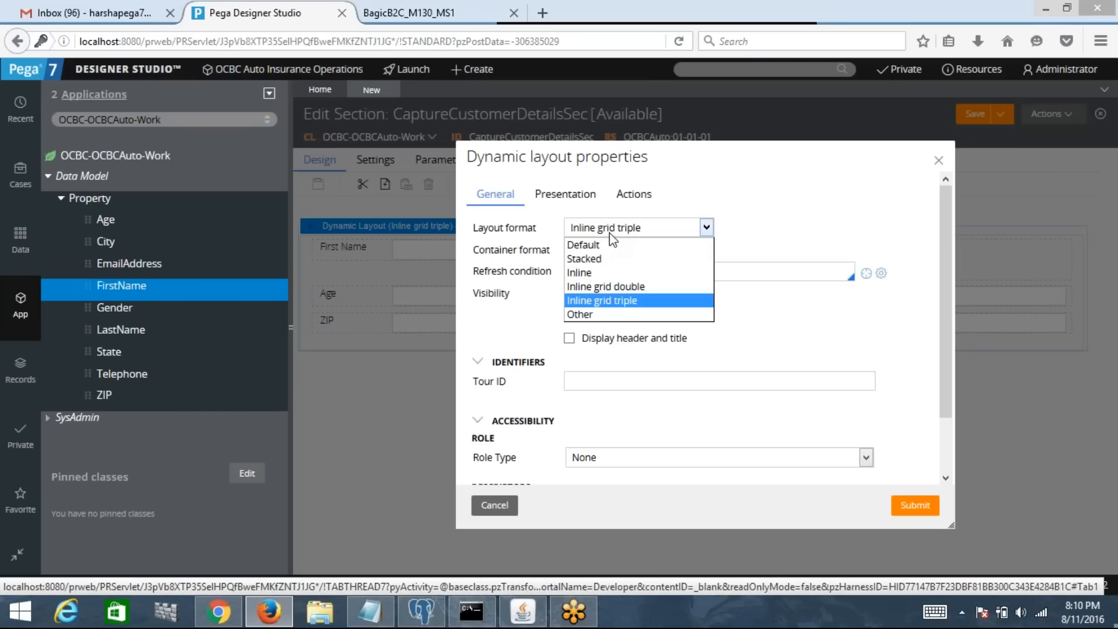
{"action": "left_click", "coordinate": [595, 315]}
{"action": "left_click", "coordinate": [774, 230]}
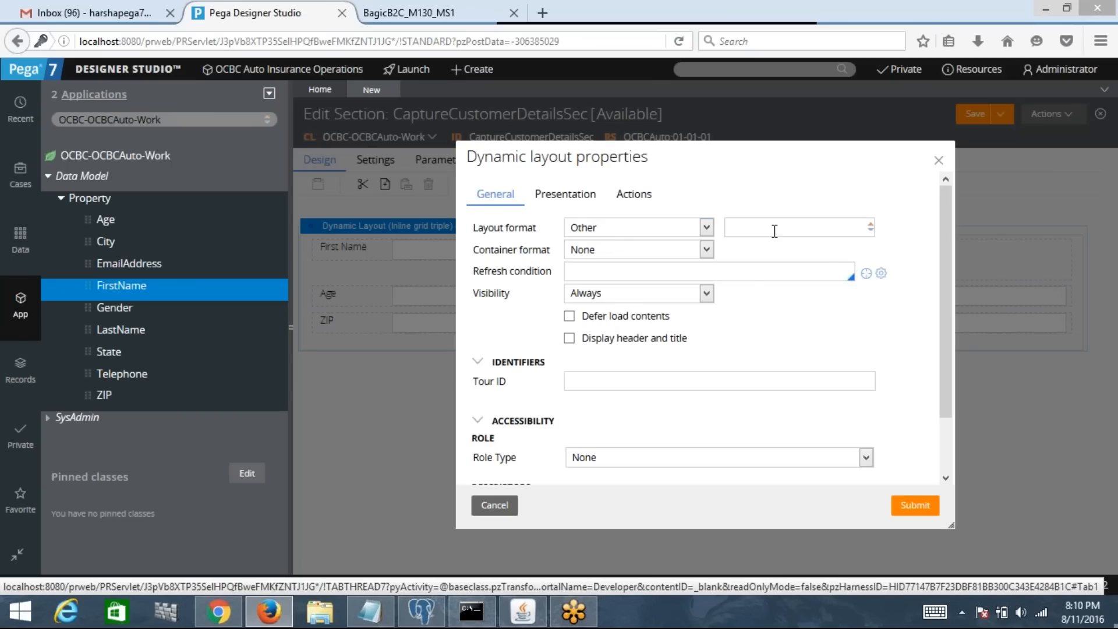
{"action": "key", "text": "Down"}
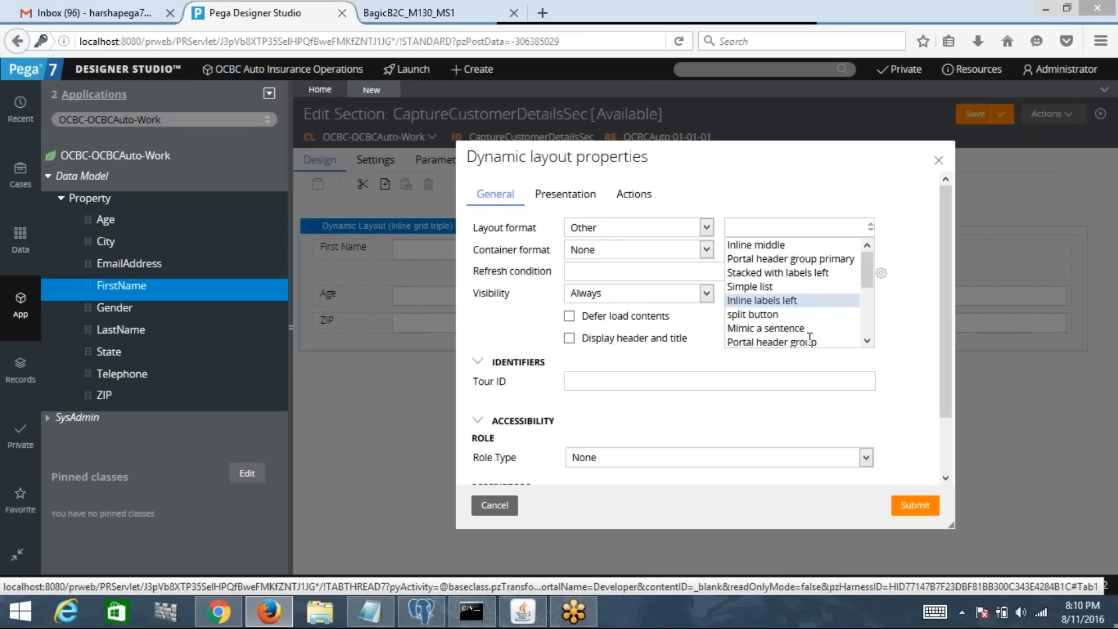
{"action": "scroll", "coordinate": [869, 312], "scroll_direction": "down", "scroll_amount": 2}
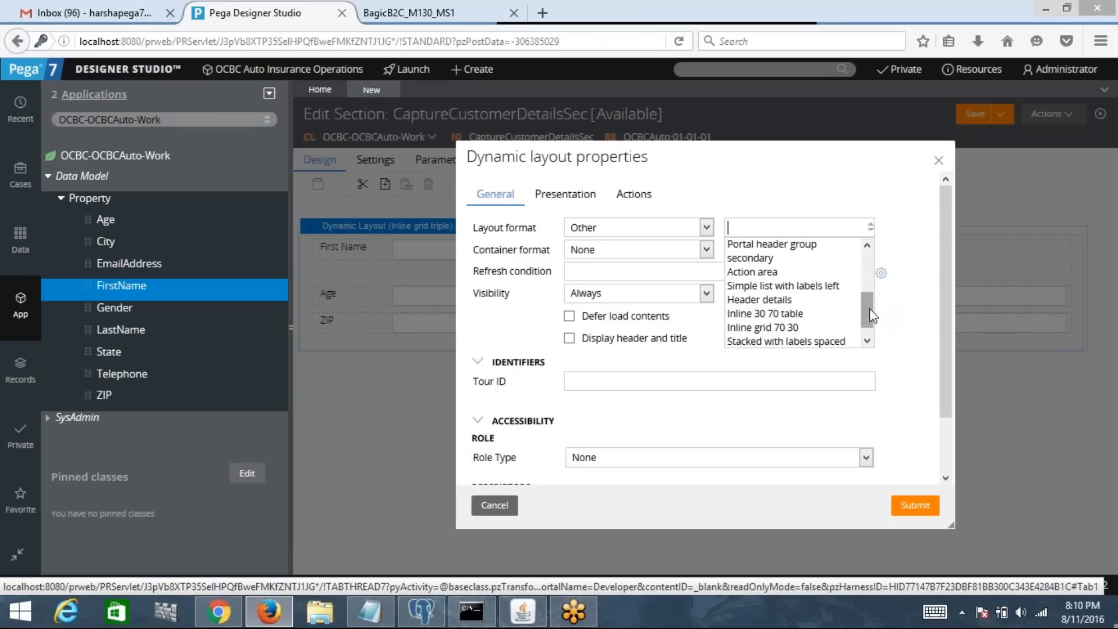
{"action": "left_click", "coordinate": [795, 287]}
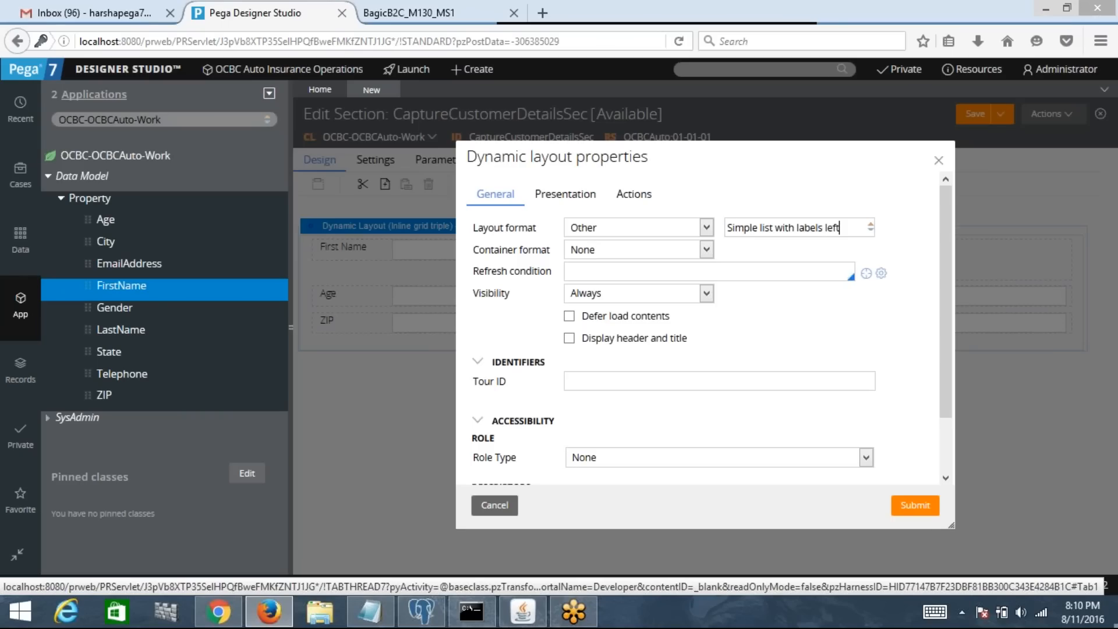
{"action": "left_click", "coordinate": [898, 505]}
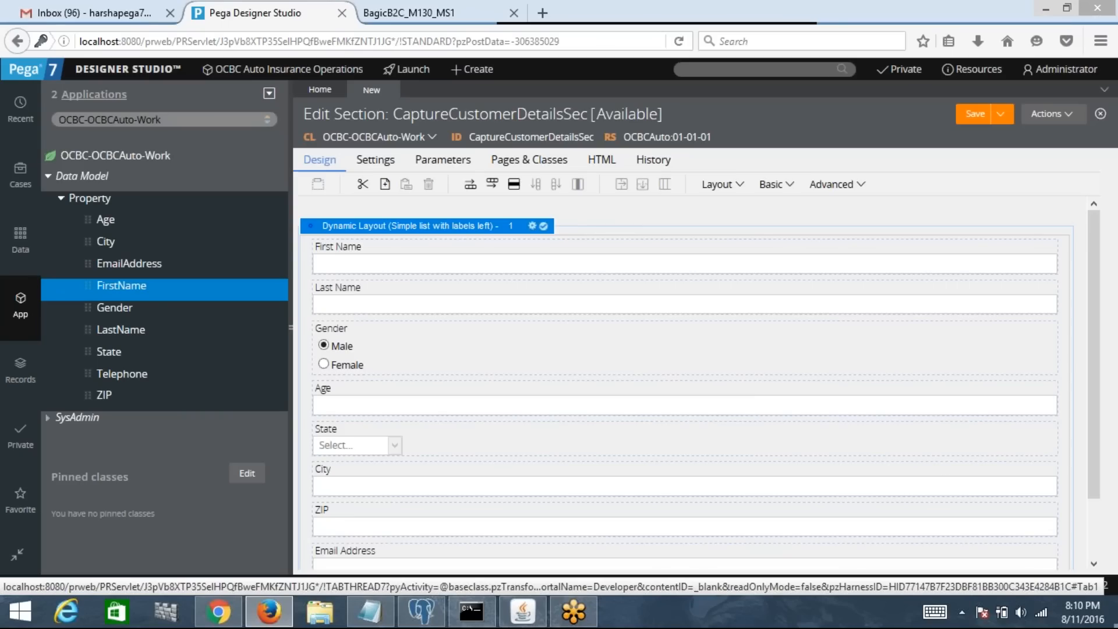
Step: Replace the dynamic layout's format with Inline grid double and submit the change
{"action": "left_click", "coordinate": [532, 226]}
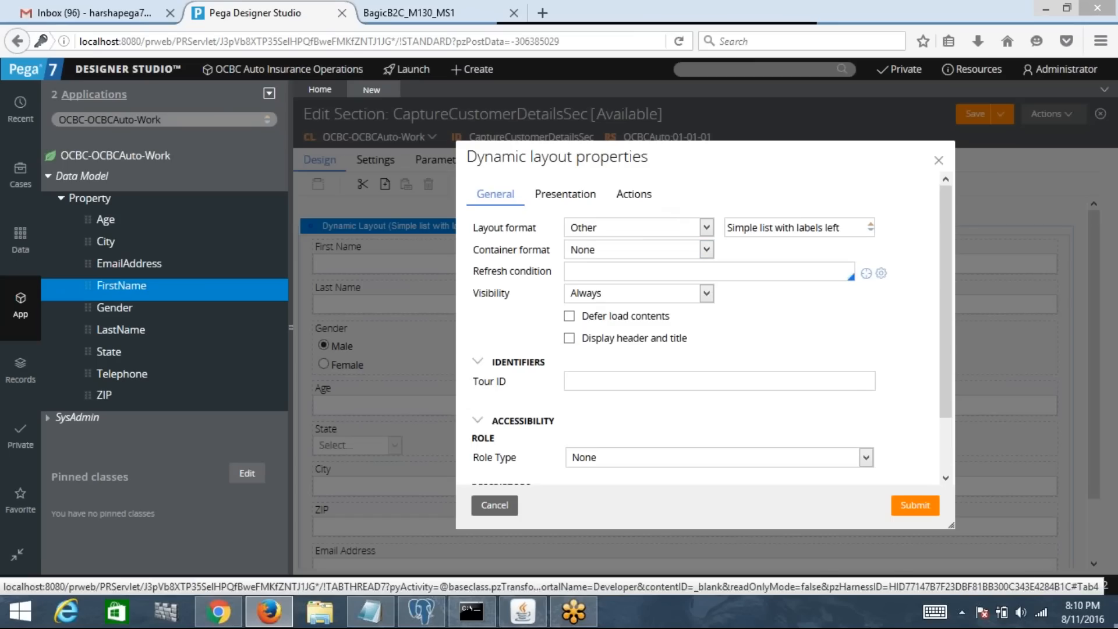
{"action": "left_click", "coordinate": [776, 235]}
{"action": "key", "text": "ctrl+a"}
{"action": "key", "text": "BackSpace"}
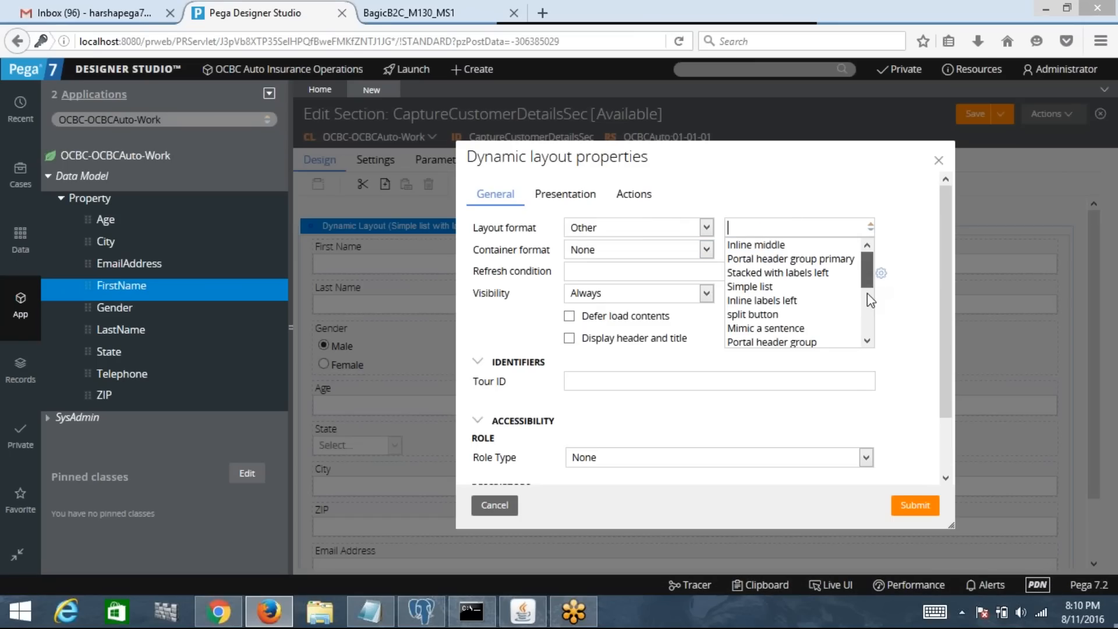
{"action": "scroll", "coordinate": [867, 294], "scroll_direction": "down", "scroll_amount": 2}
{"action": "left_click_drag", "start_coordinate": [868, 309], "coordinate": [847, 251]}
{"action": "left_click", "coordinate": [669, 231]}
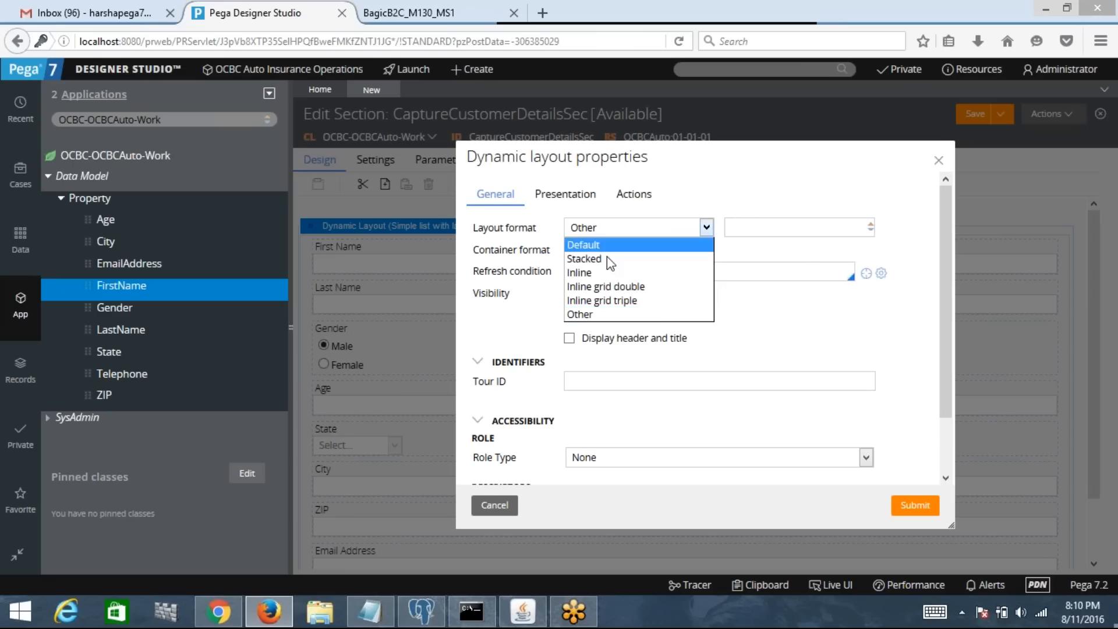
{"action": "left_click", "coordinate": [605, 287]}
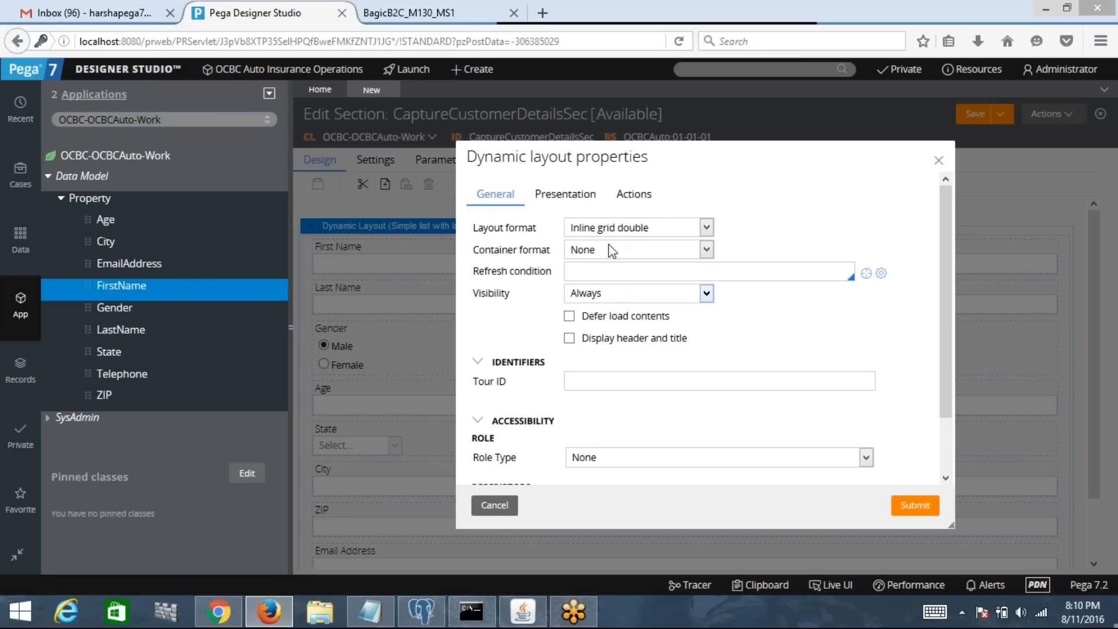
{"action": "left_click", "coordinate": [901, 505]}
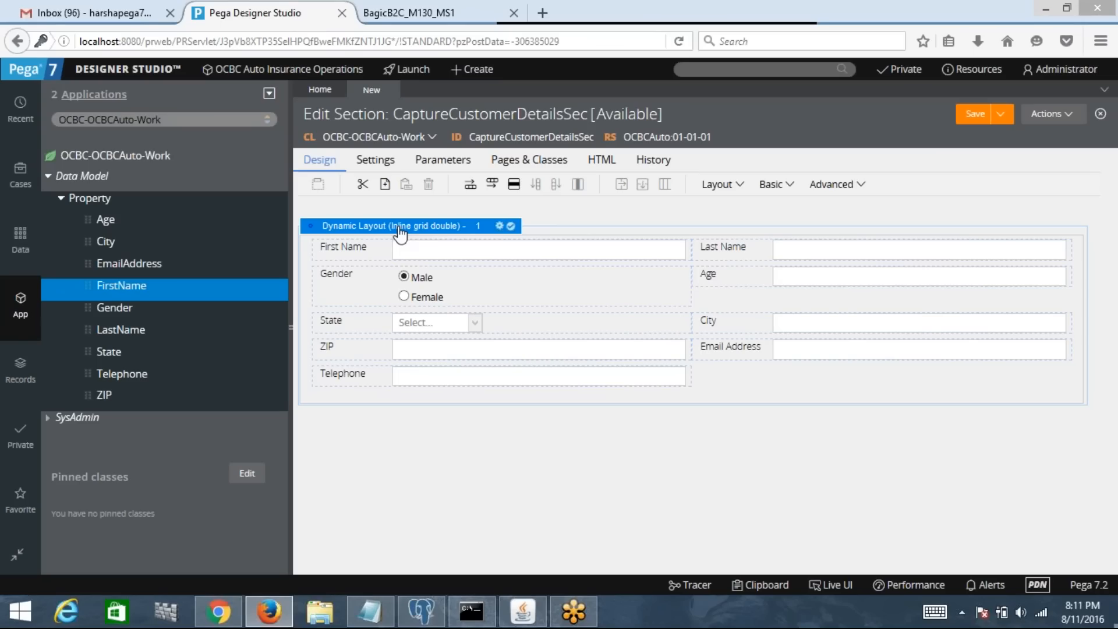
Step: Reopen the Dynamic layout properties and keep Layout format at Inline grid double
{"action": "left_click", "coordinate": [499, 228]}
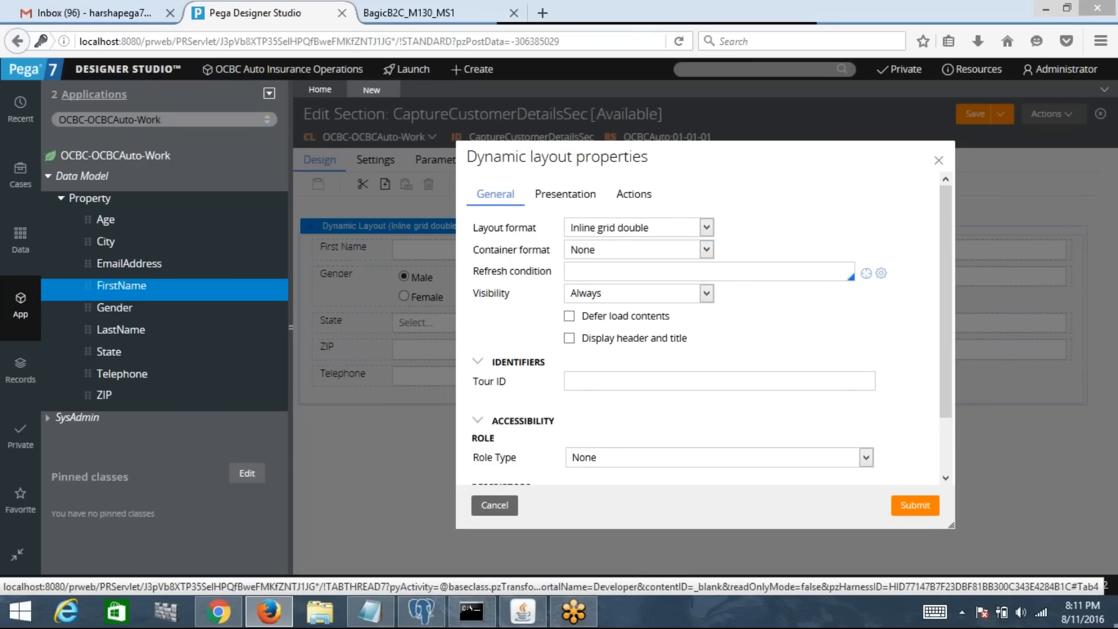
{"action": "left_click", "coordinate": [938, 160]}
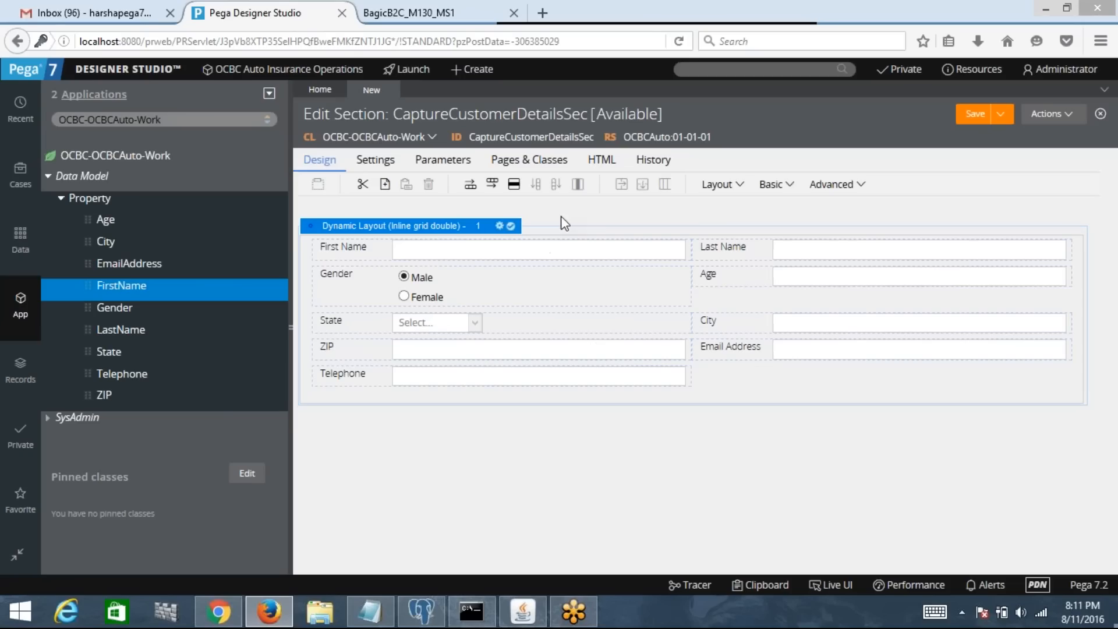
{"action": "left_click", "coordinate": [499, 227]}
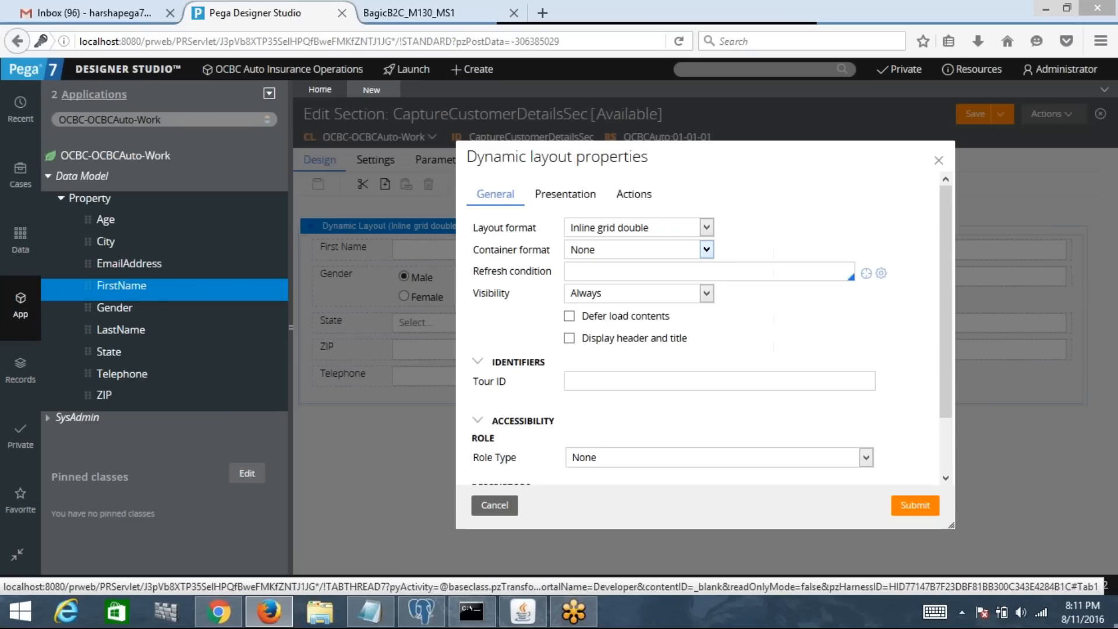
{"action": "left_click", "coordinate": [646, 229]}
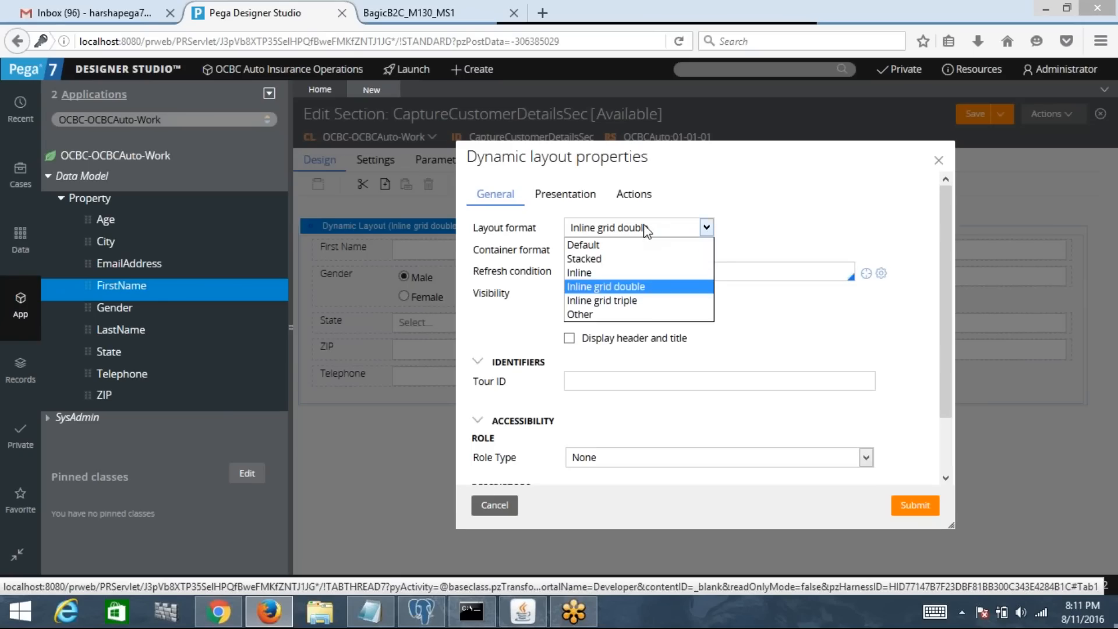
{"action": "left_click", "coordinate": [613, 287]}
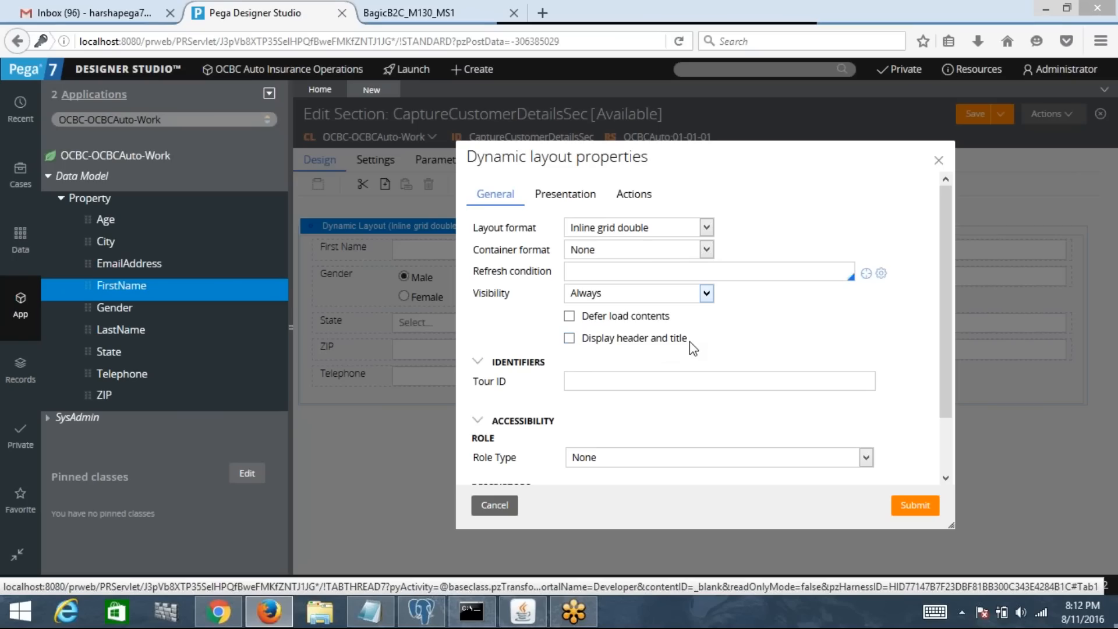
Step: Turn on Display header and title for the dynamic layout
{"action": "left_click", "coordinate": [570, 340]}
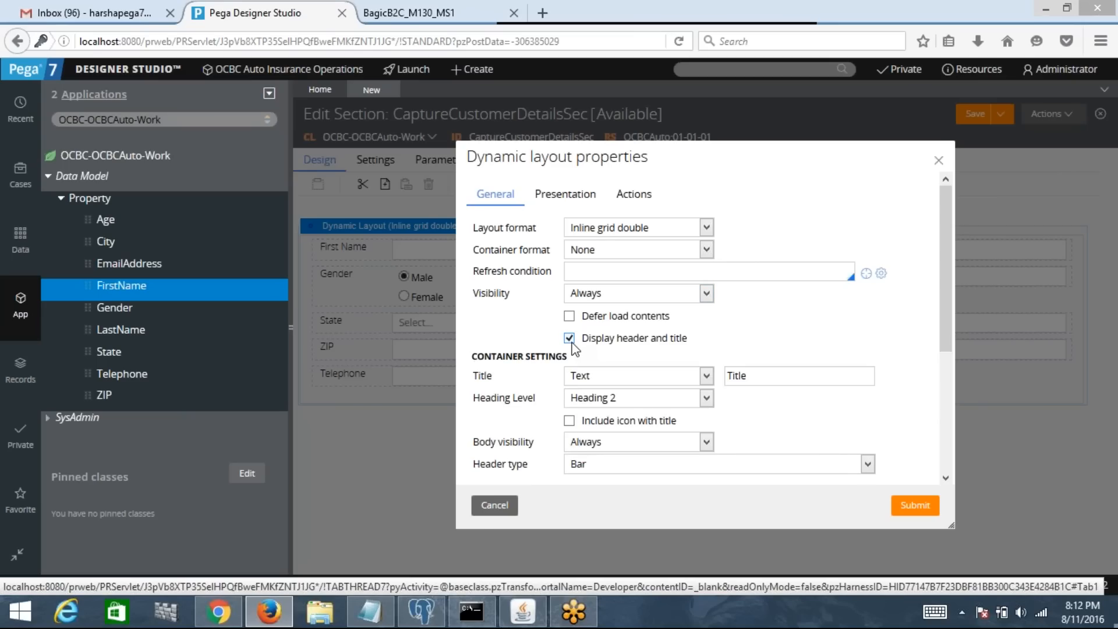
{"action": "left_click", "coordinate": [570, 341]}
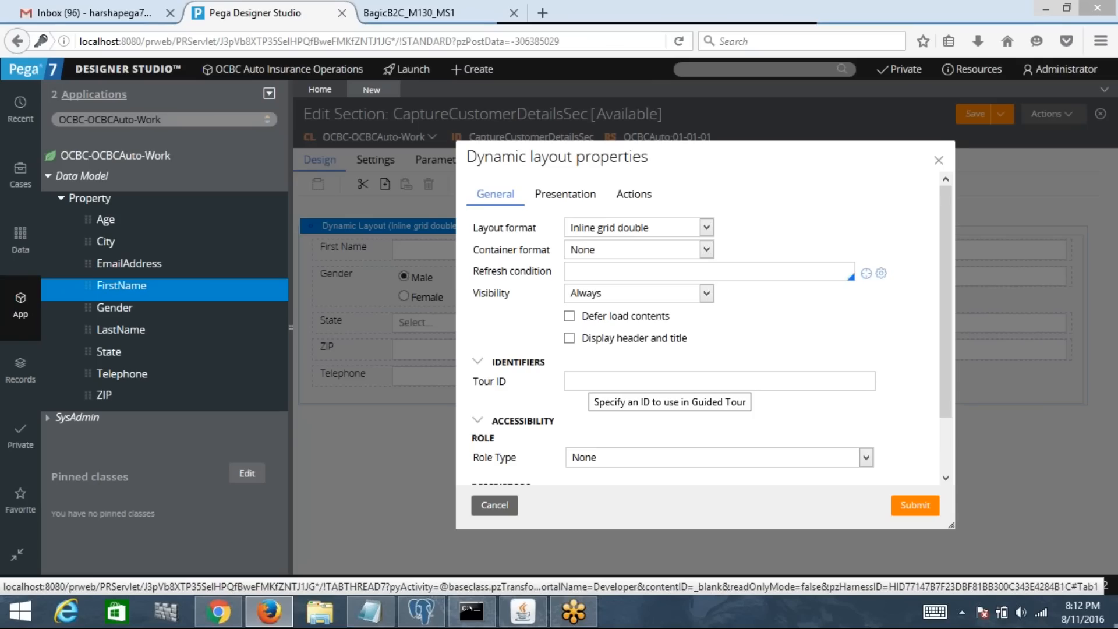
{"action": "left_click", "coordinate": [569, 339]}
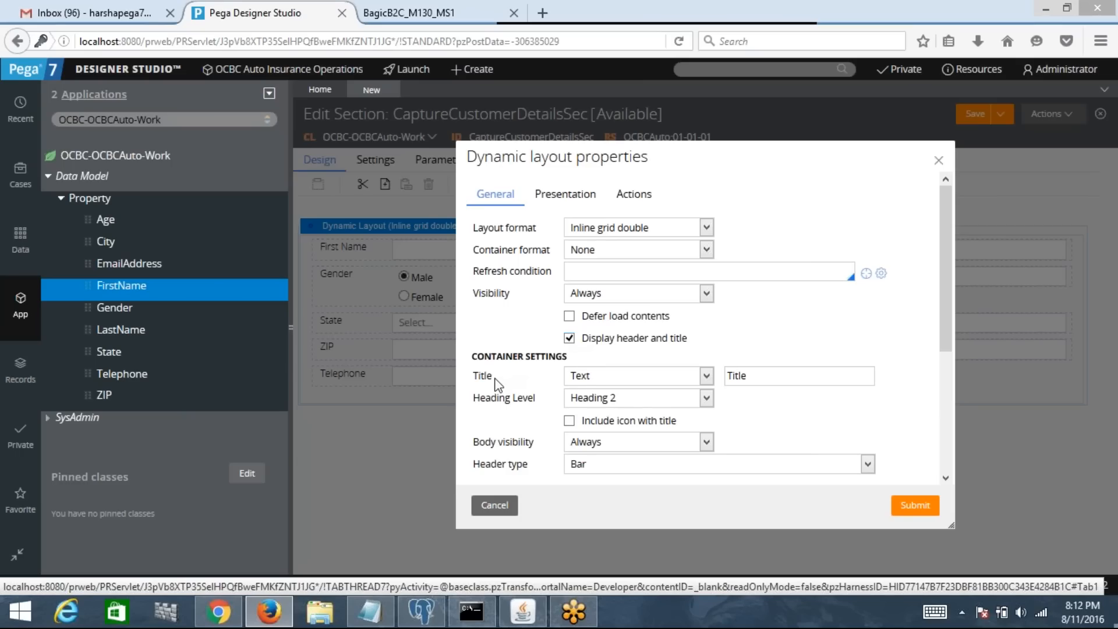
Step: Title the header 'Lets Begin By Capturing Your Basic Information' and tick Include icon with title
{"action": "left_click", "coordinate": [805, 381]}
{"action": "key", "text": "BackSpace"}
{"action": "key", "text": "BackSpace"}
{"action": "key", "text": "BackSpace"}
{"action": "key", "text": "BackSpace"}
{"action": "key", "text": "BackSpace"}
{"action": "type", "text": "Lets "}
{"action": "type", "text": "Begin"}
{"action": "type", "text": " By Ca"}
{"action": "type", "text": "pturing Yo"}
{"action": "type", "text": "ur "}
{"action": "type", "text": "Basic"}
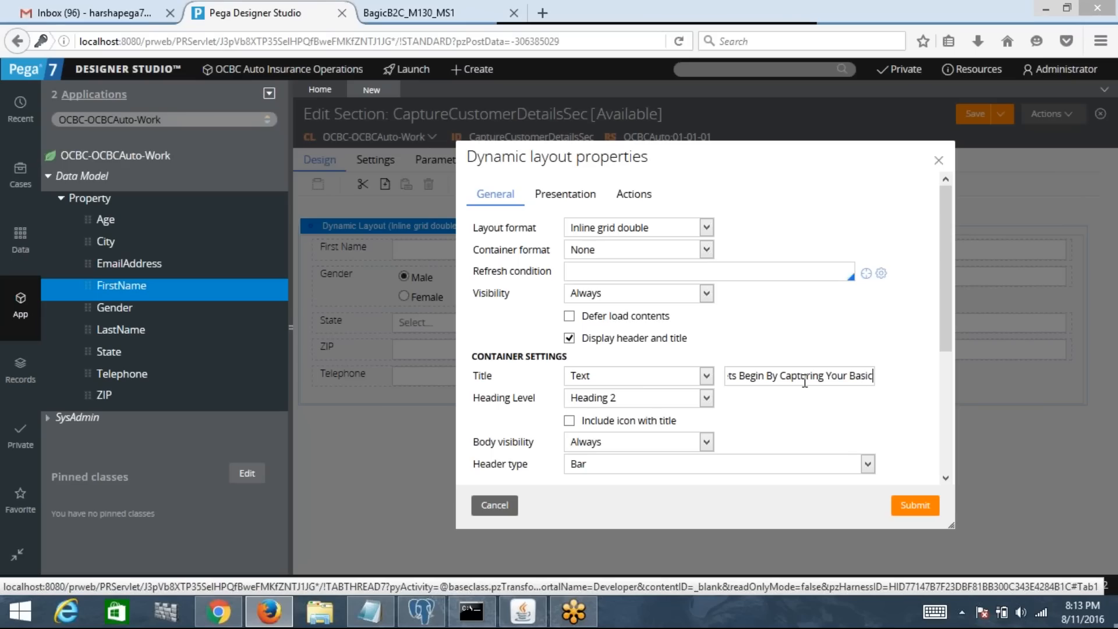
{"action": "type", "text": " Informaton"}
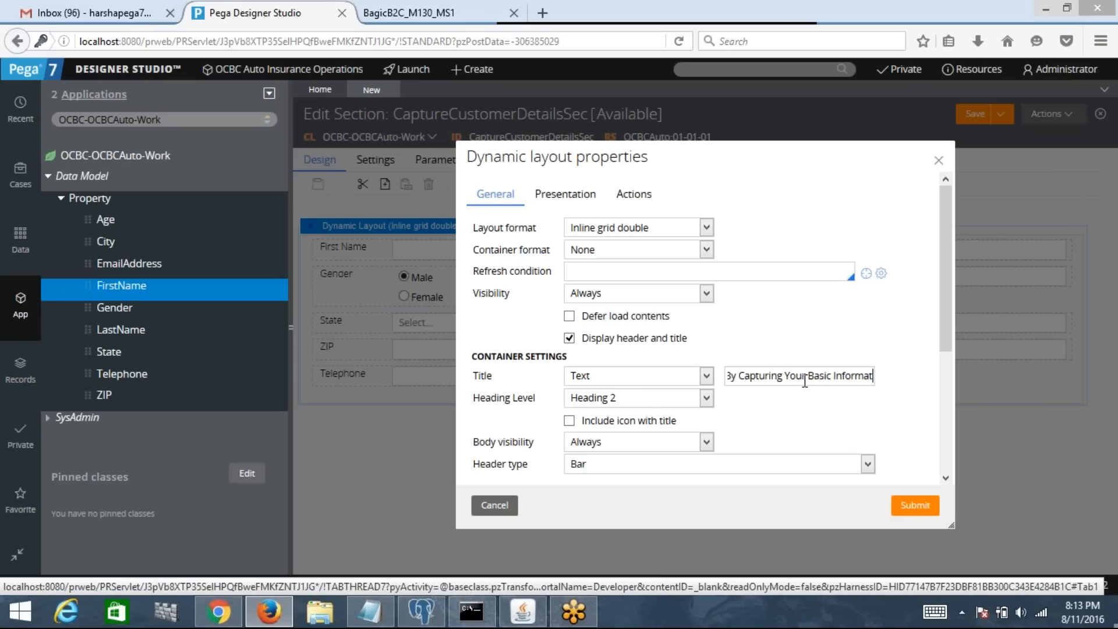
{"action": "key", "text": "BackSpace"}
{"action": "key", "text": "BackSpace"}
{"action": "type", "text": "ion"}
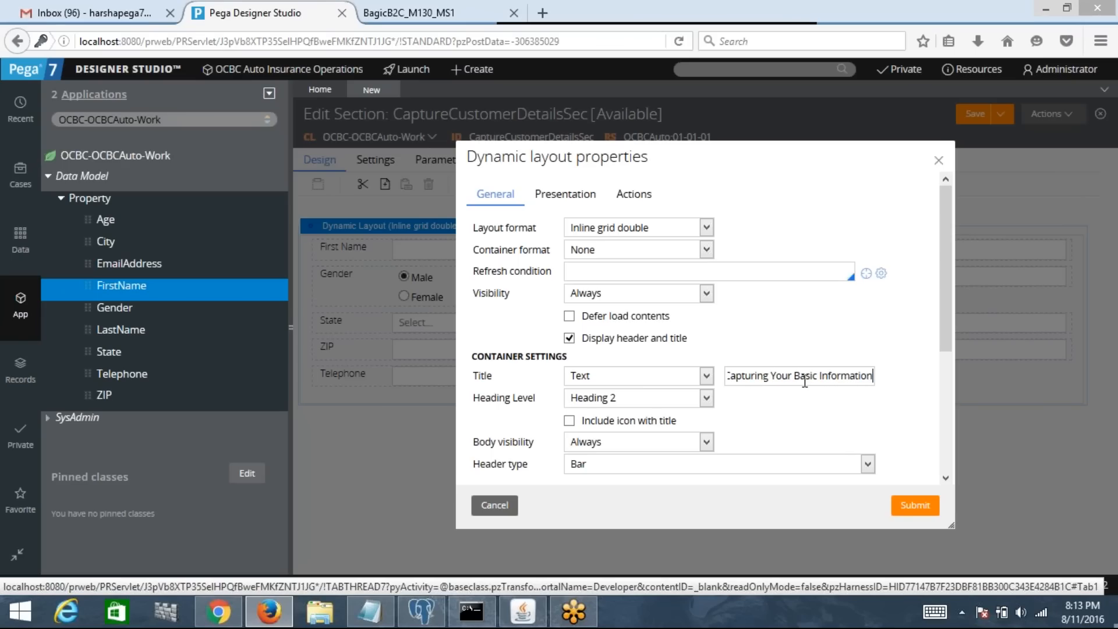
{"action": "key", "text": "Home"}
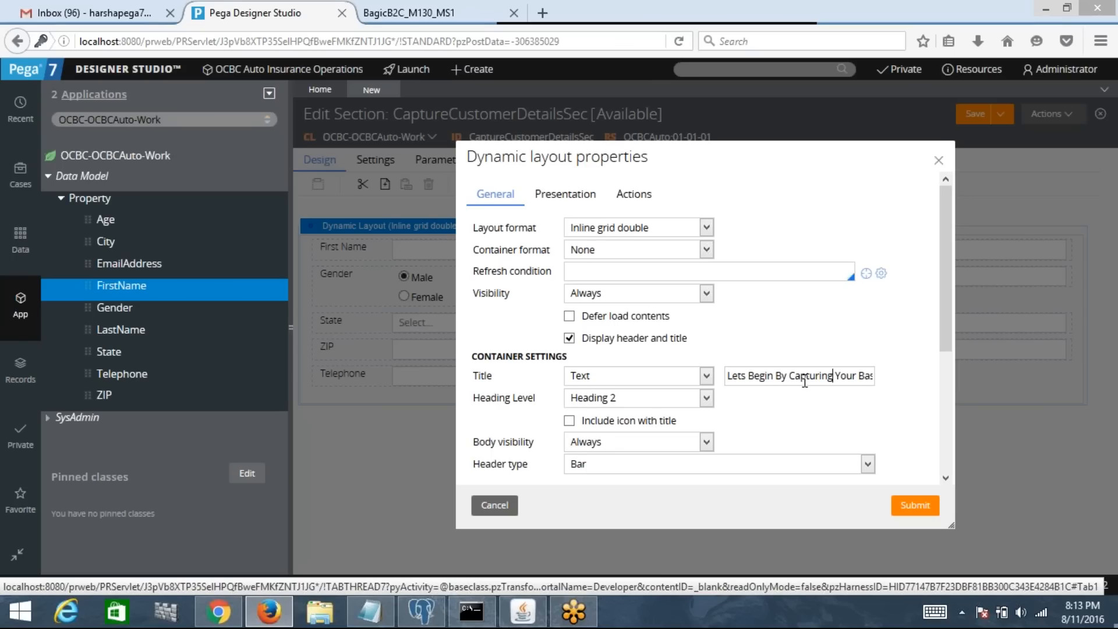
{"action": "key", "text": "Right"}
{"action": "key", "text": "Right"}
{"action": "key", "text": "Right"}
{"action": "key", "text": "Right"}
{"action": "key", "text": "Right"}
{"action": "key", "text": "Right"}
{"action": "key", "text": "Right"}
{"action": "key", "text": "Right"}
{"action": "key", "text": "Right"}
{"action": "key", "text": "Right"}
{"action": "key", "text": "Right"}
{"action": "key", "text": "Right"}
{"action": "key", "text": "Right"}
{"action": "key", "text": "Right"}
{"action": "key", "text": "Right"}
{"action": "key", "text": "Right"}
{"action": "key", "text": "Right"}
{"action": "key", "text": "Right"}
{"action": "key", "text": "Right"}
{"action": "key", "text": "Right"}
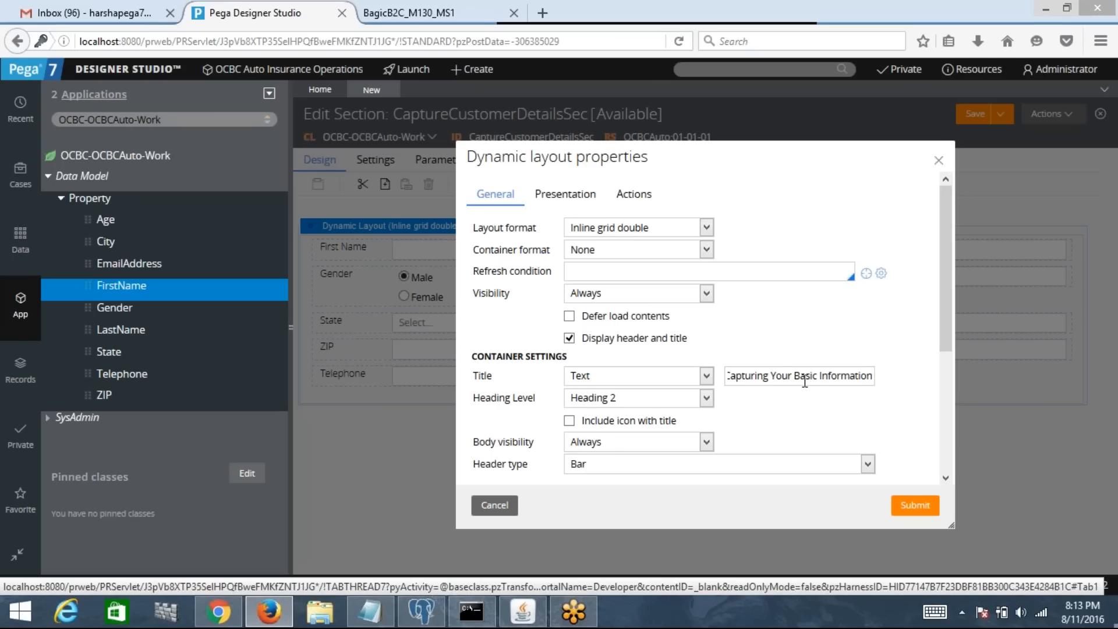
{"action": "key", "text": "Home"}
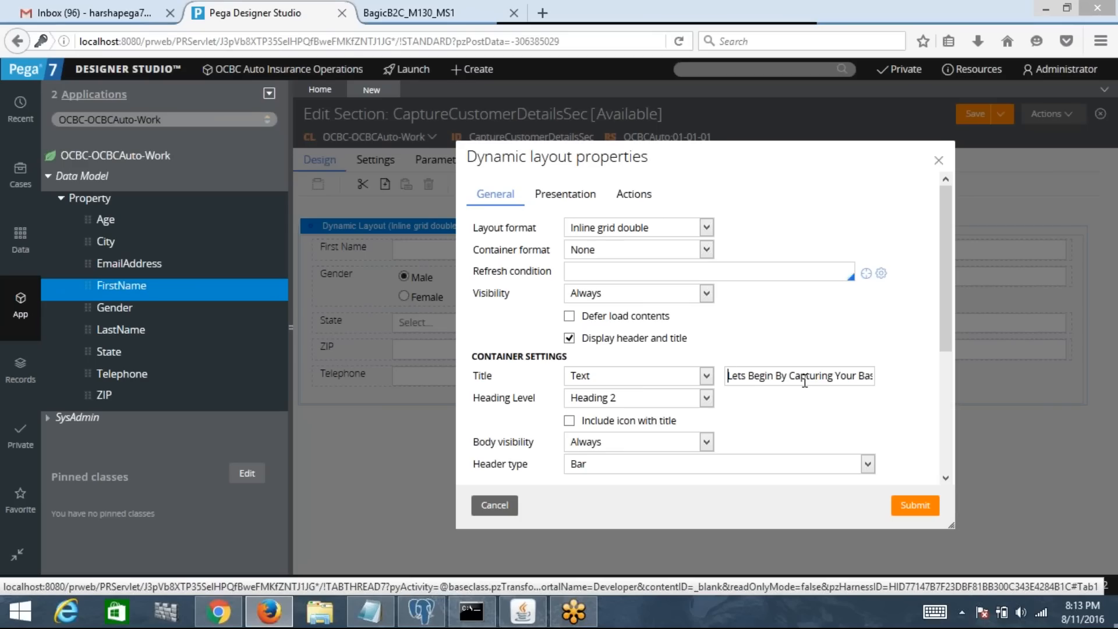
{"action": "left_click", "coordinate": [569, 421]}
Step: Untick the title icon, submit the header settings, save CaptureCustomerDetailsSec and close its tab
{"action": "left_click", "coordinate": [570, 421]}
{"action": "left_click", "coordinate": [924, 511]}
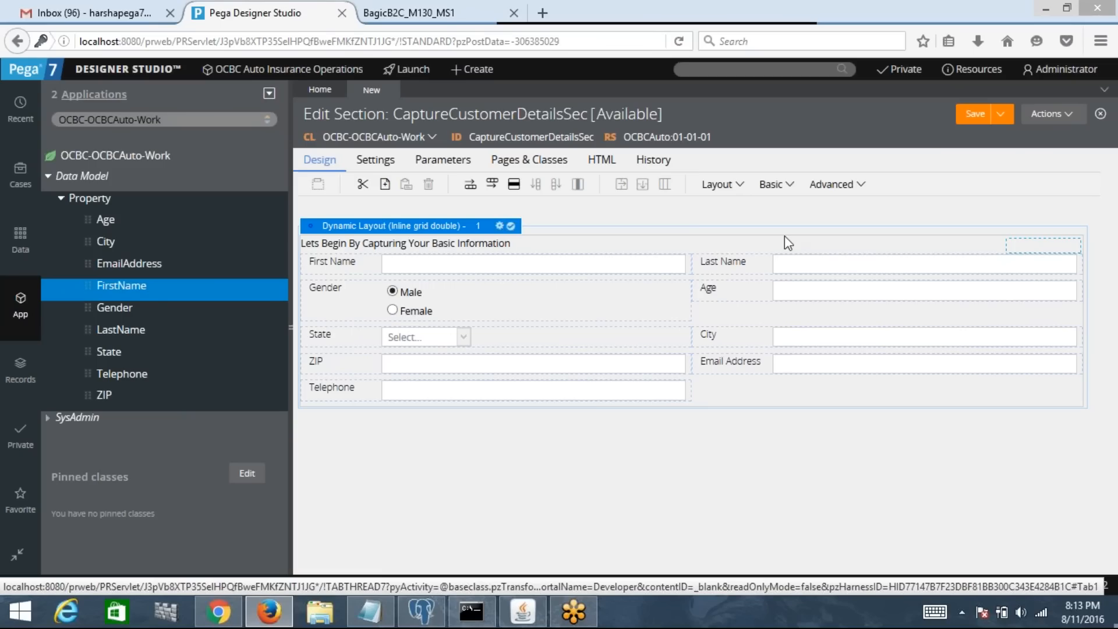
{"action": "left_click", "coordinate": [973, 115]}
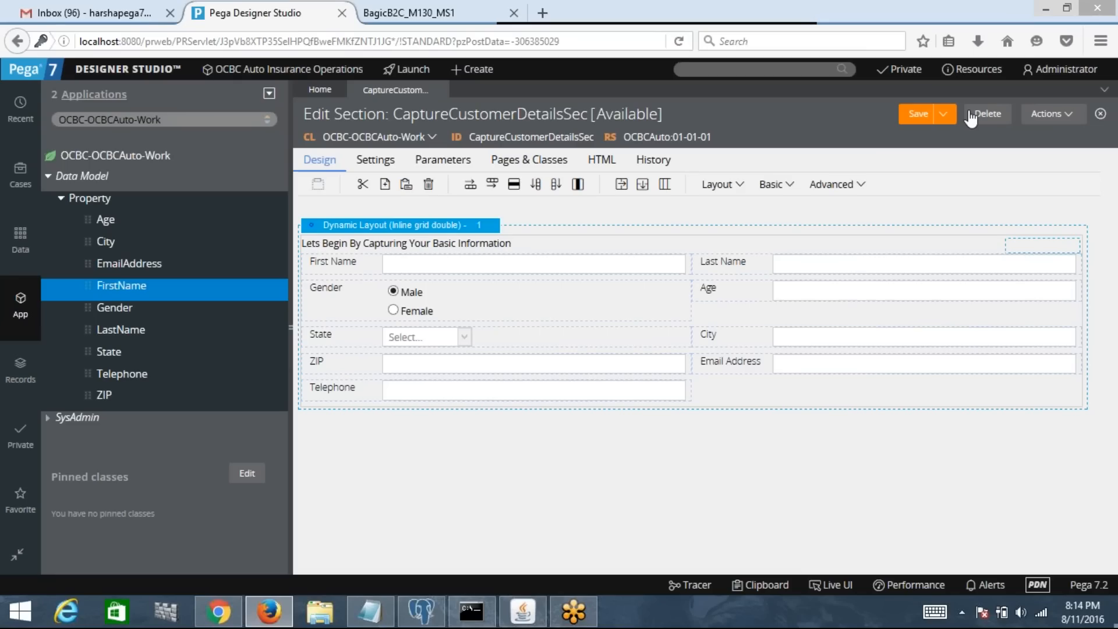
{"action": "left_click", "coordinate": [917, 120]}
{"action": "left_click", "coordinate": [439, 89]}
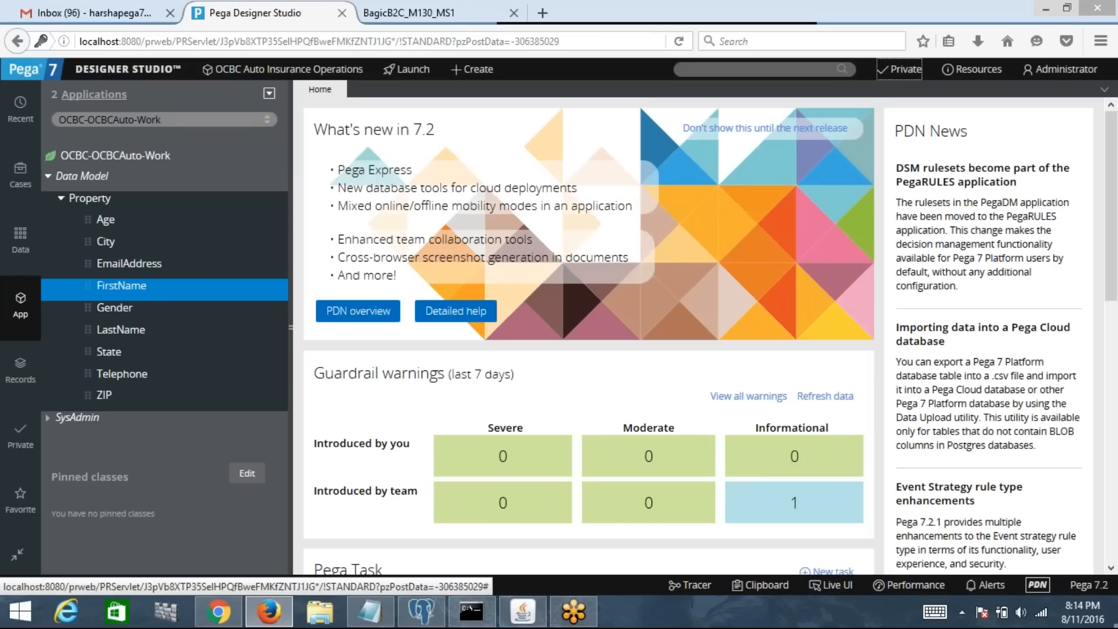
Step: Refresh the class explorer, reopen CaptureCustomerDetailsSec to check First Name, then close it
{"action": "right_click", "coordinate": [128, 165]}
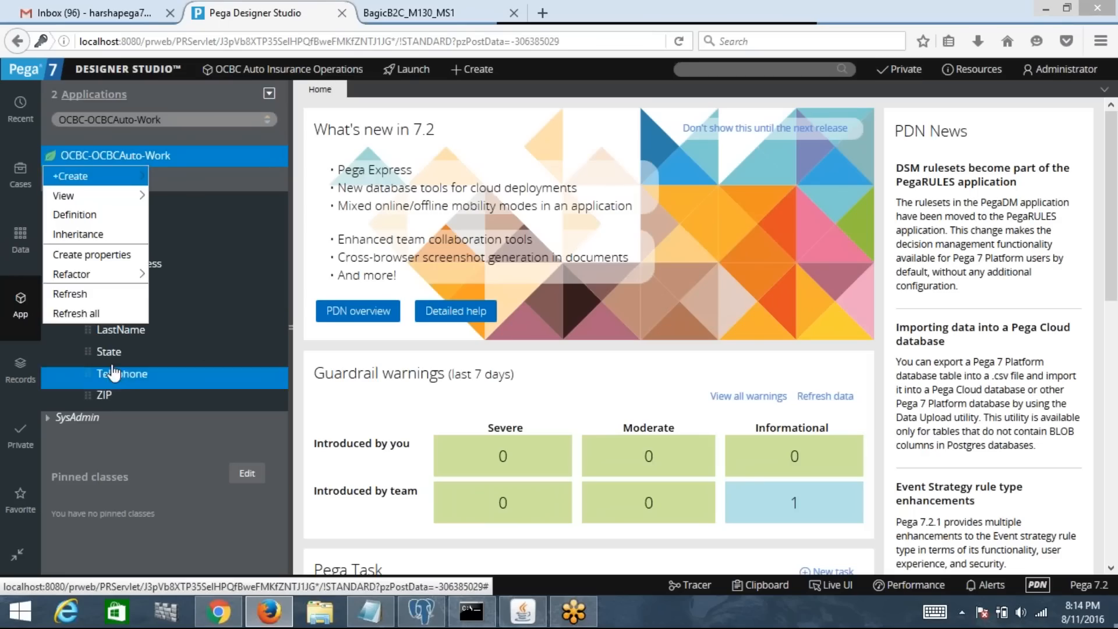
{"action": "left_click", "coordinate": [85, 316]}
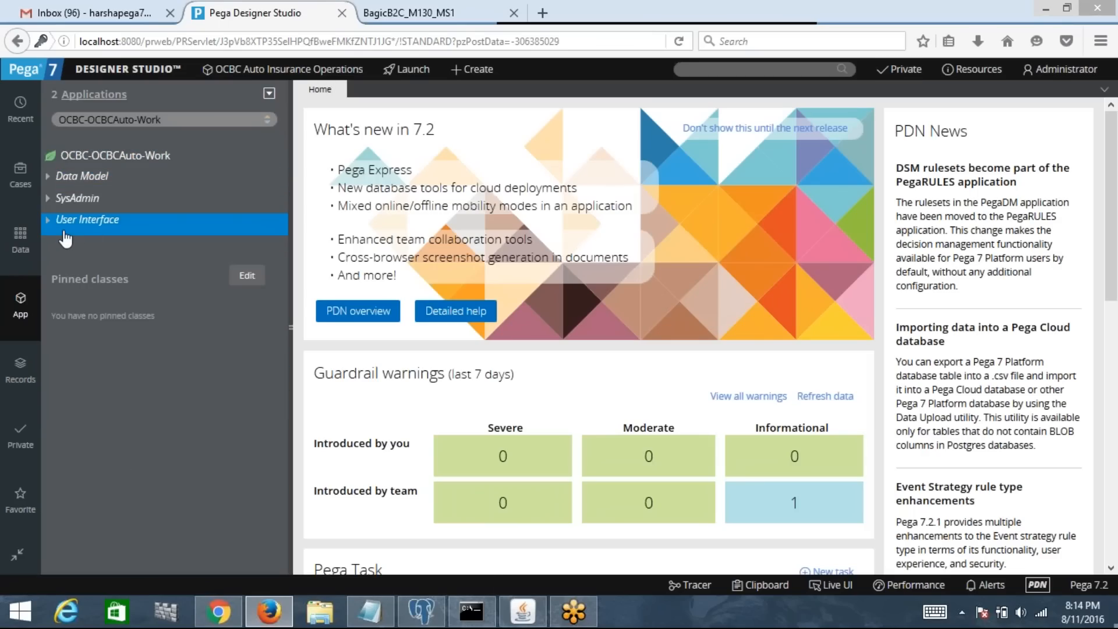
{"action": "left_click", "coordinate": [48, 220]}
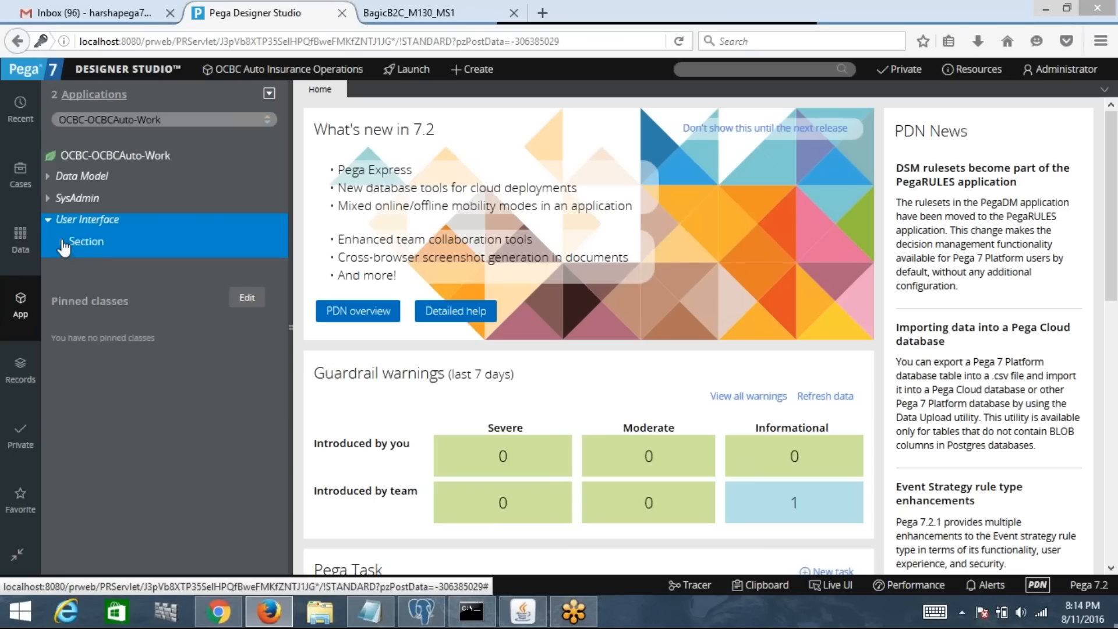
{"action": "left_click", "coordinate": [64, 244]}
{"action": "left_click", "coordinate": [121, 272]}
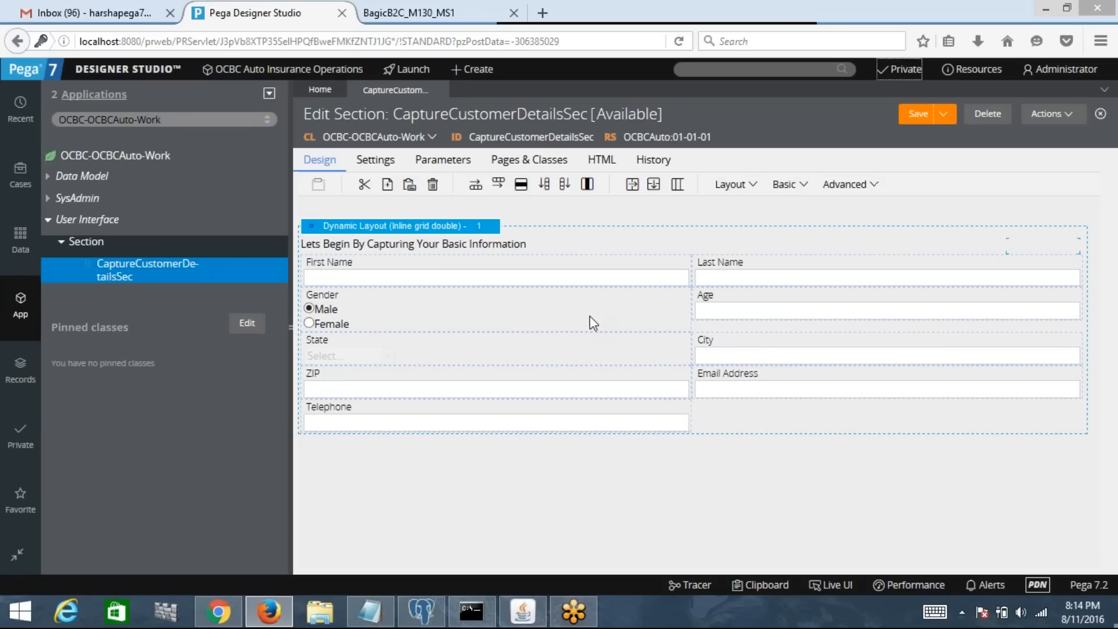
{"action": "left_click", "coordinate": [440, 267]}
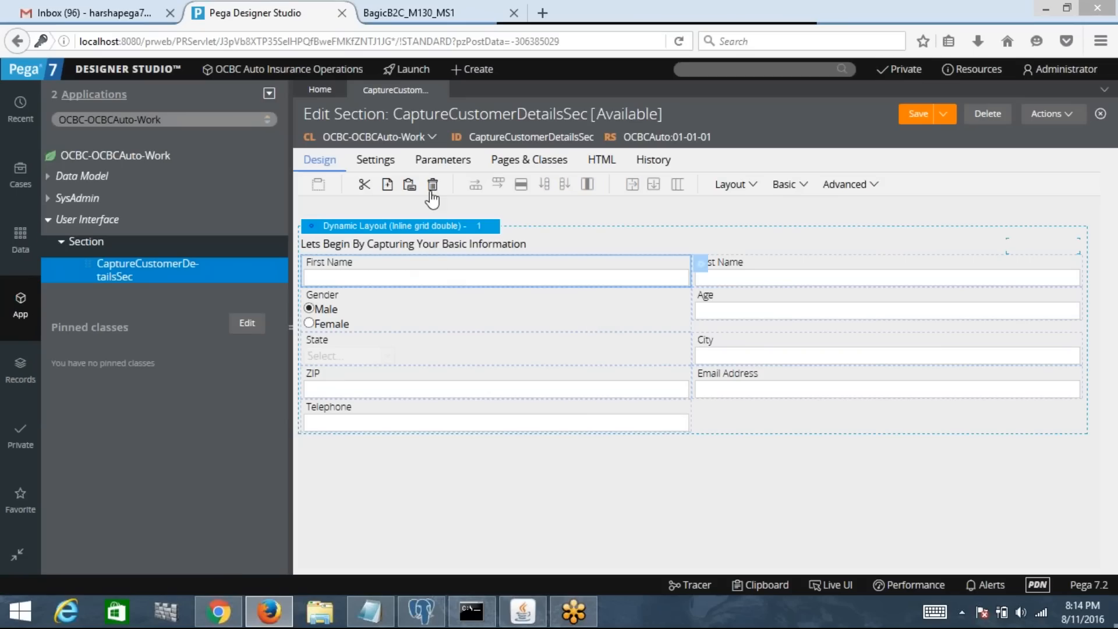
{"action": "left_click", "coordinate": [438, 90]}
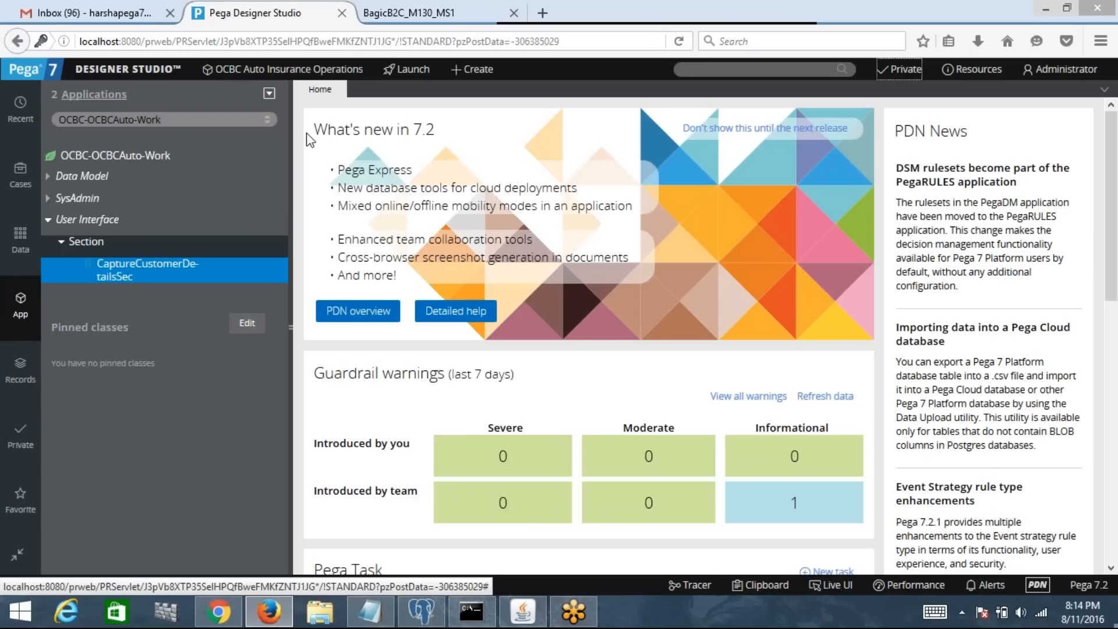
Step: Collapse Section and User Interface, then start a new Flow Action for OCBC-OCBCAuto-Work
{"action": "left_click", "coordinate": [61, 243]}
{"action": "left_click", "coordinate": [50, 223]}
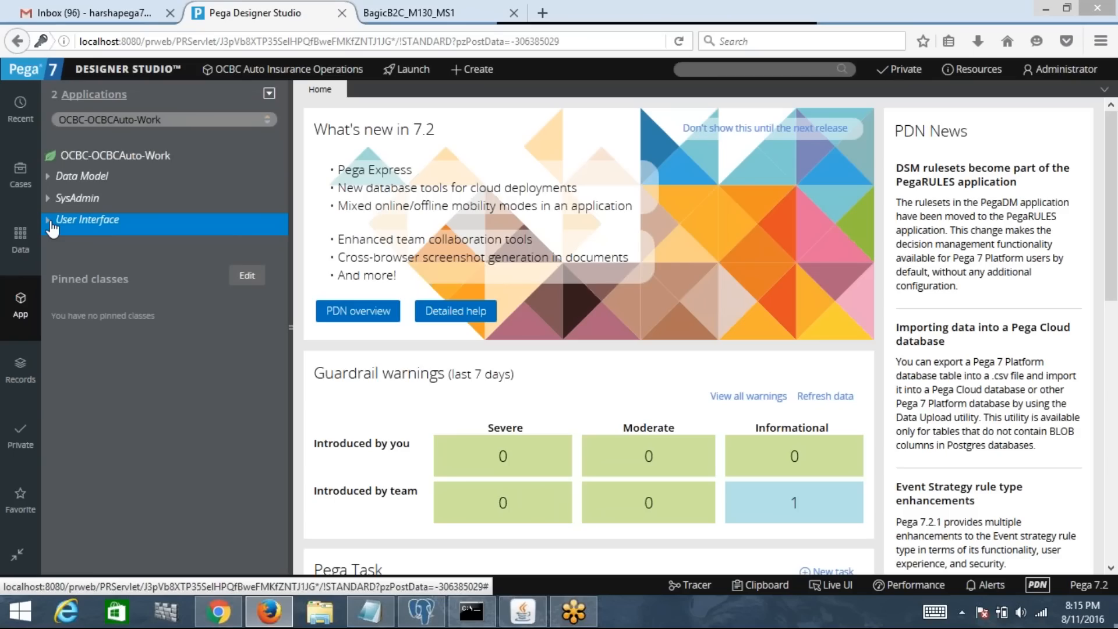
{"action": "right_click", "coordinate": [105, 165]}
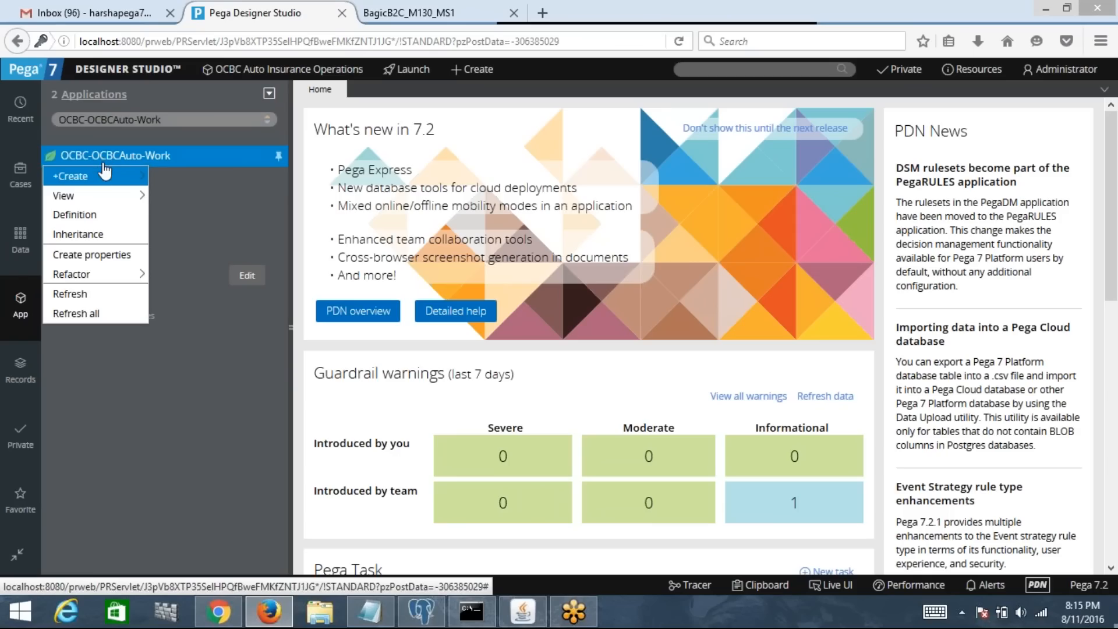
{"action": "mouse_move", "coordinate": [104, 180]}
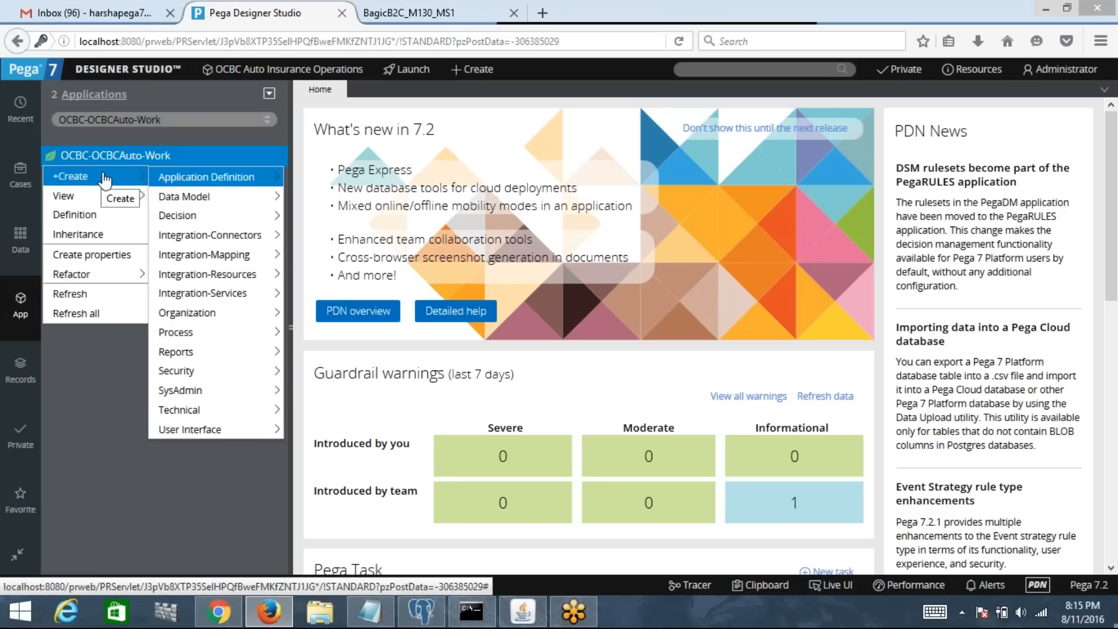
{"action": "mouse_move", "coordinate": [204, 338]}
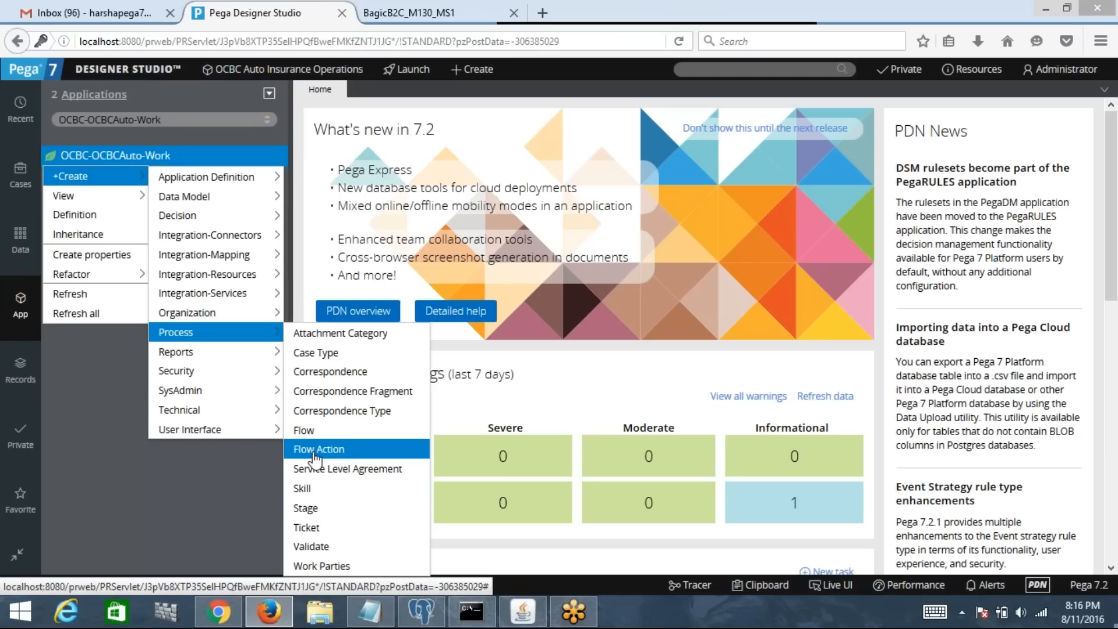
{"action": "left_click", "coordinate": [315, 454]}
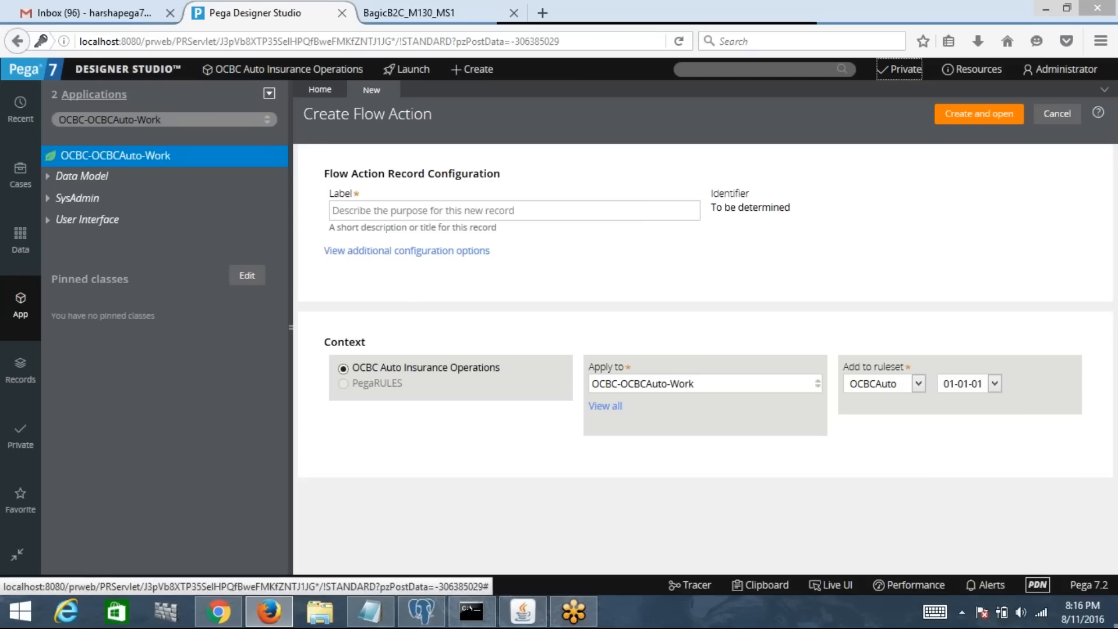
Step: Enter CaptureCustomerDetailsFA as the new flow action's label
{"action": "left_click", "coordinate": [408, 211]}
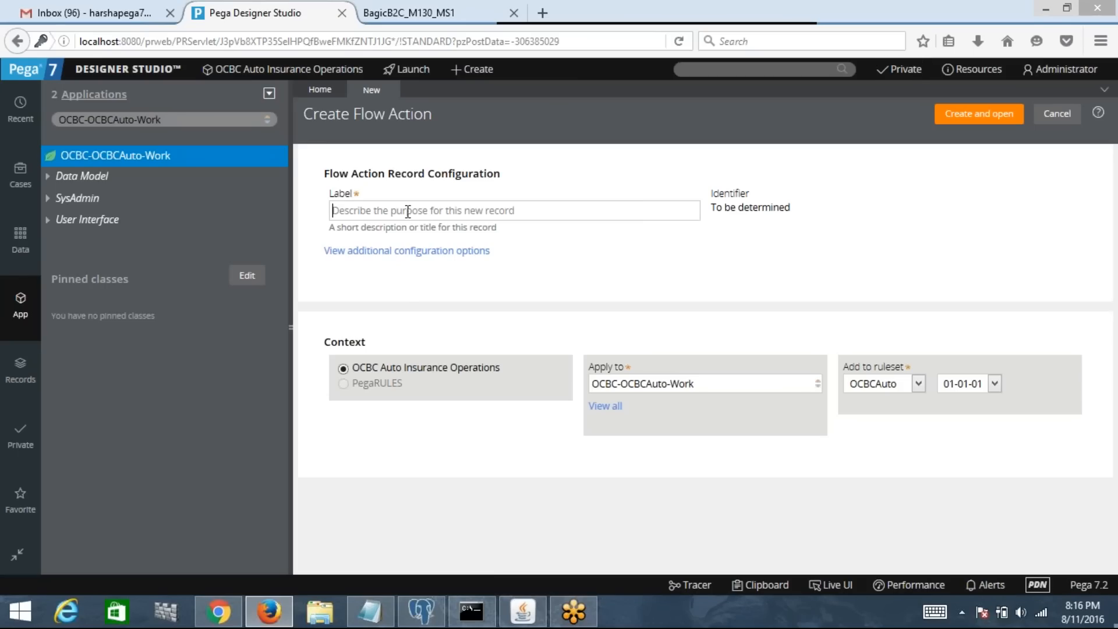
{"action": "type", "text": "CAptur"}
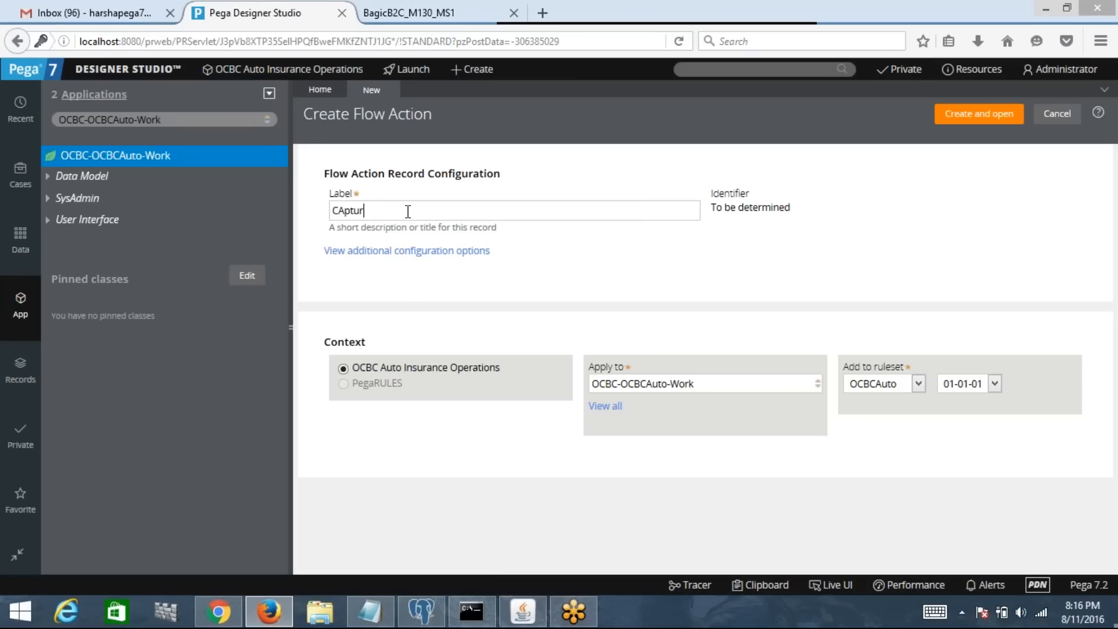
{"action": "key", "text": "BackSpace"}
{"action": "key", "text": "BackSpace"}
{"action": "key", "text": "BackSpace"}
{"action": "key", "text": "BackSpace"}
{"action": "key", "text": "BackSpace"}
{"action": "type", "text": "aptureCustomerDetailsFA"}
Step: Create the flow action, set its Section to CaptureCustomerDetailsSec, save and close it
{"action": "left_click", "coordinate": [963, 119]}
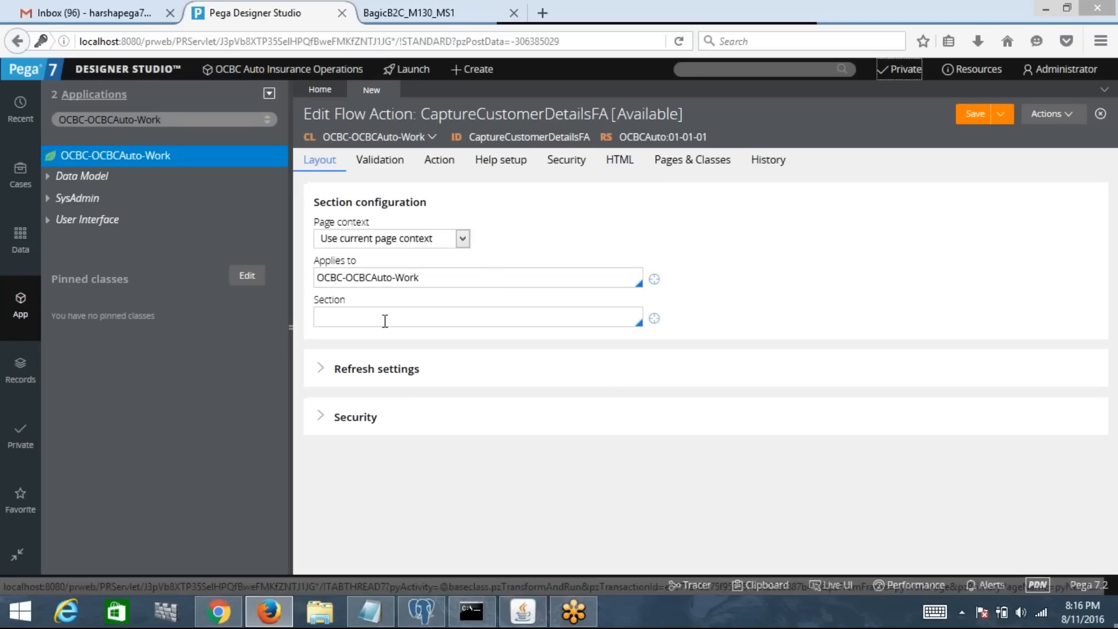
{"action": "left_click", "coordinate": [371, 322]}
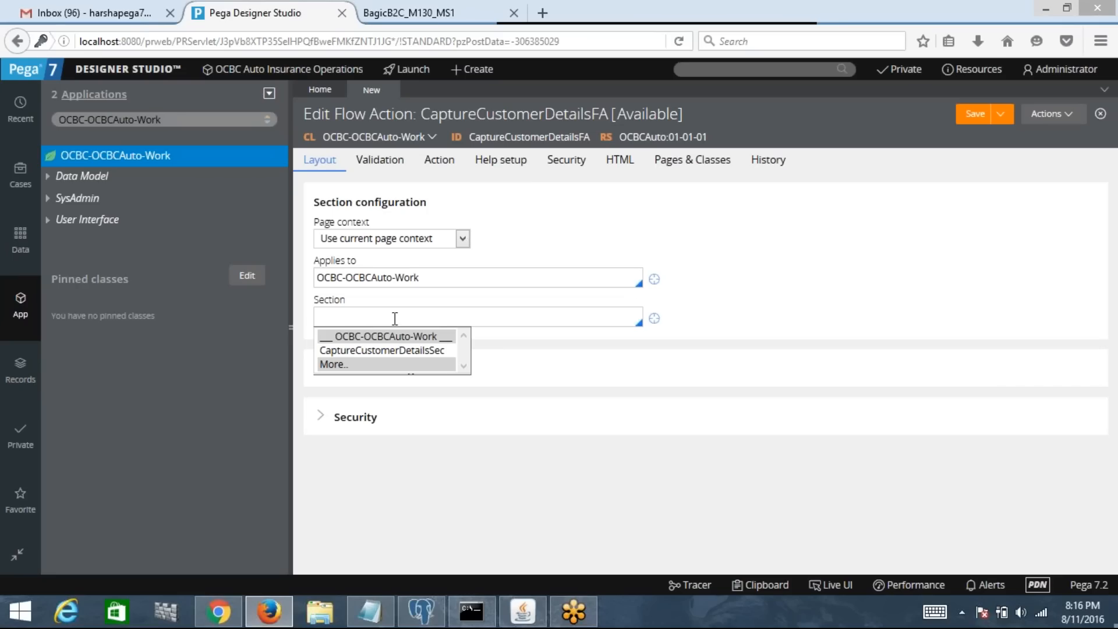
{"action": "left_click", "coordinate": [405, 352]}
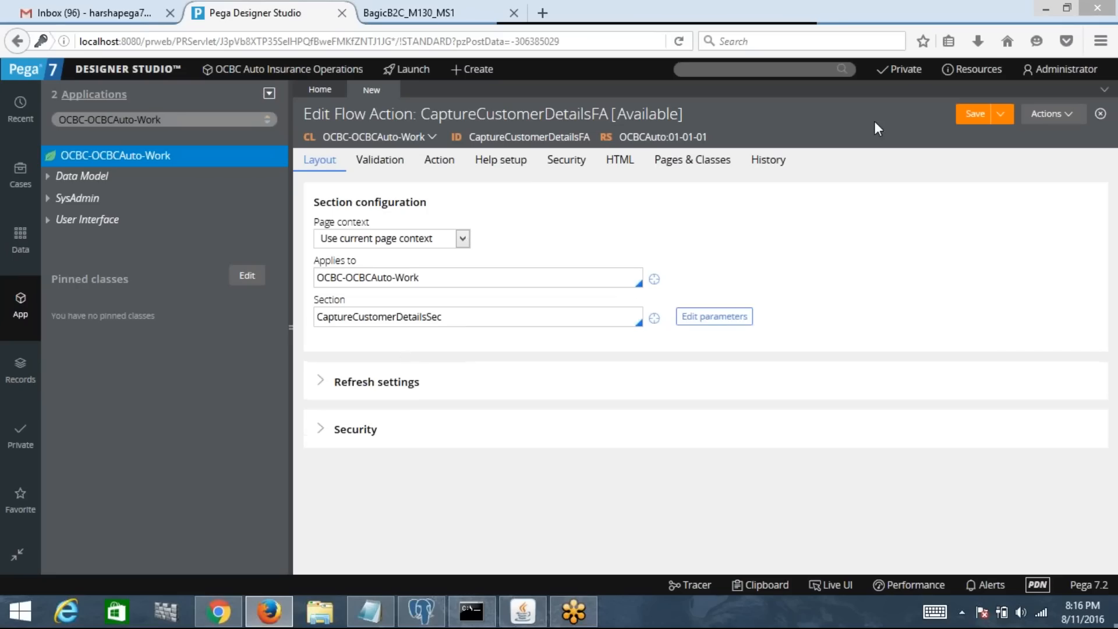
{"action": "left_click", "coordinate": [984, 115]}
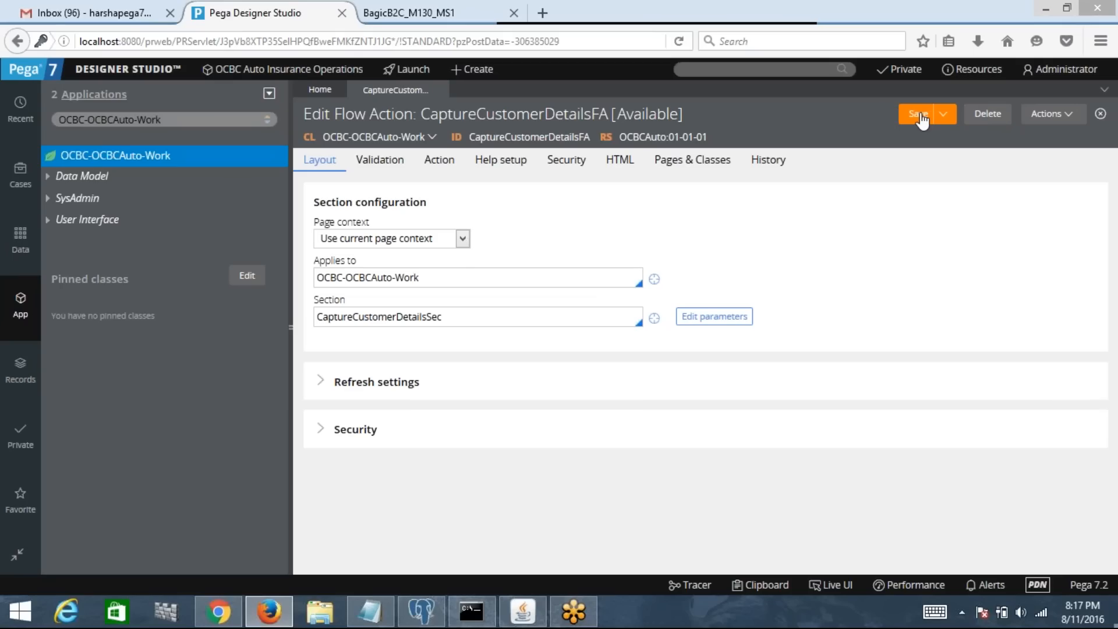
{"action": "mouse_move", "coordinate": [439, 93]}
{"action": "left_click", "coordinate": [439, 89]}
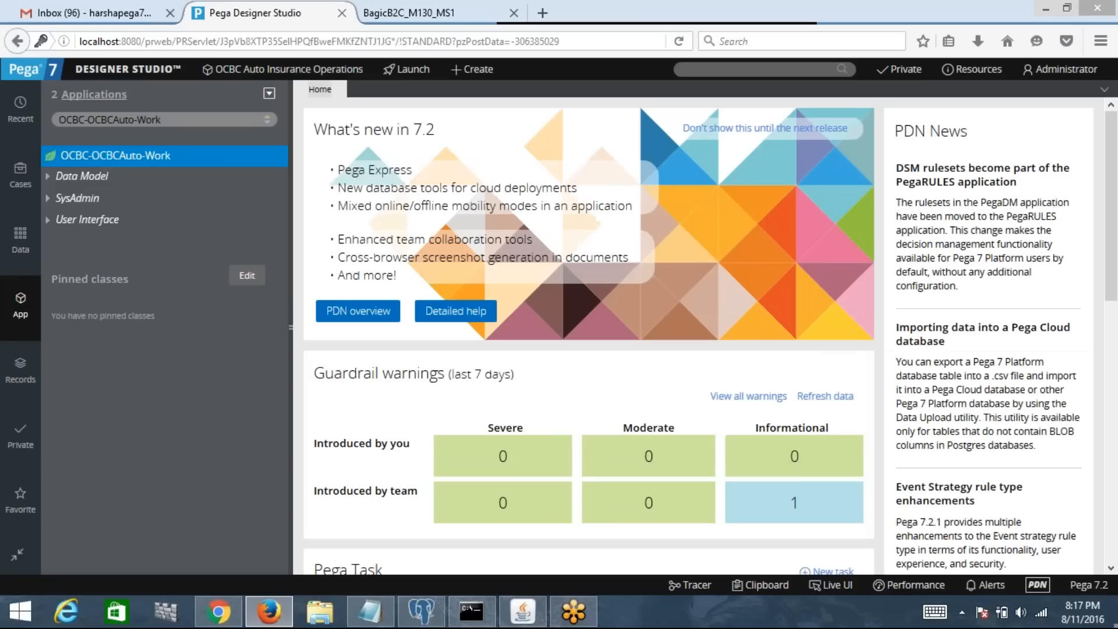
Step: Refresh the app tree and confirm CaptureCustomerDetailsFA appears under Process > Flow Action
{"action": "right_click", "coordinate": [169, 163]}
{"action": "left_click", "coordinate": [79, 313]}
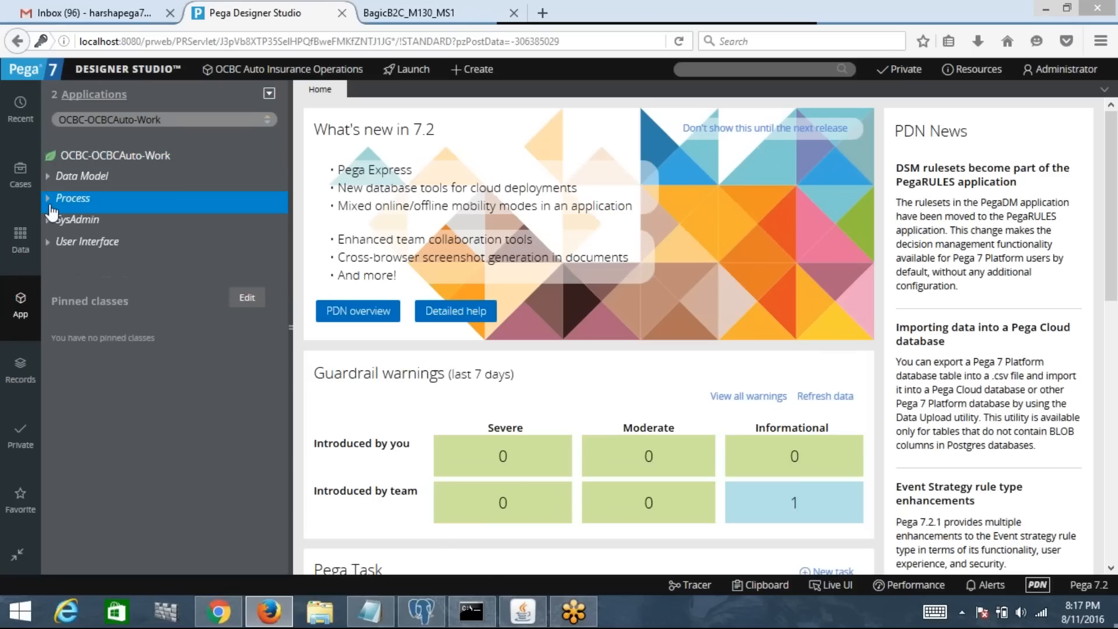
{"action": "left_click", "coordinate": [48, 199]}
{"action": "left_click", "coordinate": [62, 222]}
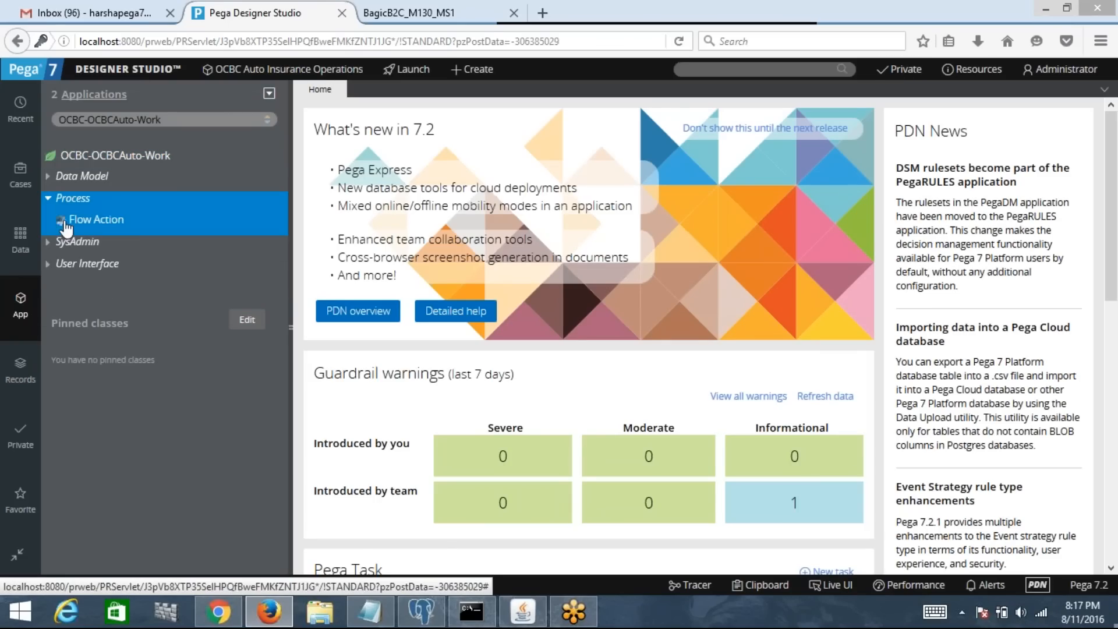
{"action": "left_click", "coordinate": [117, 249]}
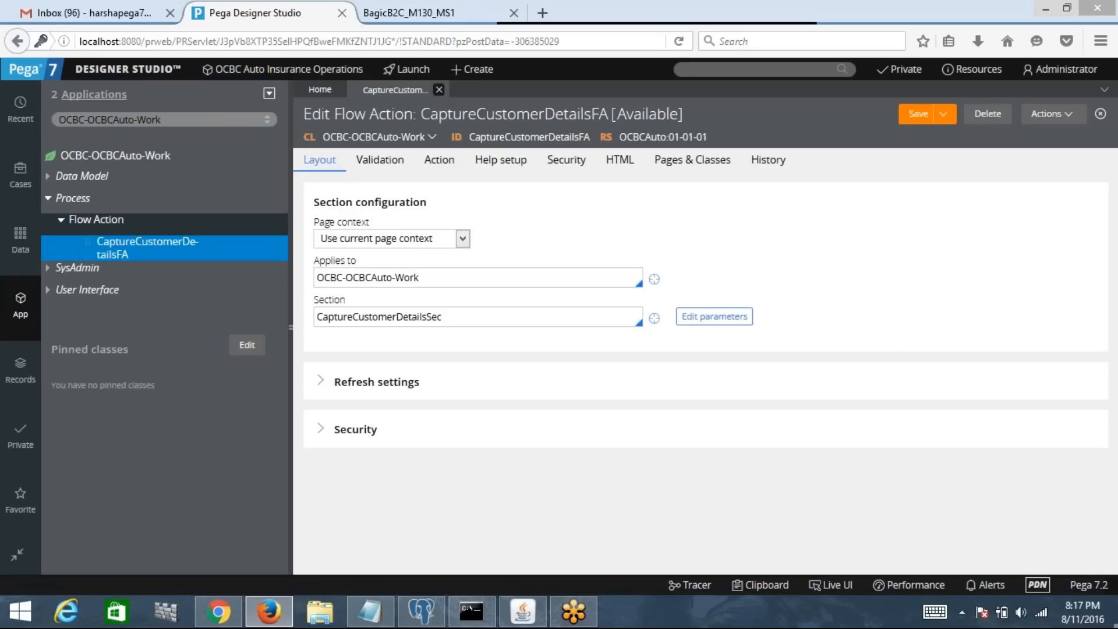
{"action": "left_click", "coordinate": [448, 91]}
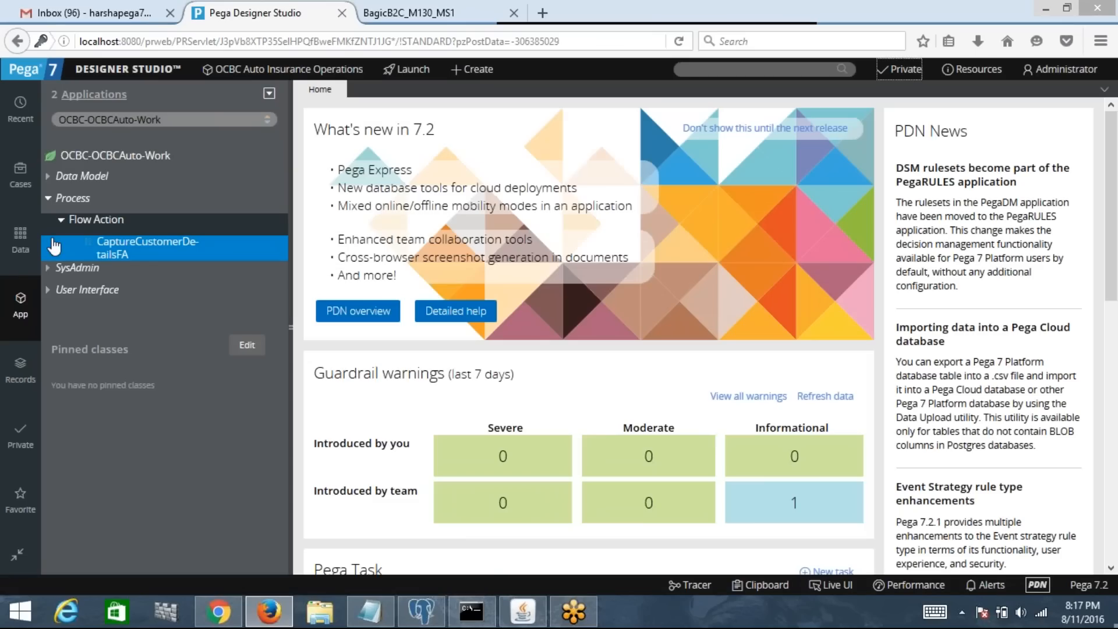
{"action": "left_click", "coordinate": [61, 220]}
{"action": "left_click", "coordinate": [49, 199]}
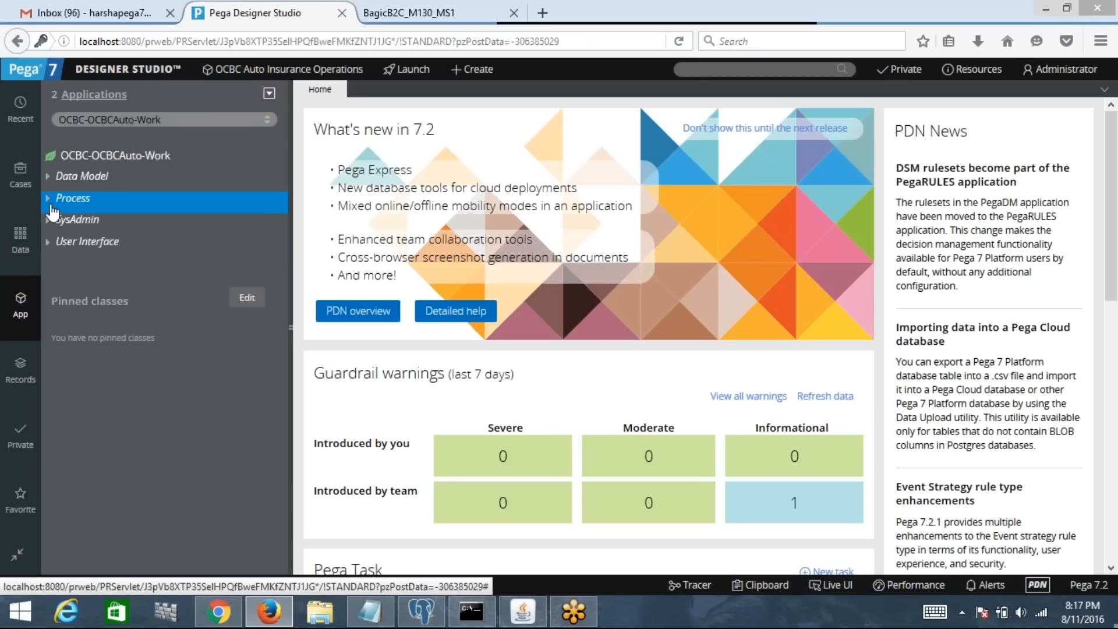
Step: Close the BagicB2C_M130_MS1 browser tab and select the OCBC-OCBCAuto-Work class
{"action": "left_click", "coordinate": [695, 71]}
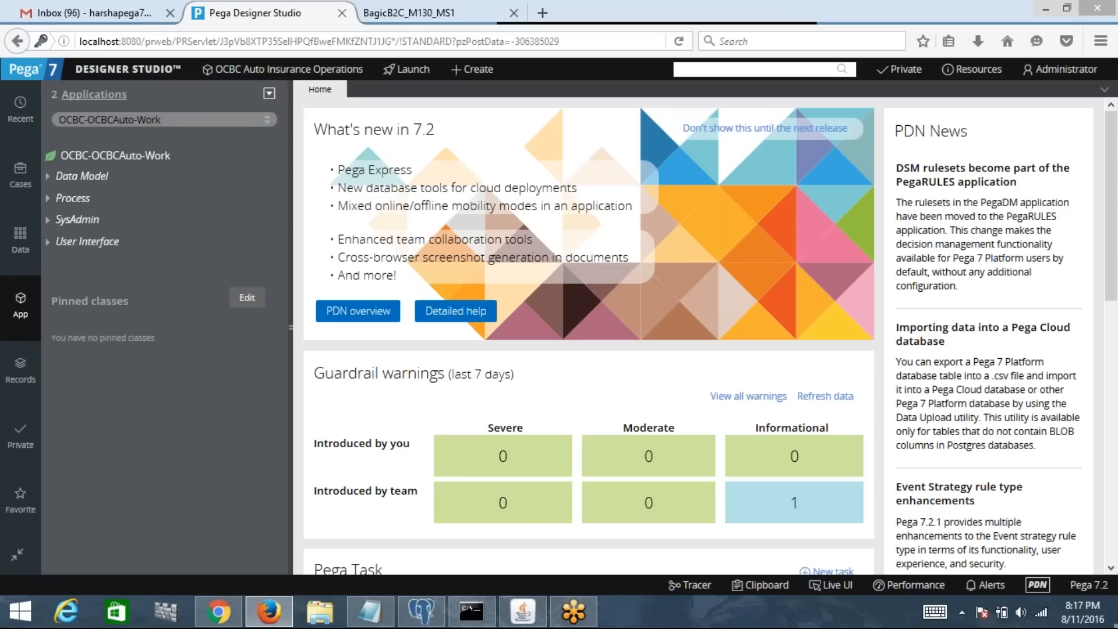
{"action": "left_click", "coordinate": [513, 13]}
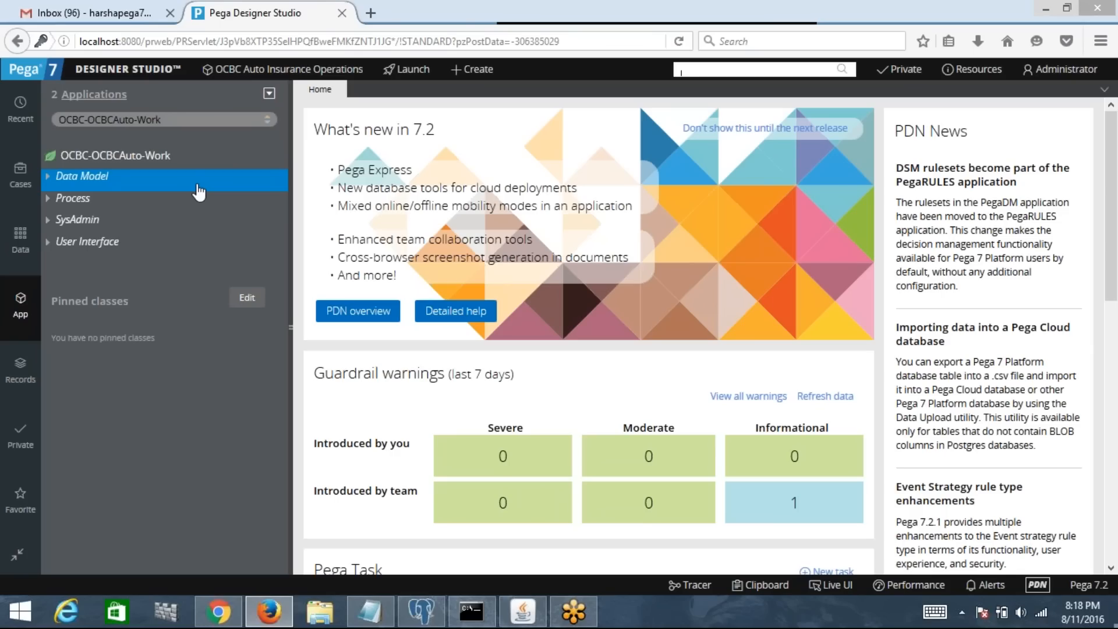
{"action": "left_click", "coordinate": [98, 159]}
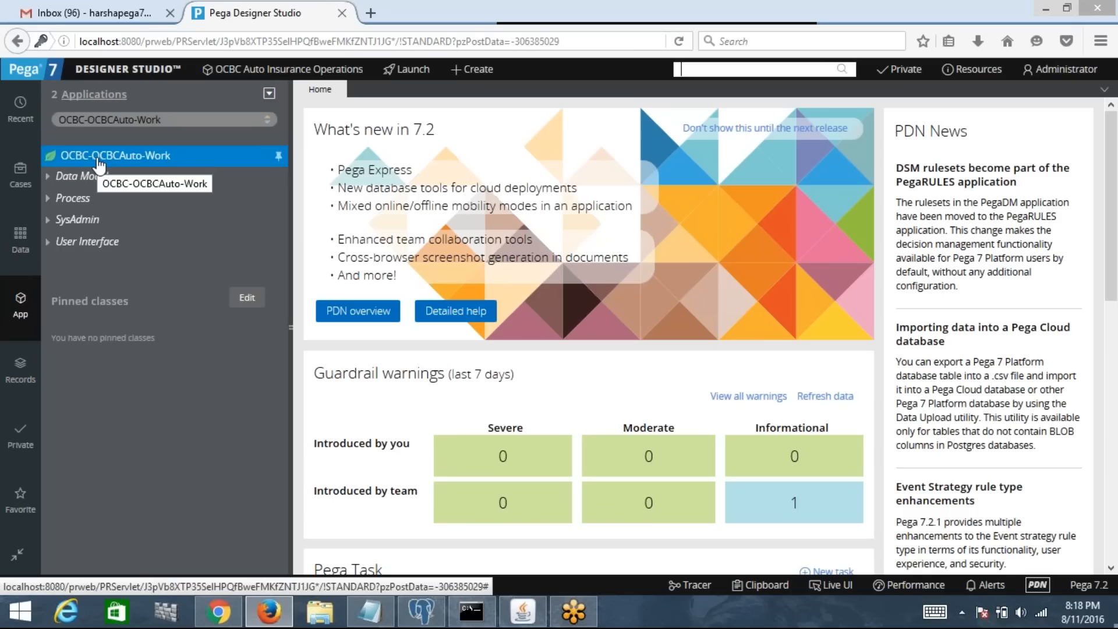
Step: Choose +Create > Process > Flow on OCBC-OCBCAuto-Work to get the Create Flow form
{"action": "right_click", "coordinate": [99, 164]}
{"action": "mouse_move", "coordinate": [104, 176]}
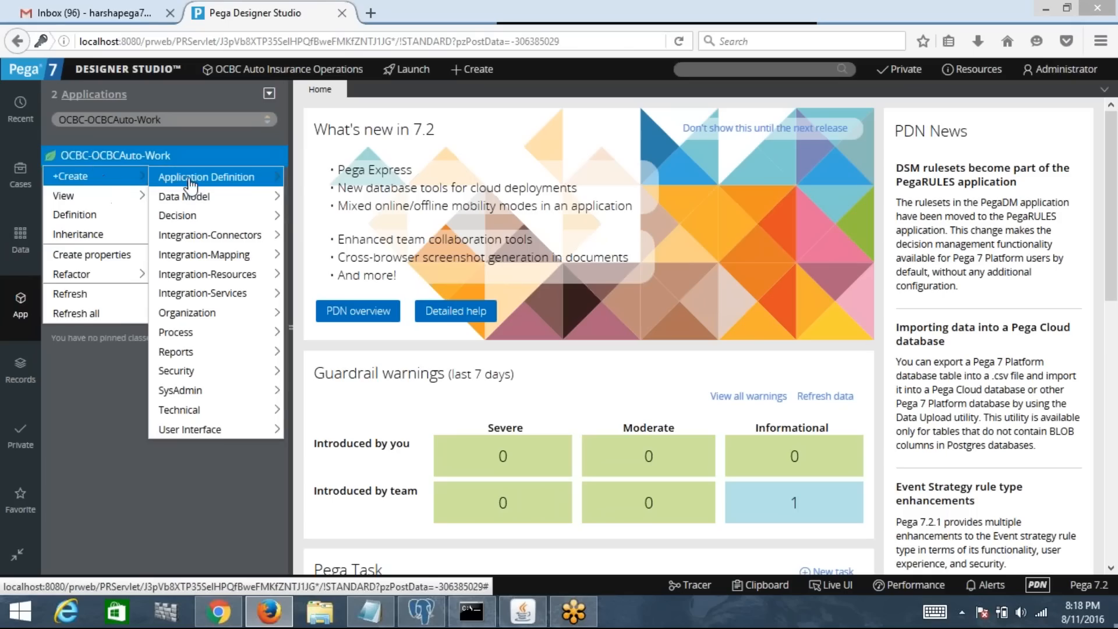
{"action": "mouse_move", "coordinate": [213, 337]}
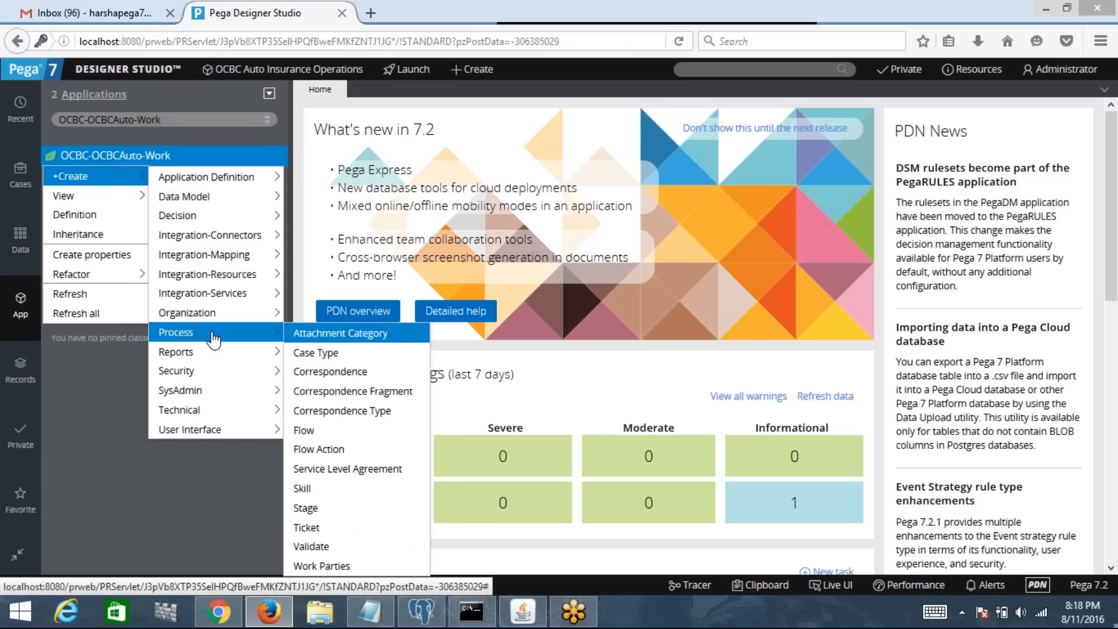
{"action": "left_click", "coordinate": [335, 436]}
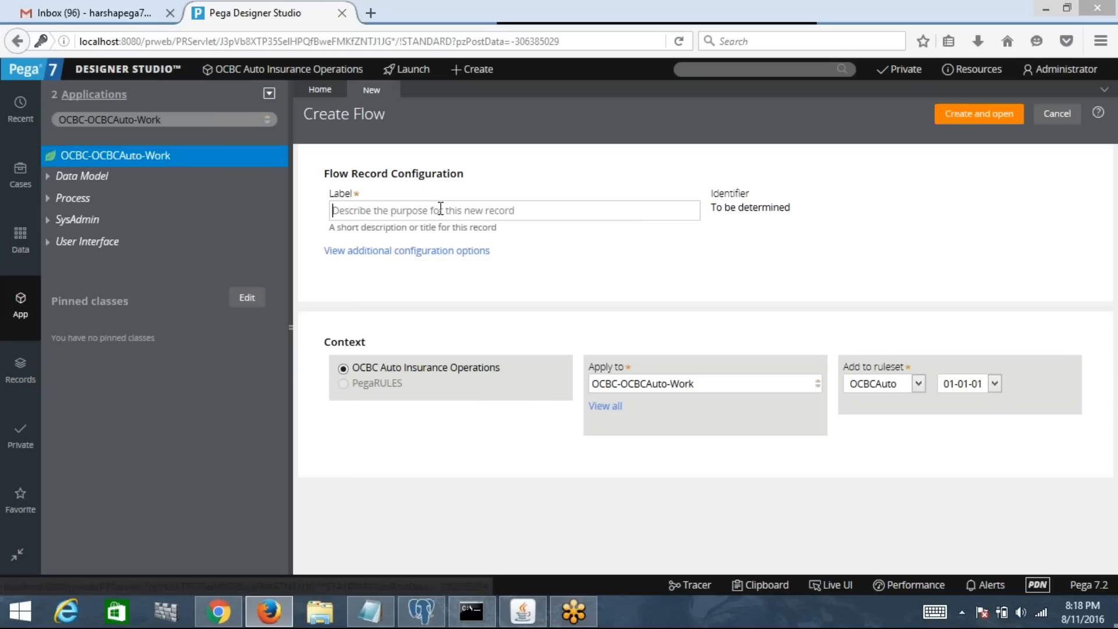
Step: Label the new flow CaptureCustomerDetailsFL and create it, opening its default diagram
{"action": "type", "text": "Captu"}
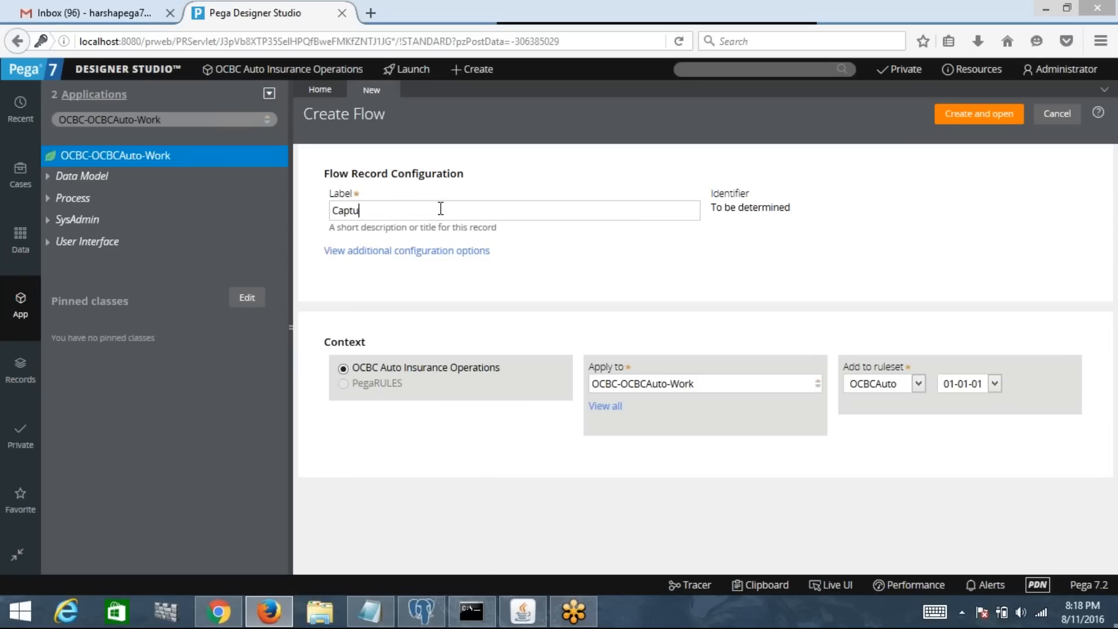
{"action": "type", "text": "reCustomerDEtails"}
{"action": "key", "text": "BackSpace"}
{"action": "key", "text": "BackSpace"}
{"action": "key", "text": "BackSpace"}
{"action": "key", "text": "BackSpace"}
{"action": "key", "text": "BackSpace"}
{"action": "key", "text": "BackSpace"}
{"action": "key", "text": "BackSpace"}
{"action": "type", "text": "DetailsFL"}
{"action": "left_click", "coordinate": [974, 124]}
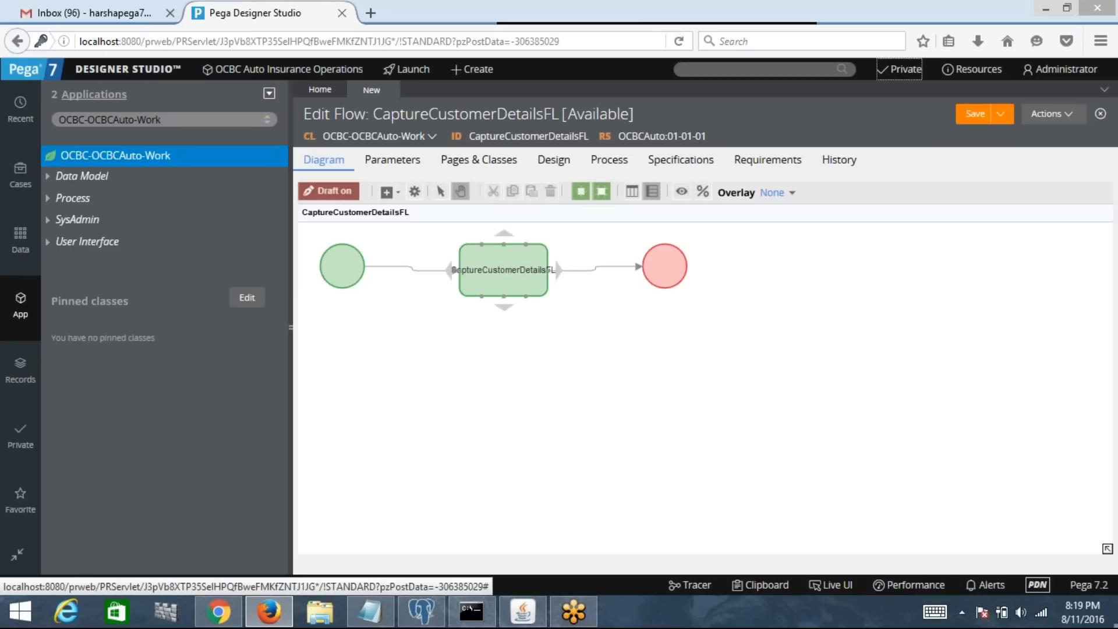
Step: Select the CaptureCustomerDetailsFL step and browse the shapes available to add
{"action": "left_click", "coordinate": [488, 288]}
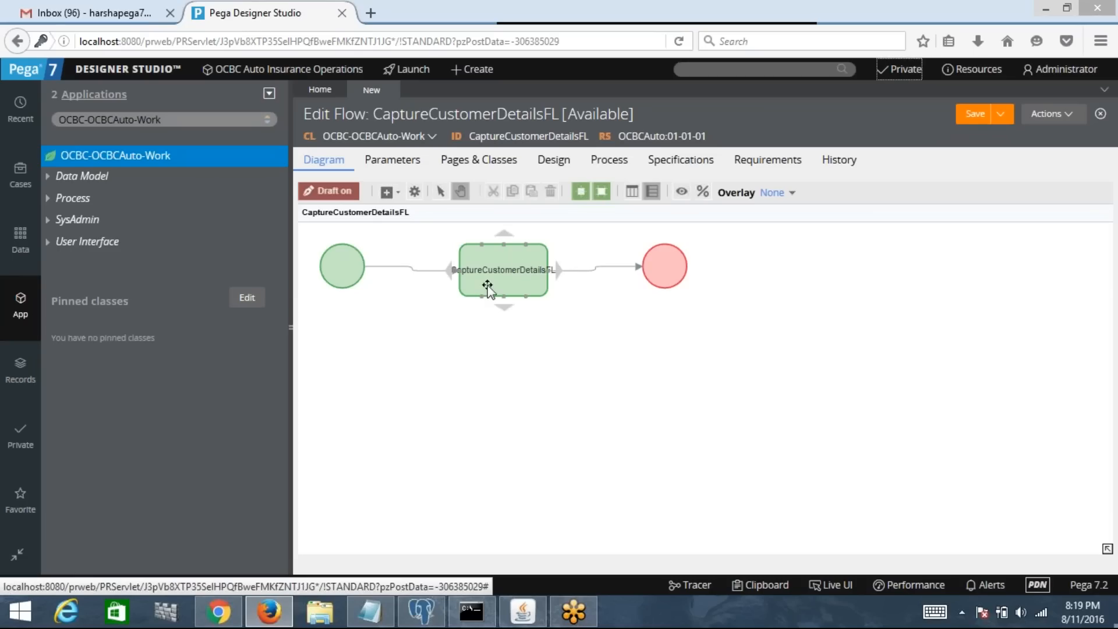
{"action": "left_click", "coordinate": [399, 195]}
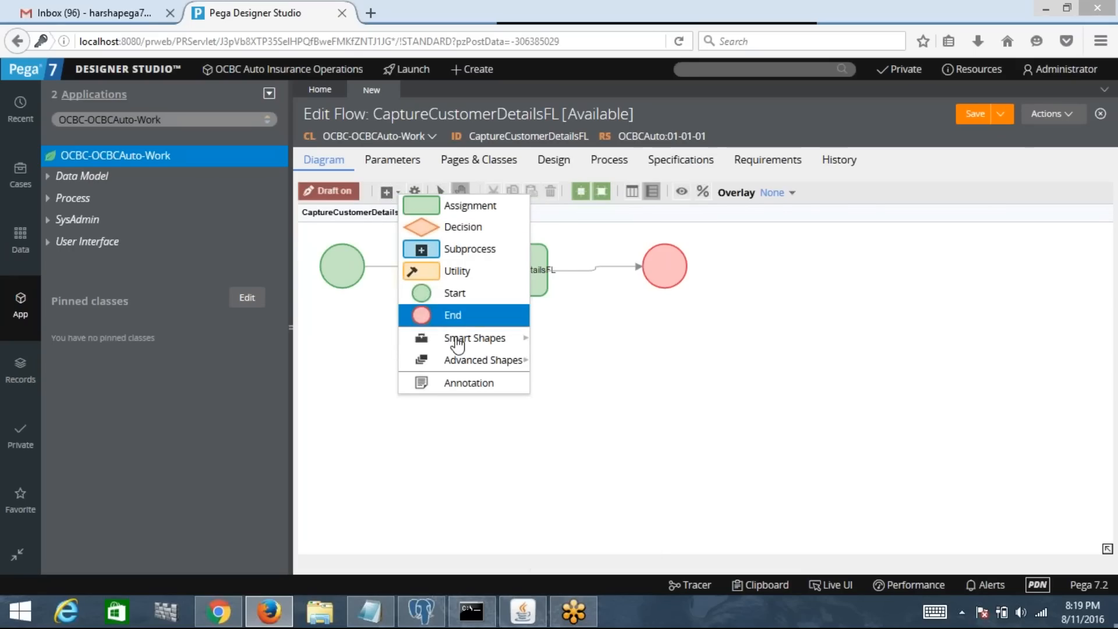
{"action": "mouse_move", "coordinate": [460, 344]}
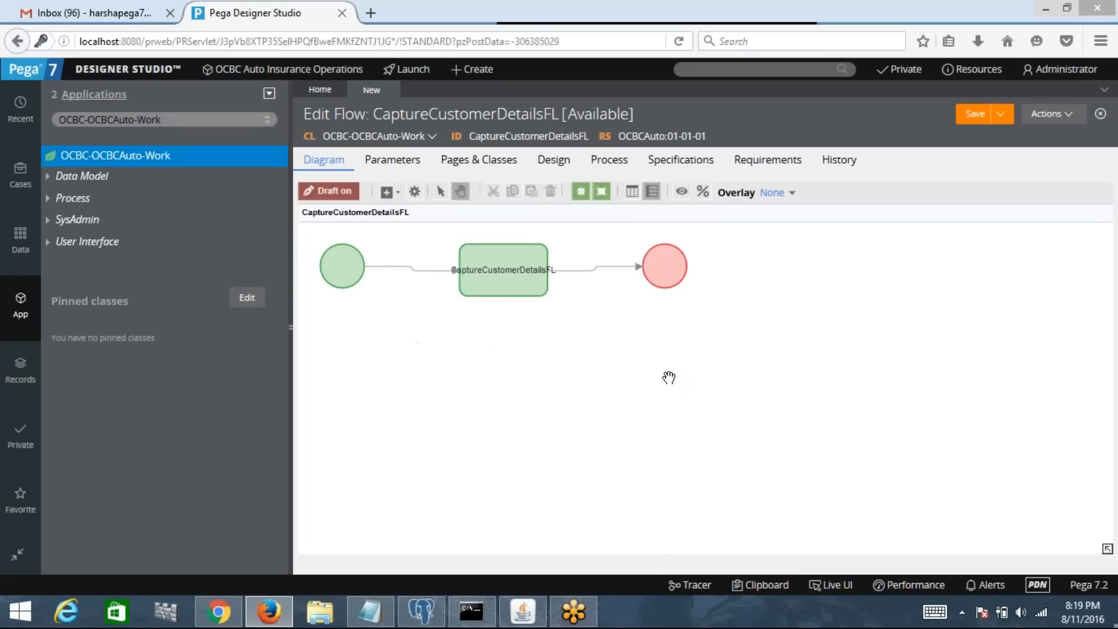
{"action": "left_click", "coordinate": [398, 192]}
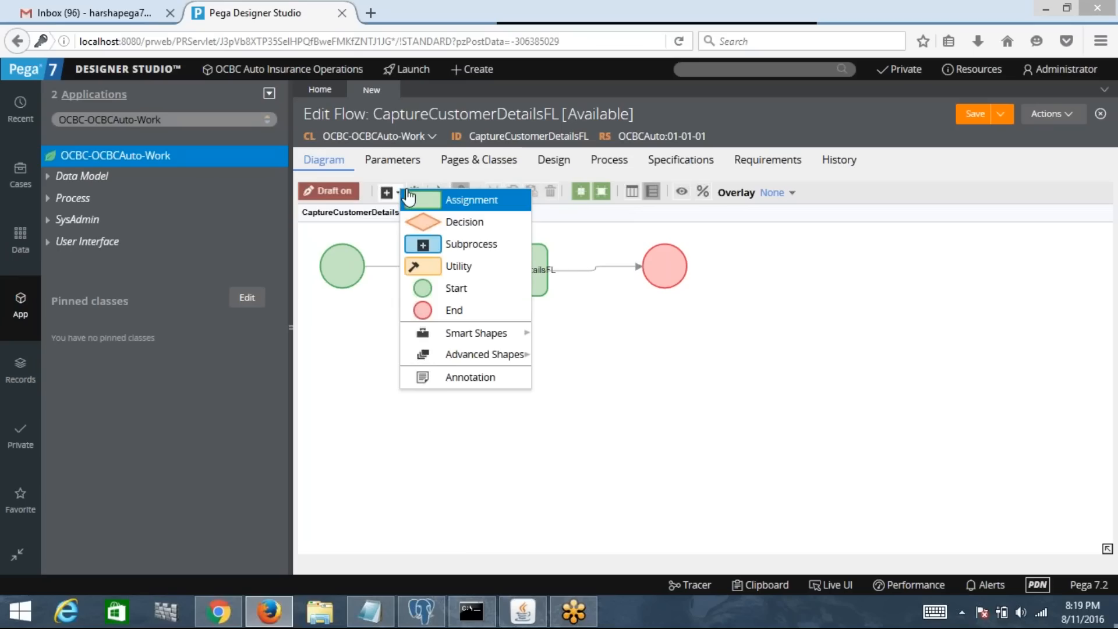
{"action": "mouse_move", "coordinate": [483, 352]}
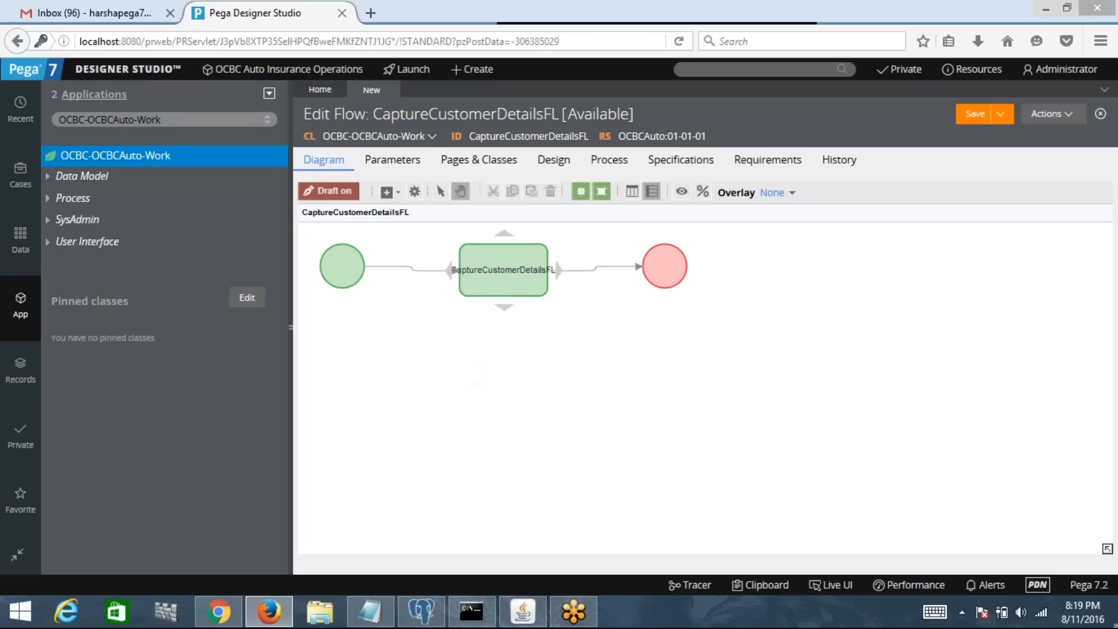
Step: Relabel the assignment step as 'Collect Customer Info'
{"action": "left_click", "coordinate": [459, 288]}
{"action": "left_click", "coordinate": [522, 275]}
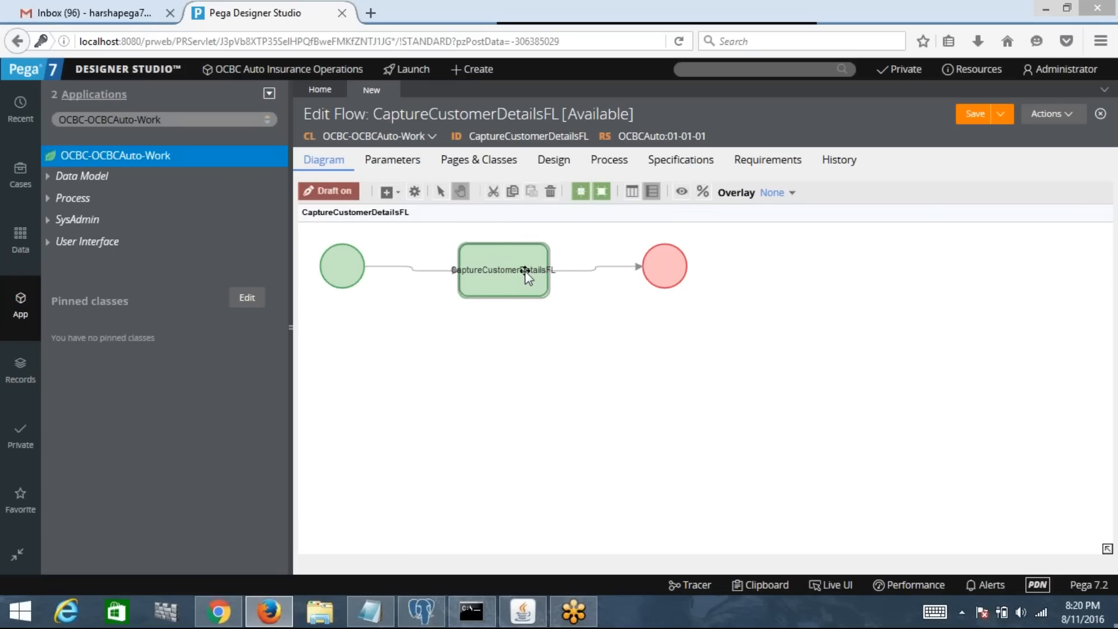
{"action": "double_click", "coordinate": [526, 274]}
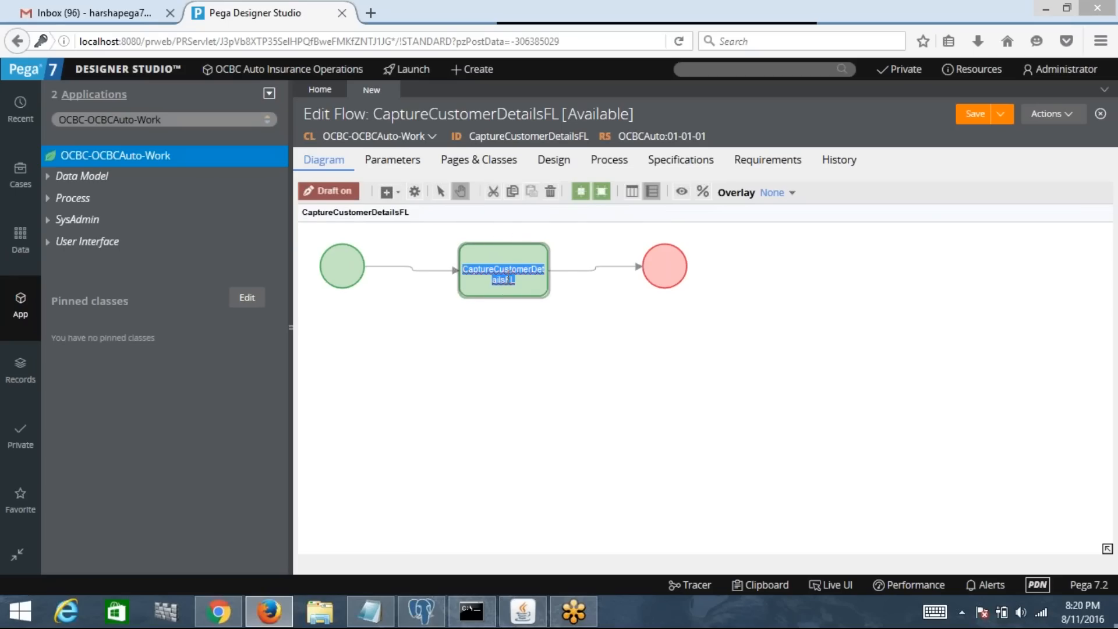
{"action": "type", "text": "sdfsdf"}
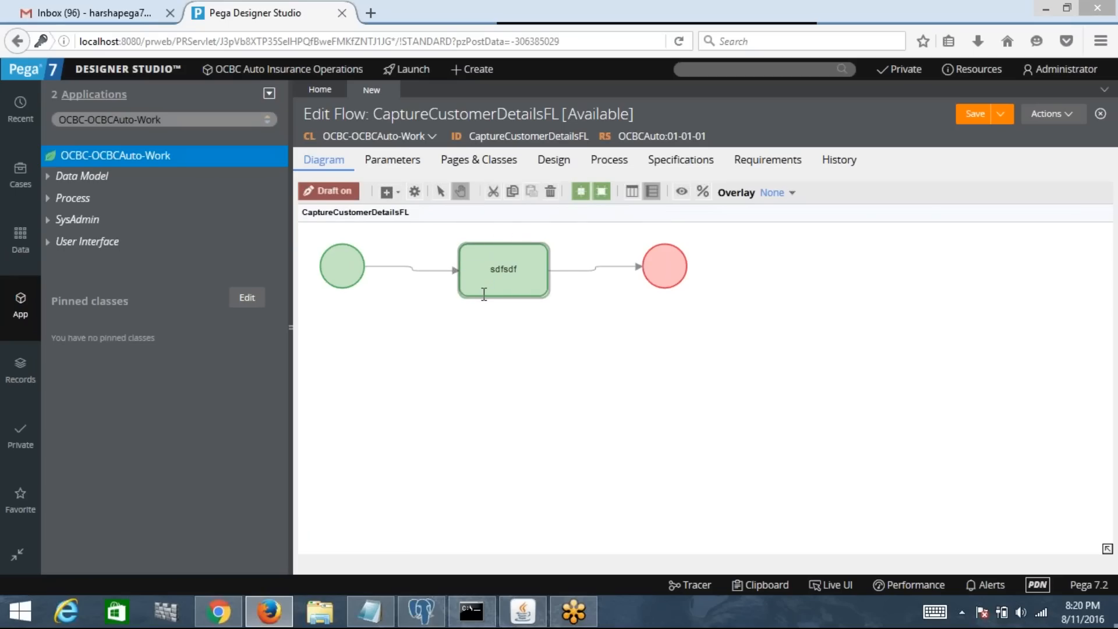
{"action": "key", "text": "BackSpace"}
{"action": "key", "text": "BackSpace"}
{"action": "key", "text": "BackSpace"}
{"action": "key", "text": "BackSpace"}
{"action": "key", "text": "BackSpace"}
{"action": "key", "text": "BackSpace"}
{"action": "type", "text": "Collect Customer Info"}
{"action": "left_click", "coordinate": [582, 384]}
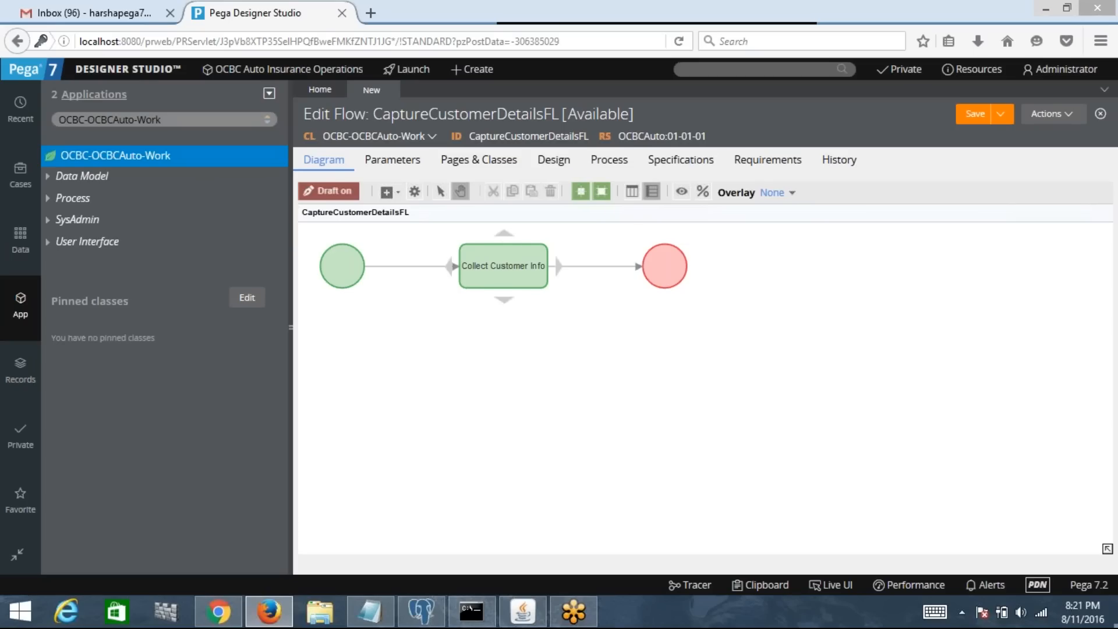
Step: Set the end connector's flow action to CaptureCustomerDetailsFA in Connector properties and submit
{"action": "left_click", "coordinate": [591, 266]}
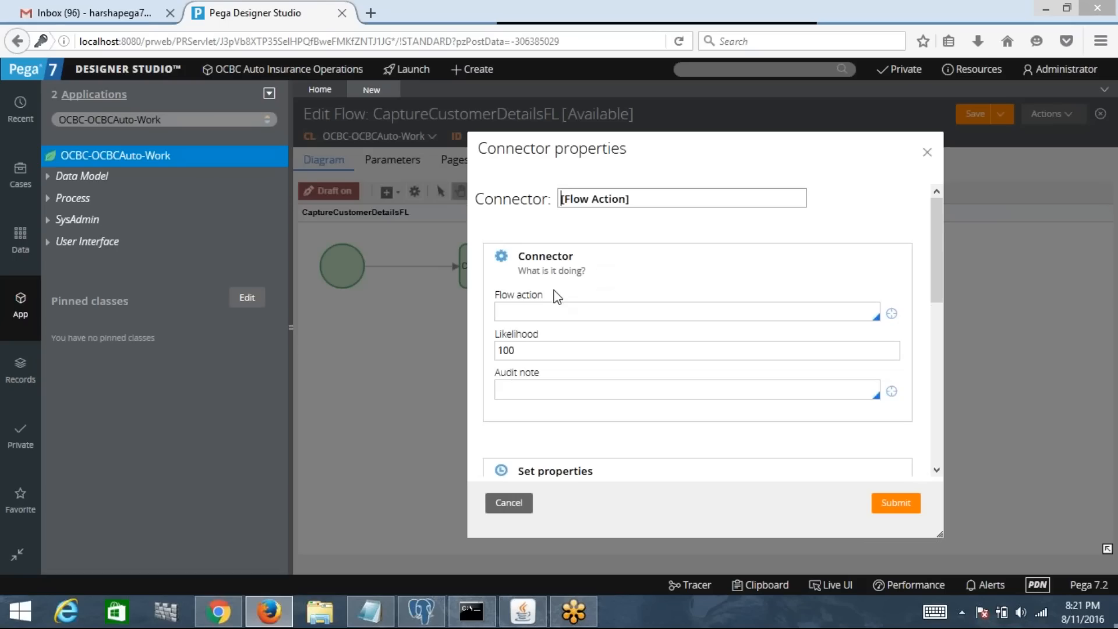
{"action": "left_click", "coordinate": [526, 311]}
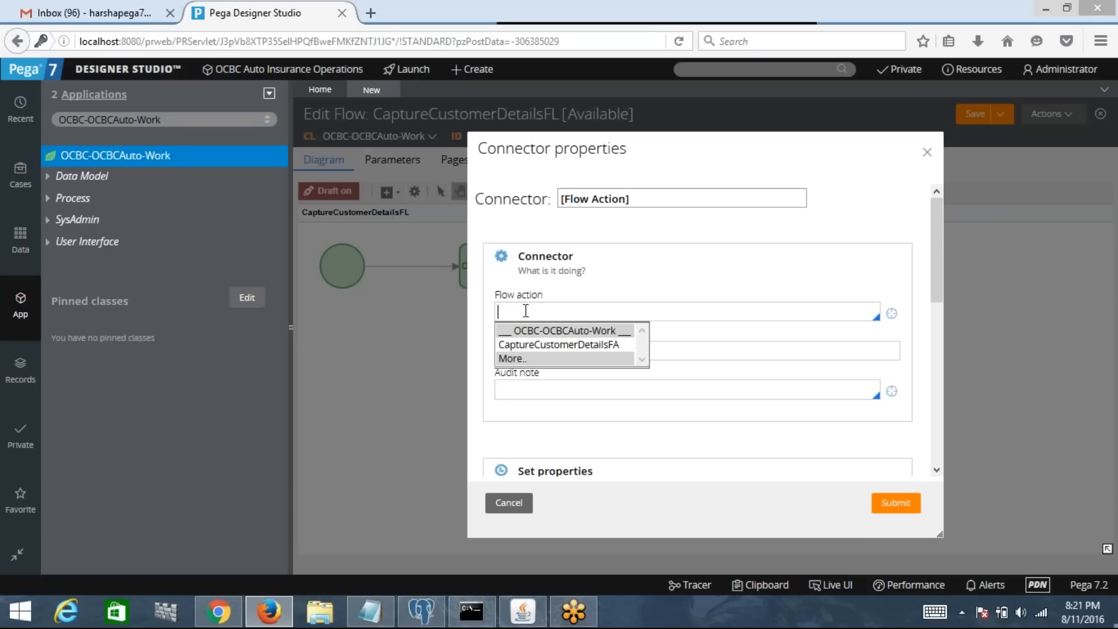
{"action": "left_click", "coordinate": [568, 345]}
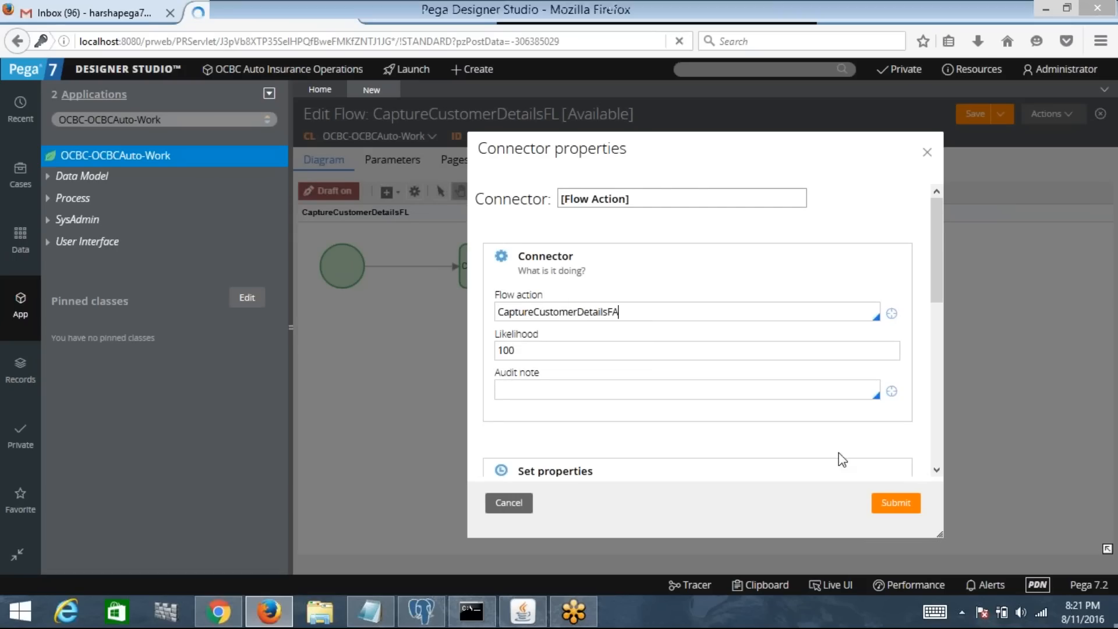
{"action": "left_click", "coordinate": [886, 498]}
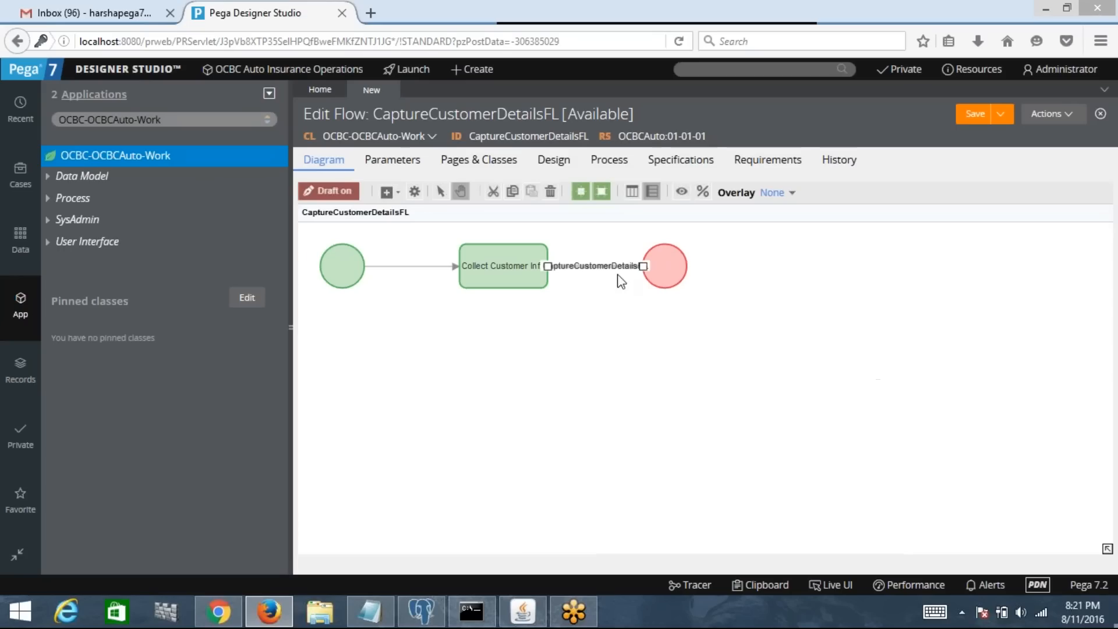
Step: Drag the End shape right and level it with Collect Customer Info
{"action": "left_click_drag", "start_coordinate": [669, 259], "coordinate": [837, 262]}
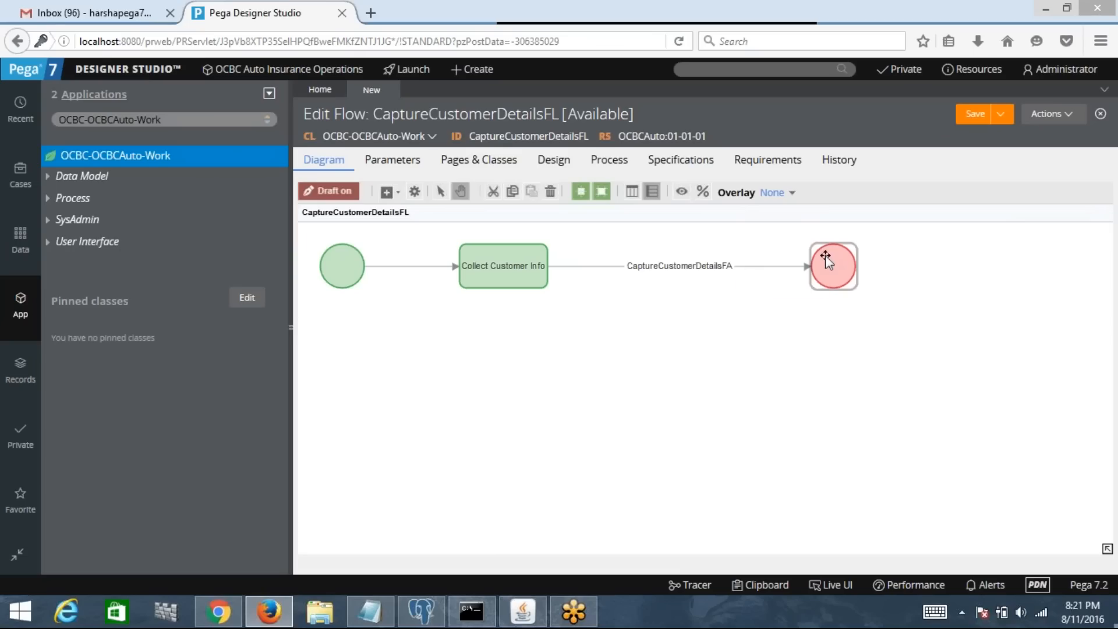
{"action": "left_click_drag", "start_coordinate": [826, 256], "coordinate": [775, 257]}
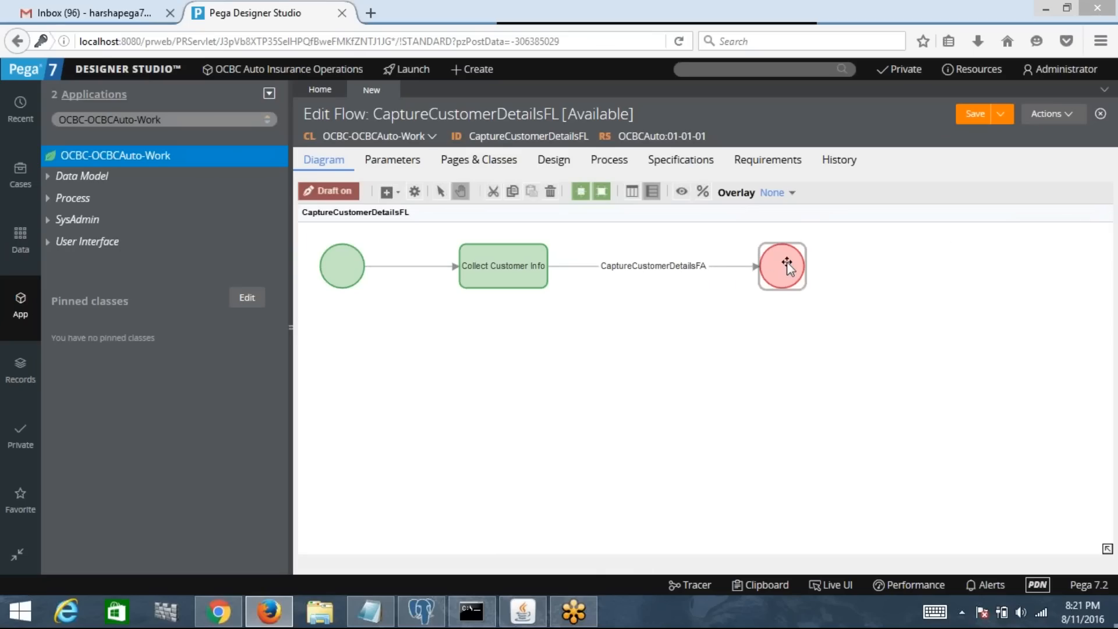
{"action": "left_click_drag", "start_coordinate": [787, 261], "coordinate": [714, 283]}
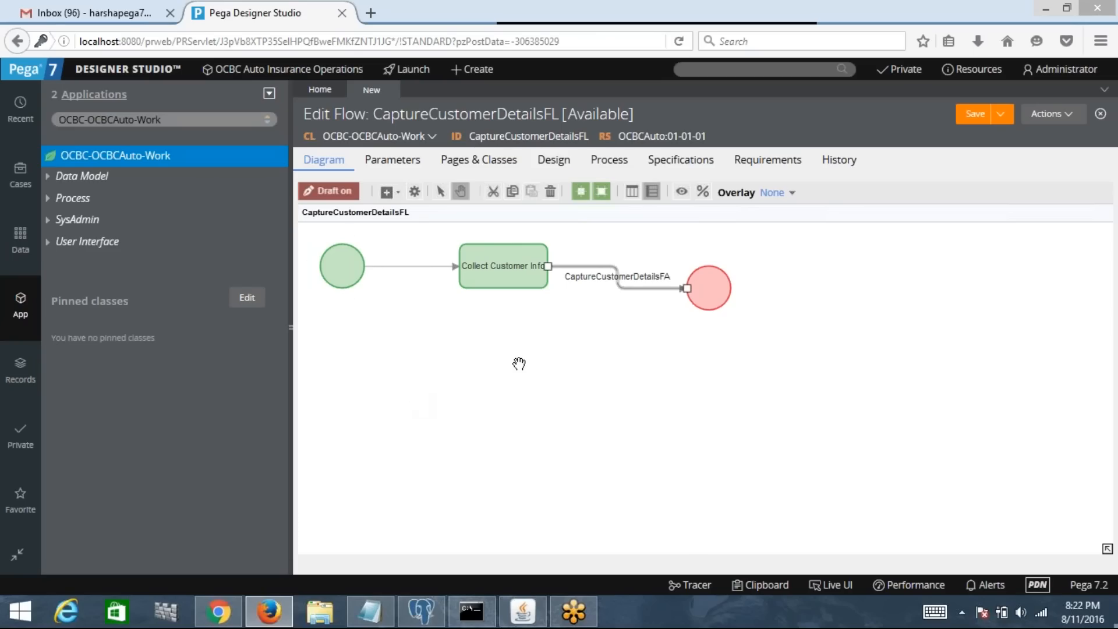
{"action": "left_click_drag", "start_coordinate": [712, 281], "coordinate": [735, 269]}
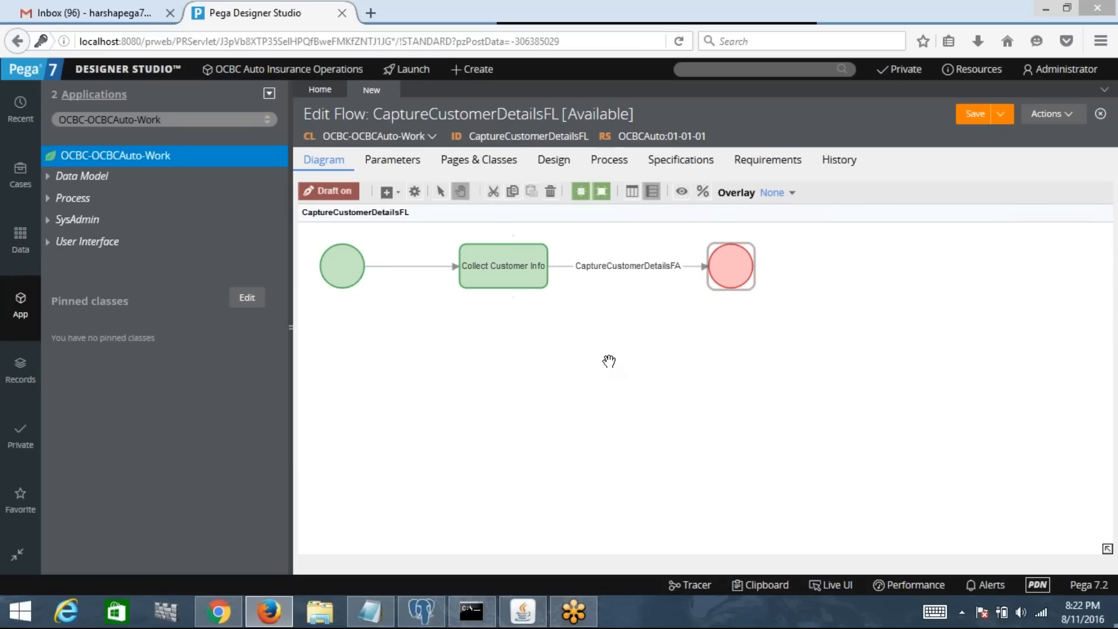
{"action": "left_click", "coordinate": [603, 269]}
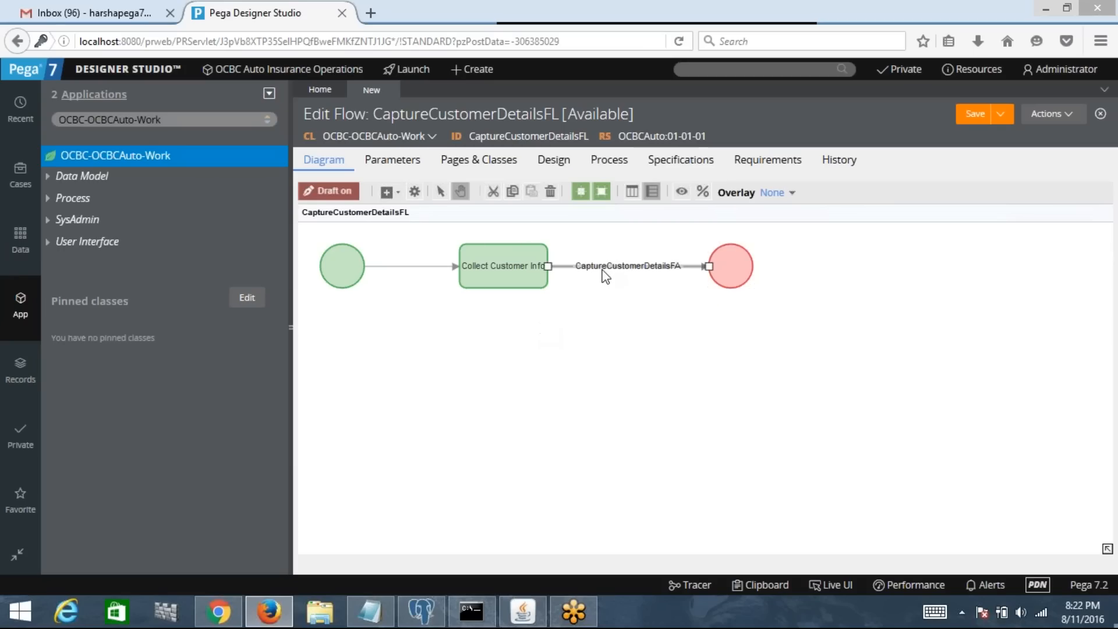
{"action": "double_click", "coordinate": [603, 269]}
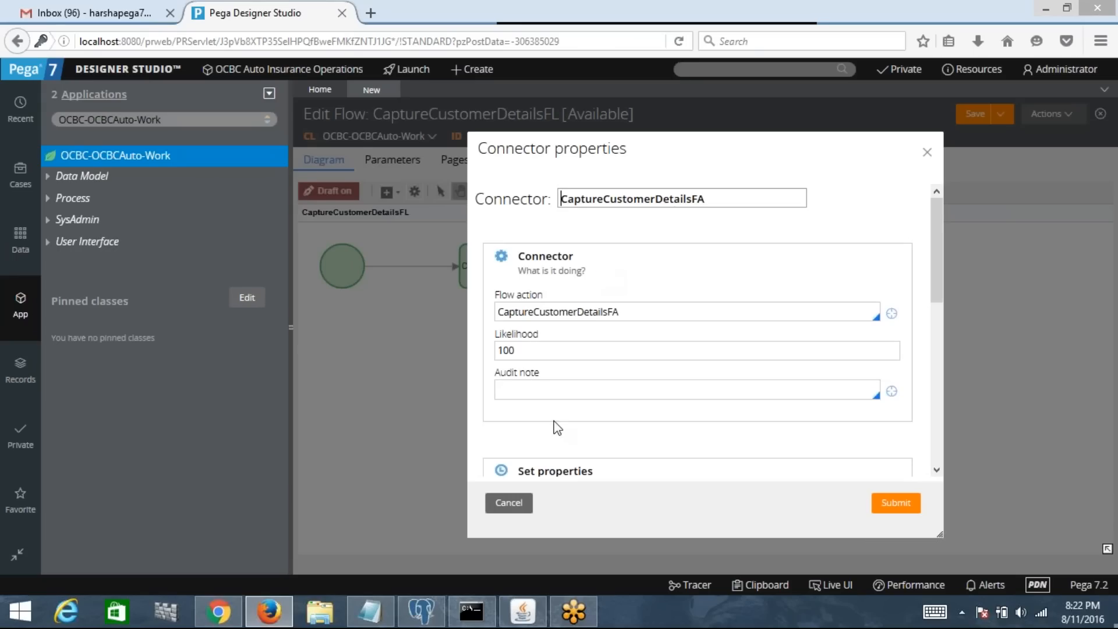
{"action": "left_click", "coordinate": [525, 506]}
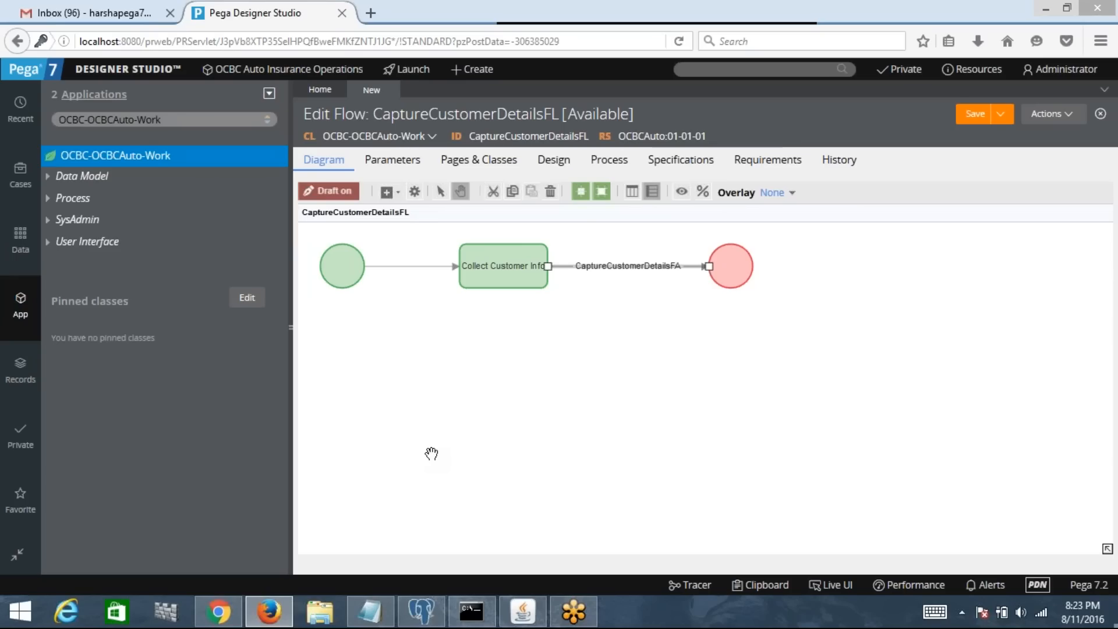
{"action": "double_click", "coordinate": [624, 271]}
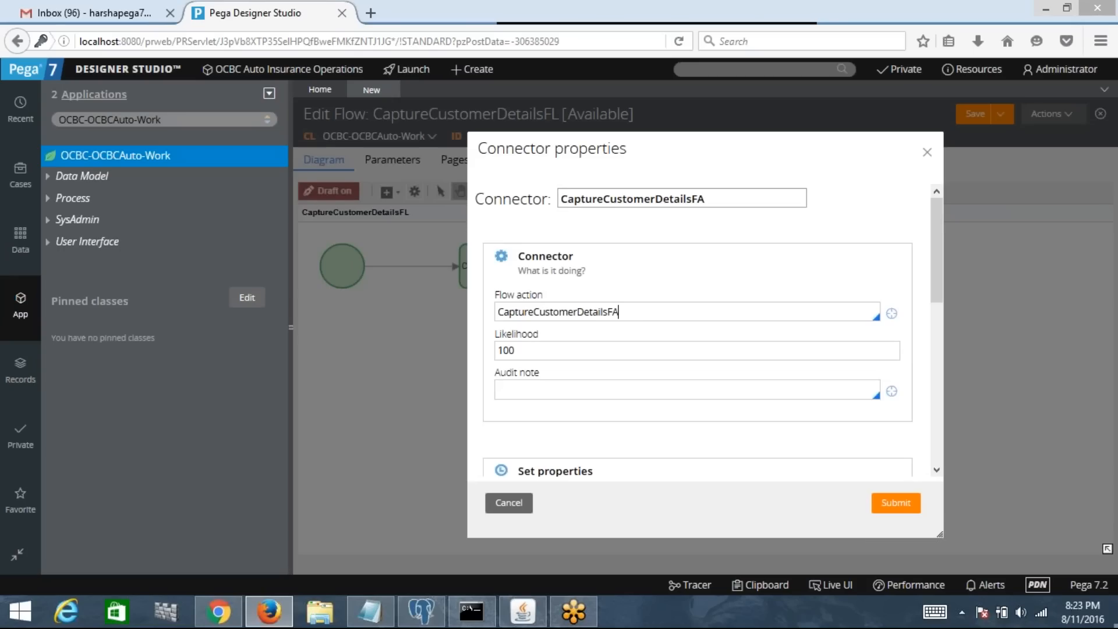
{"action": "key", "text": "ctrl+a"}
{"action": "key", "text": "BackSpace"}
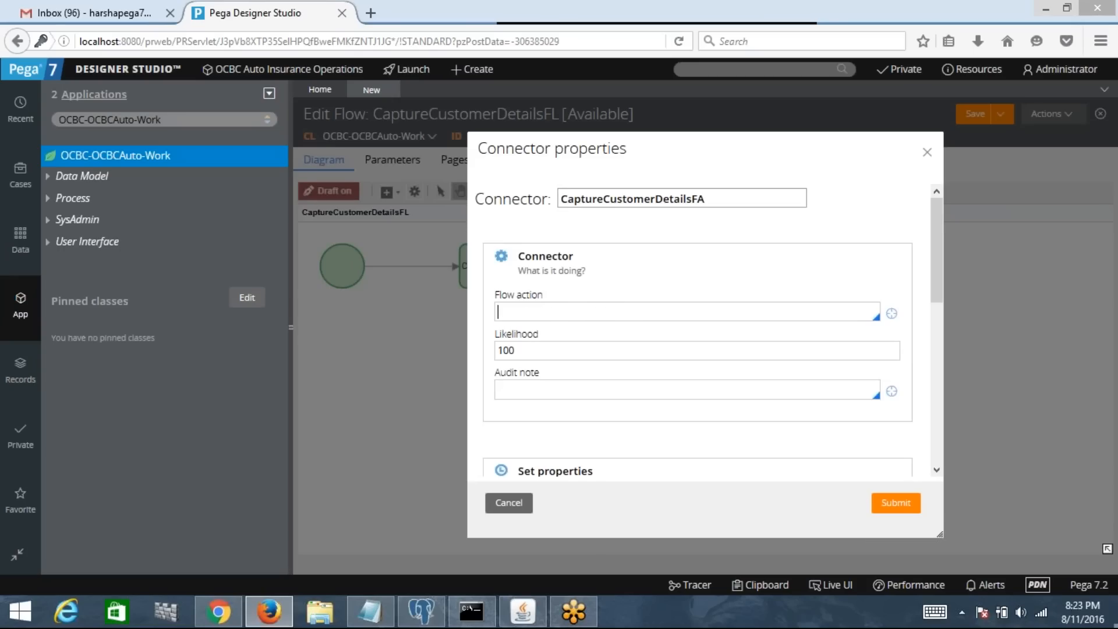
{"action": "key", "text": "Down"}
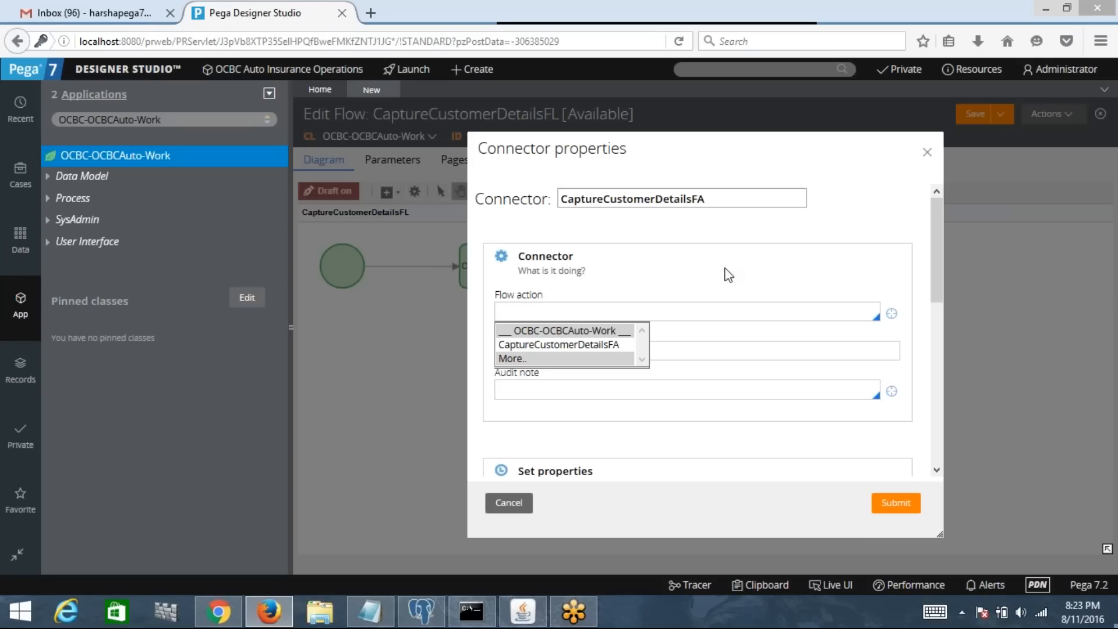
{"action": "key", "text": "Escape"}
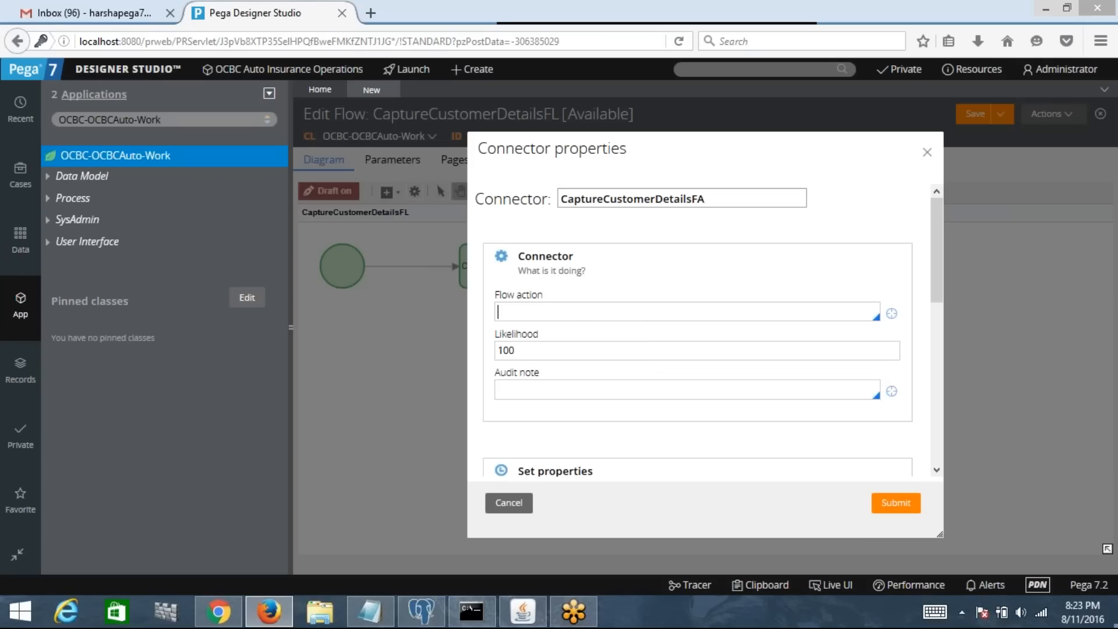
{"action": "key", "text": "Down"}
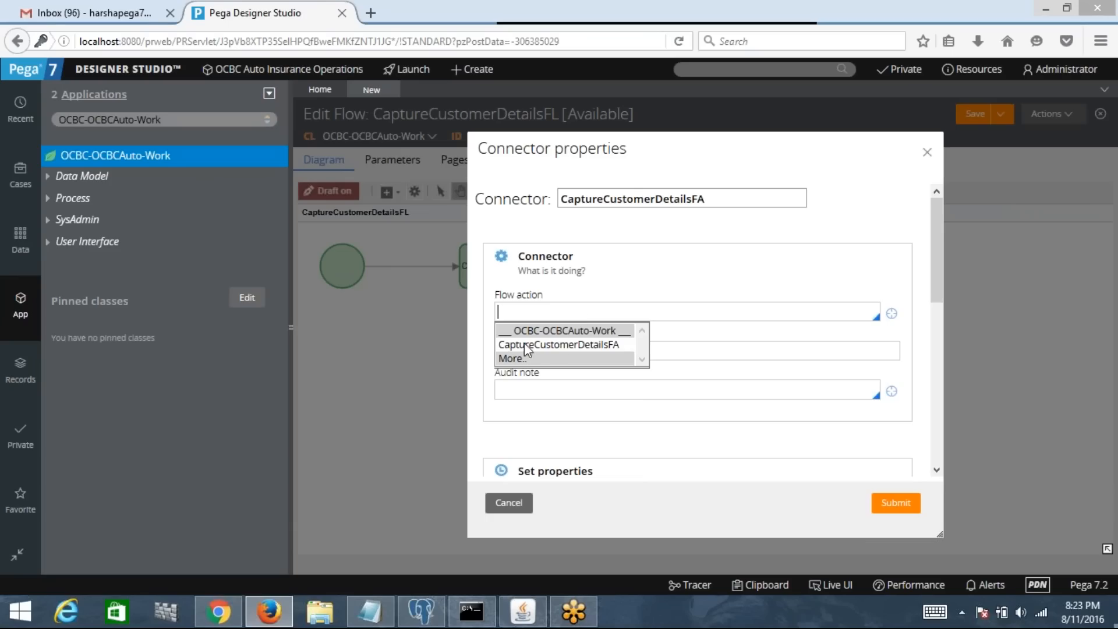
{"action": "left_click", "coordinate": [610, 345]}
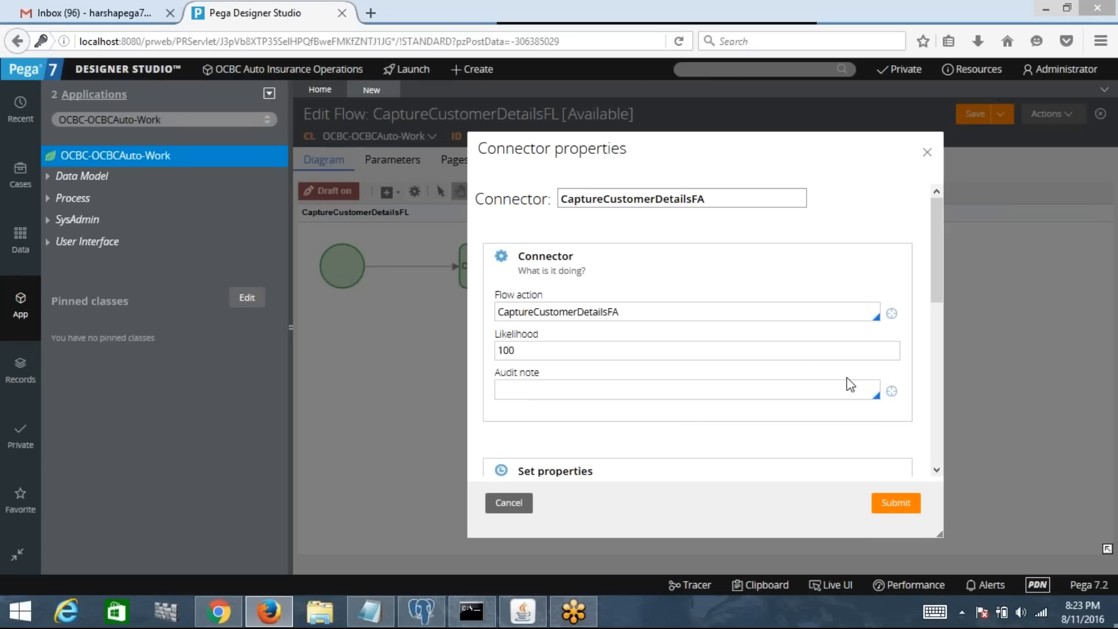
{"action": "left_click", "coordinate": [895, 509]}
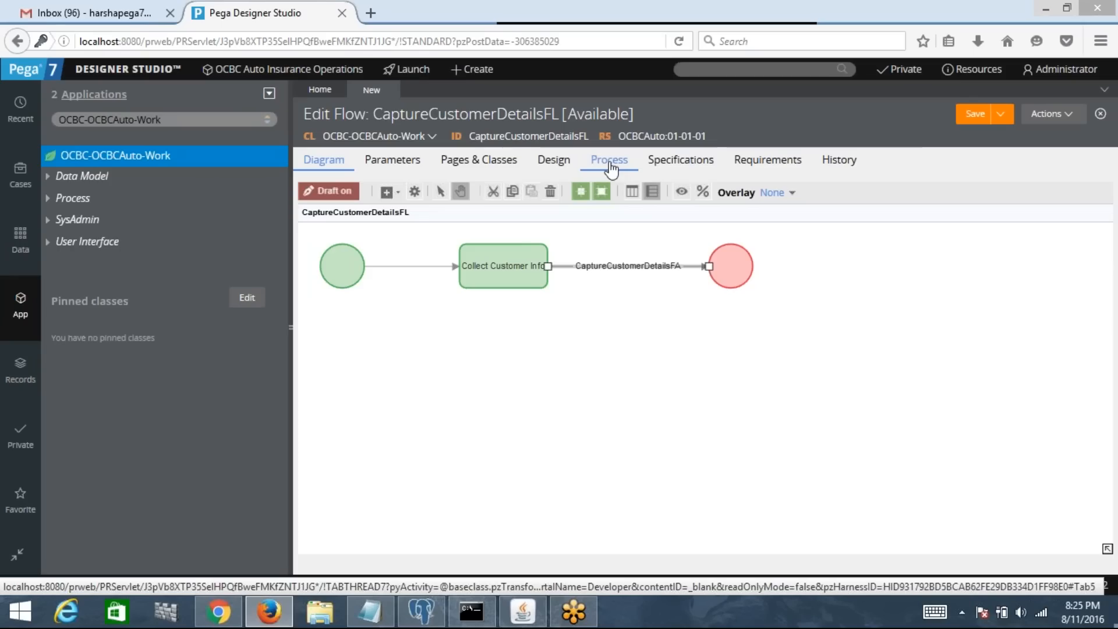
Step: Toggle 'Creates a new work object' off and back on in Process settings, then save the flow
{"action": "left_click", "coordinate": [609, 162]}
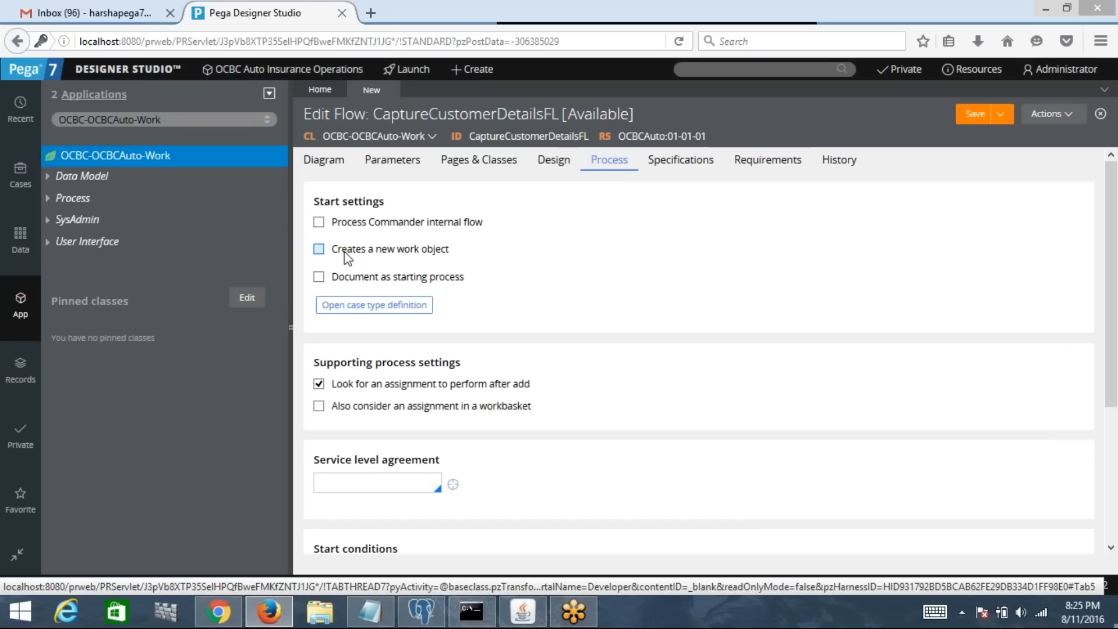
{"action": "left_click_drag", "start_coordinate": [345, 253], "coordinate": [450, 255]}
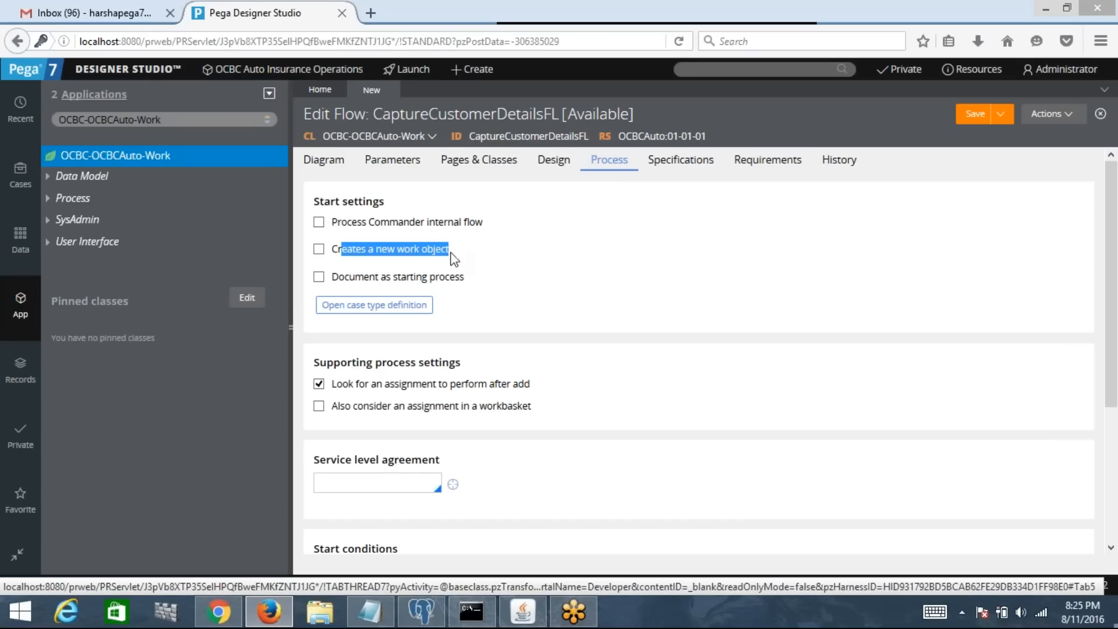
{"action": "left_click", "coordinate": [318, 249]}
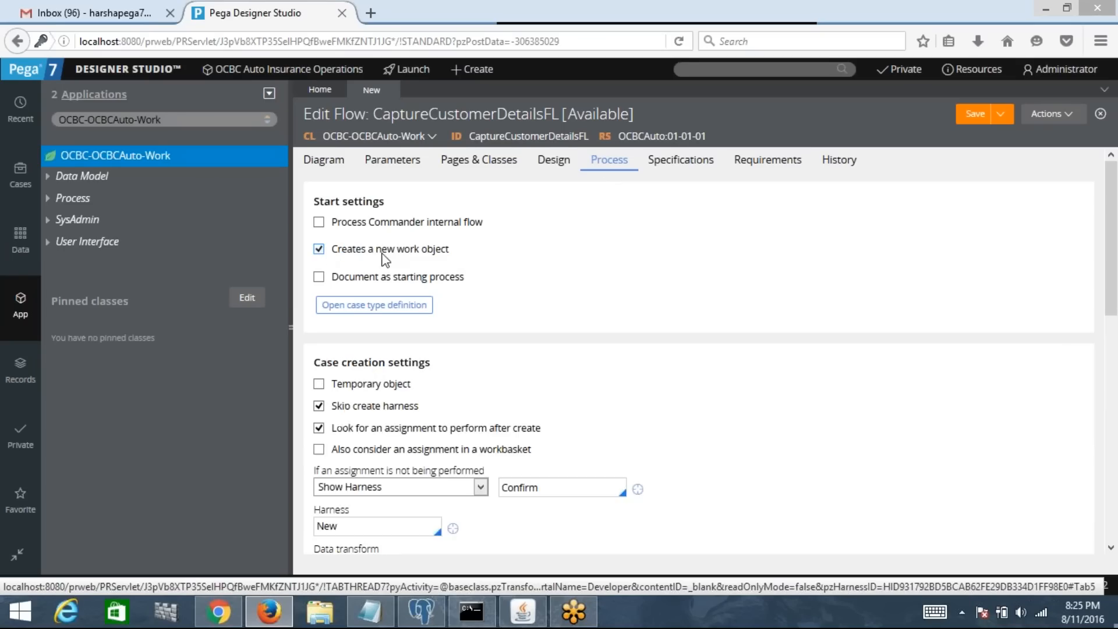
{"action": "left_click", "coordinate": [321, 252]}
{"action": "left_click", "coordinate": [322, 253]}
{"action": "left_click", "coordinate": [321, 251]}
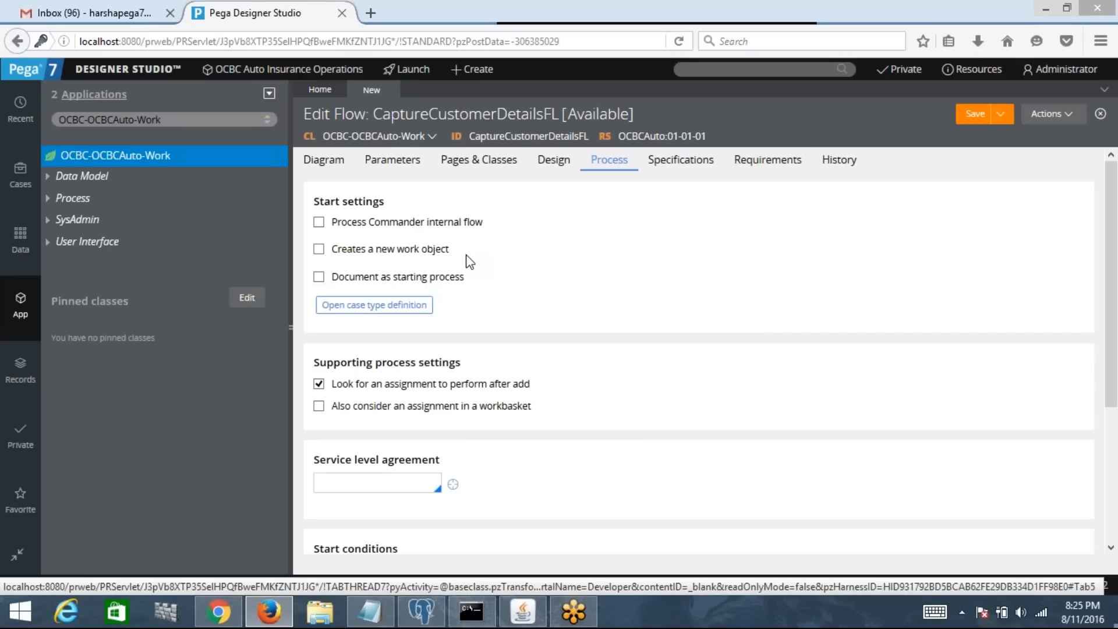
{"action": "left_click", "coordinate": [319, 250]}
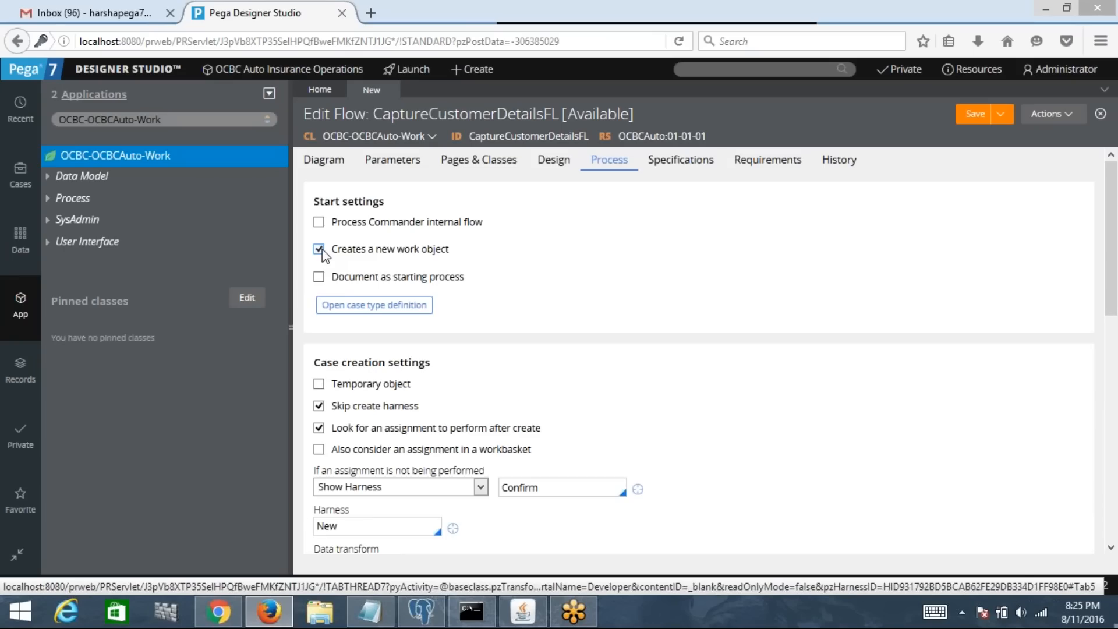
{"action": "left_click", "coordinate": [974, 115]}
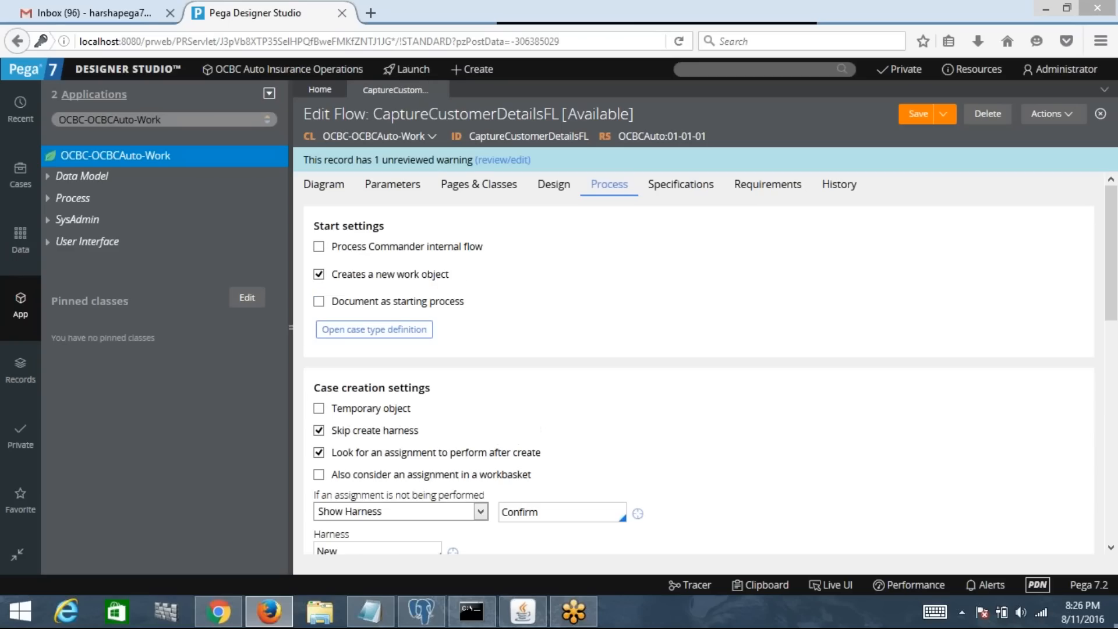
Step: Refresh the application class tree and check CaptureCustomerDetailsFL under Process > Flow
{"action": "right_click", "coordinate": [224, 163]}
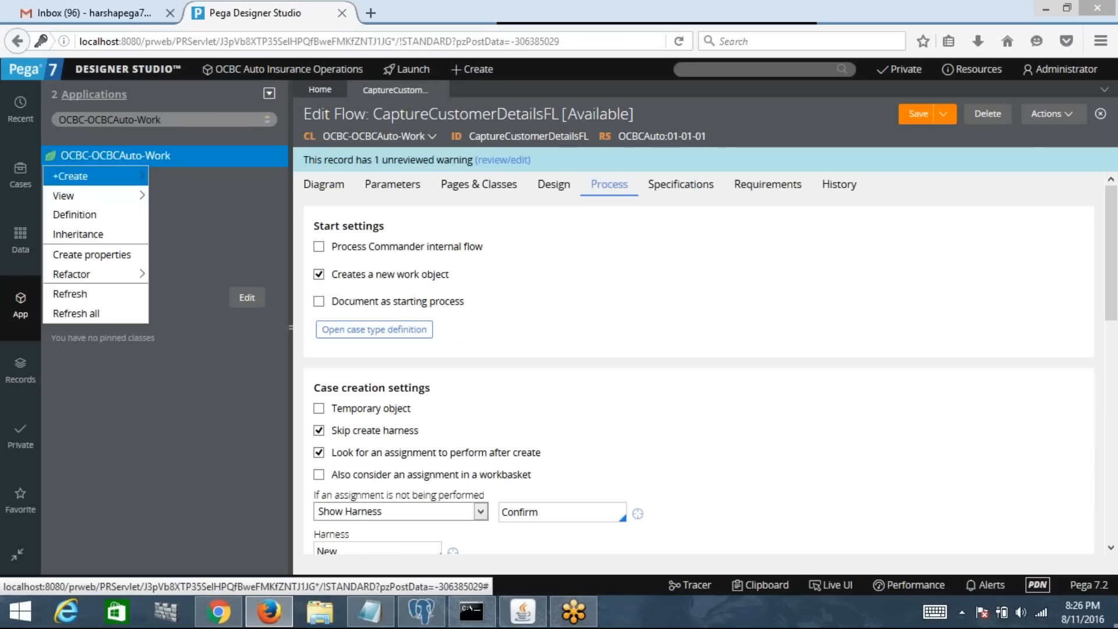
{"action": "left_click", "coordinate": [93, 314]}
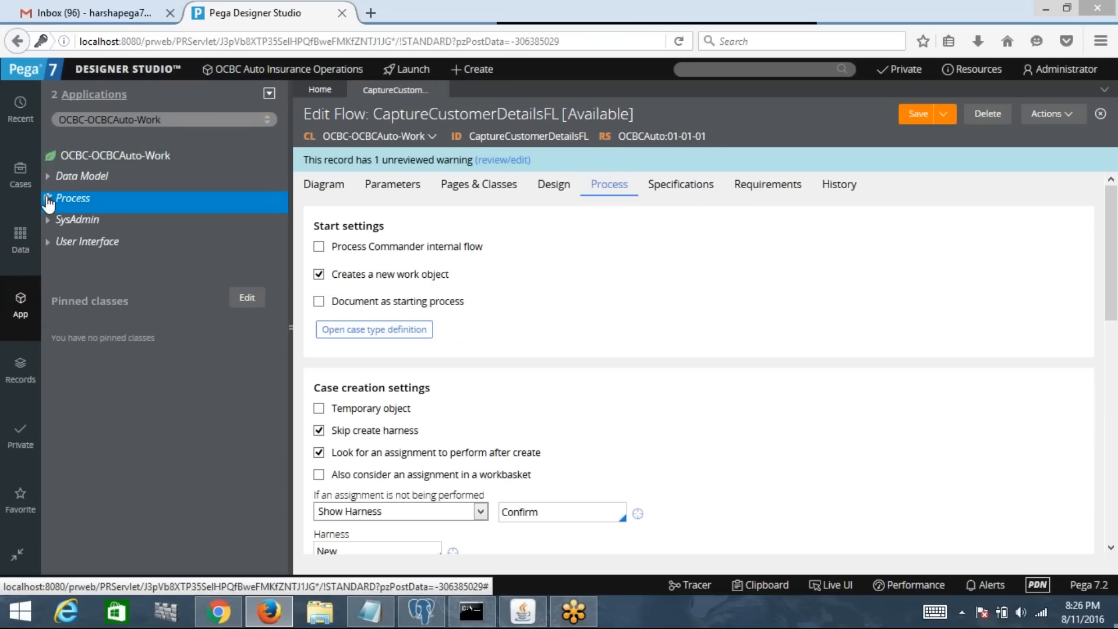
{"action": "left_click", "coordinate": [52, 199]}
{"action": "left_click", "coordinate": [65, 227]}
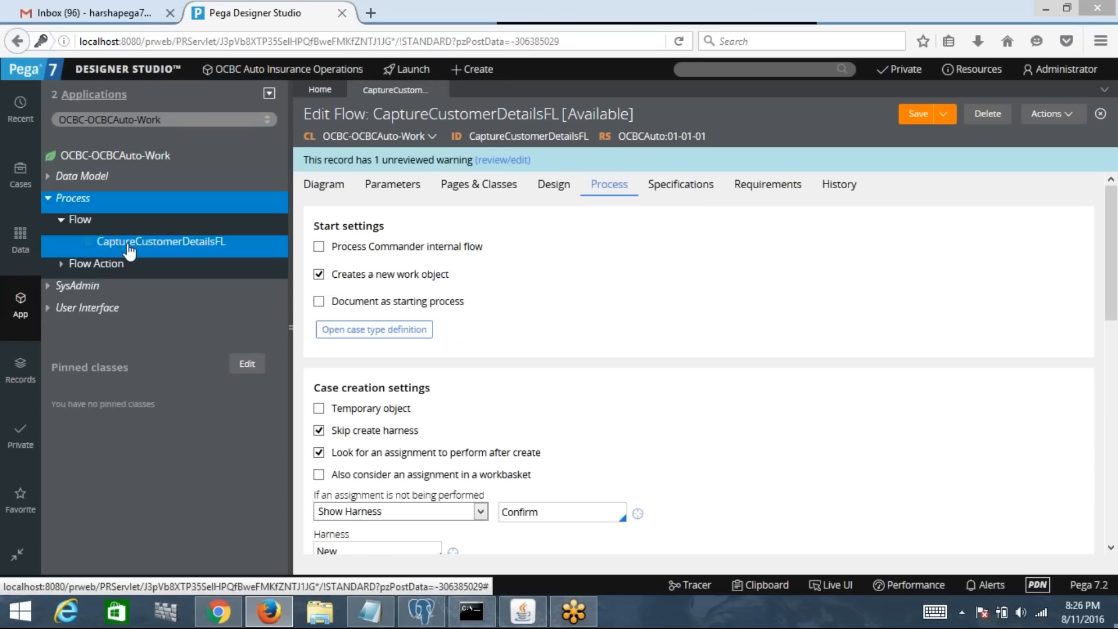
{"action": "left_click", "coordinate": [65, 227]}
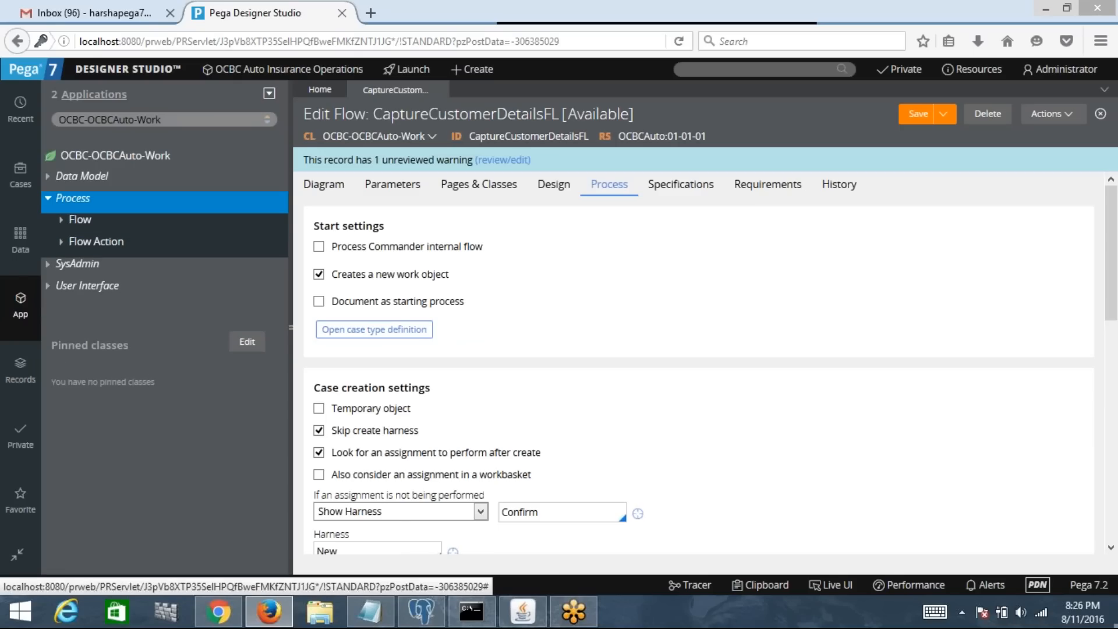
Step: Switch to the flow's Diagram view and open the Actions menu
{"action": "left_click", "coordinate": [324, 188]}
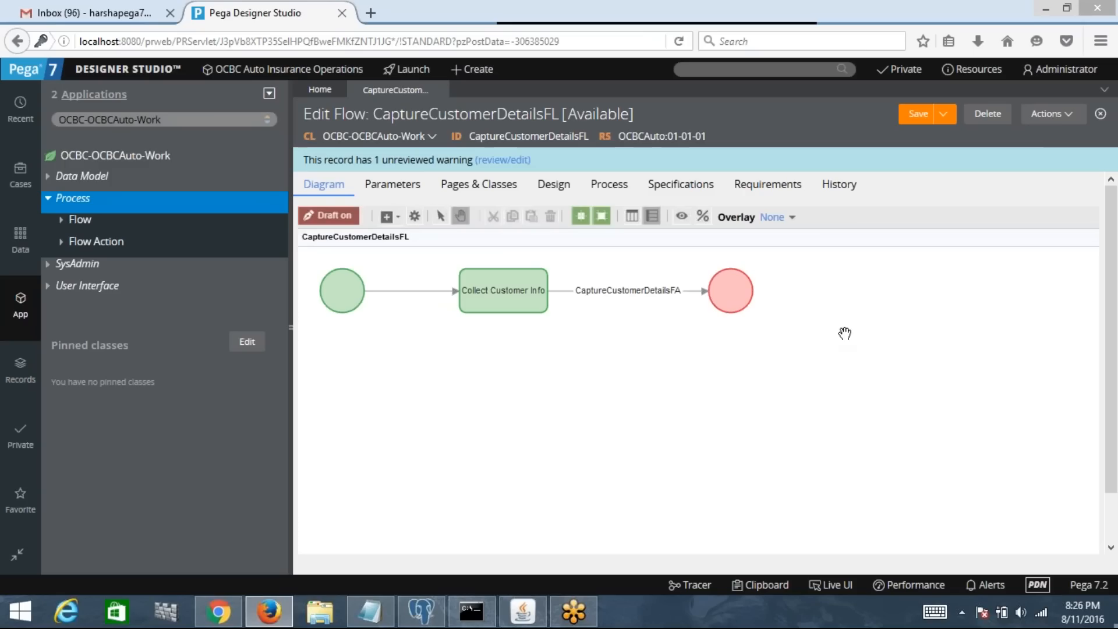
{"action": "left_click", "coordinate": [1069, 114]}
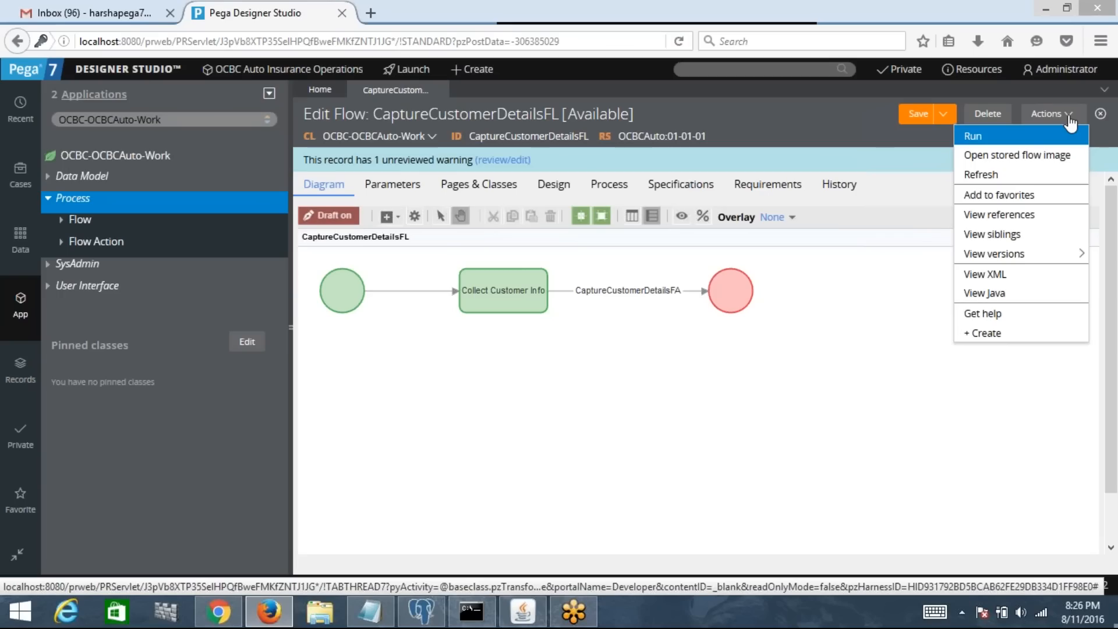
Step: Run the flow, delete the Customer participant, and finish creating case C-214
{"action": "left_click", "coordinate": [994, 142]}
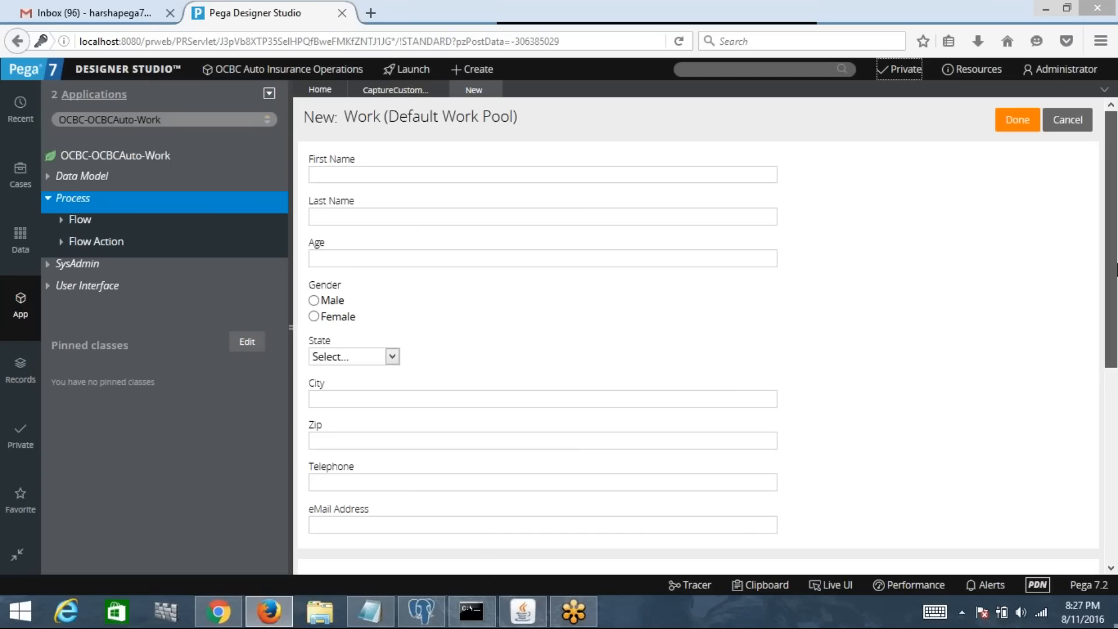
{"action": "left_click_drag", "start_coordinate": [1116, 270], "coordinate": [1116, 447]}
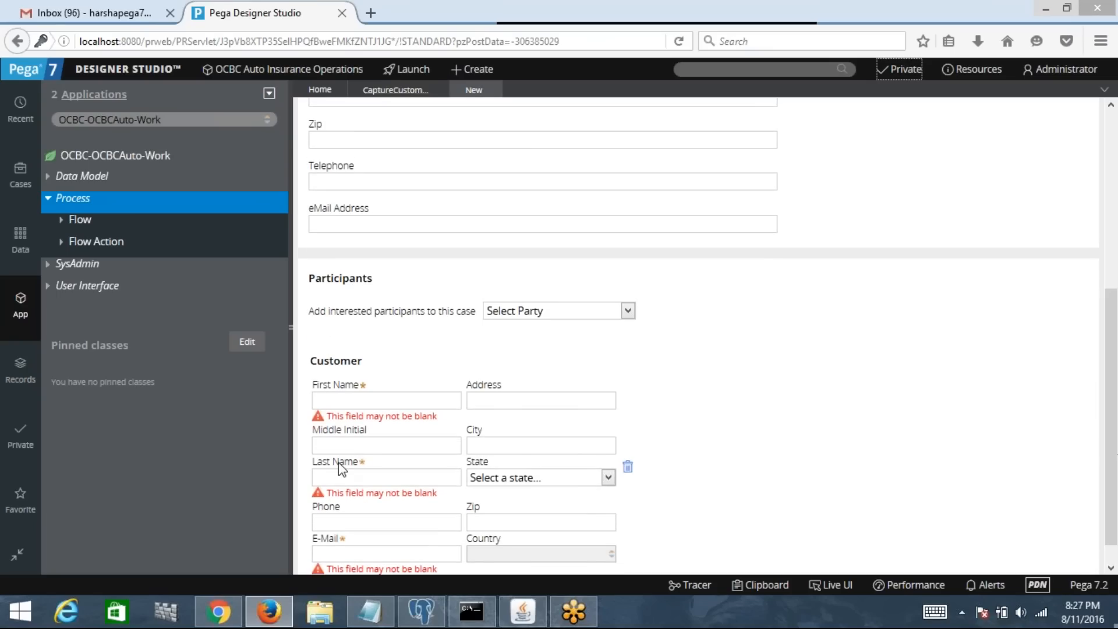
{"action": "left_click", "coordinate": [629, 472]}
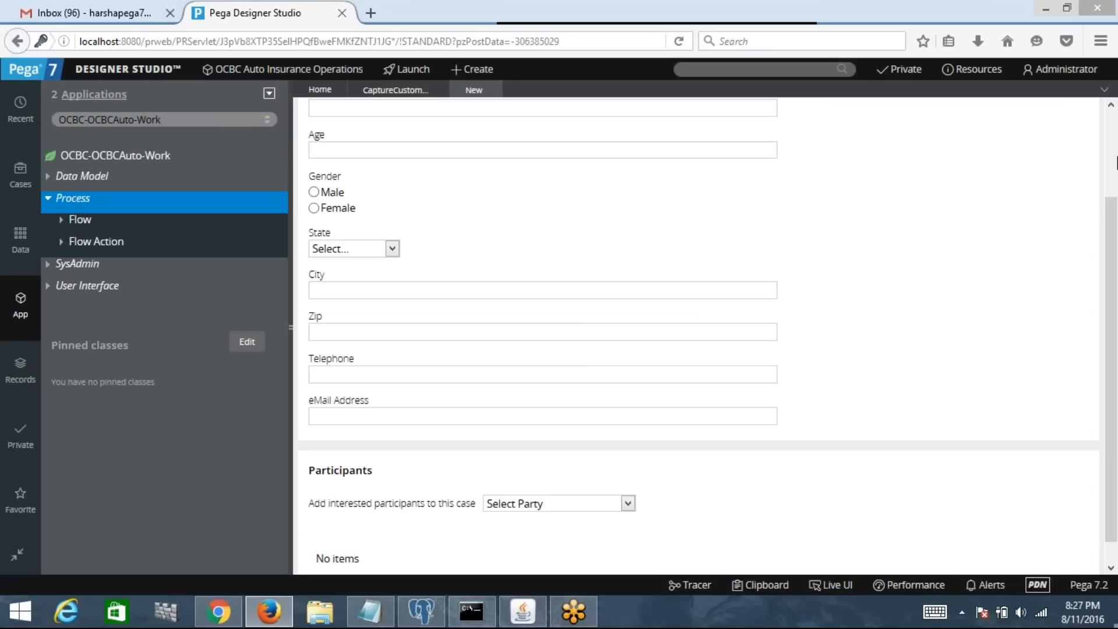
{"action": "left_click", "coordinate": [1027, 127]}
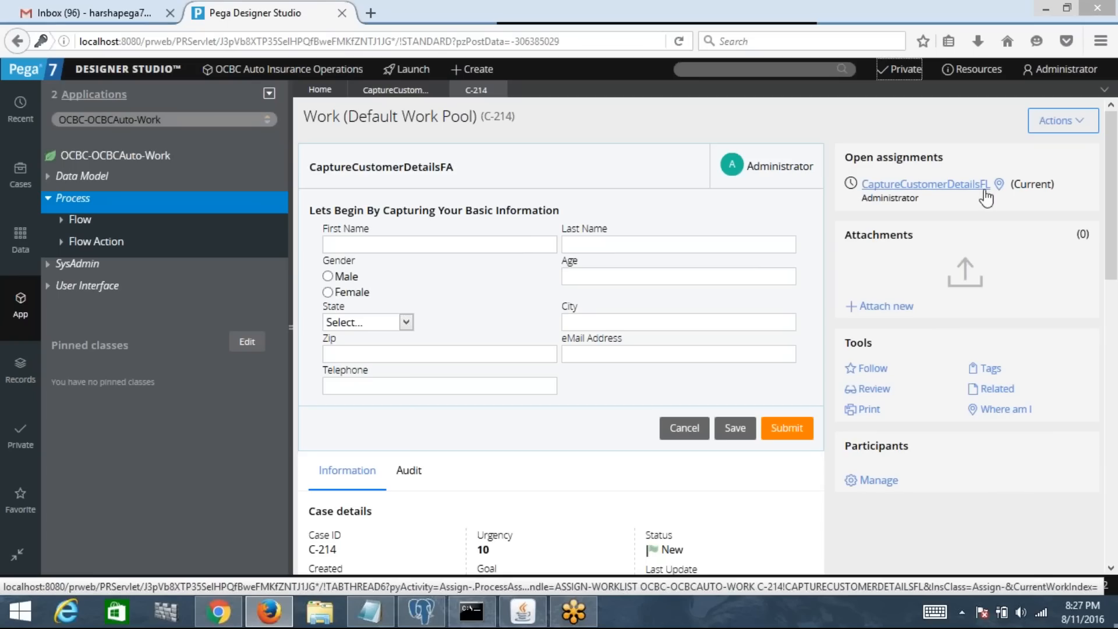
Step: Enter the customer's first and last name, gender Male, and Age 29
{"action": "left_click", "coordinate": [405, 243]}
{"action": "key", "text": "Tab"}
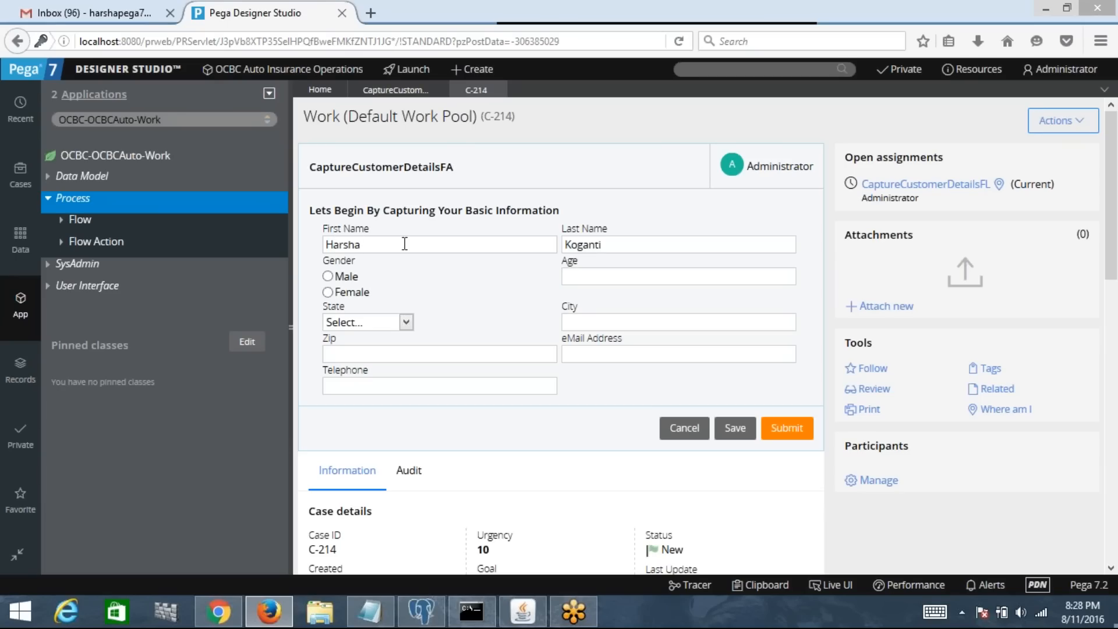
{"action": "left_click", "coordinate": [328, 276]}
{"action": "left_click", "coordinate": [587, 277]}
{"action": "type", "text": "29"}
Step: Pick state ALABAMA, fill in city, zip, e-mail and telephone, and submit
{"action": "left_click", "coordinate": [394, 325]}
{"action": "left_click", "coordinate": [349, 354]}
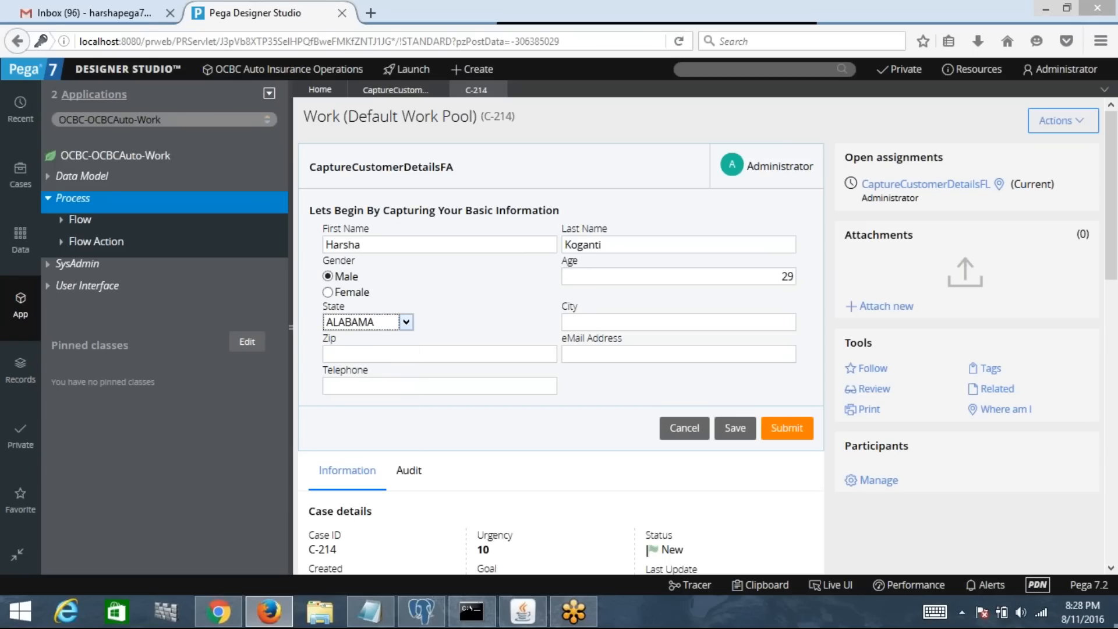
{"action": "left_click", "coordinate": [598, 321]}
{"action": "type", "text": "Hyderabad"}
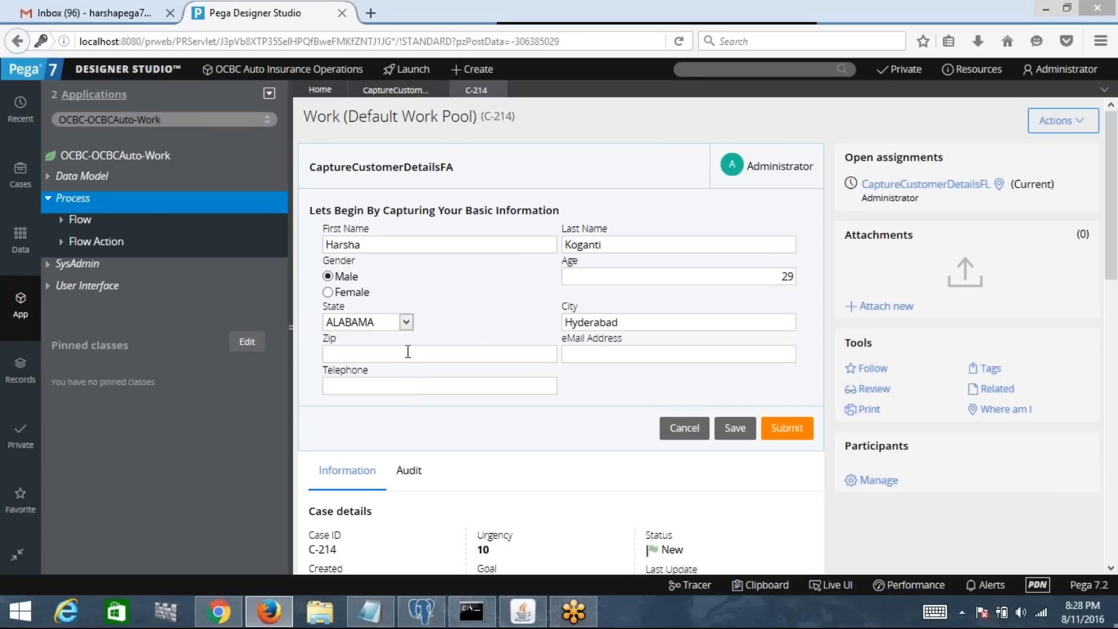
{"action": "type", "text": "22222"}
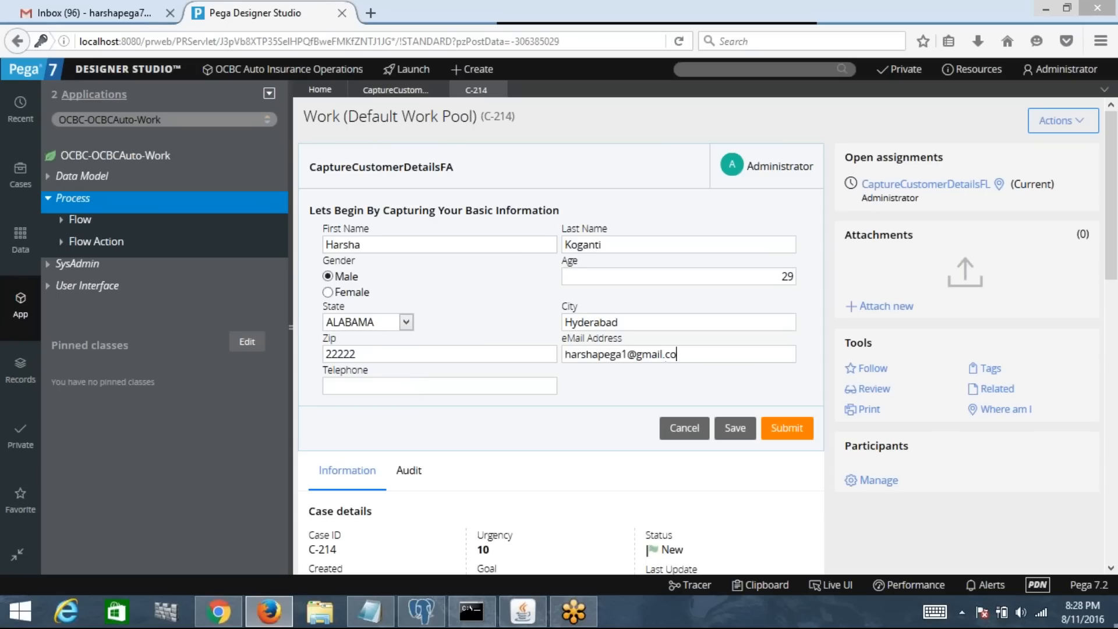
{"action": "key", "text": "Tab"}
{"action": "left_click", "coordinate": [791, 432]}
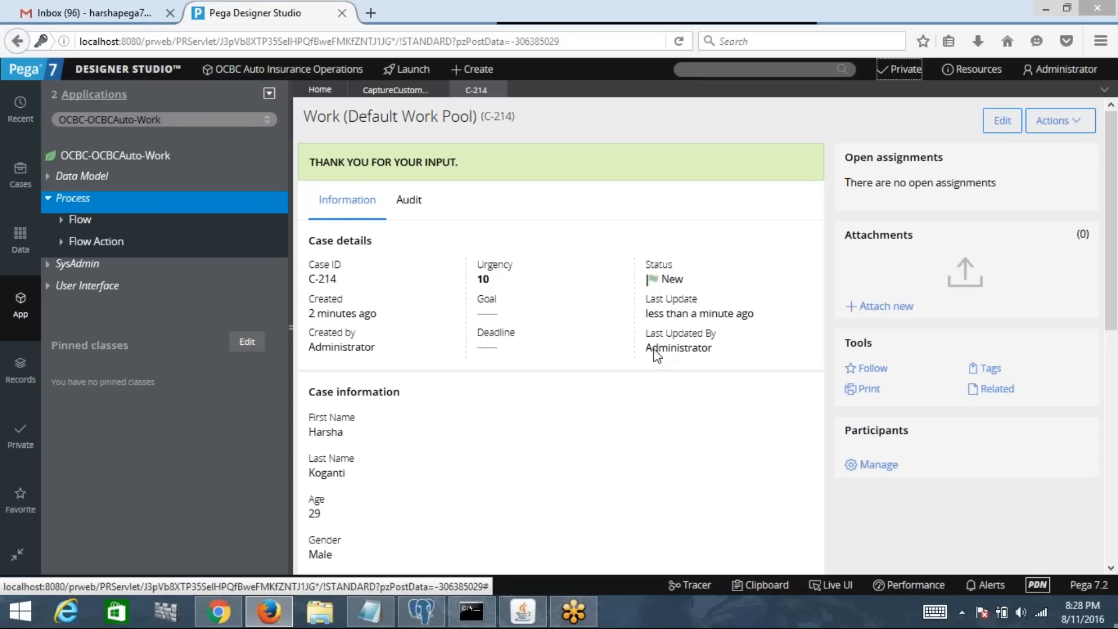
Step: Close C-214 and rerun the flow without a Customer participant, opening C-215's blank form
{"action": "left_click", "coordinate": [497, 91]}
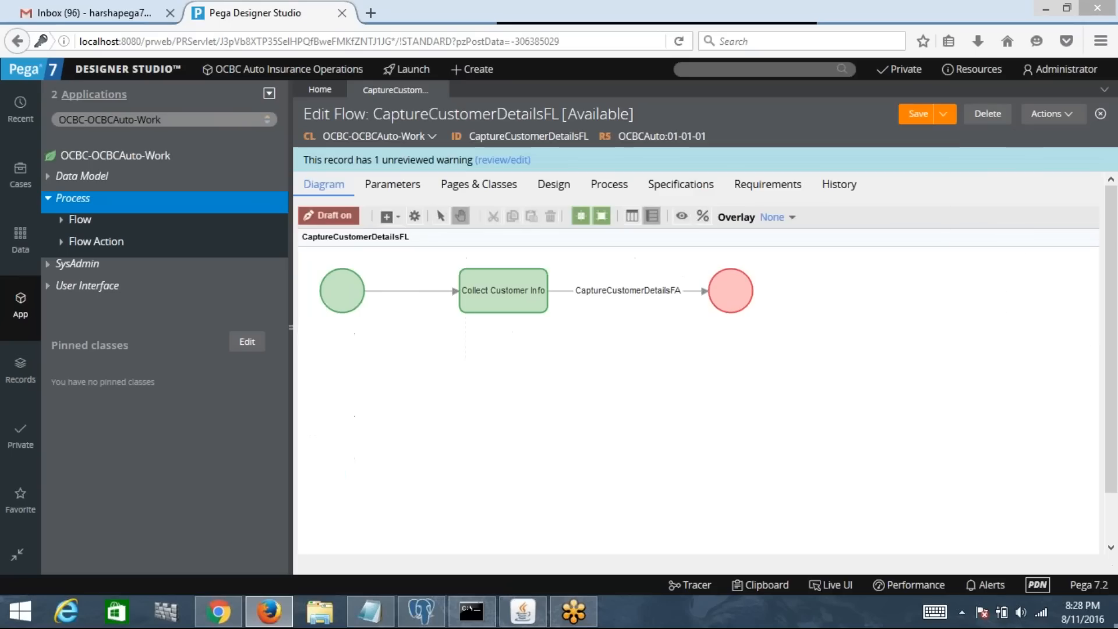
{"action": "left_click", "coordinate": [1053, 112]}
{"action": "left_click", "coordinate": [1019, 142]}
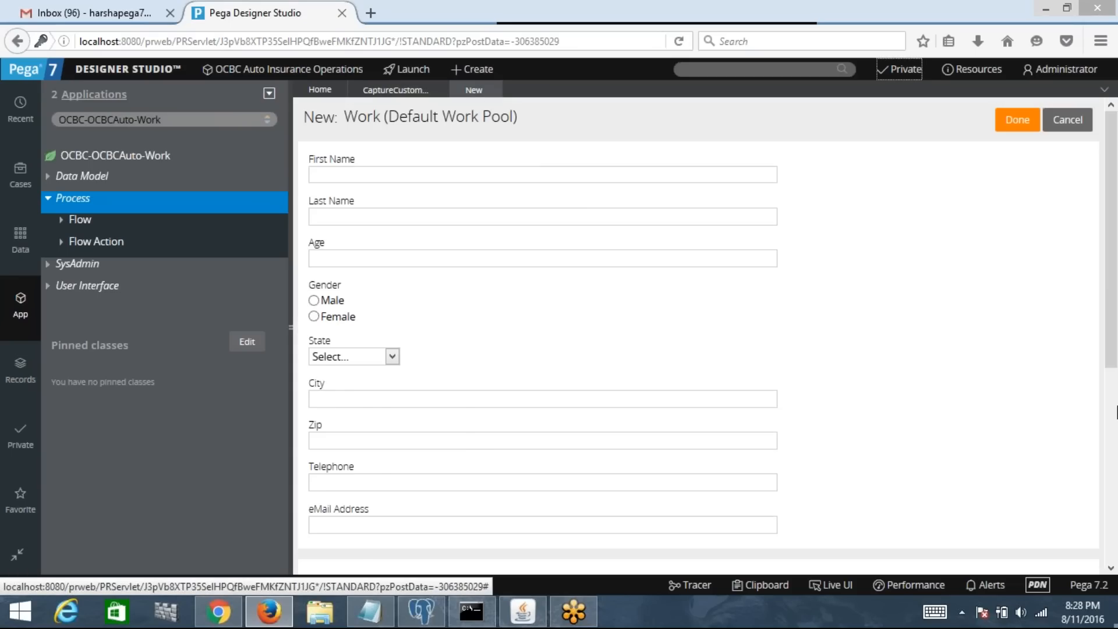
{"action": "left_click_drag", "start_coordinate": [1112, 406], "coordinate": [1117, 540]}
{"action": "left_click", "coordinate": [628, 447]}
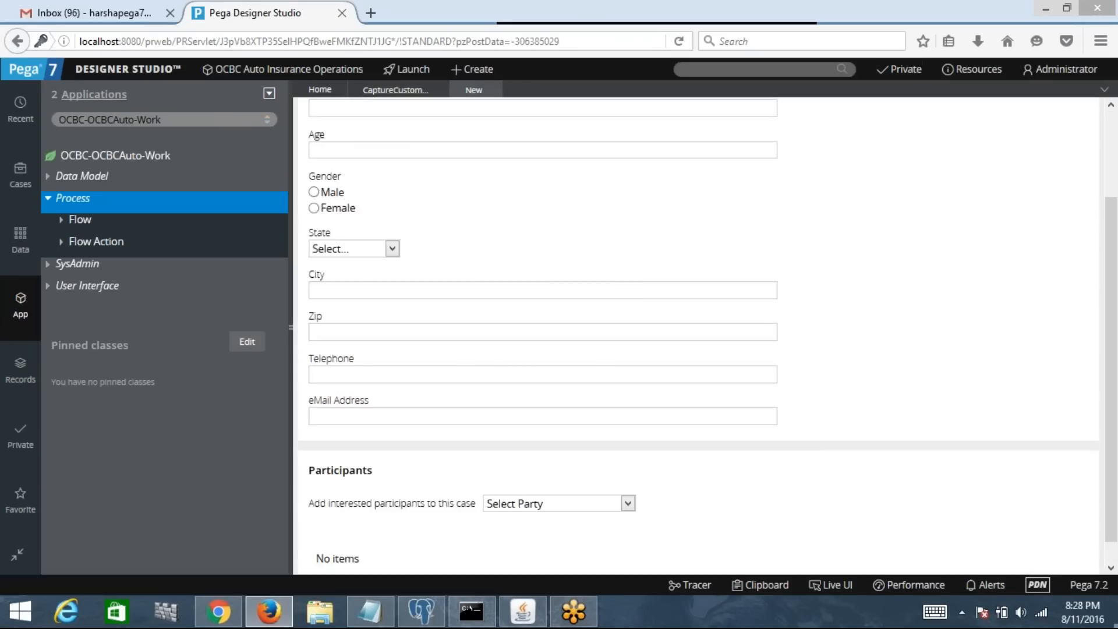
{"action": "left_click", "coordinate": [1013, 121]}
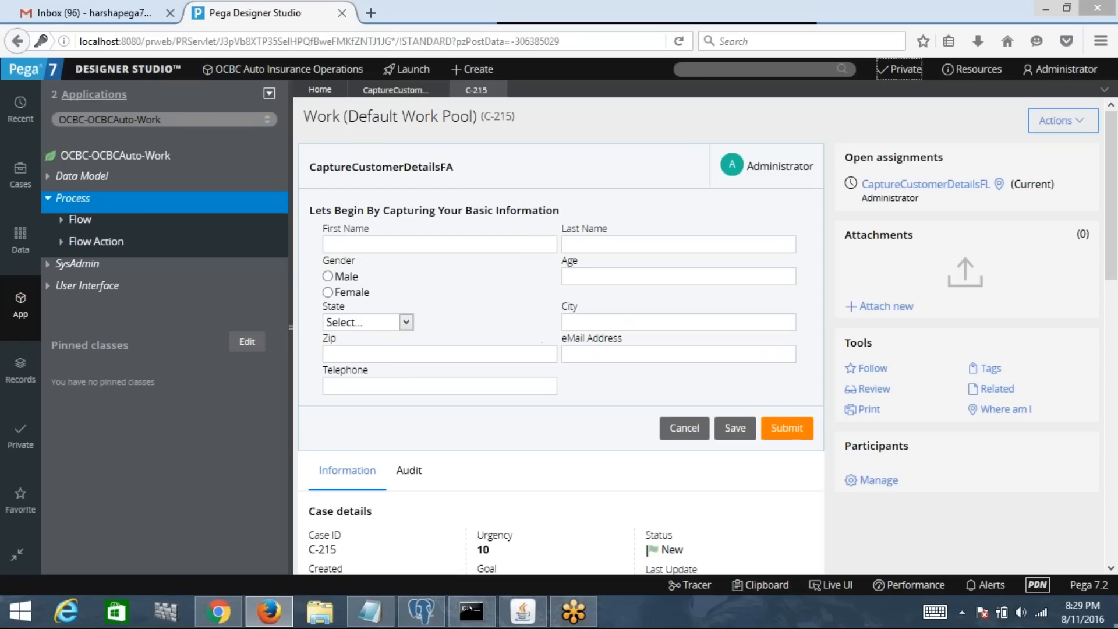
{"action": "left_click", "coordinate": [377, 241]}
{"action": "left_click", "coordinate": [366, 387]}
Step: Close C-215, open section CaptureCustomerDetailsSec, and bring up the First Name cell properties
{"action": "left_click", "coordinate": [500, 90]}
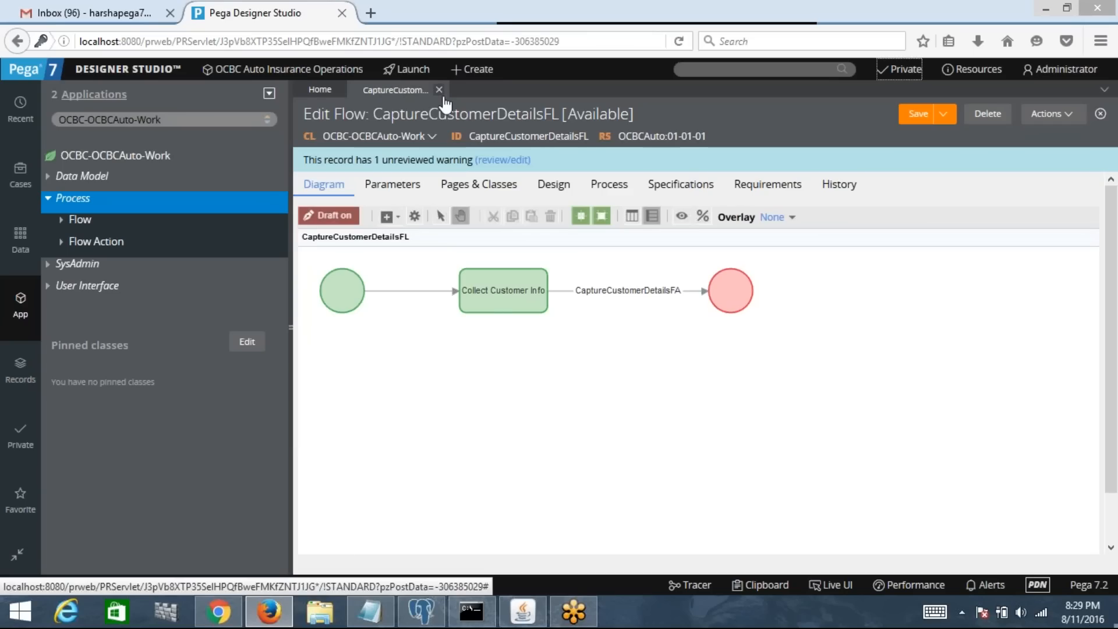
{"action": "left_click", "coordinate": [64, 286]}
{"action": "left_click", "coordinate": [64, 315]}
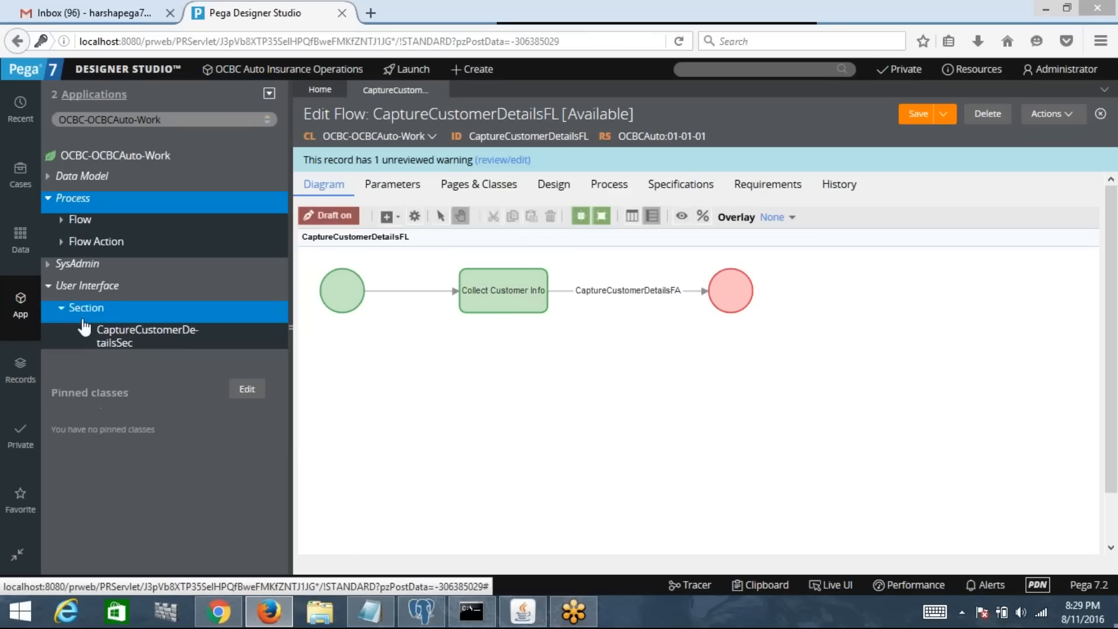
{"action": "left_click", "coordinate": [113, 340]}
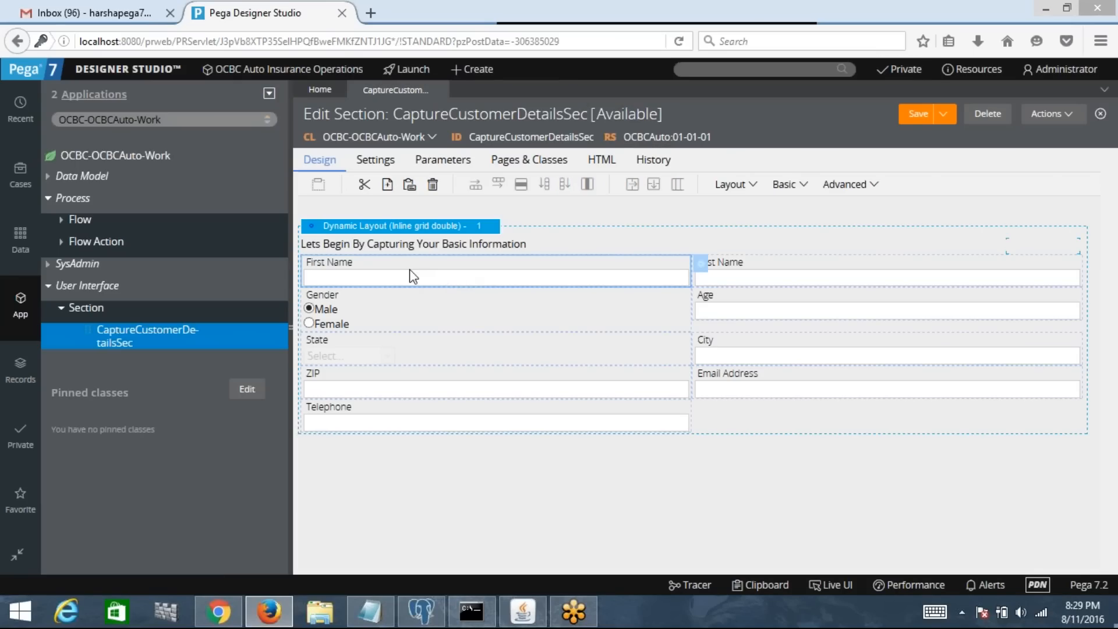
{"action": "left_click", "coordinate": [702, 265]}
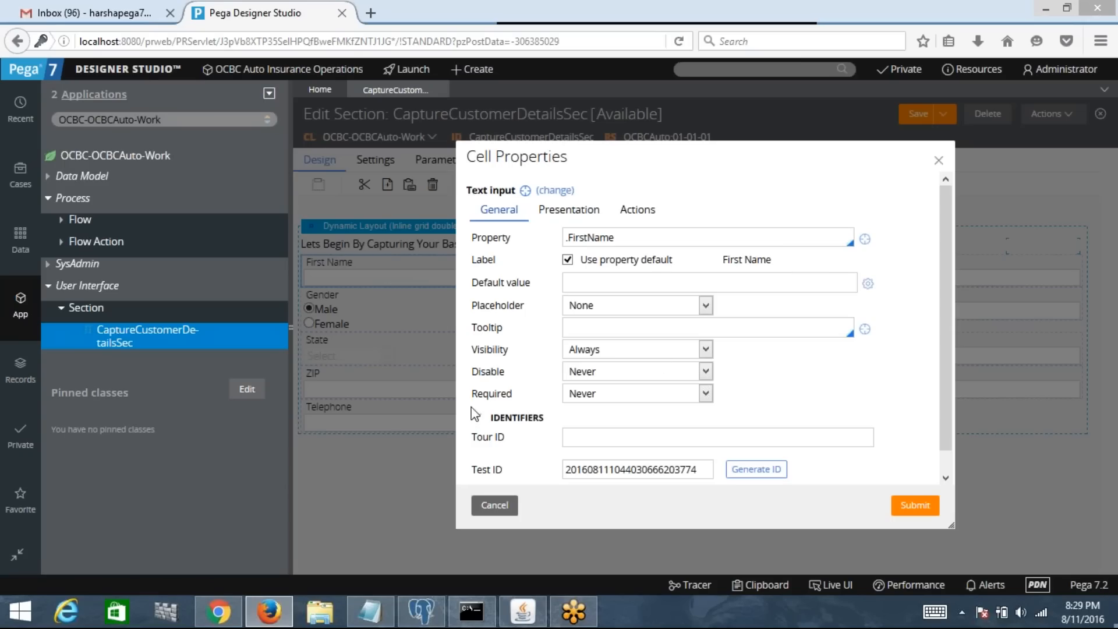
Step: Make First Name always required, save CaptureCustomerDetailsSec, and reopen the First Name cell properties
{"action": "left_click", "coordinate": [582, 395]}
{"action": "left_click", "coordinate": [616, 425]}
{"action": "left_click", "coordinate": [912, 504]}
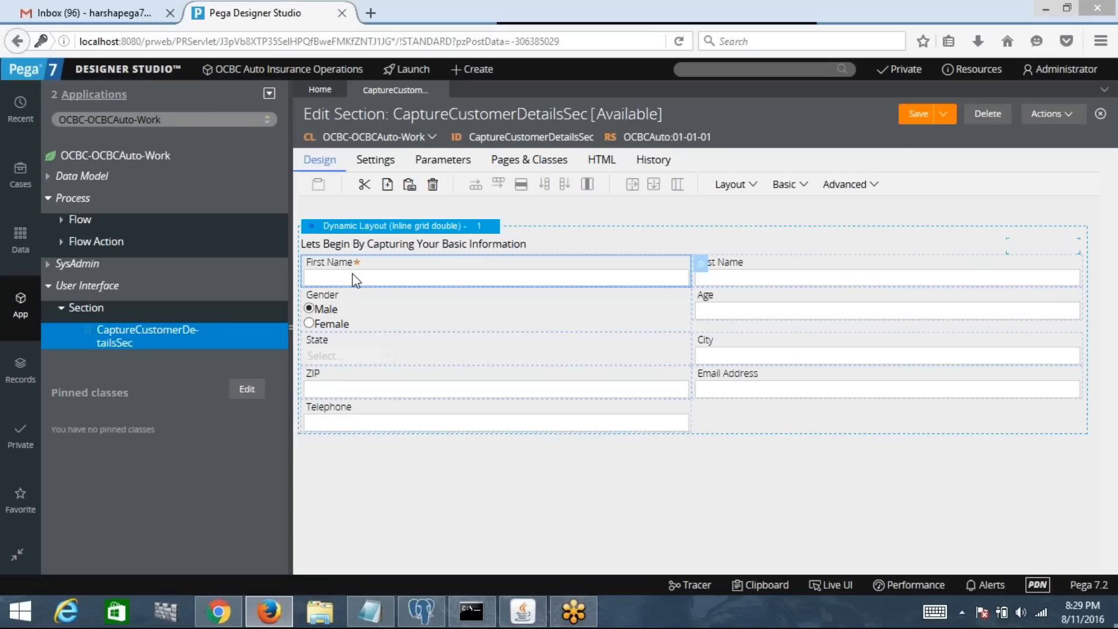
{"action": "left_click", "coordinate": [916, 115]}
{"action": "left_click", "coordinate": [700, 265]}
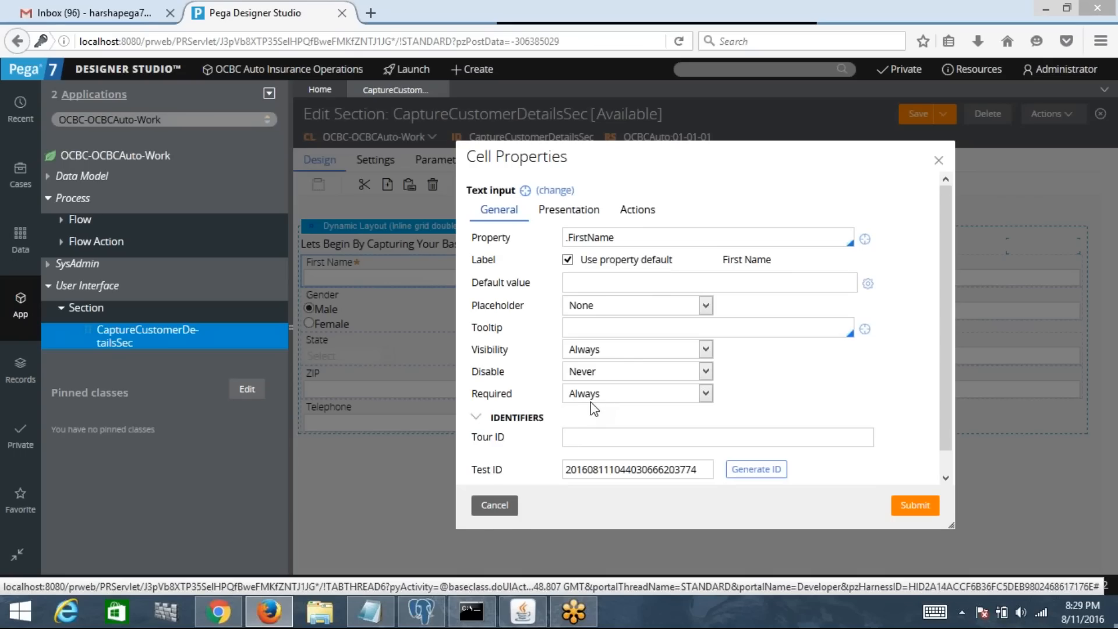
Step: Review First Name's Presentation settings, trying a Max chars value and expanding Advanced Presentation Options
{"action": "left_click", "coordinate": [576, 211]}
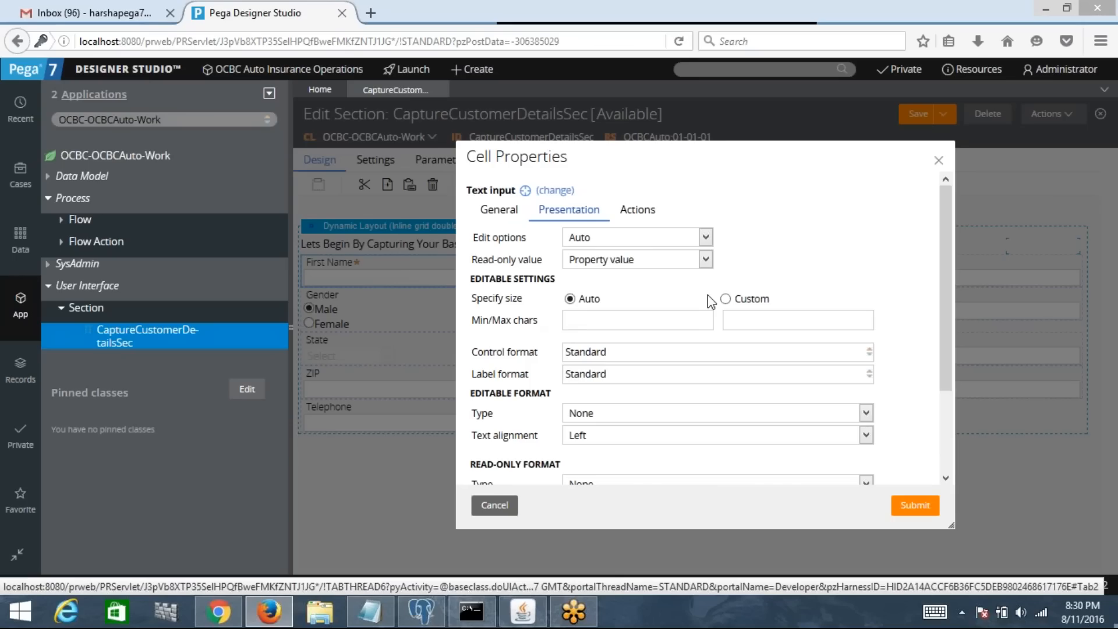
{"action": "left_click", "coordinate": [747, 319]}
{"action": "type", "text": "10"}
{"action": "key", "text": "BackSpace"}
{"action": "left_click_drag", "start_coordinate": [948, 313], "coordinate": [954, 443]}
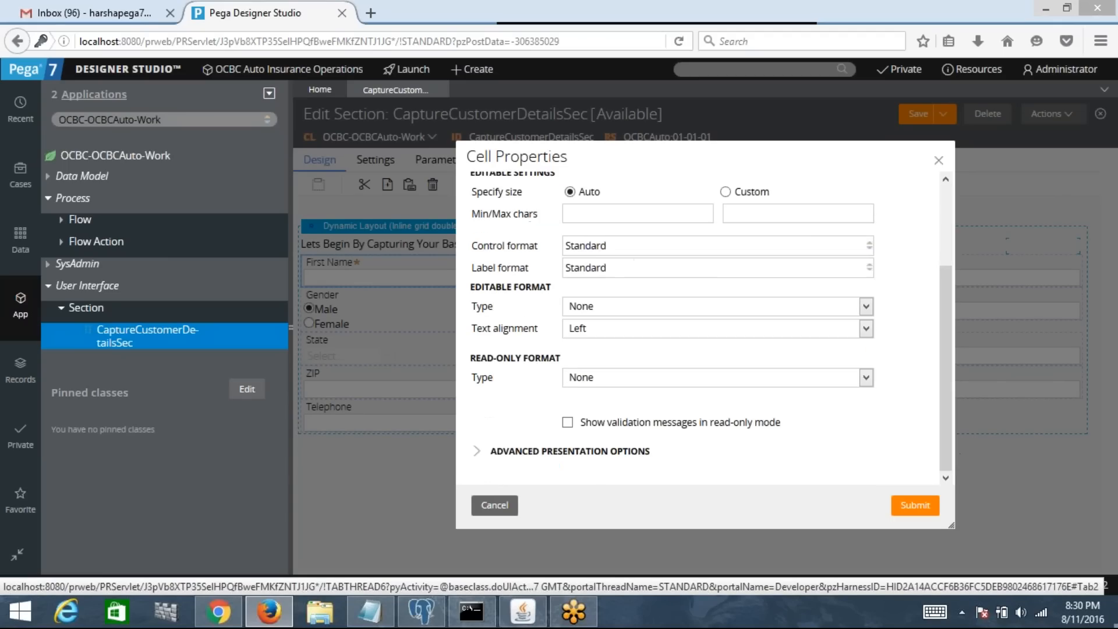
{"action": "left_click", "coordinate": [527, 451]}
{"action": "left_click_drag", "start_coordinate": [950, 313], "coordinate": [951, 379]}
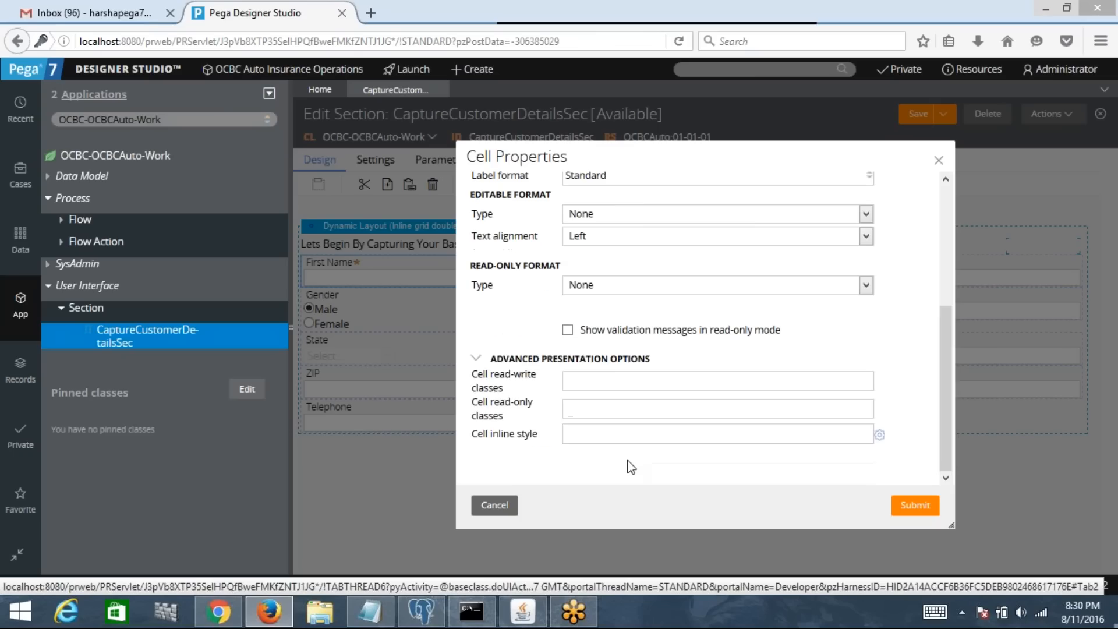
Step: Cancel the inline style editor and Cell Properties without changes, then close the section editor
{"action": "left_click", "coordinate": [633, 434]}
{"action": "left_click", "coordinate": [880, 436]}
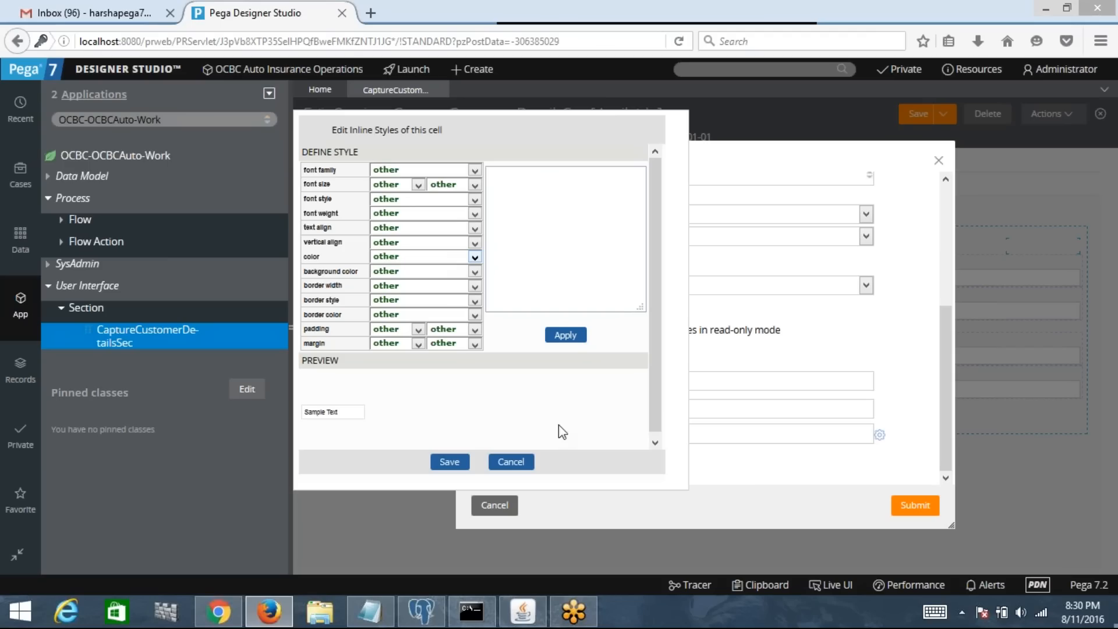
{"action": "left_click", "coordinate": [510, 462]}
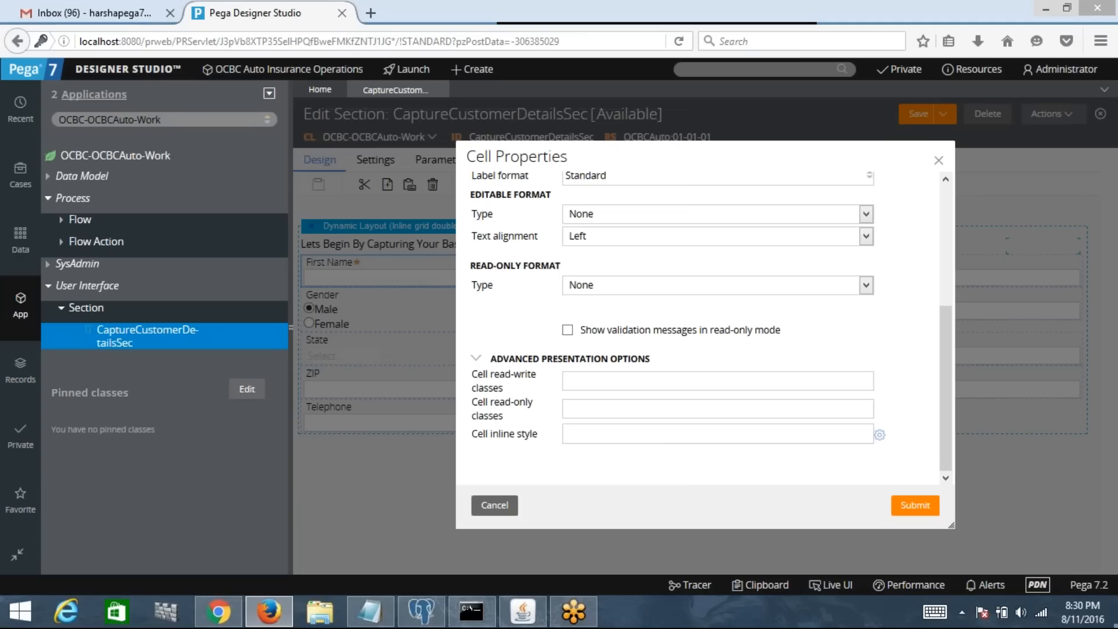
{"action": "right_click", "coordinate": [496, 517]}
{"action": "left_click", "coordinate": [496, 516]}
{"action": "left_click", "coordinate": [494, 508]}
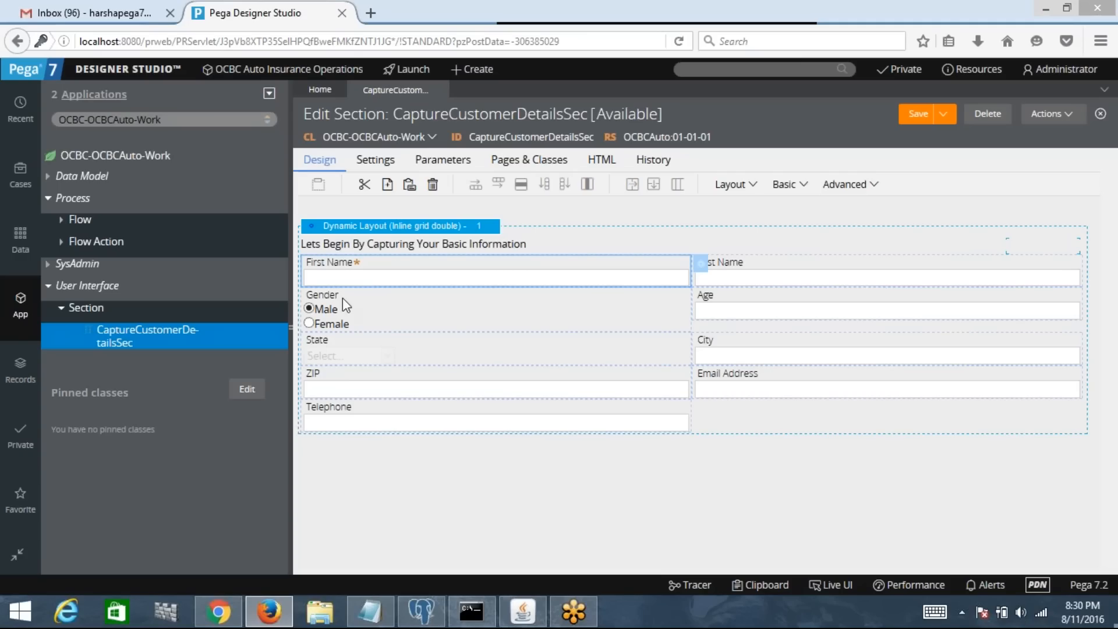
{"action": "left_click", "coordinate": [441, 90]}
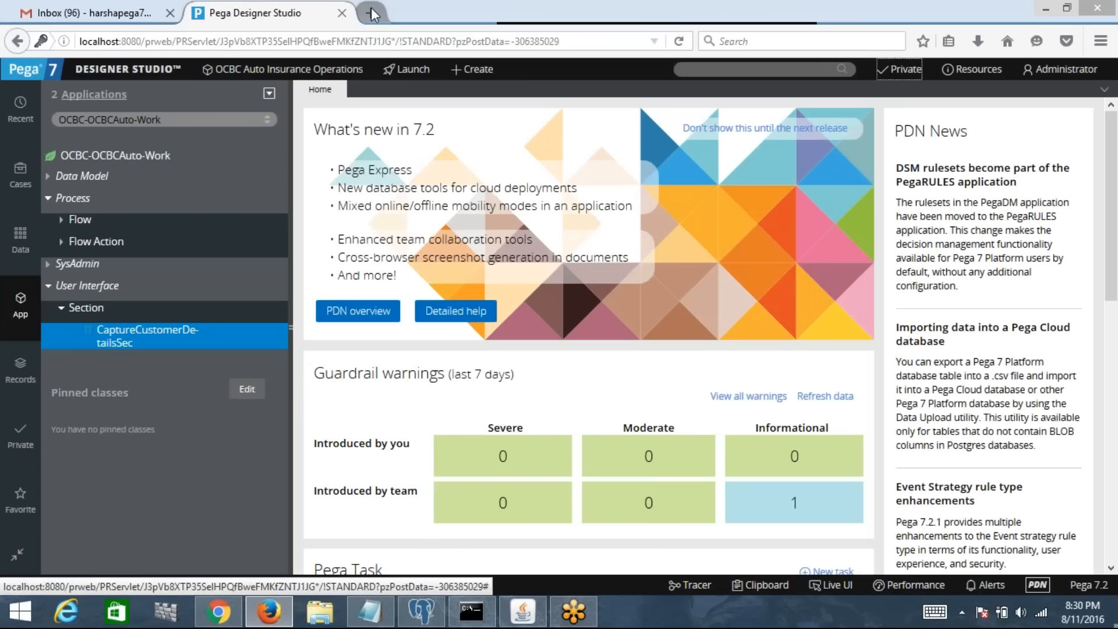
Step: Search Google for 'bajaj auto' in a new tab and open the Bajaj Allianz result
{"action": "left_click", "coordinate": [370, 13]}
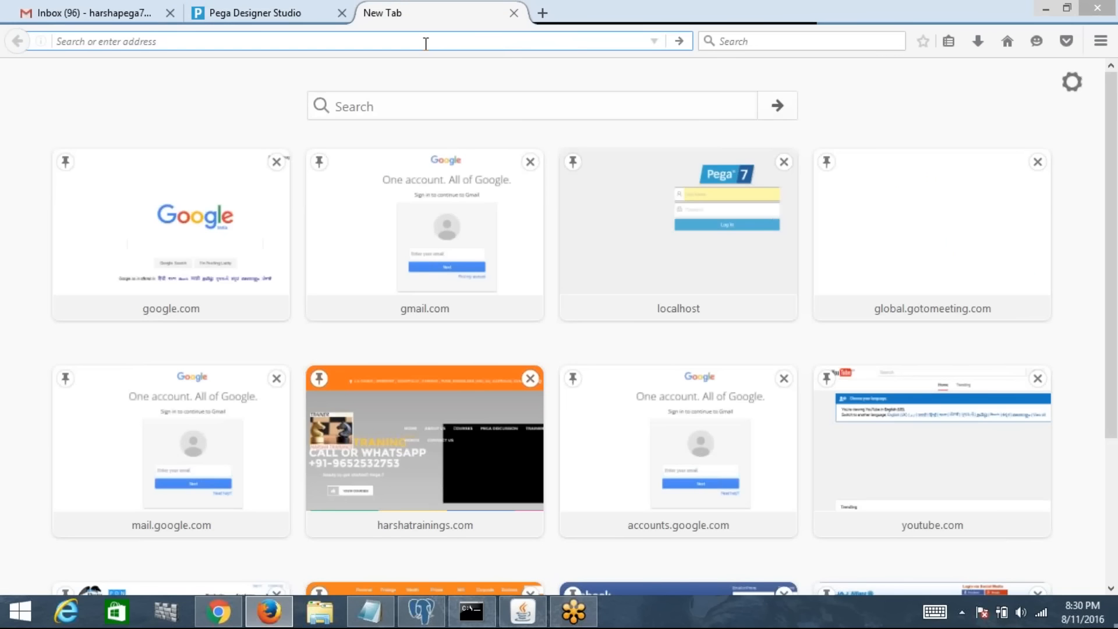
{"action": "type", "text": "google.com/"}
{"action": "key", "text": "Return"}
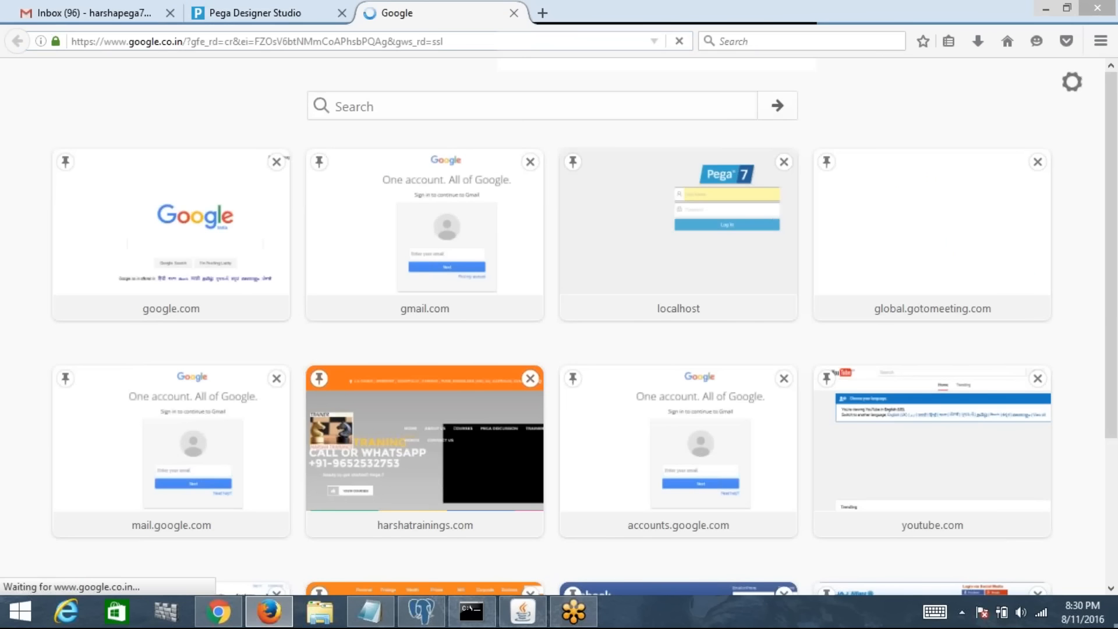
{"action": "type", "text": "bajaj a"}
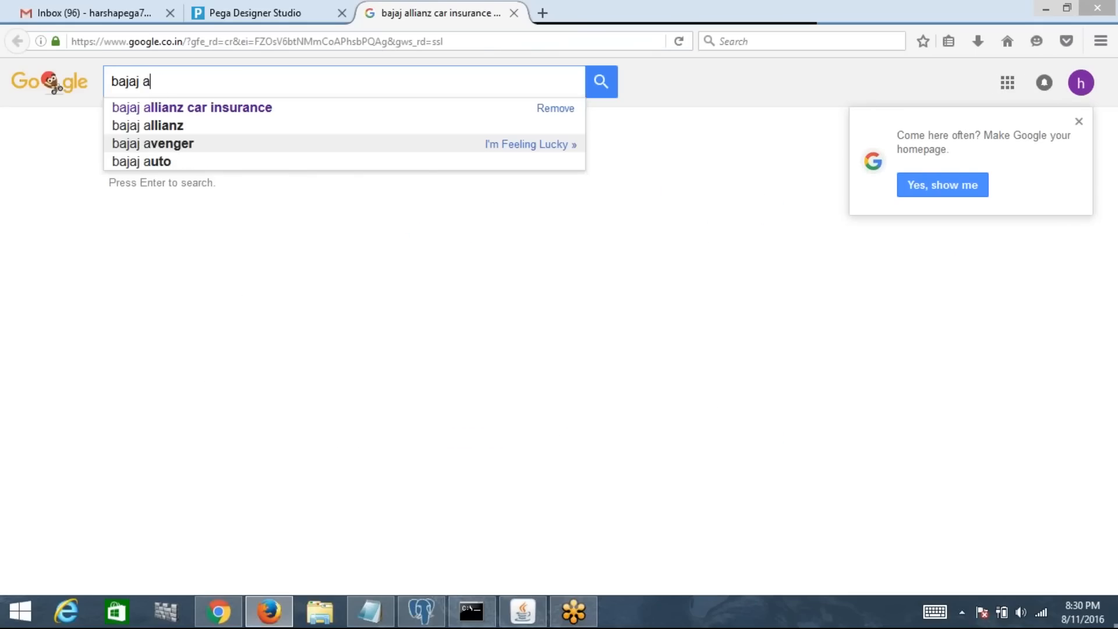
{"action": "type", "text": "uto"}
{"action": "key", "text": "Return"}
{"action": "left_click", "coordinate": [297, 210]}
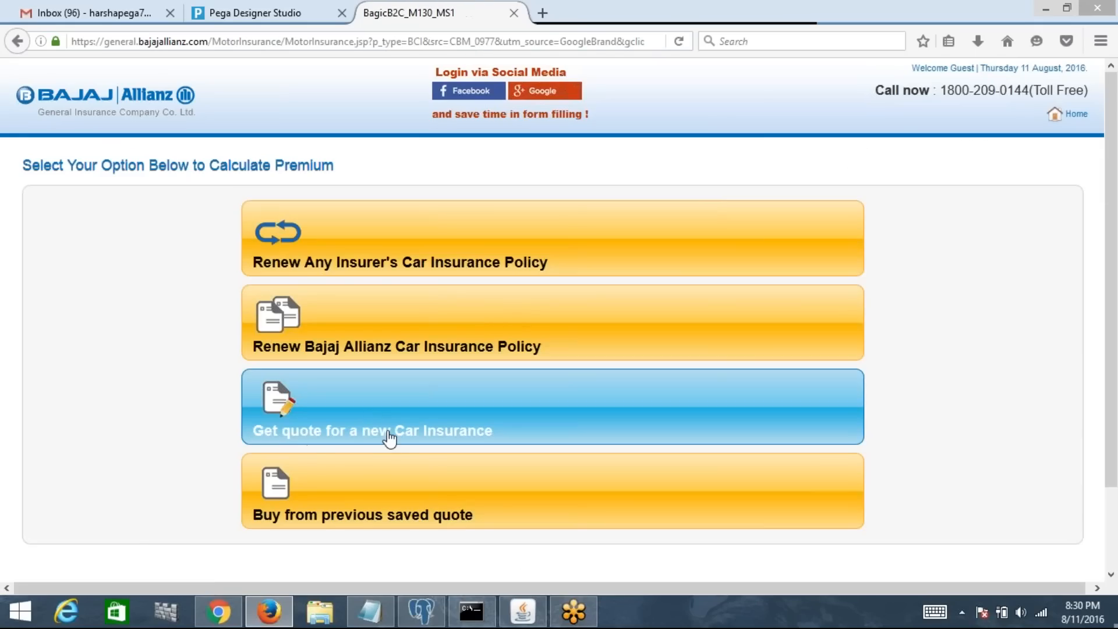
Step: Open the new-car insurance quote form and look over its basic, vehicle and accessories sections
{"action": "left_click", "coordinate": [390, 435]}
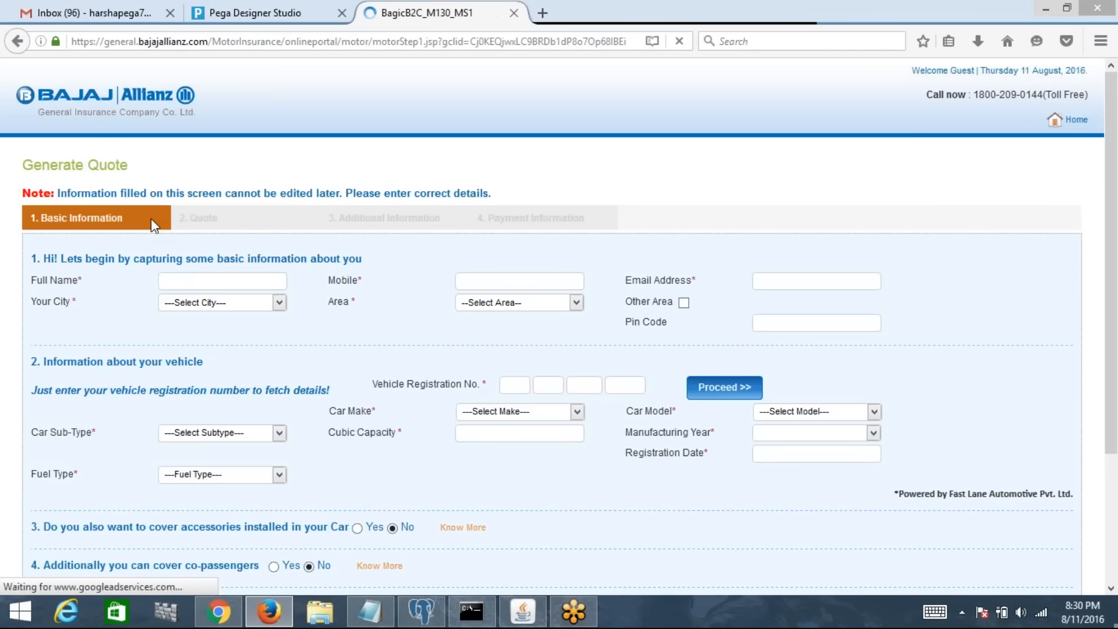
{"action": "scroll", "coordinate": [816, 219], "scroll_direction": "down", "scroll_amount": 5}
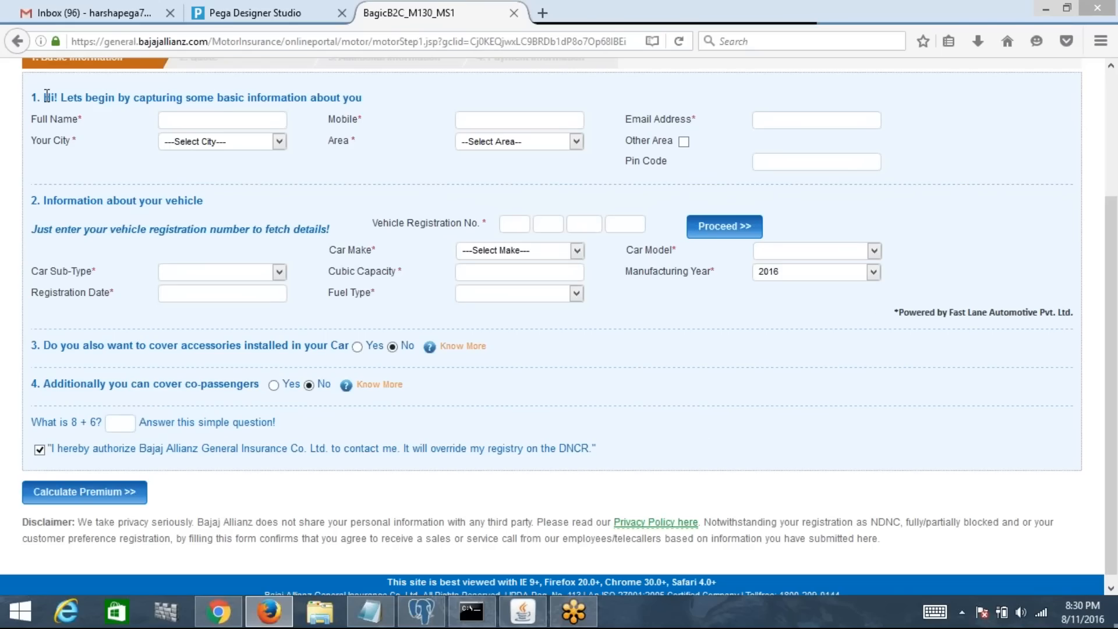
{"action": "left_click_drag", "start_coordinate": [30, 97], "coordinate": [393, 110]}
{"action": "left_click_drag", "start_coordinate": [26, 205], "coordinate": [401, 204]}
{"action": "left_click_drag", "start_coordinate": [187, 346], "coordinate": [404, 390]}
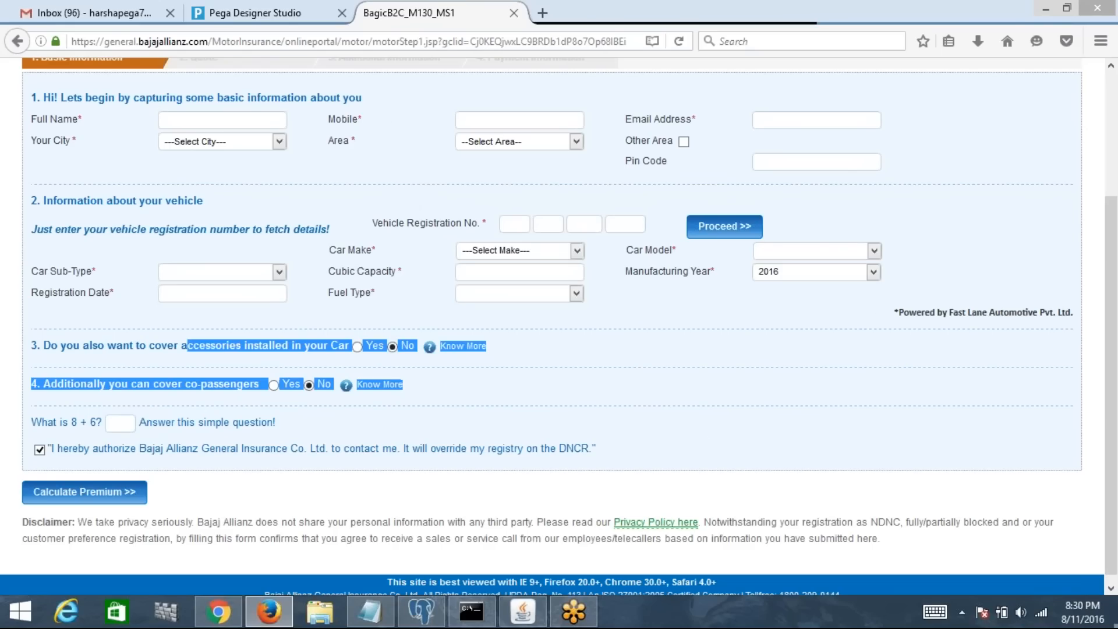
{"action": "left_click", "coordinate": [508, 406]}
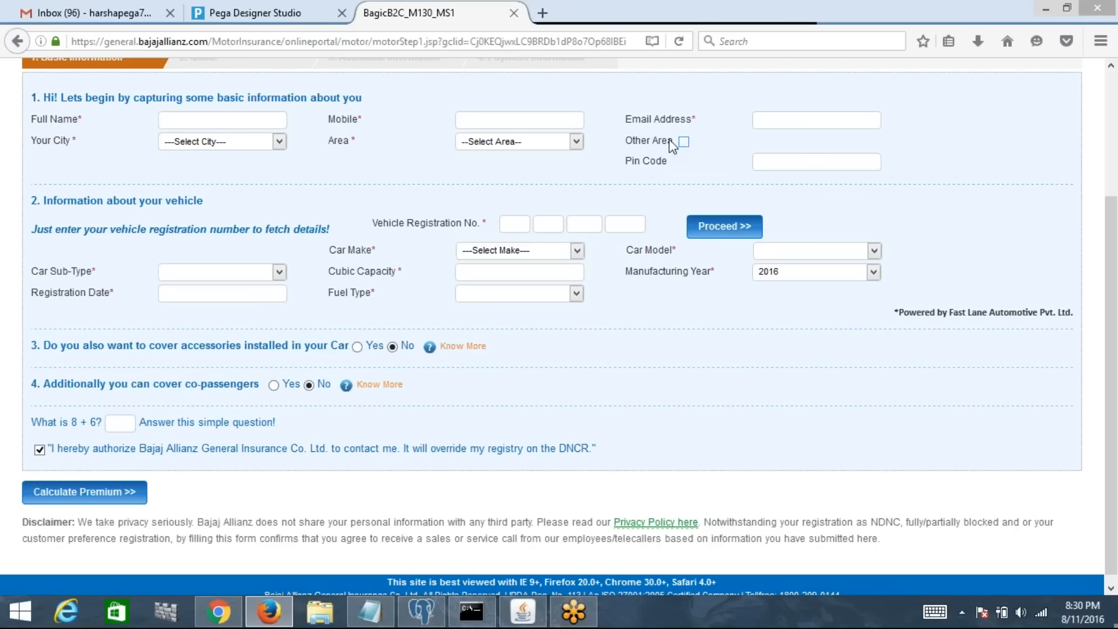
Step: Tick Other Area, answer Yes for accessories and co-passengers, check Know More, then close the tab
{"action": "left_click", "coordinate": [684, 141]}
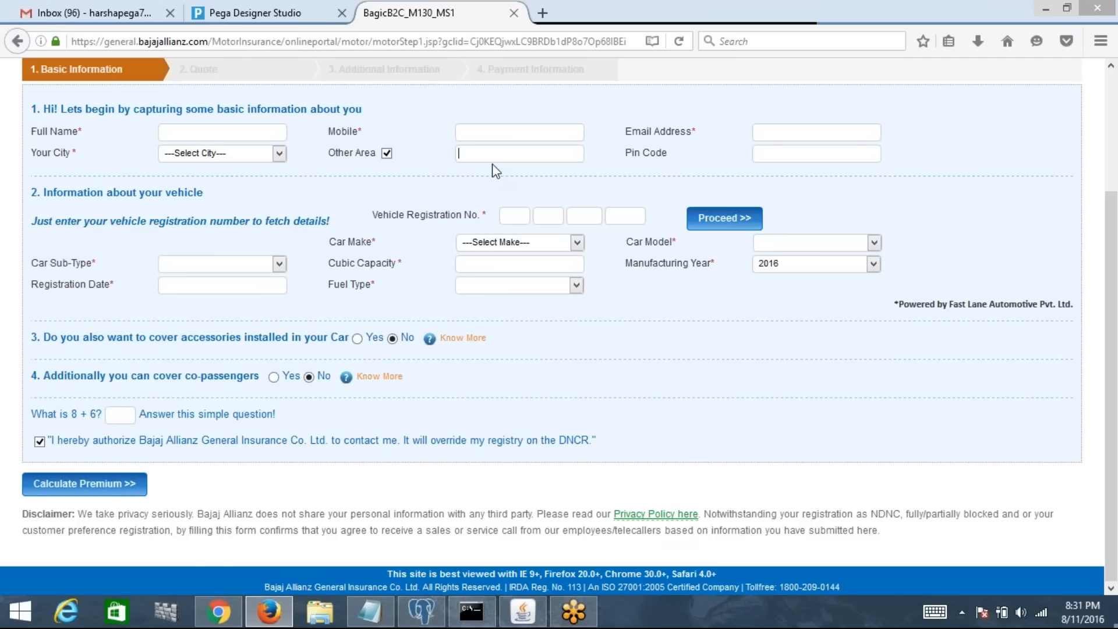
{"action": "left_click", "coordinate": [357, 338]}
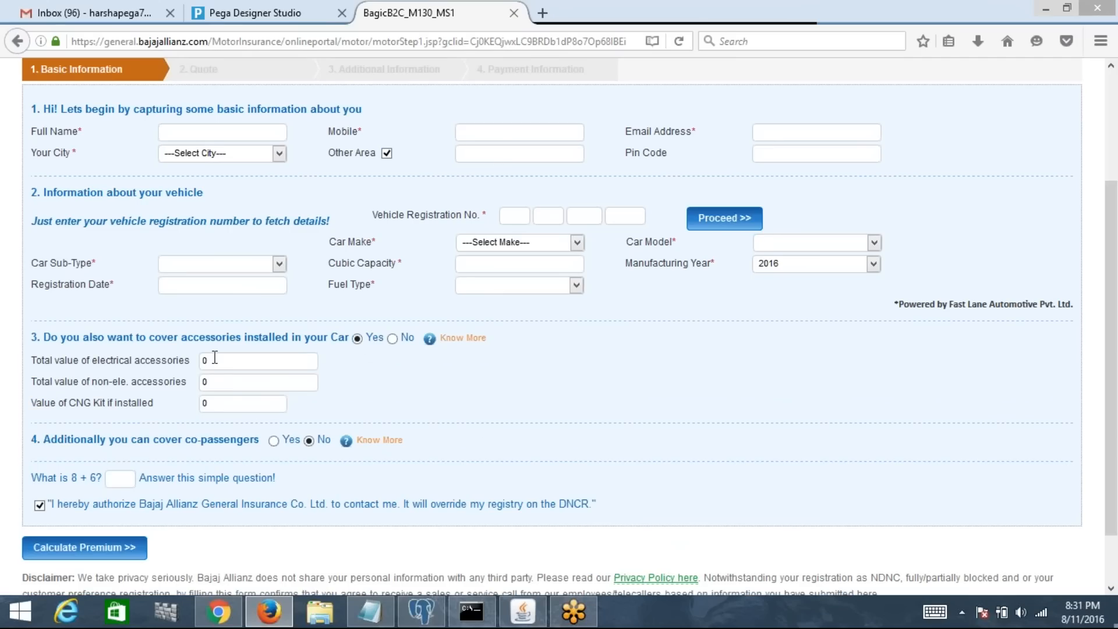
{"action": "left_click", "coordinate": [273, 441]}
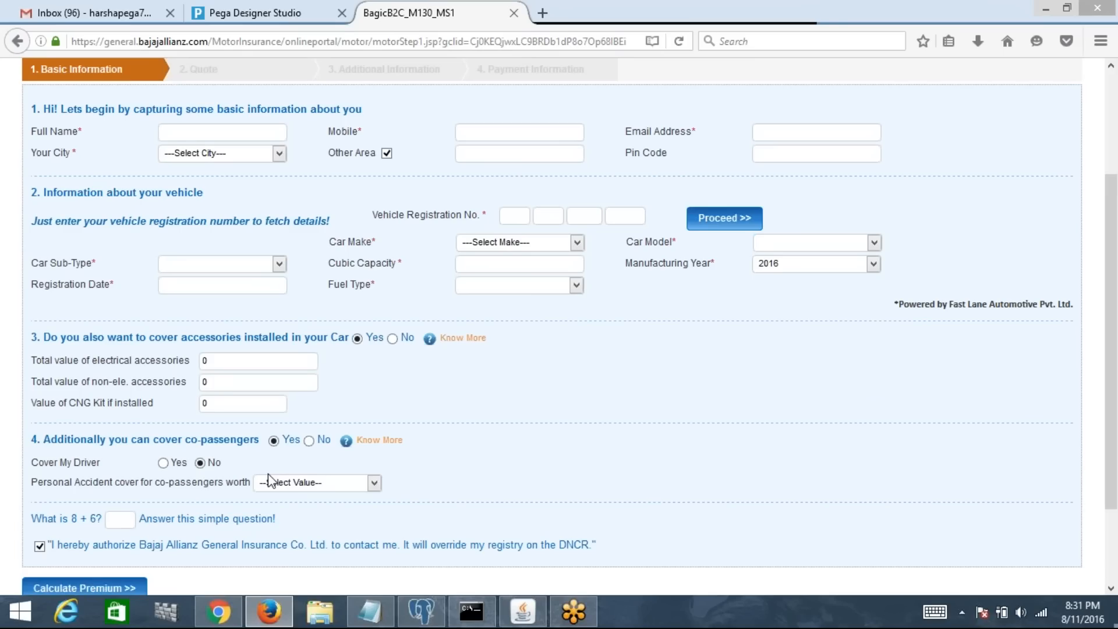
{"action": "left_click", "coordinate": [444, 346]}
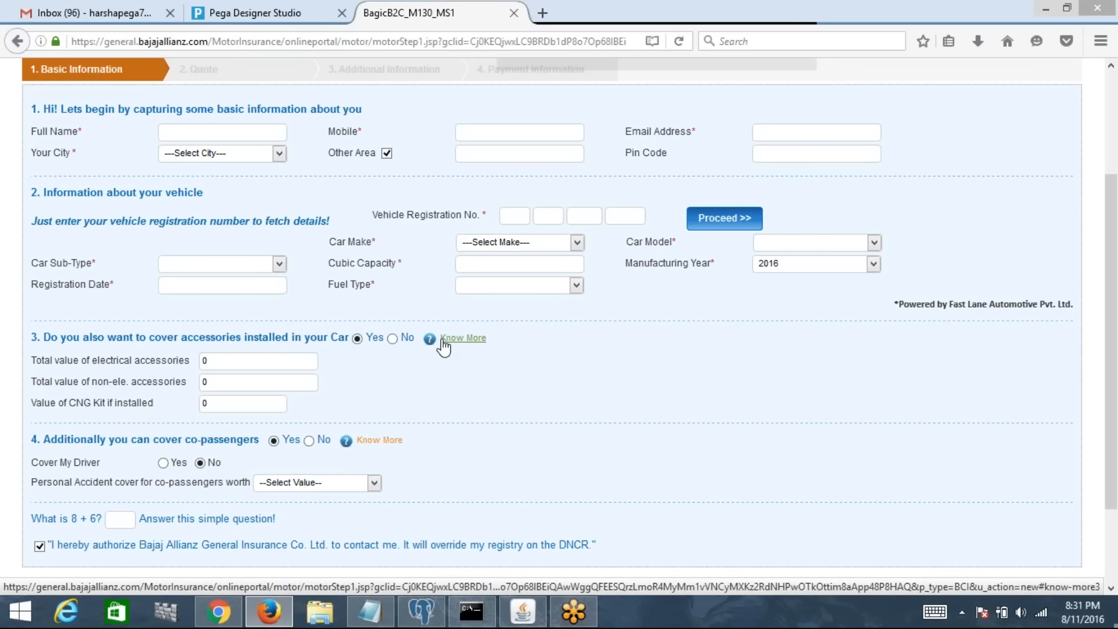
{"action": "left_click", "coordinate": [791, 90]}
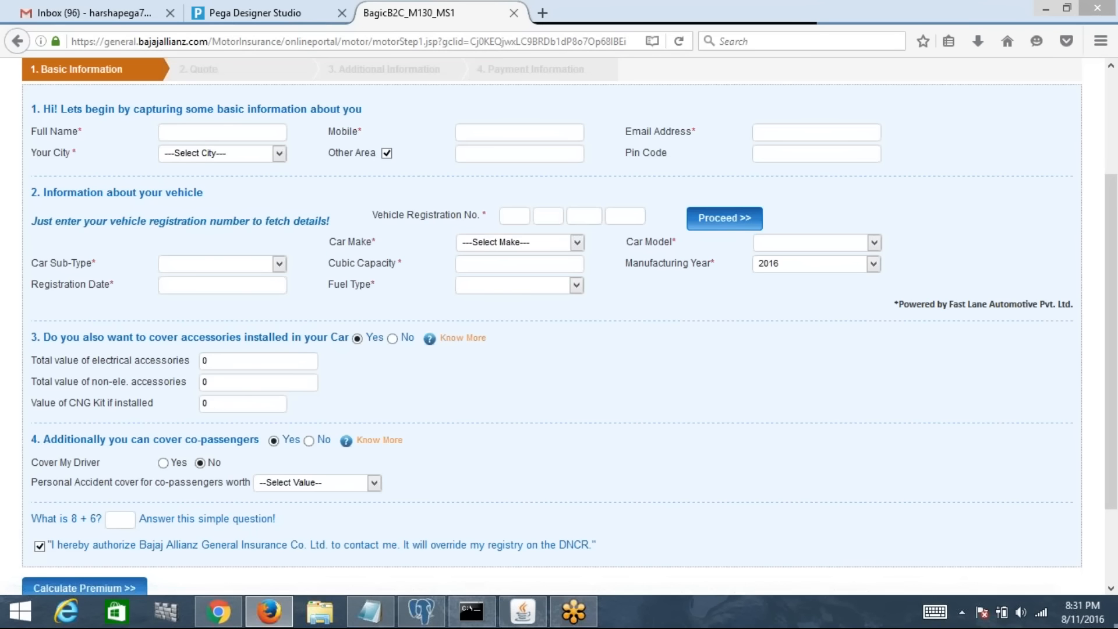
{"action": "left_click_drag", "start_coordinate": [1116, 235], "coordinate": [1116, 125]}
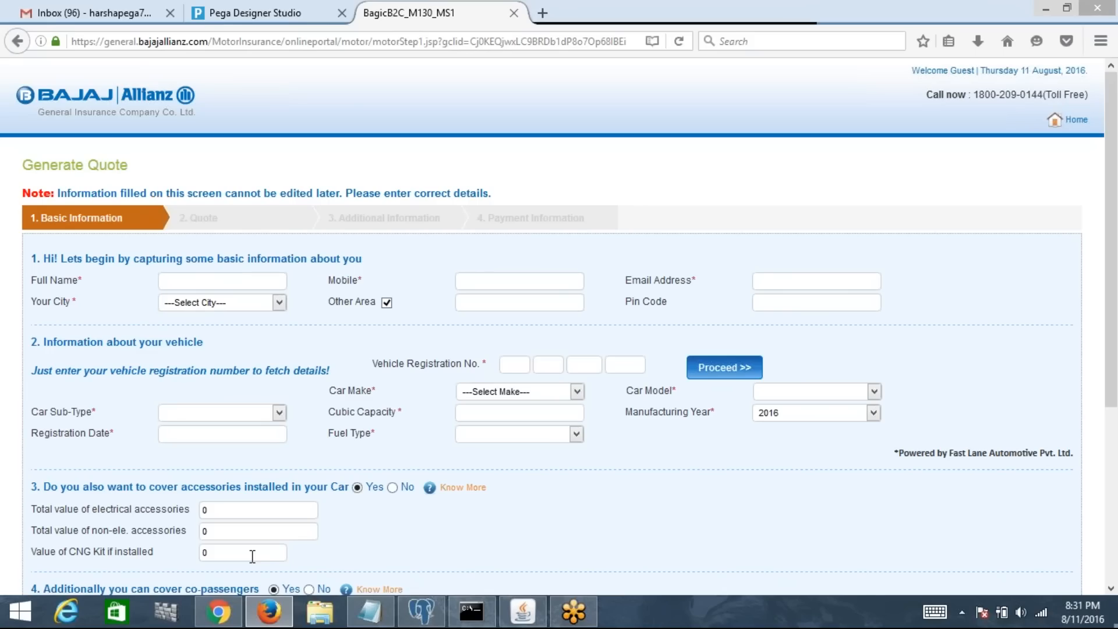
{"action": "left_click", "coordinate": [514, 17]}
{"action": "left_click", "coordinate": [756, 67]}
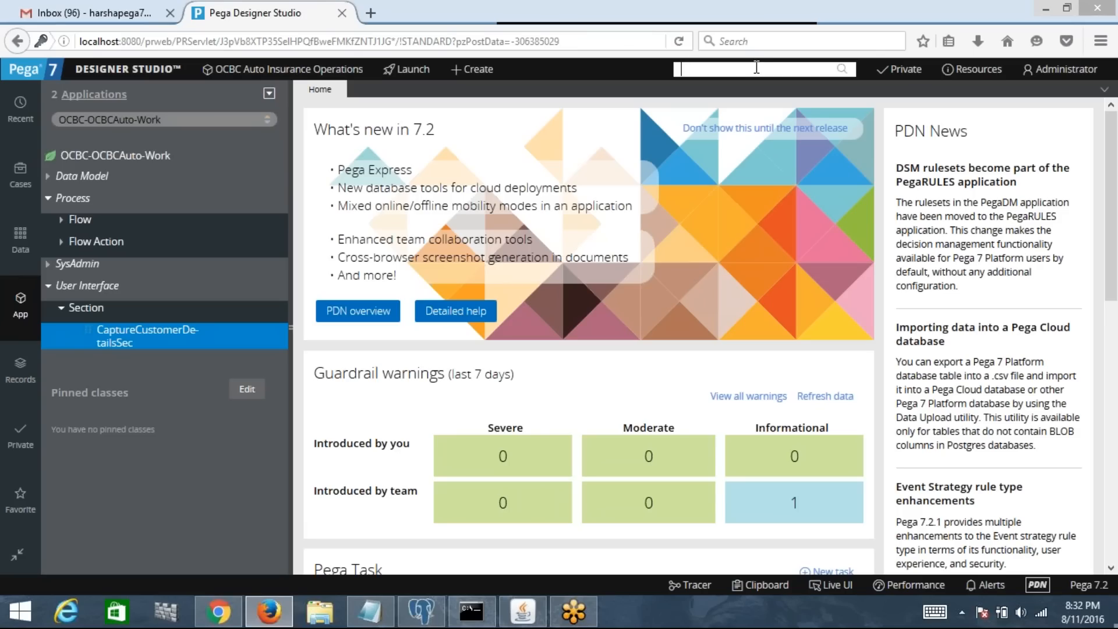
{"action": "left_click", "coordinate": [690, 14]}
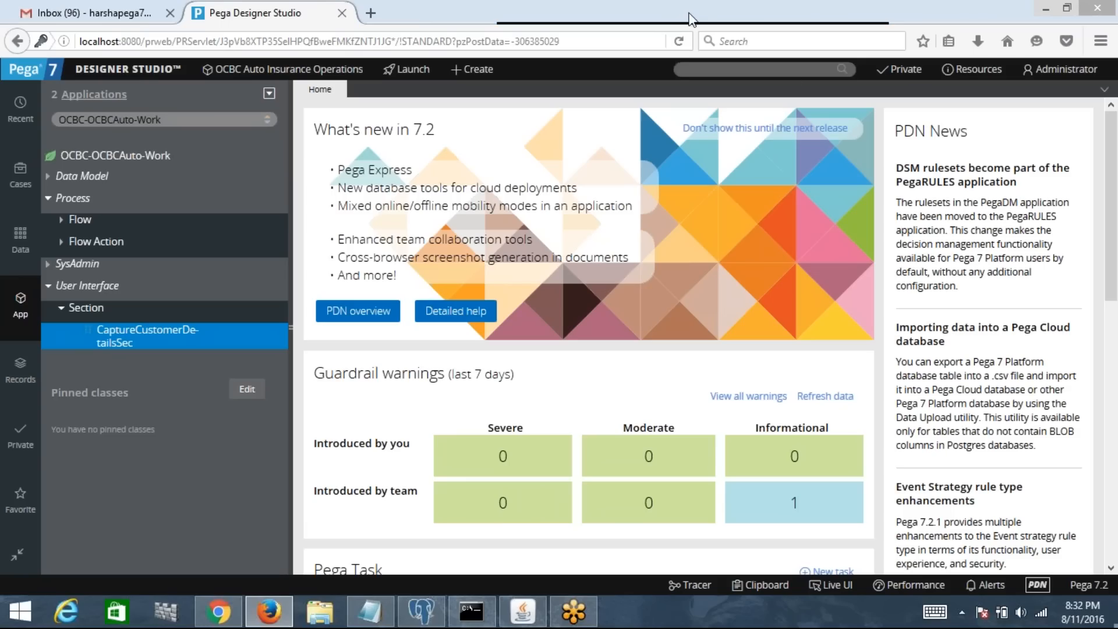
{"action": "left_click", "coordinate": [846, 65]}
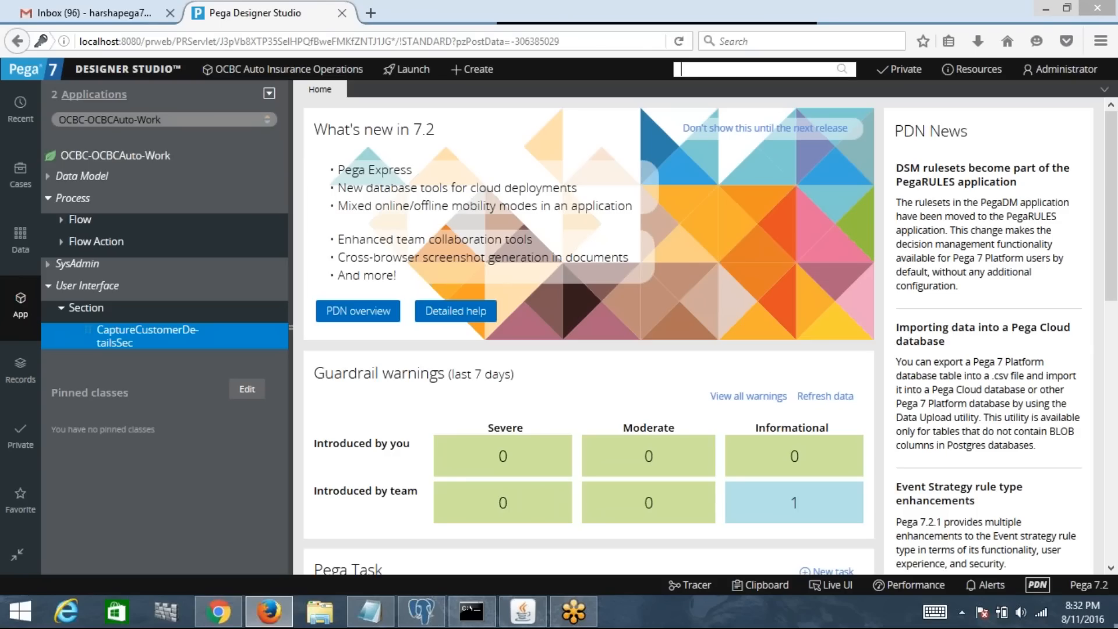
{"action": "left_click", "coordinate": [689, 27]}
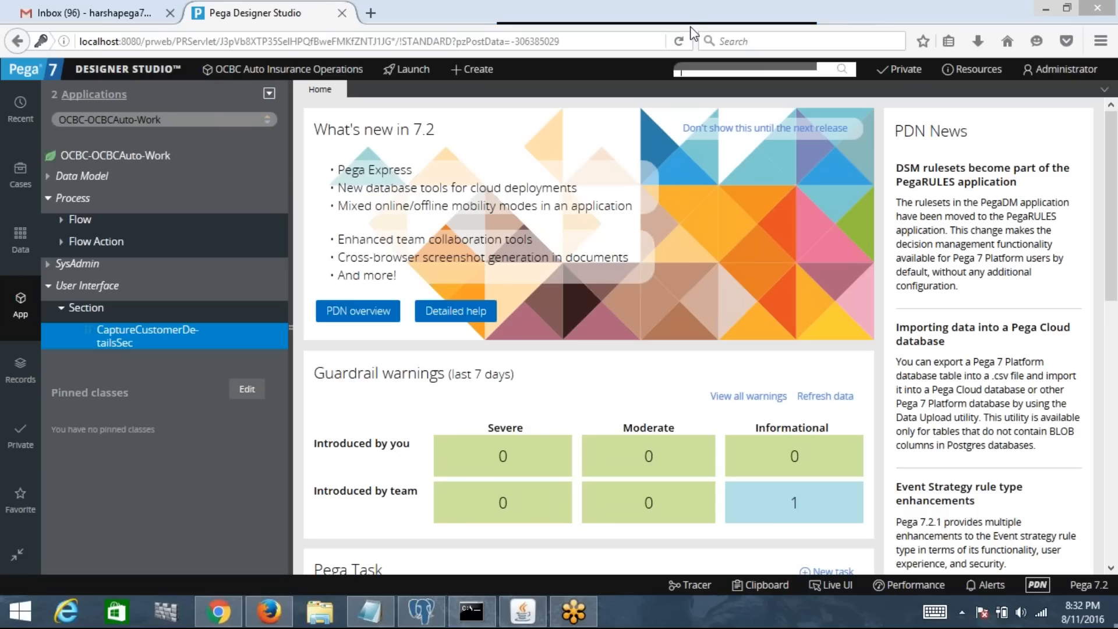
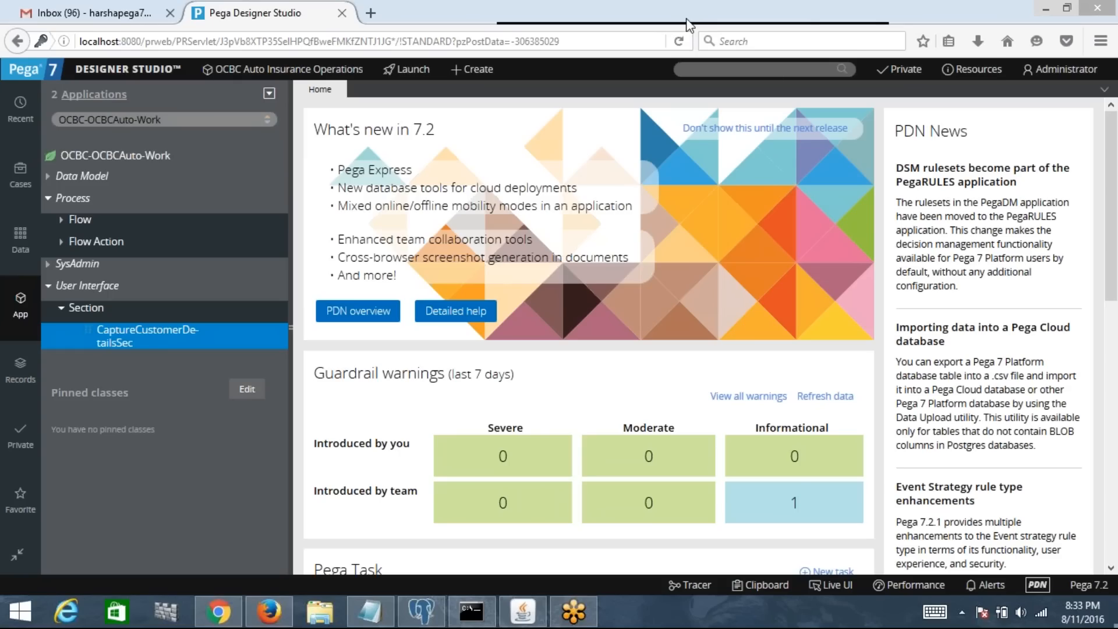
{"action": "left_click", "coordinate": [848, 60]}
{"action": "left_click", "coordinate": [846, 57]}
{"action": "left_click", "coordinate": [751, 69]}
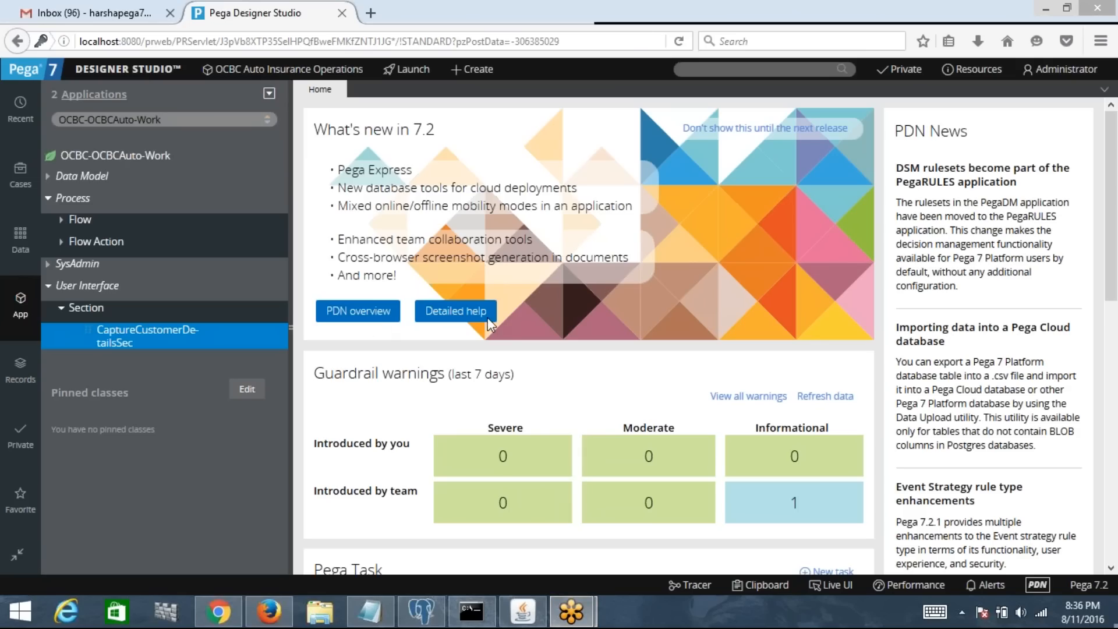
{"action": "left_click", "coordinate": [735, 87]}
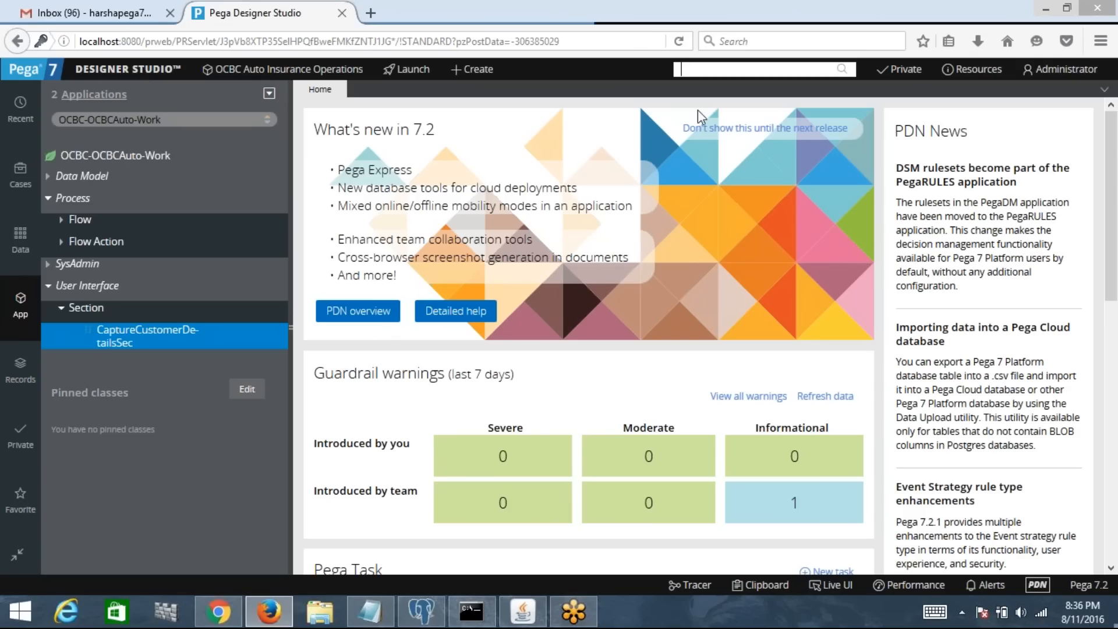
{"action": "left_click", "coordinate": [847, 81]}
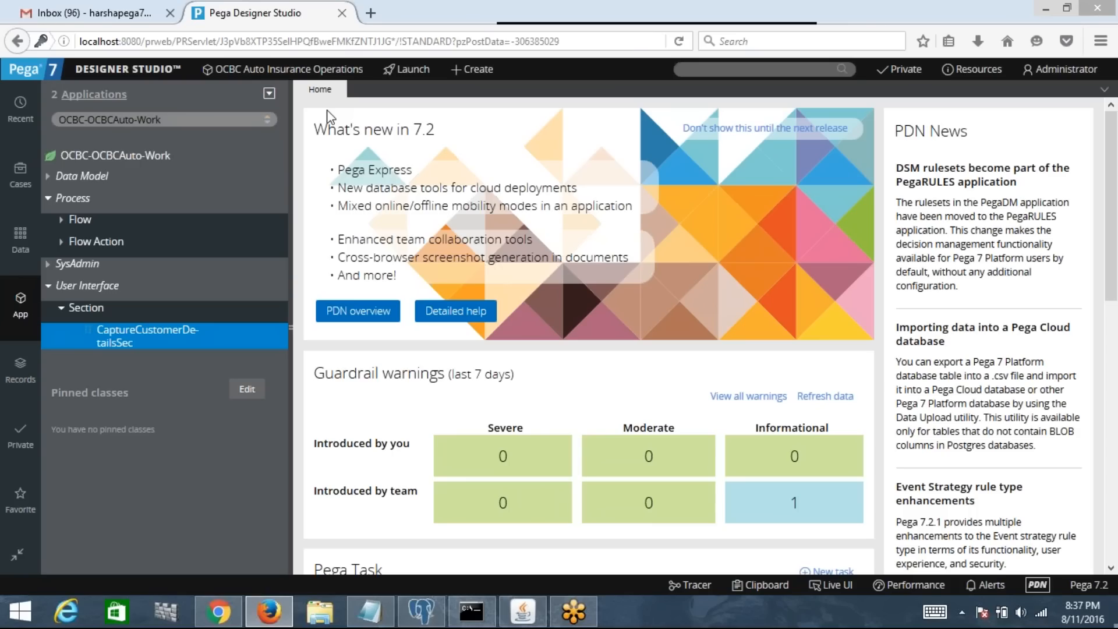
{"action": "left_click", "coordinate": [733, 71]}
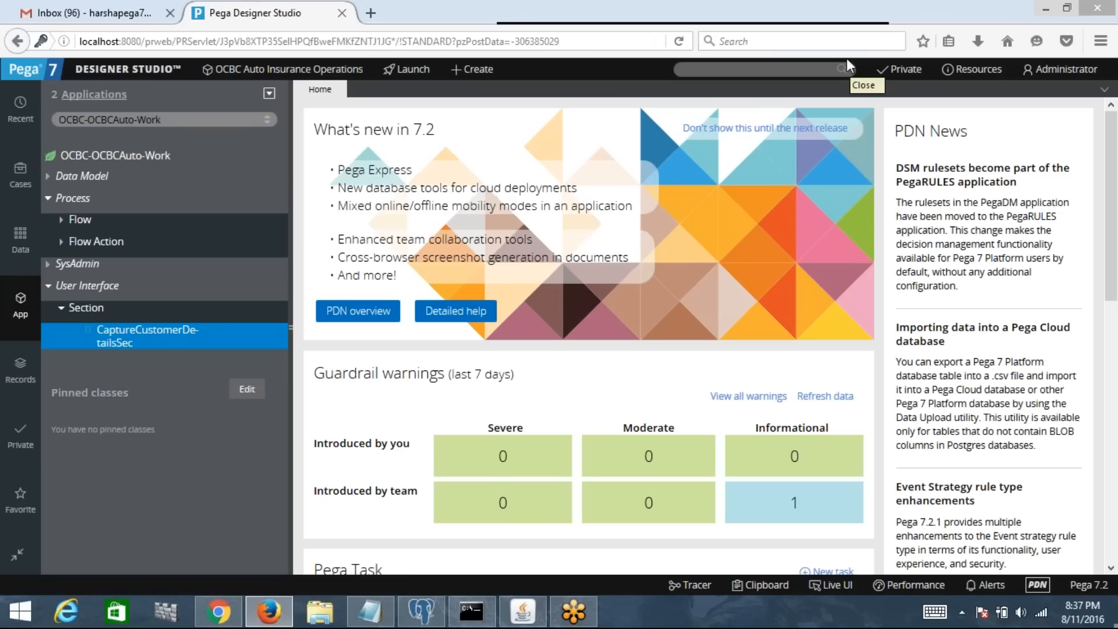
{"action": "left_click", "coordinate": [117, 73]}
{"action": "mouse_move", "coordinate": [234, 74]}
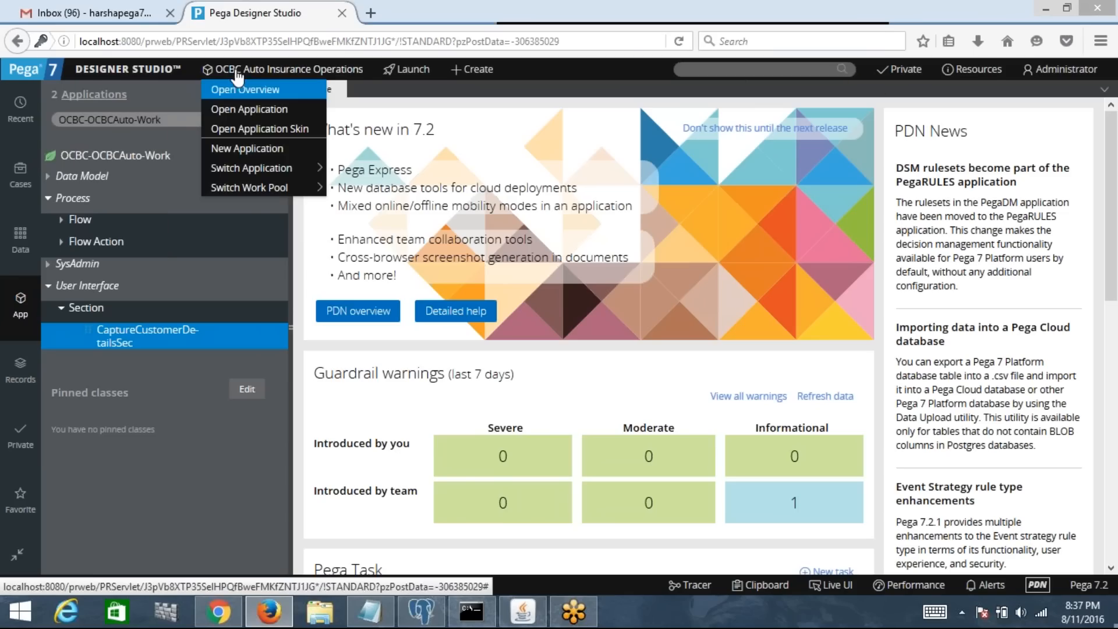
{"action": "mouse_move", "coordinate": [263, 174]}
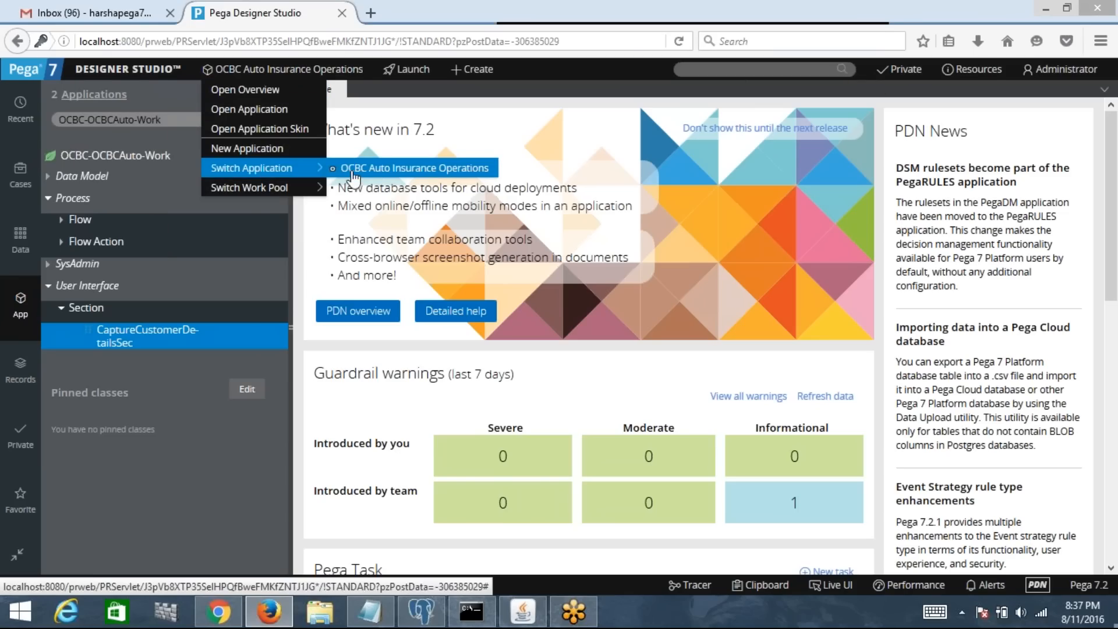
{"action": "mouse_move", "coordinate": [336, 175]}
{"action": "mouse_move", "coordinate": [303, 172]}
{"action": "left_click", "coordinate": [847, 59]}
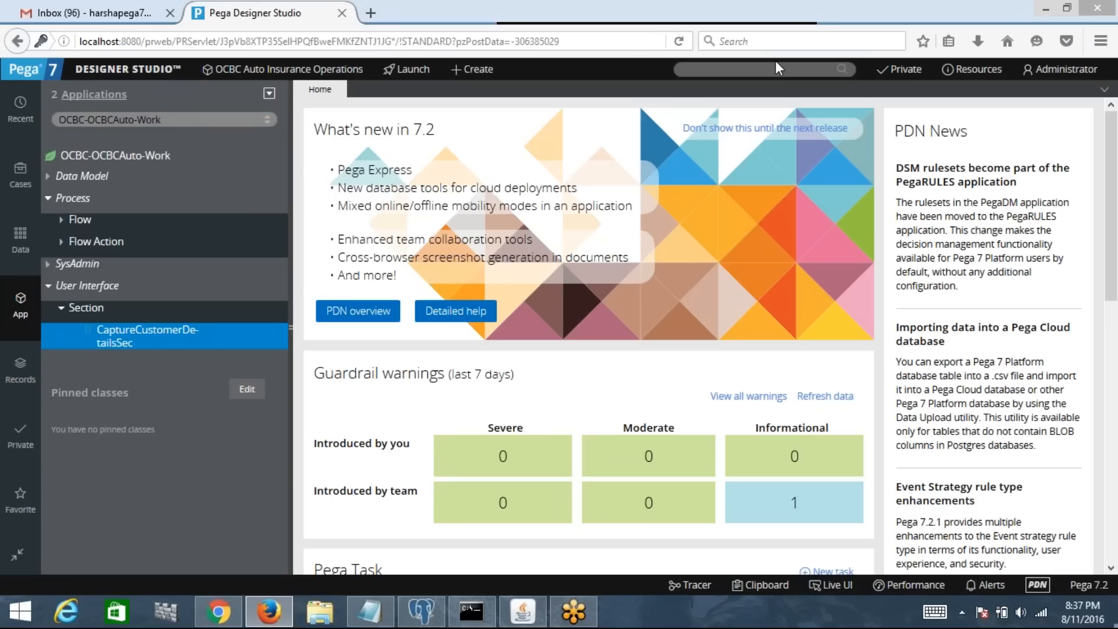
{"action": "left_click", "coordinate": [776, 65]}
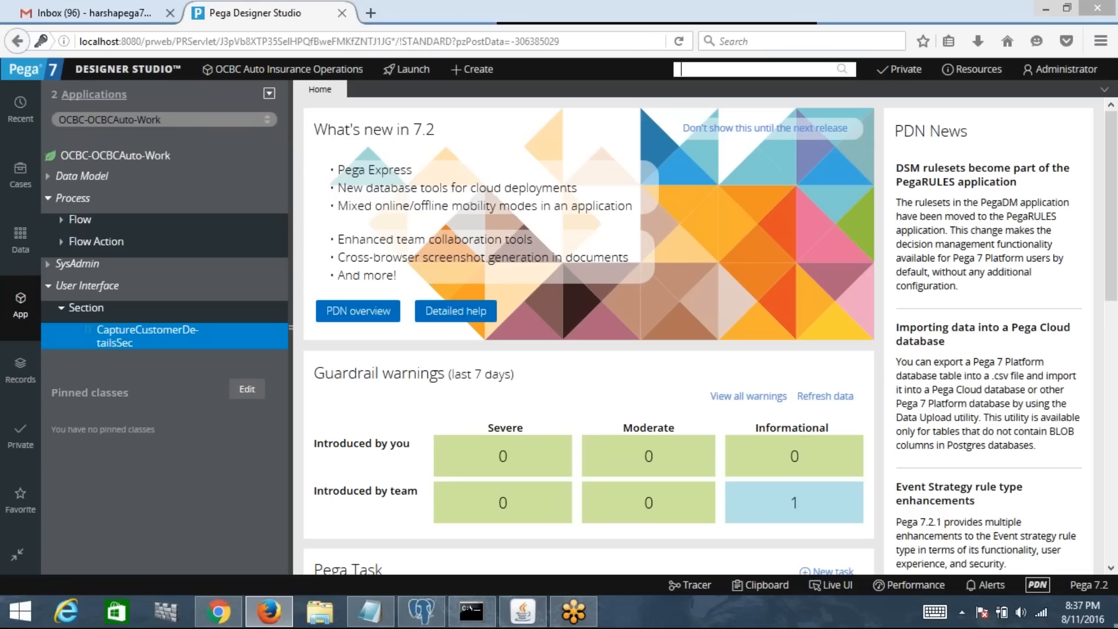